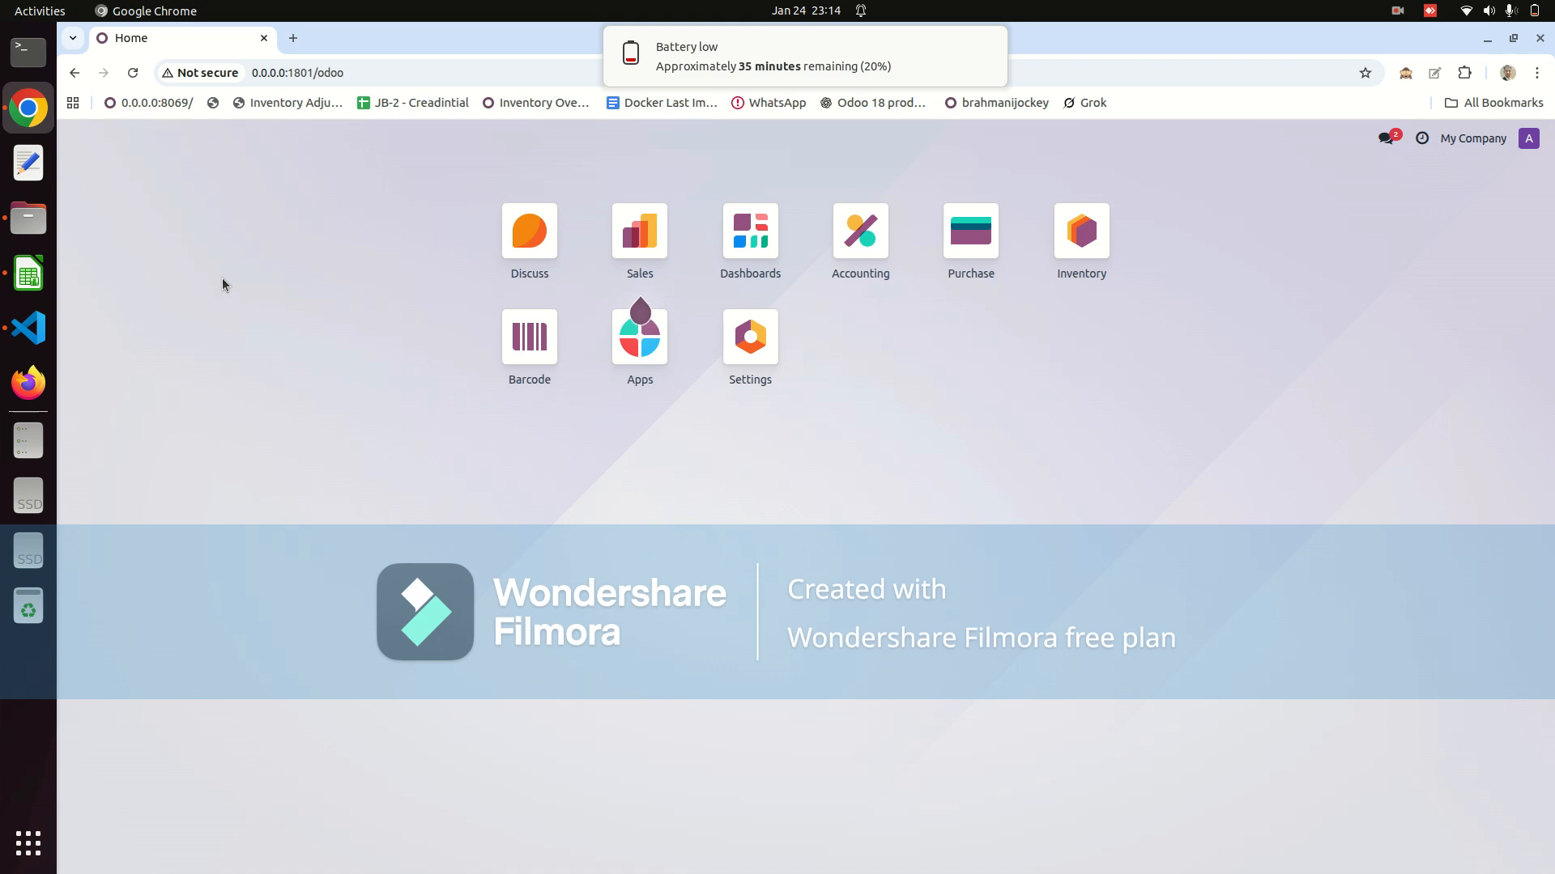
Open the My Company record from the companies list in the general settings
left_click(987, 50)
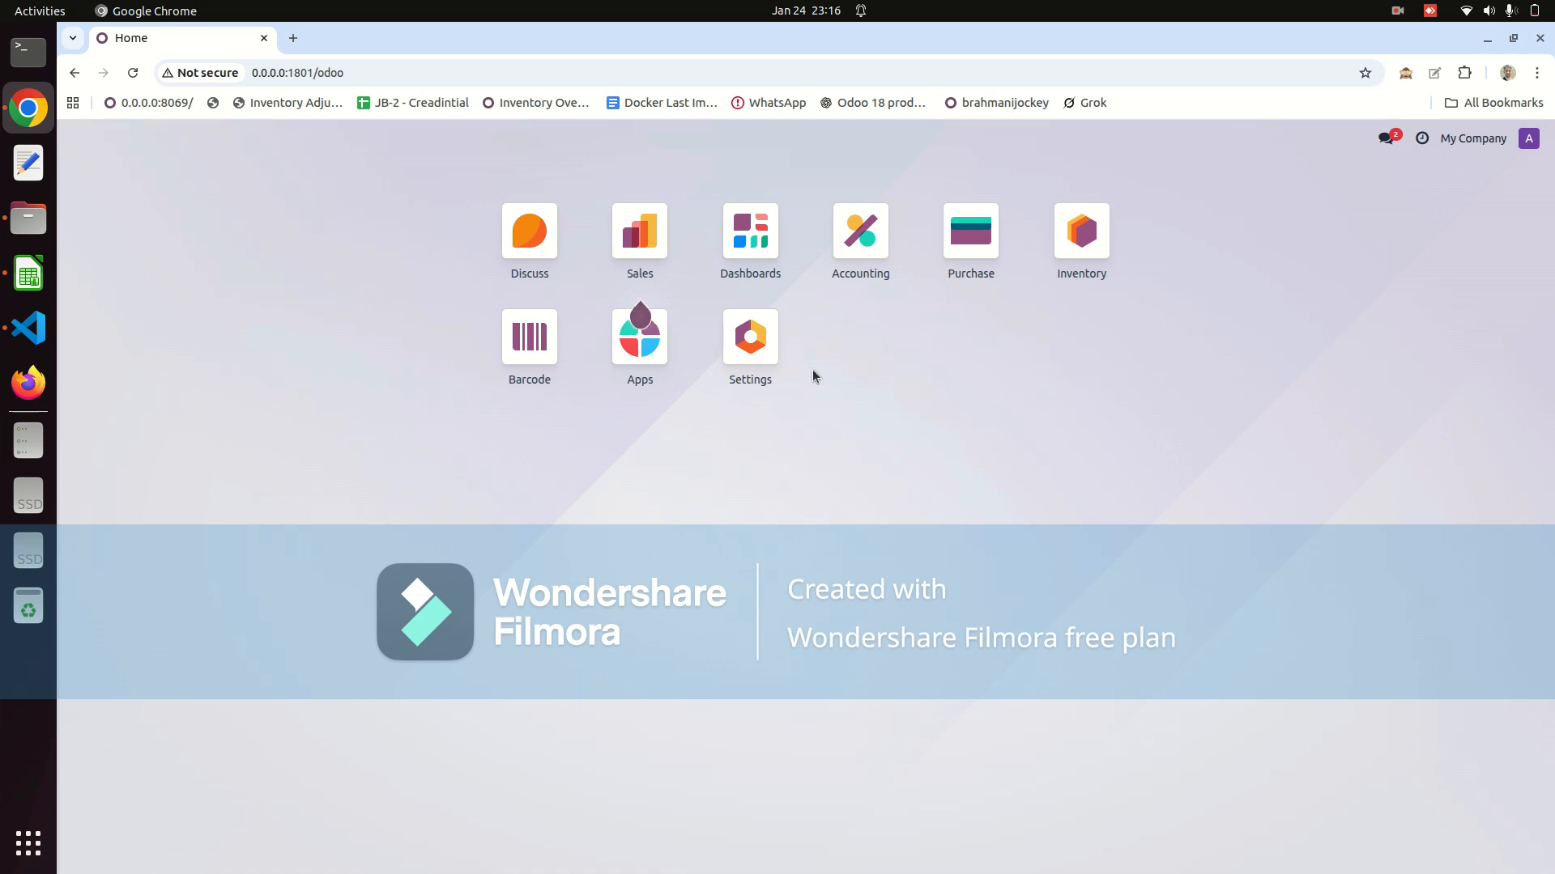
left_click(770, 360)
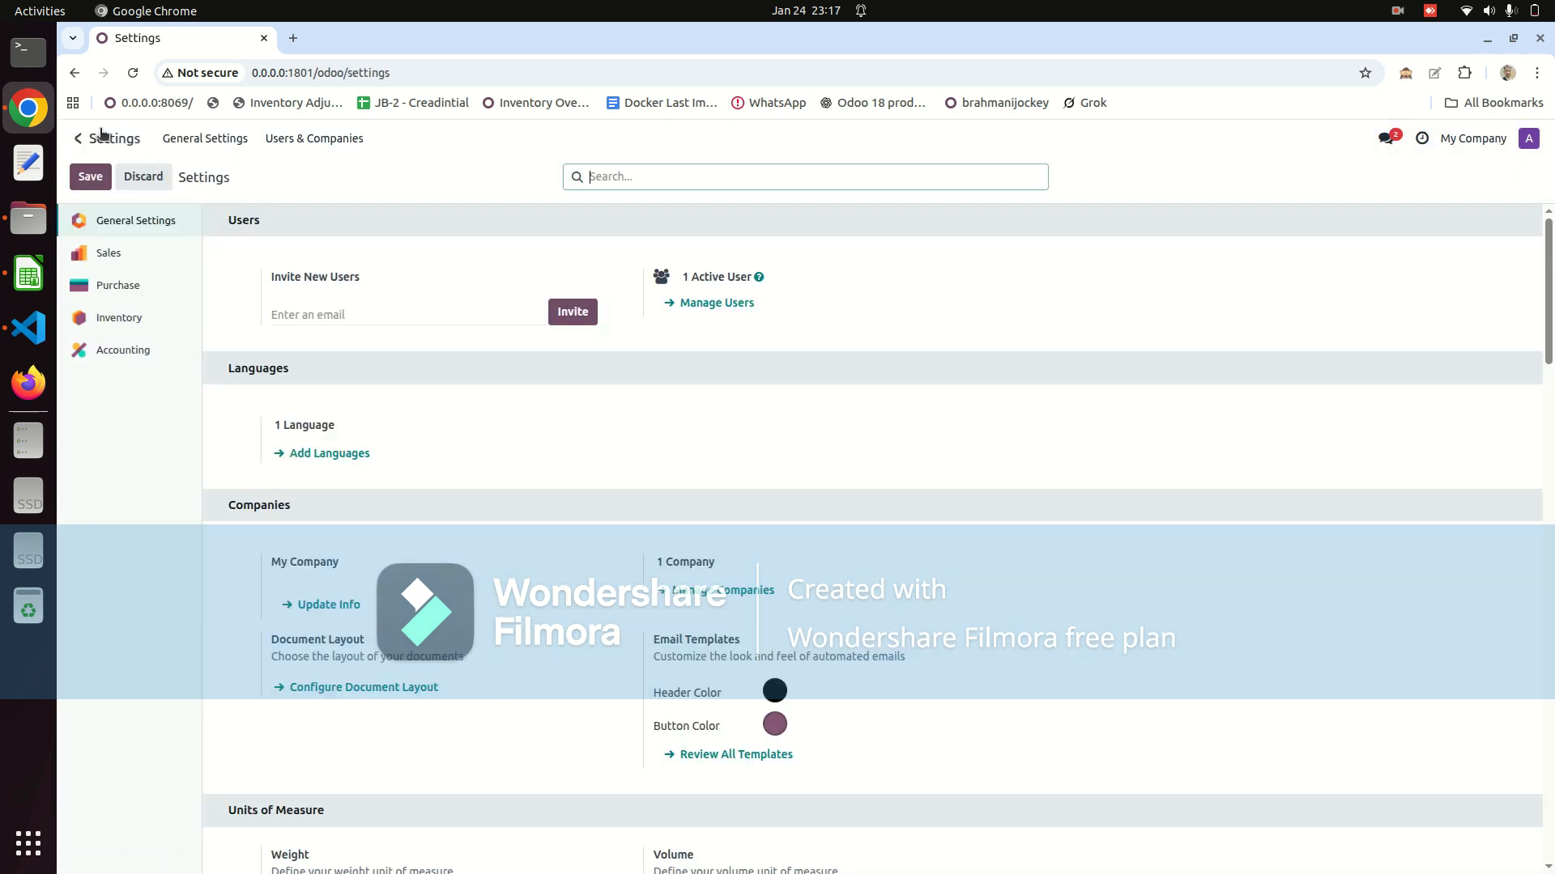
left_click(102, 136)
left_click(759, 369)
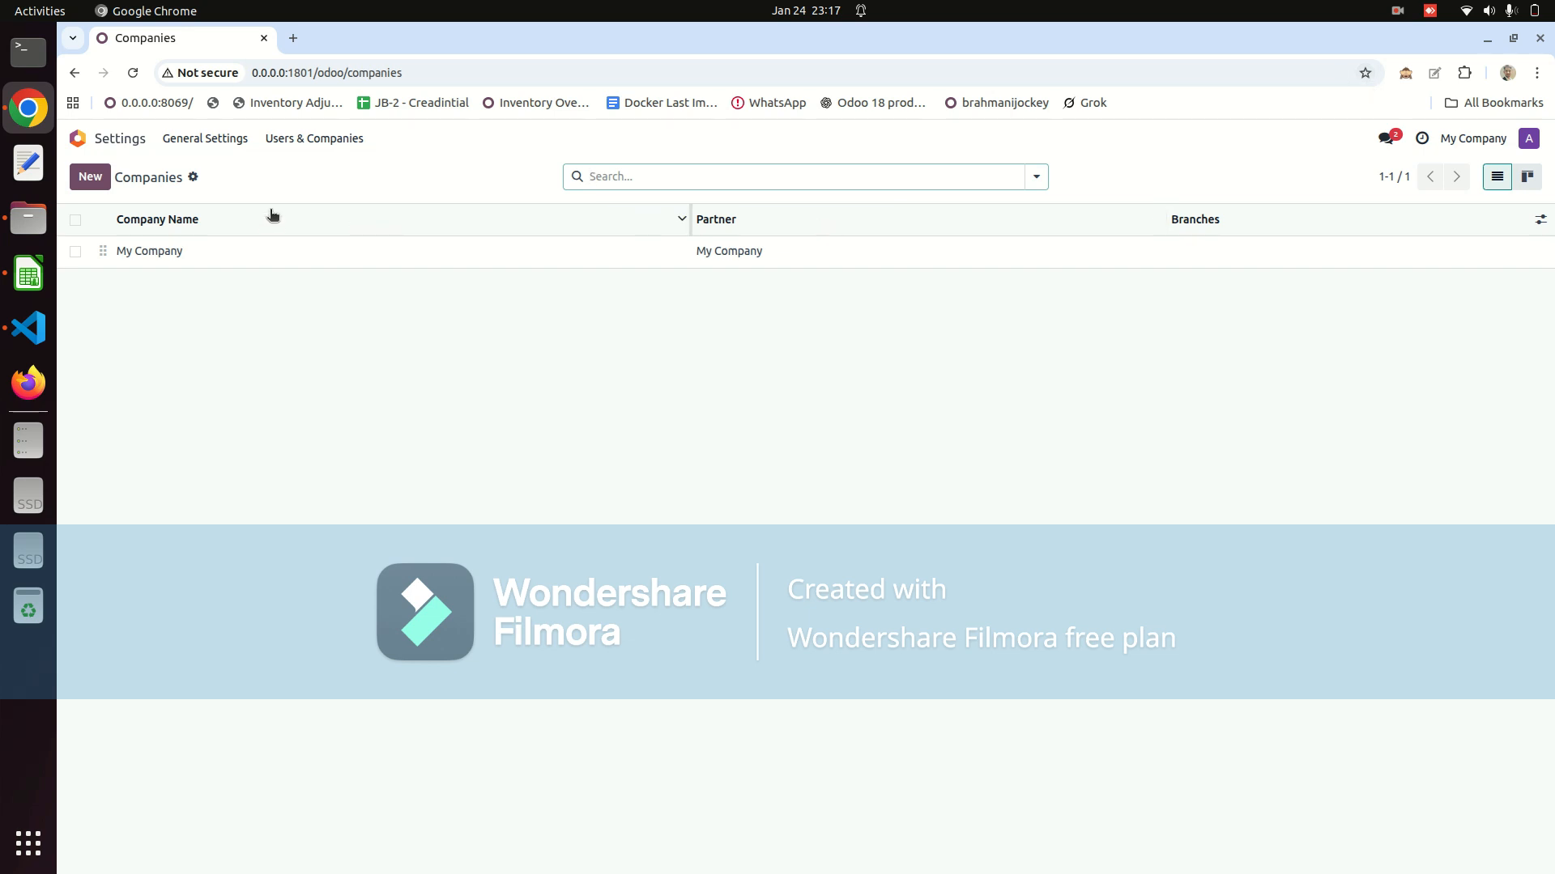
left_click(363, 258)
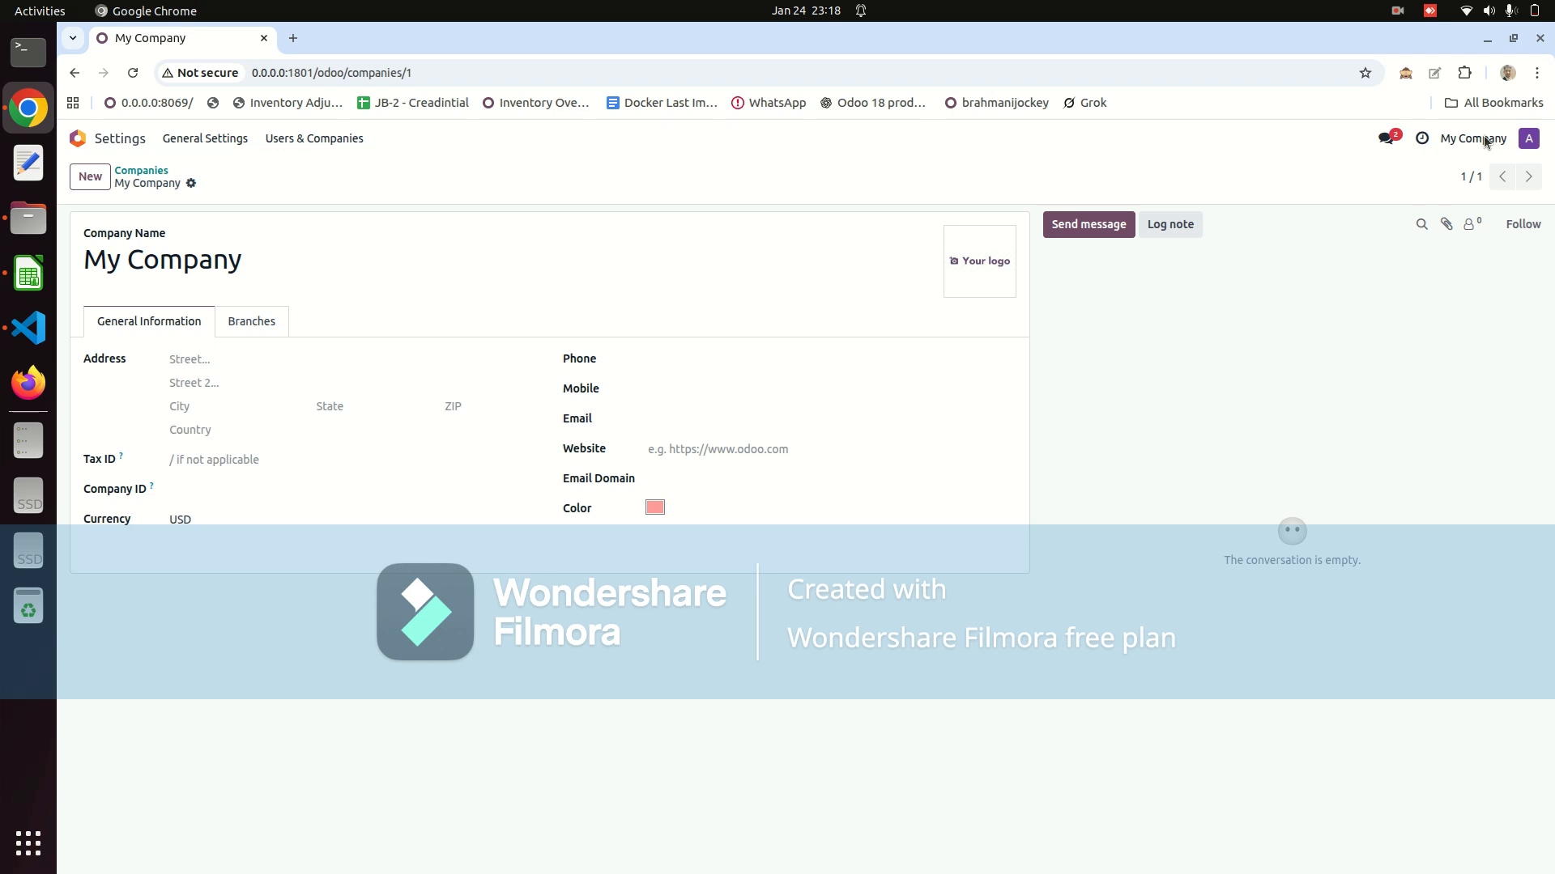
Set the company's country to Belgium and save the My Company record
left_click(230, 431)
type("bel")
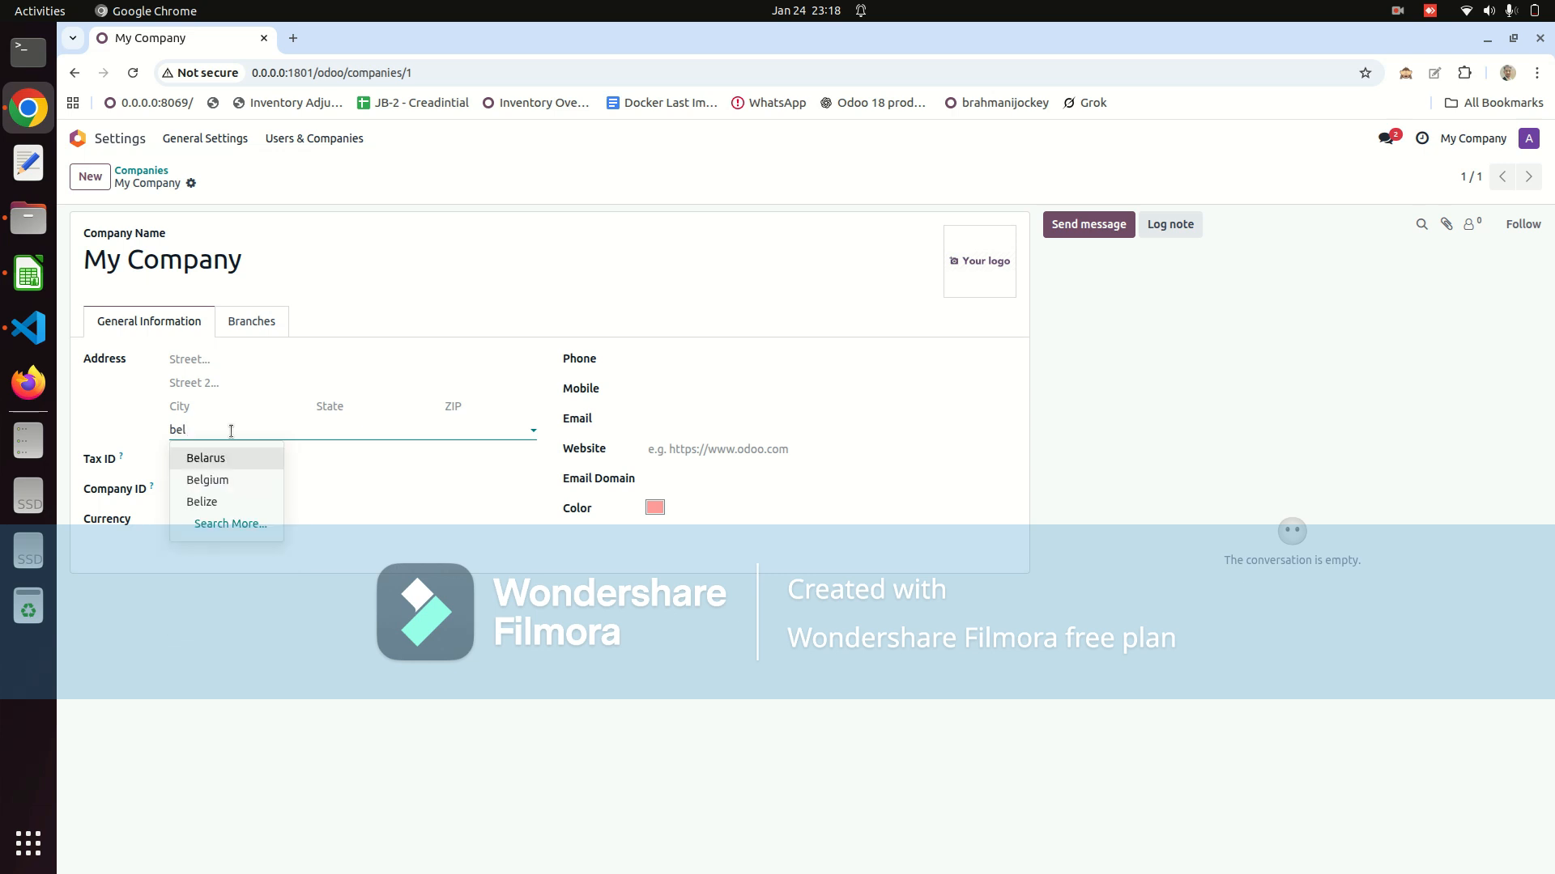
left_click(244, 486)
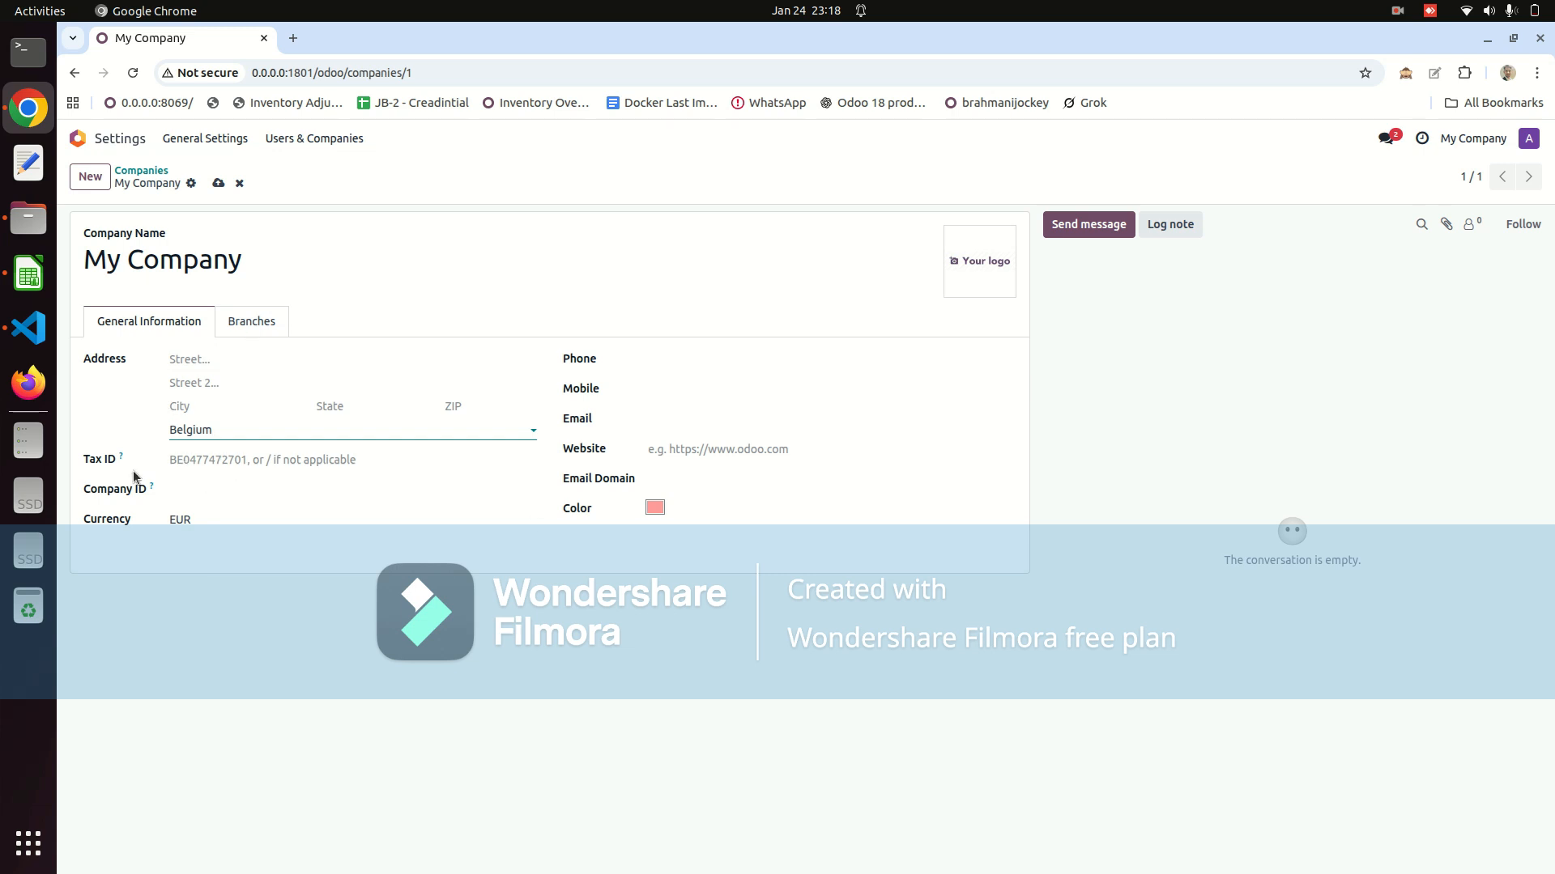
left_click(279, 461)
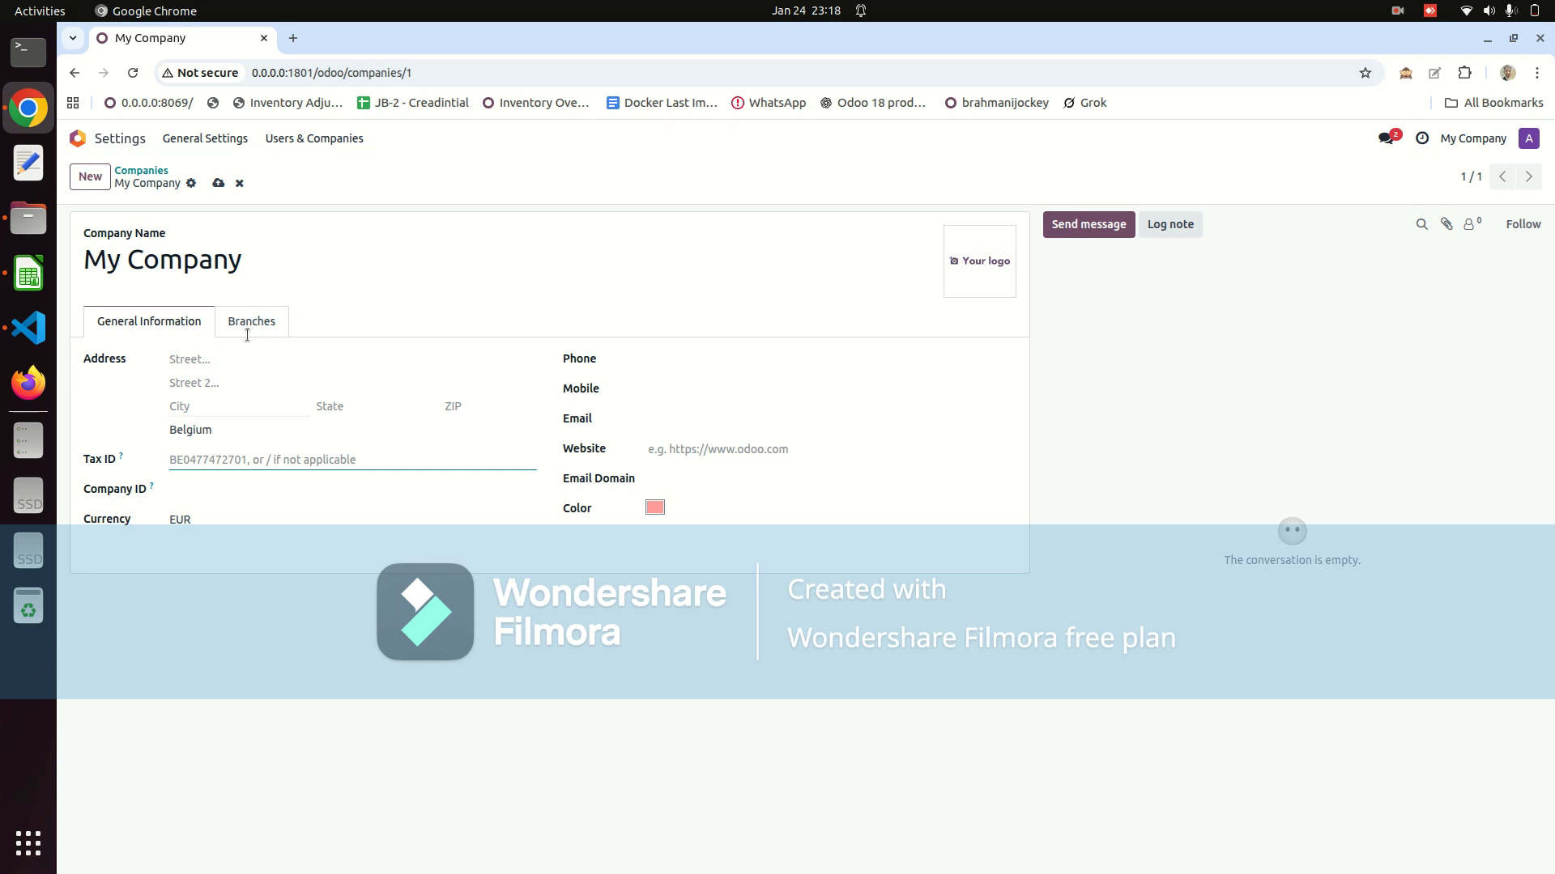
left_click(218, 183)
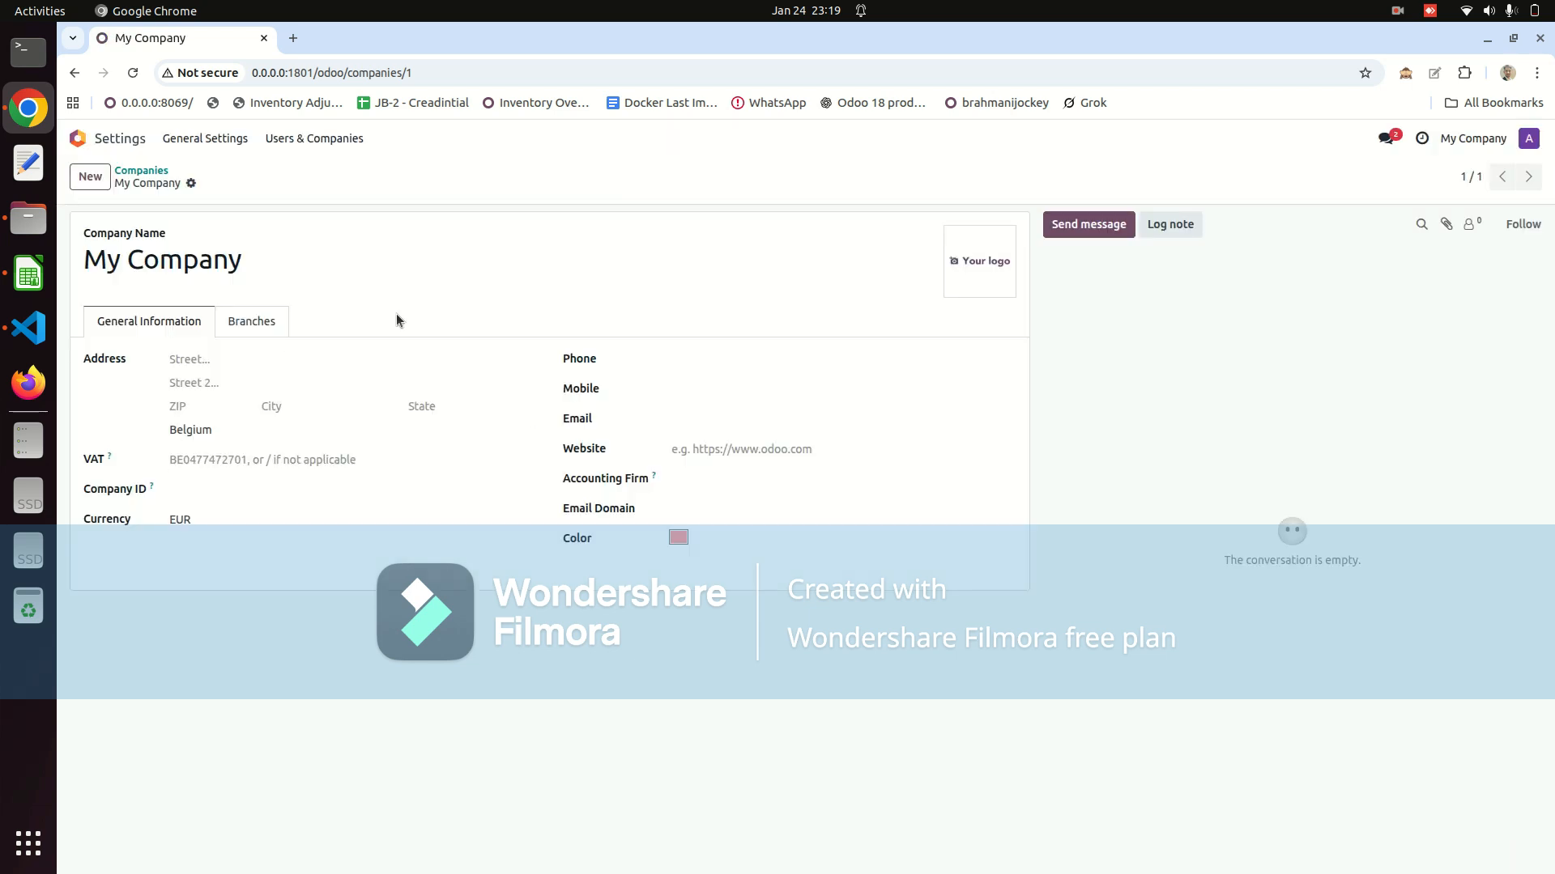
Check the fiscal localization package options, keeping Belgium - Companies, and review the tax options in the Accounting settings
left_click(122, 140)
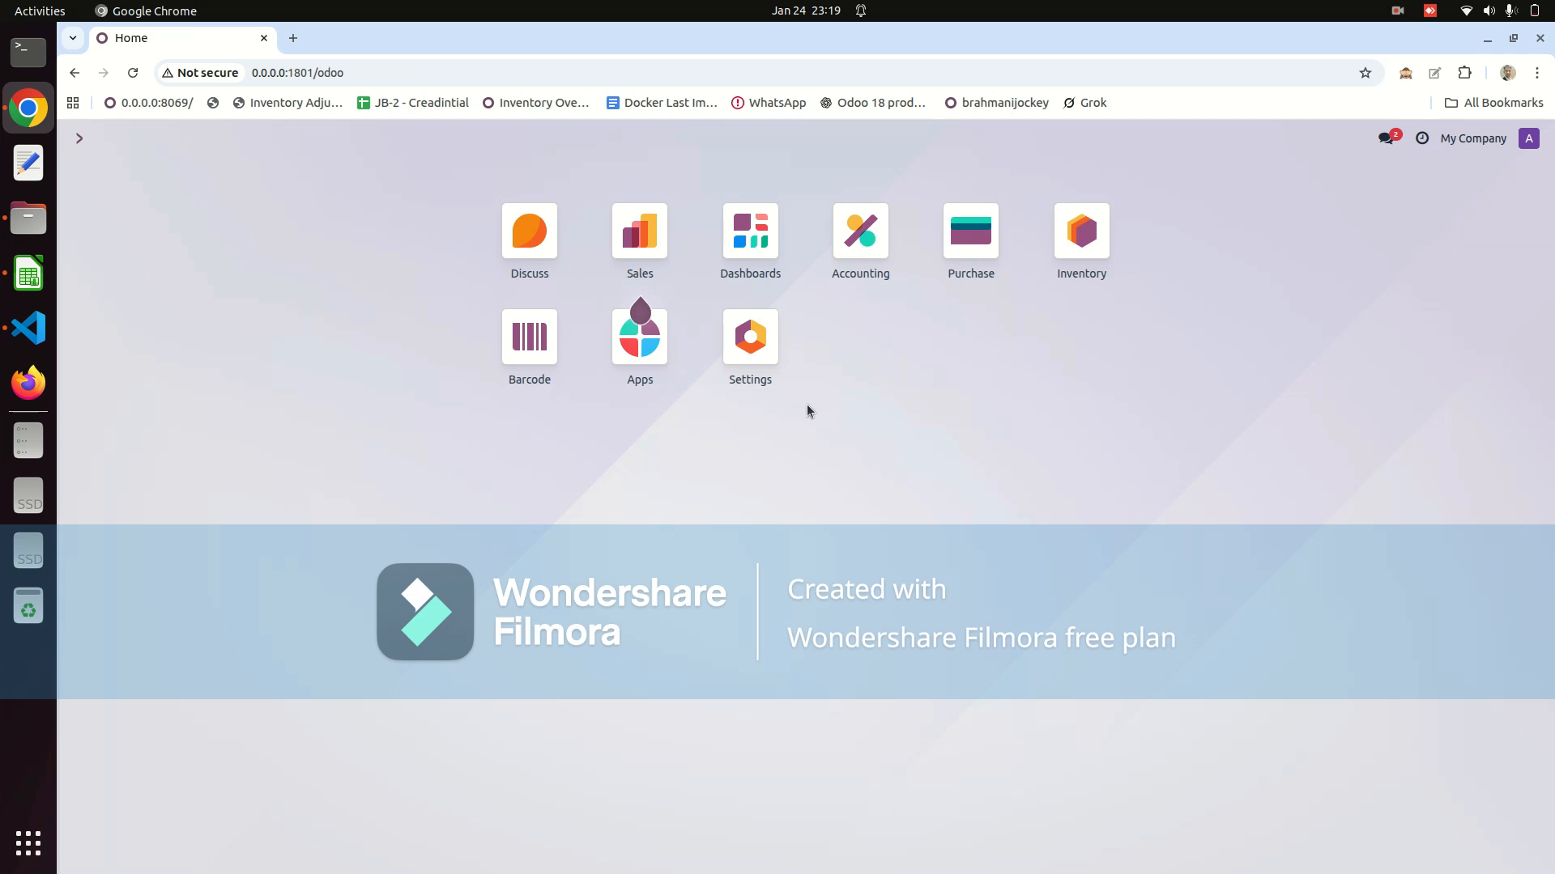
left_click(751, 365)
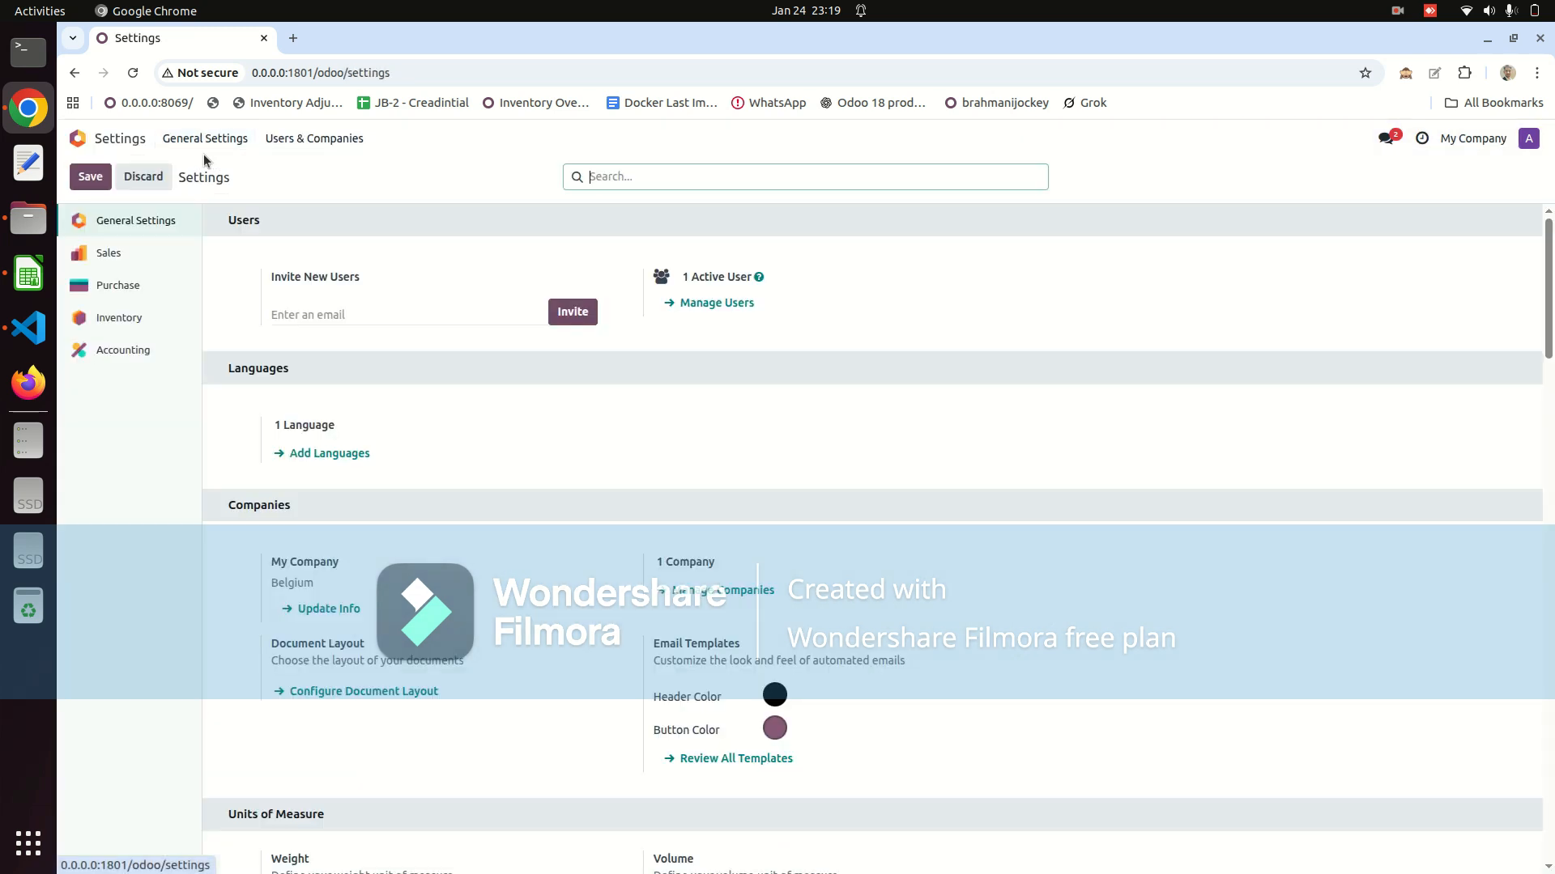
left_click(139, 363)
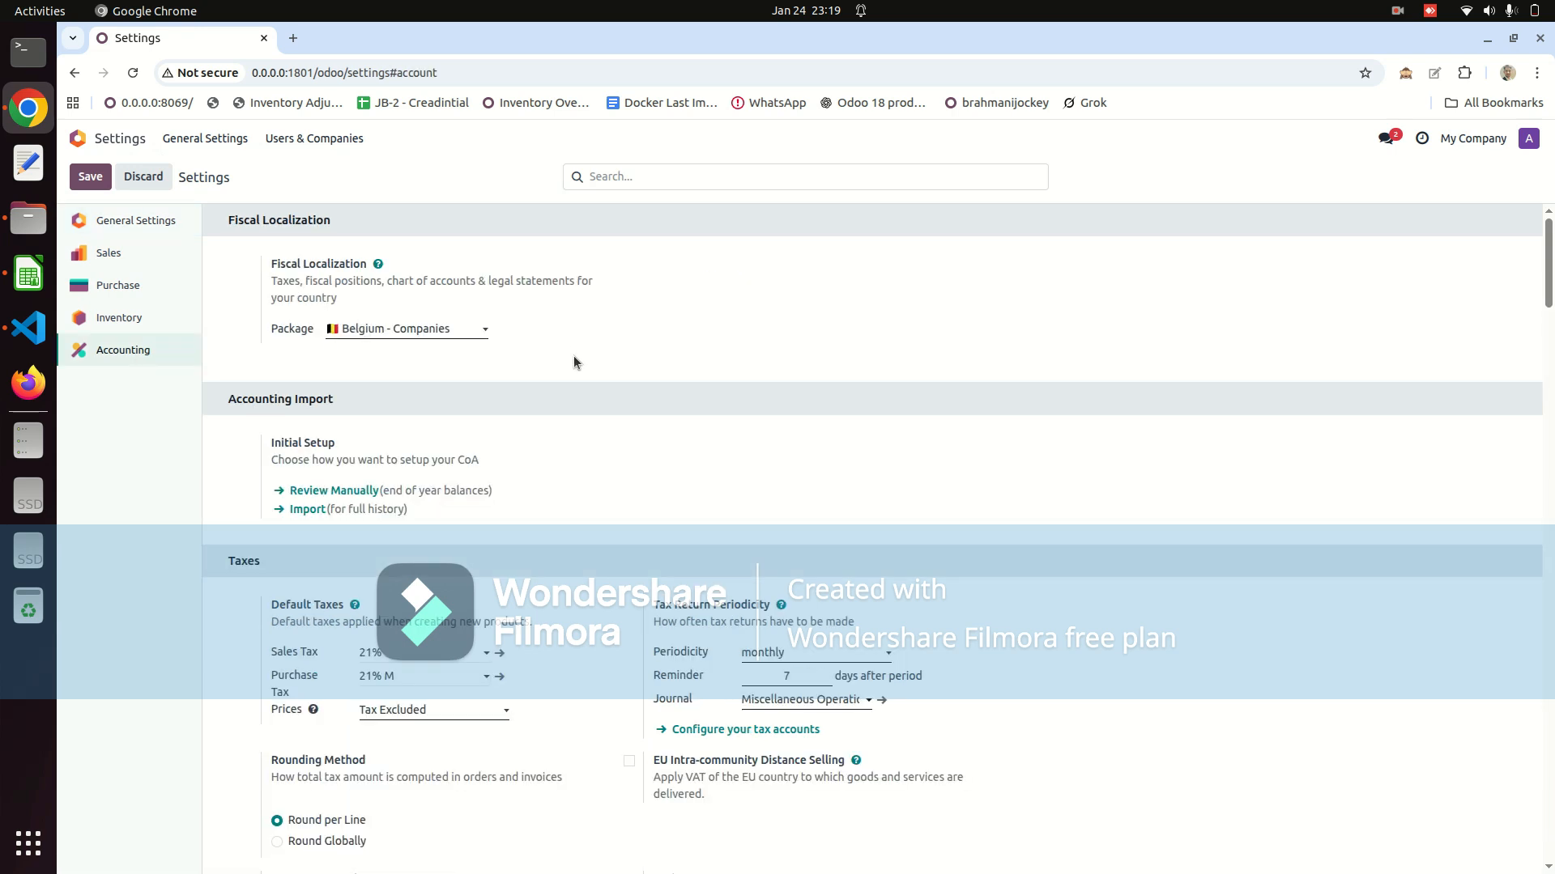
left_click(460, 338)
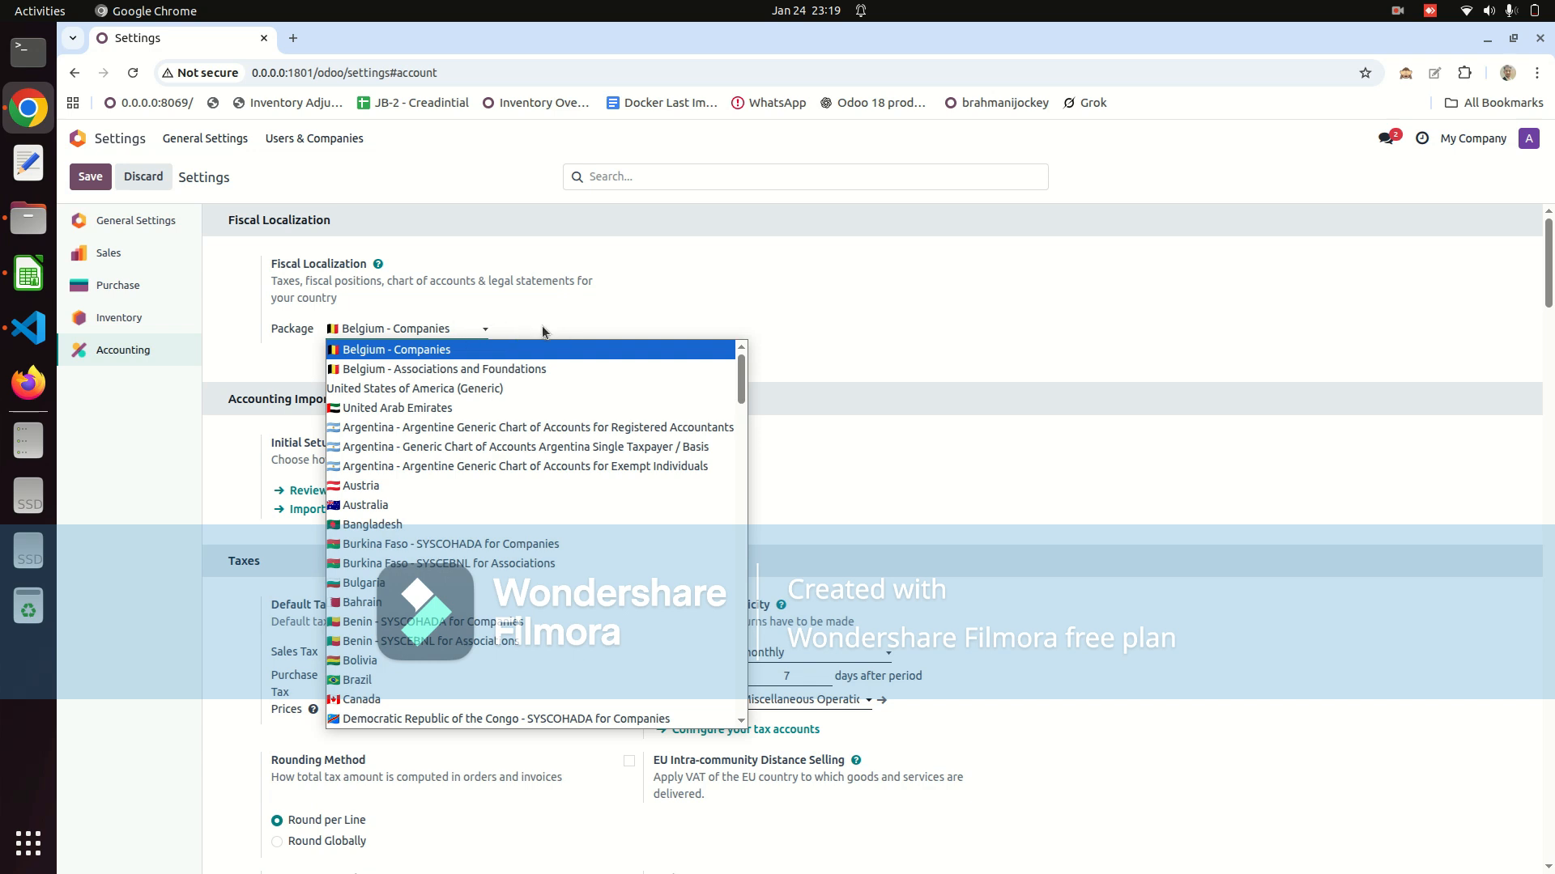
left_click(442, 349)
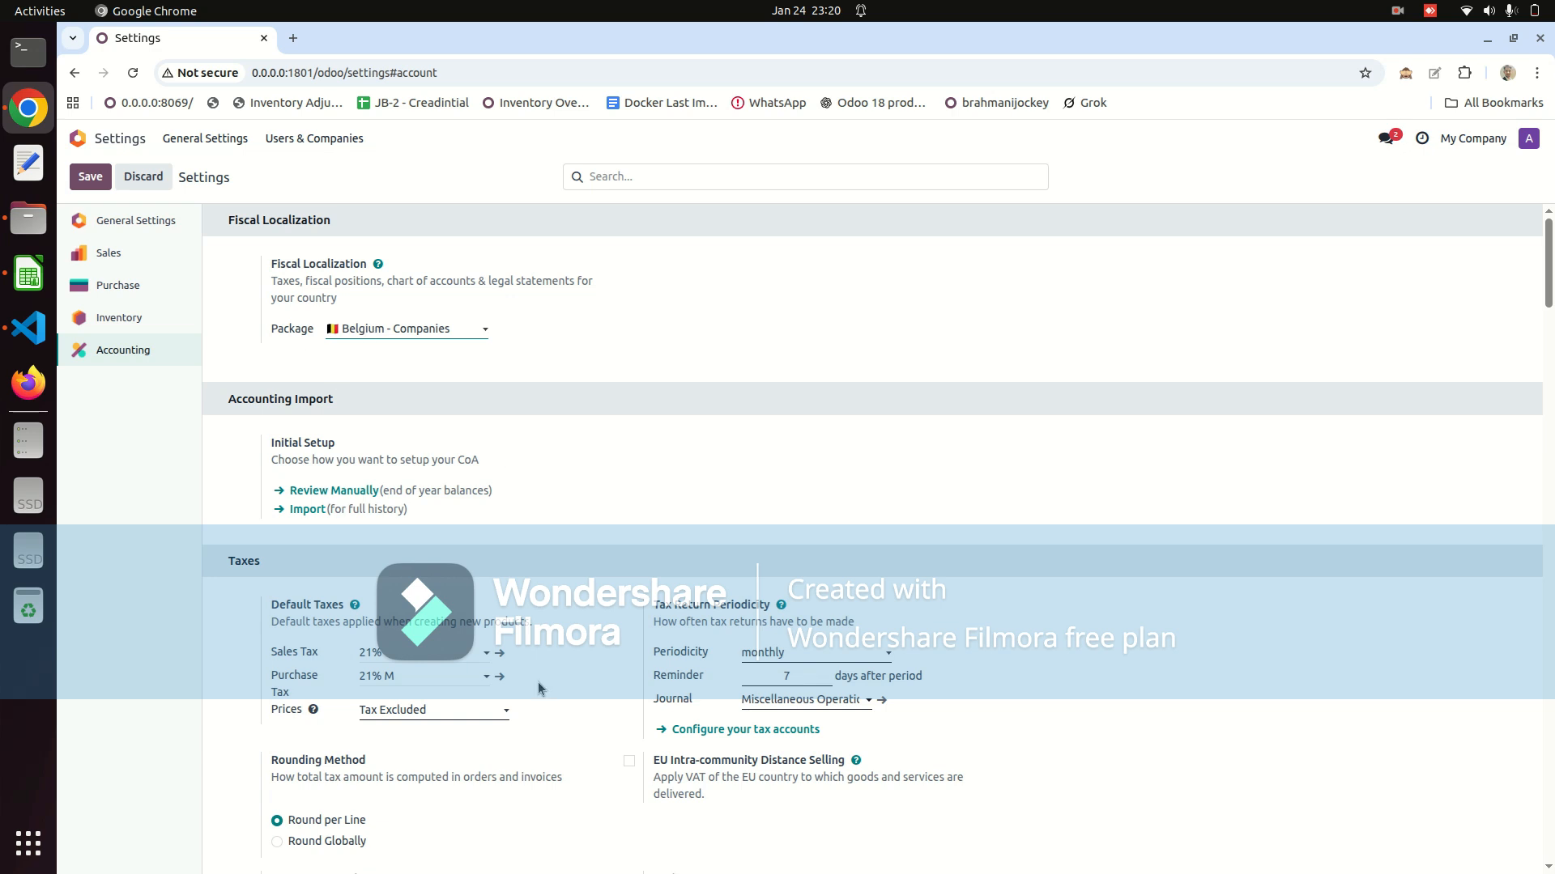
scroll(623, 537, "down", 5)
scroll(646, 283, "up", 5)
Open the Chart of Accounts in the Accounting app to review the accounts
left_click(116, 139)
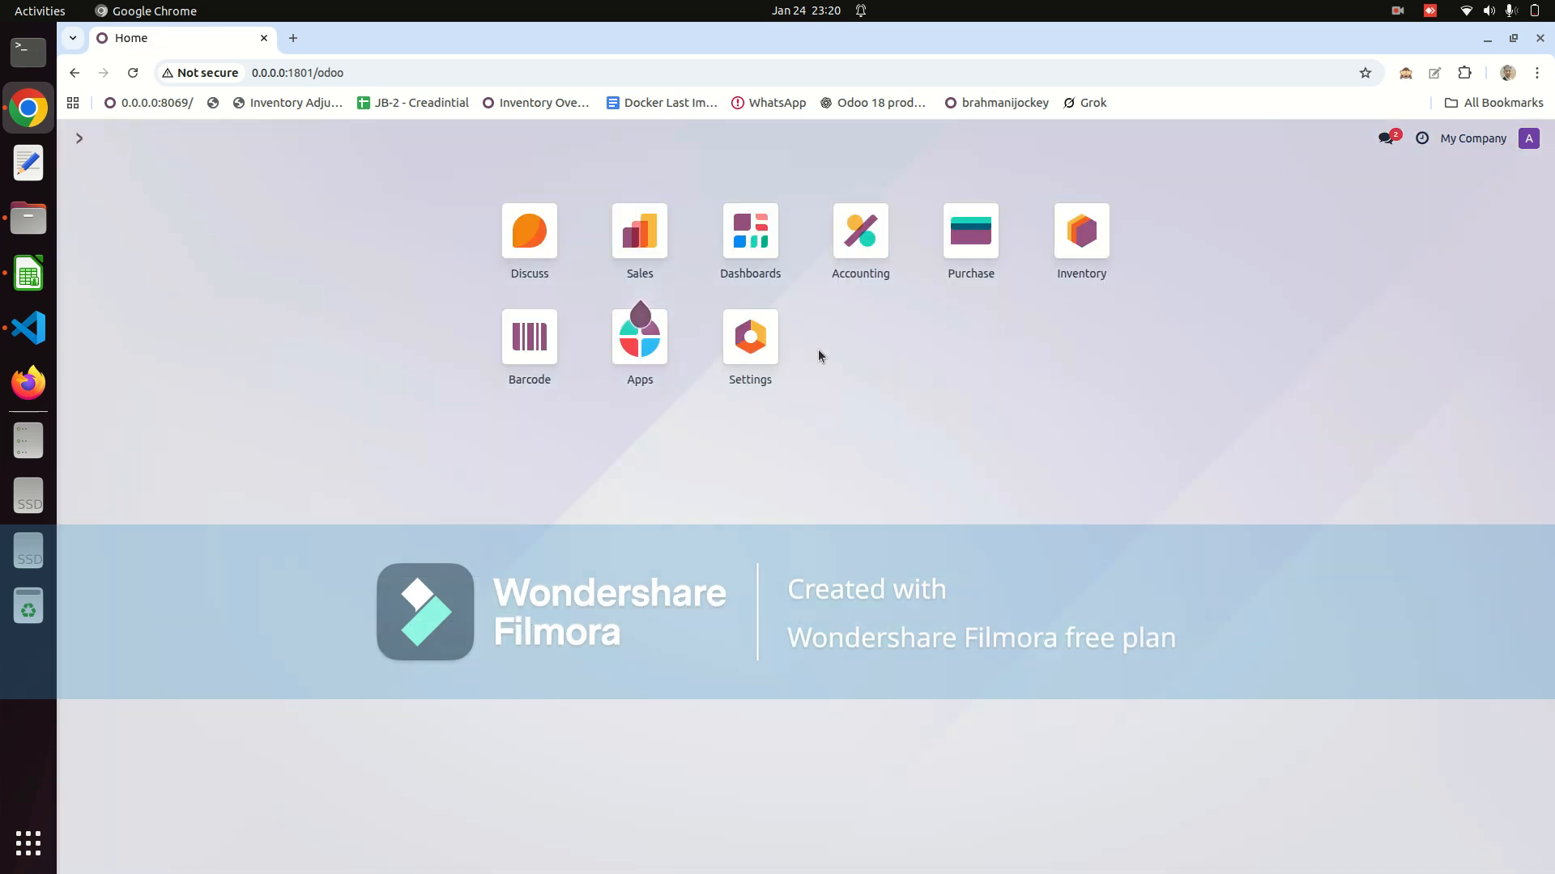
left_click(855, 274)
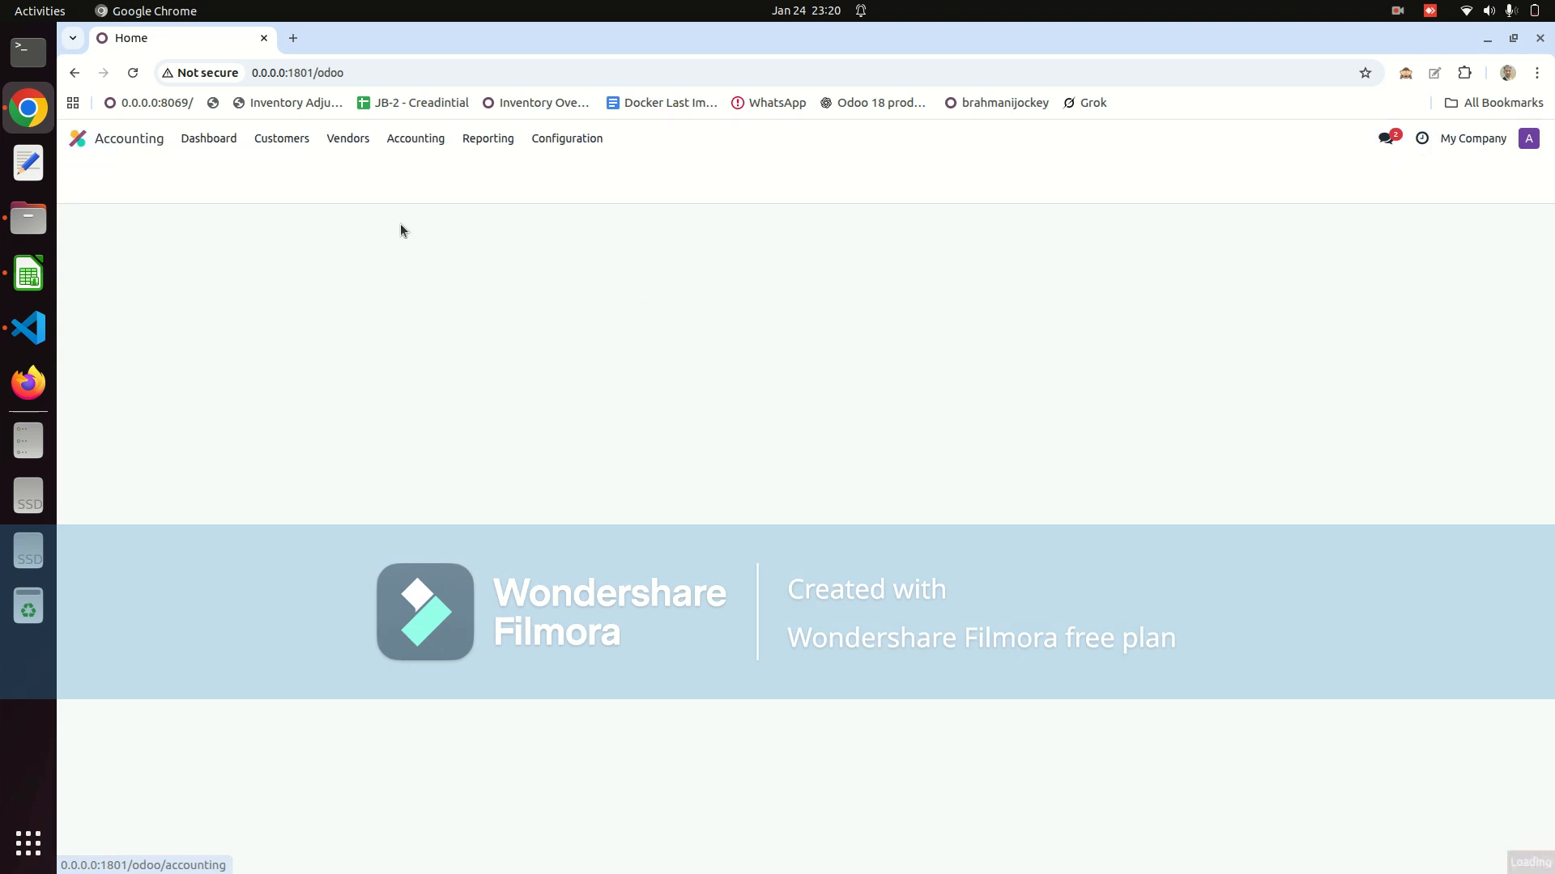
left_click(580, 146)
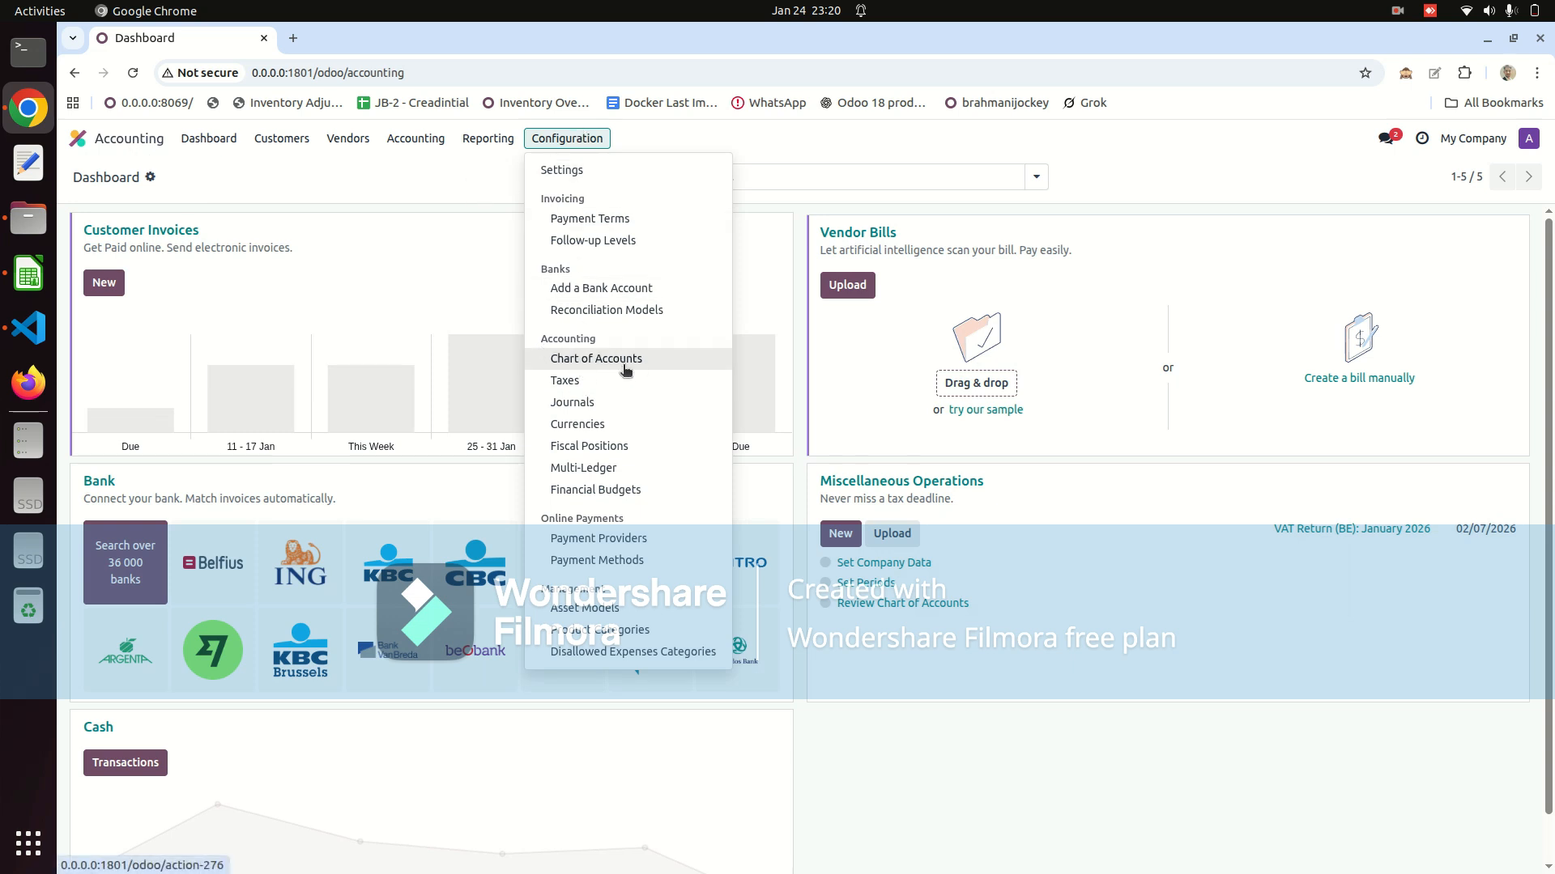
left_click(625, 367)
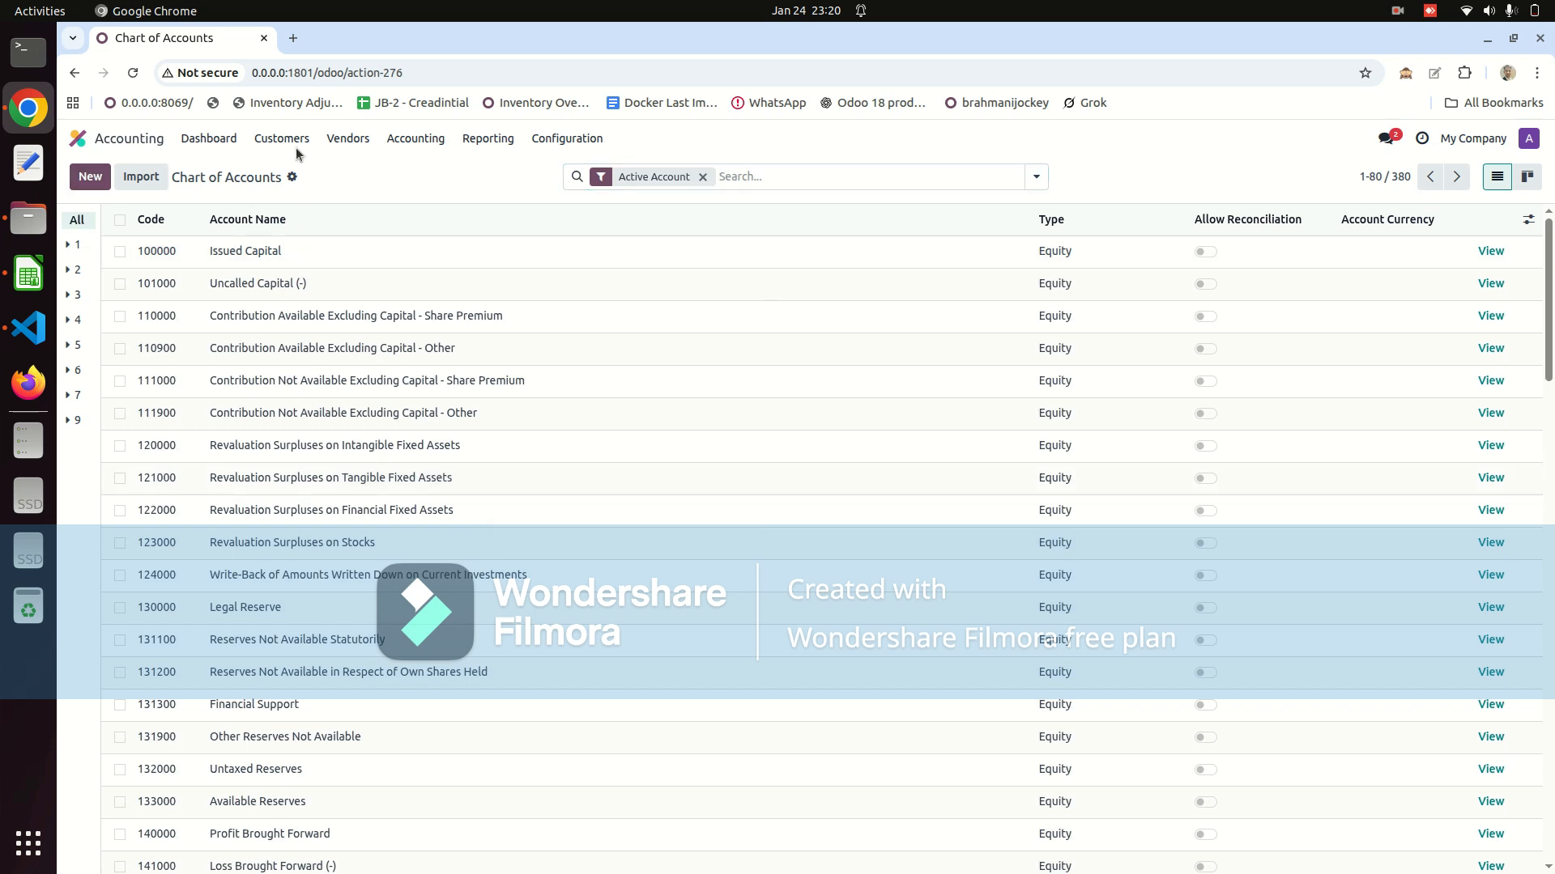
Switch to the Opening Balance 2025.xlsx workbook in LibreOffice Calc and examine the date, journal and reference on the Balance Odoo sheet
left_click(120, 136)
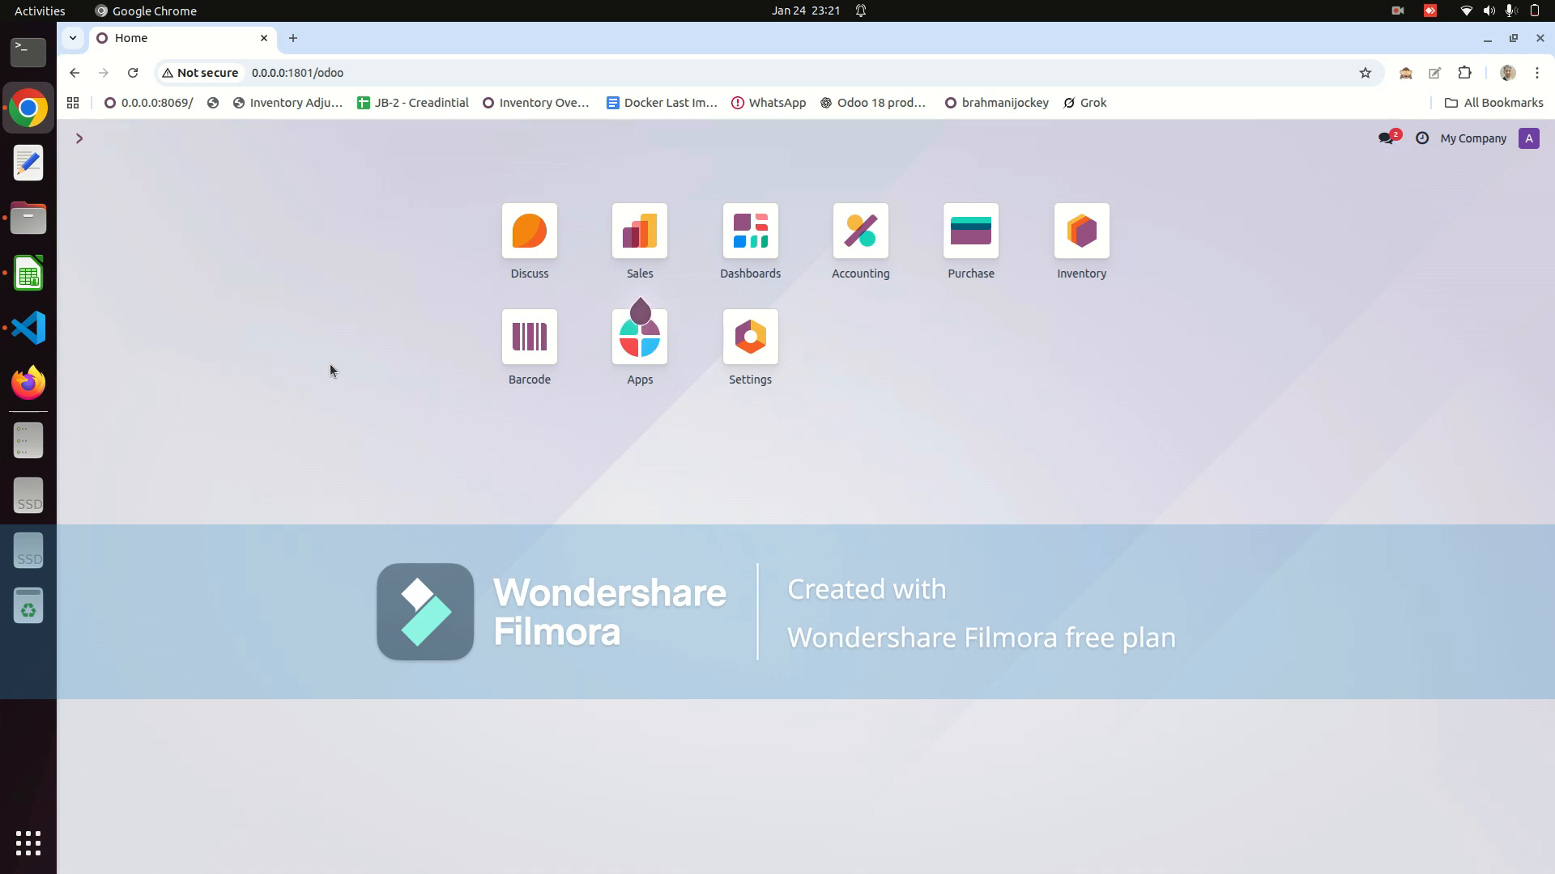
left_click(28, 274)
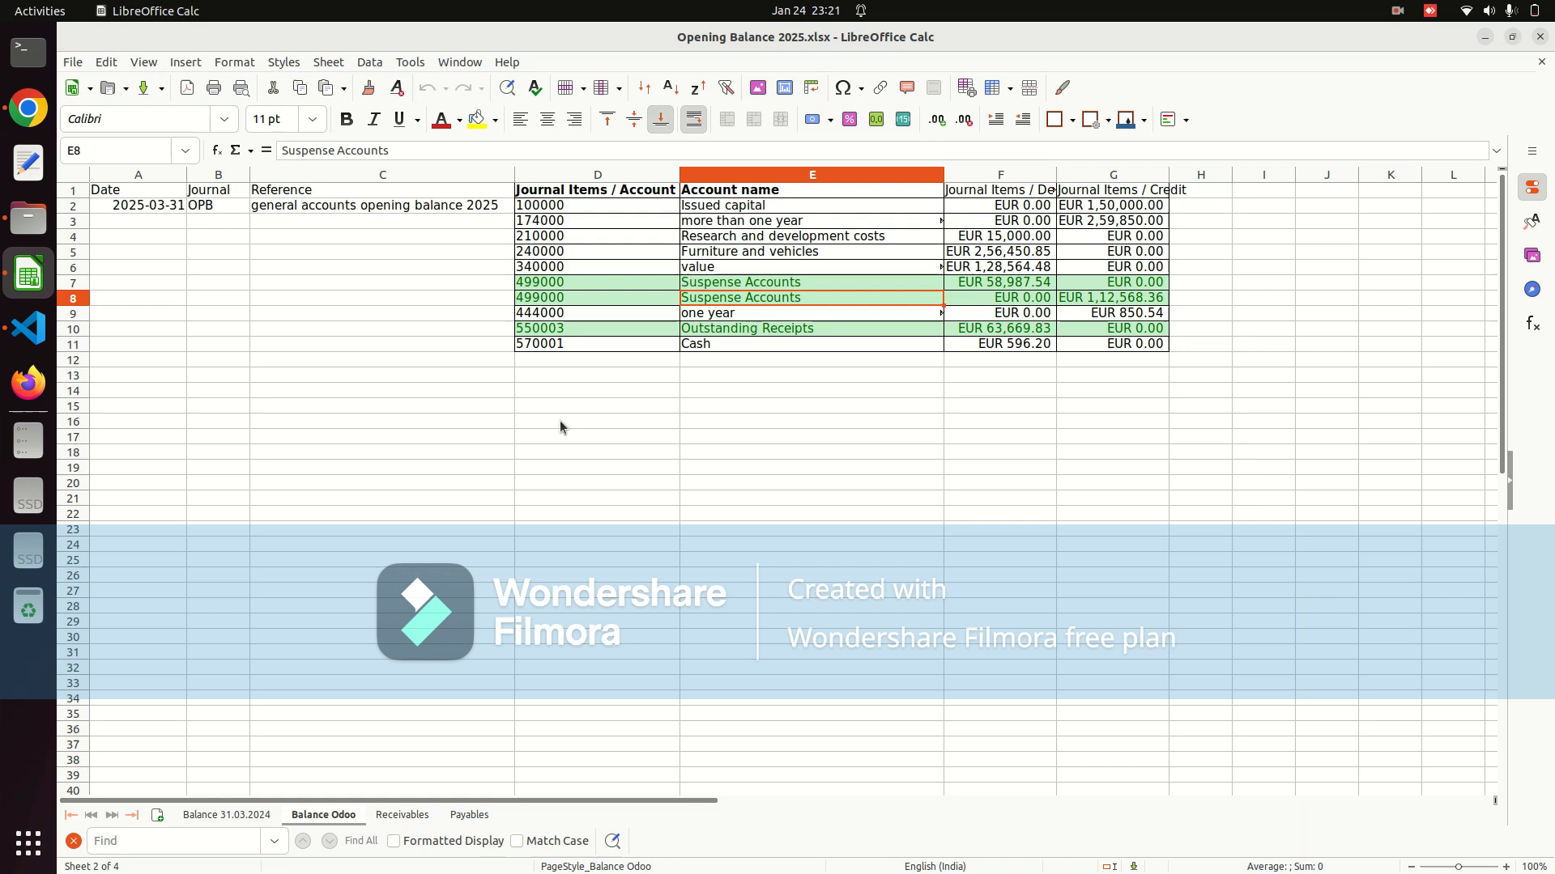
left_click(566, 500)
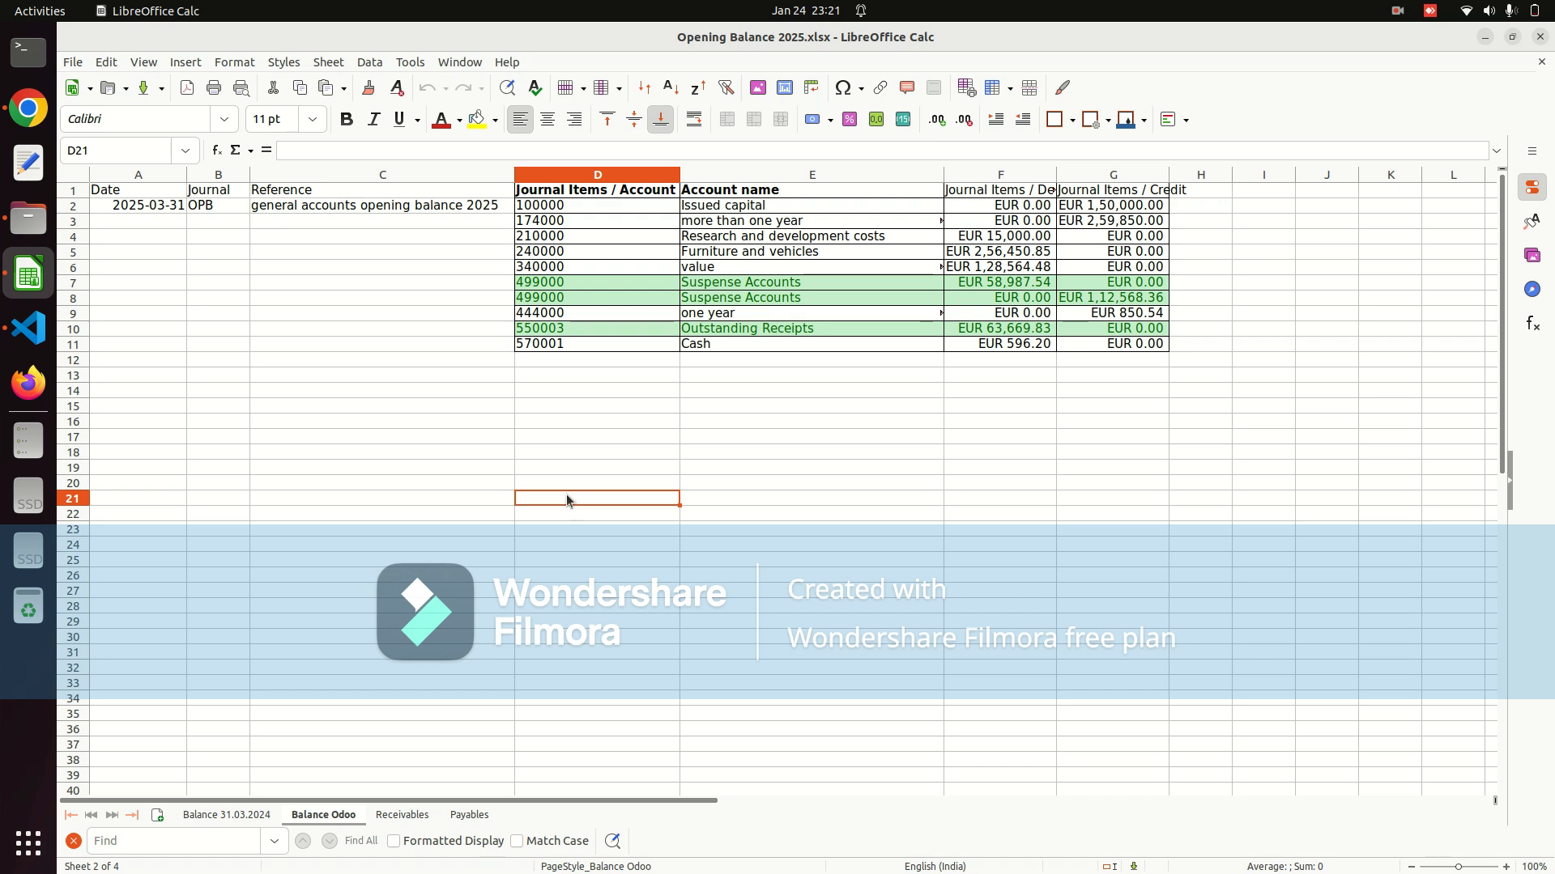
left_click(575, 255)
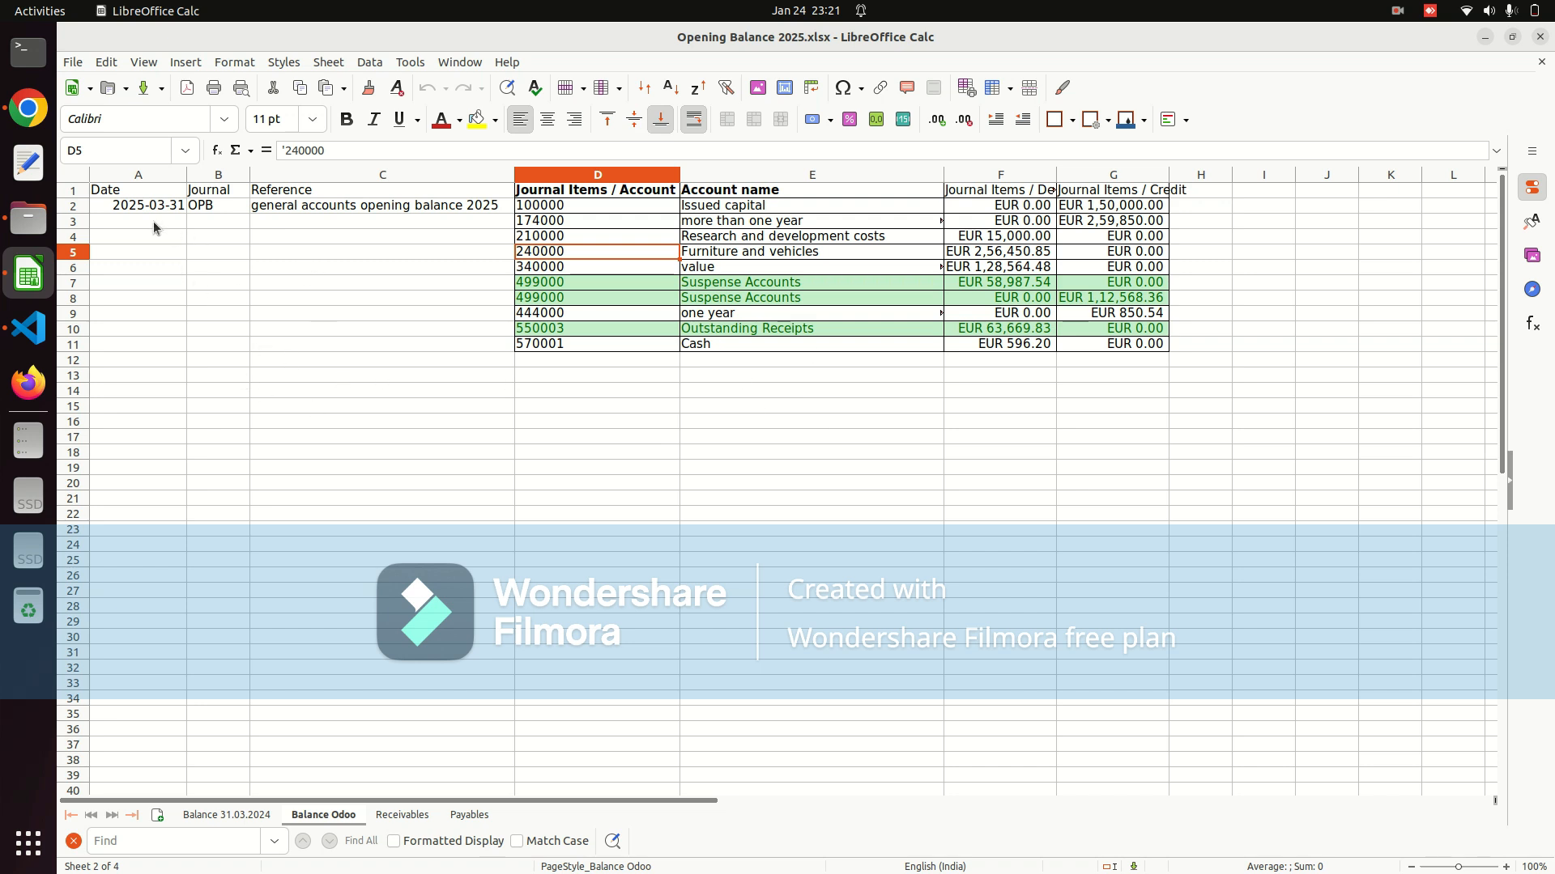
left_click(112, 207)
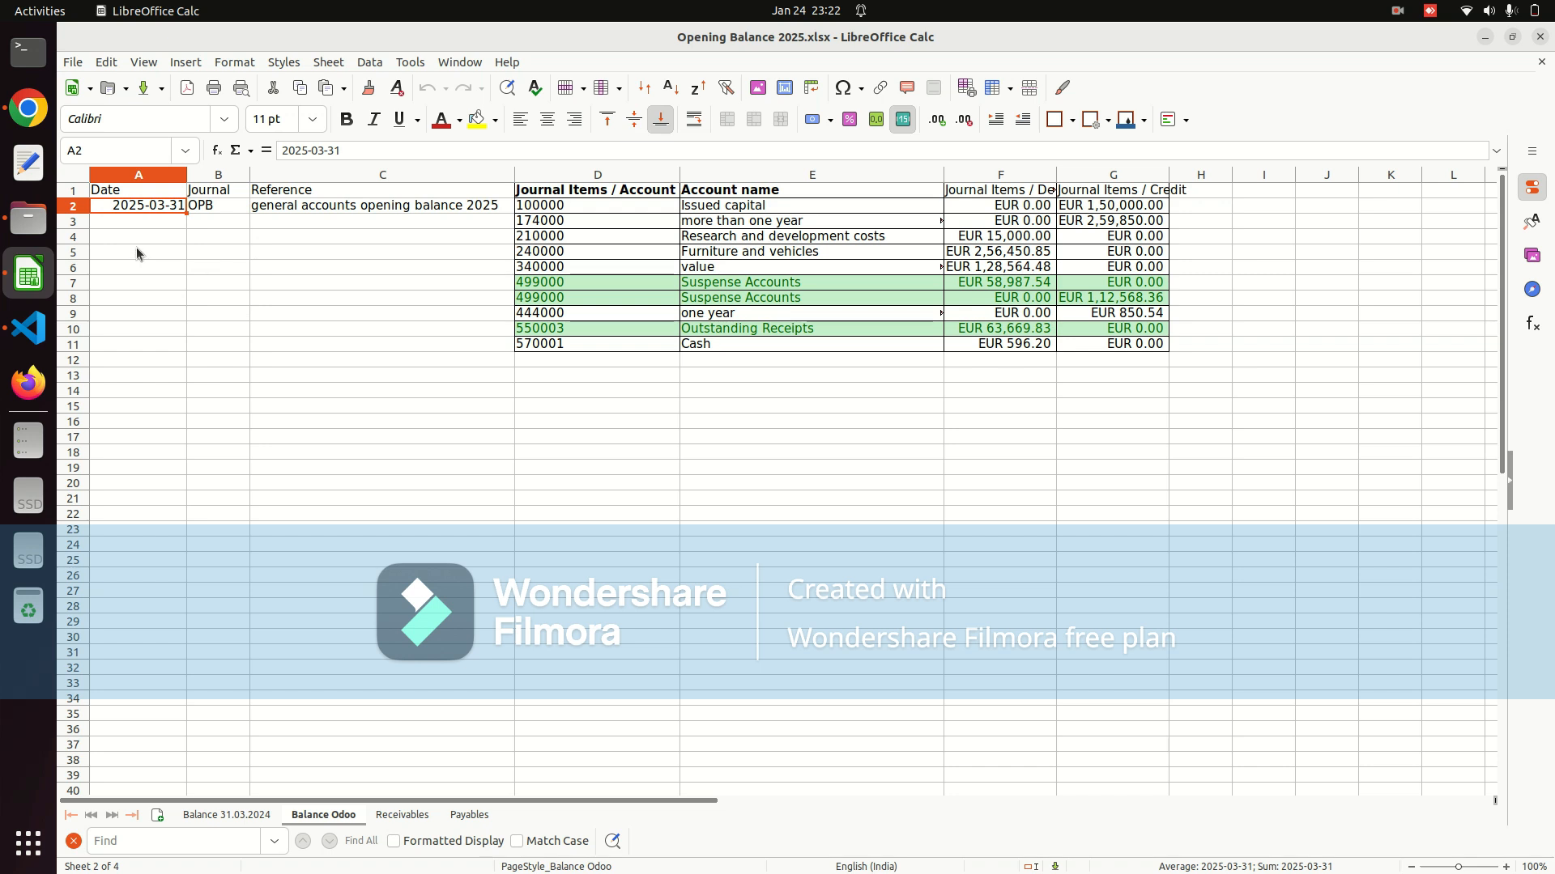
left_click(220, 210)
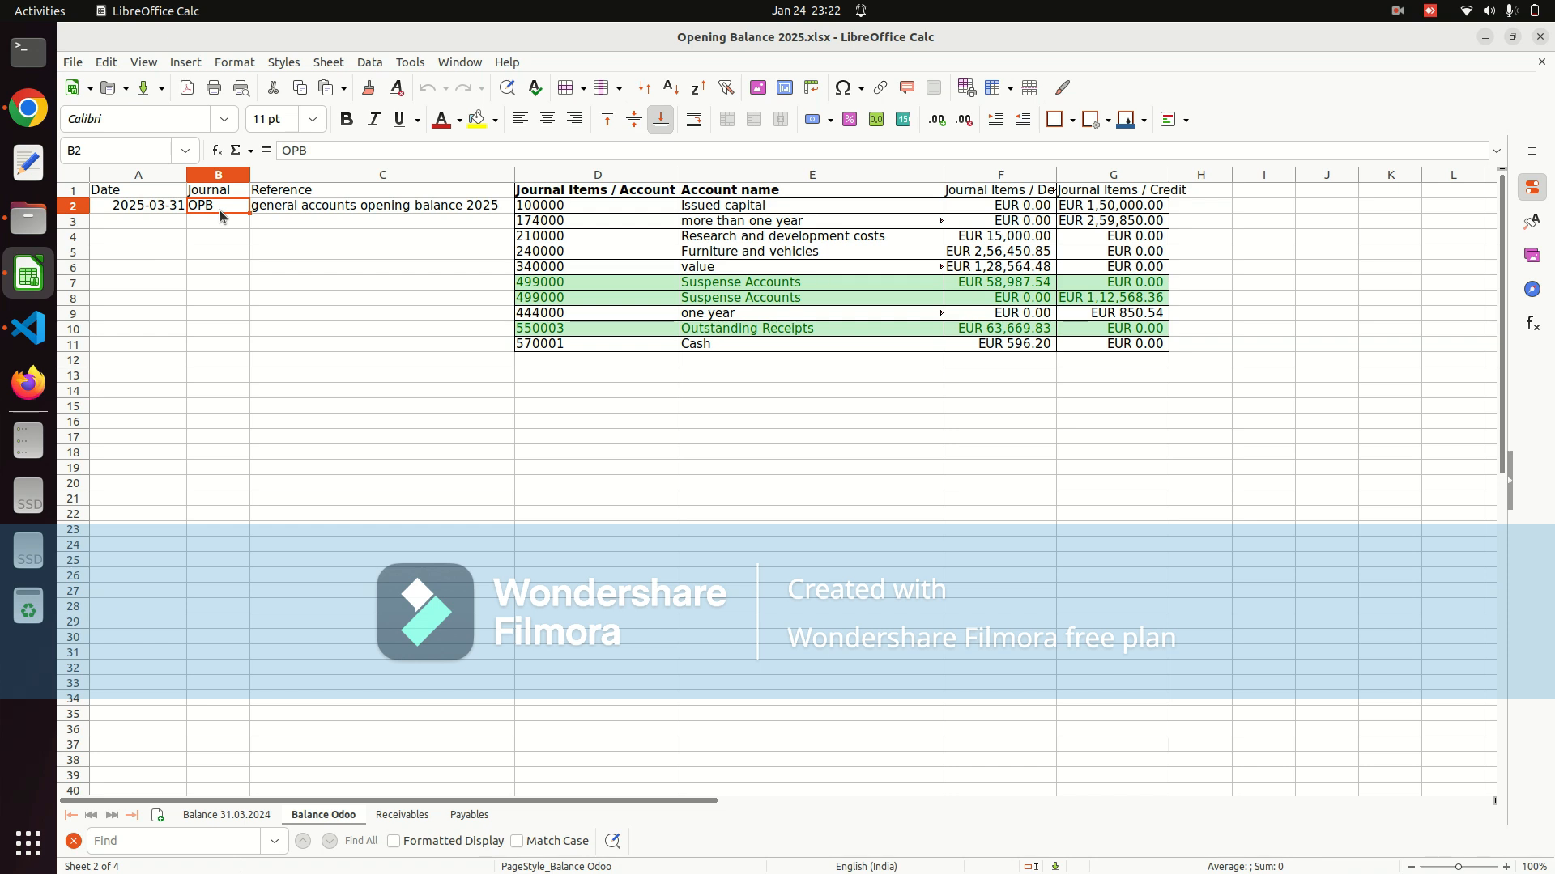
left_click(349, 215)
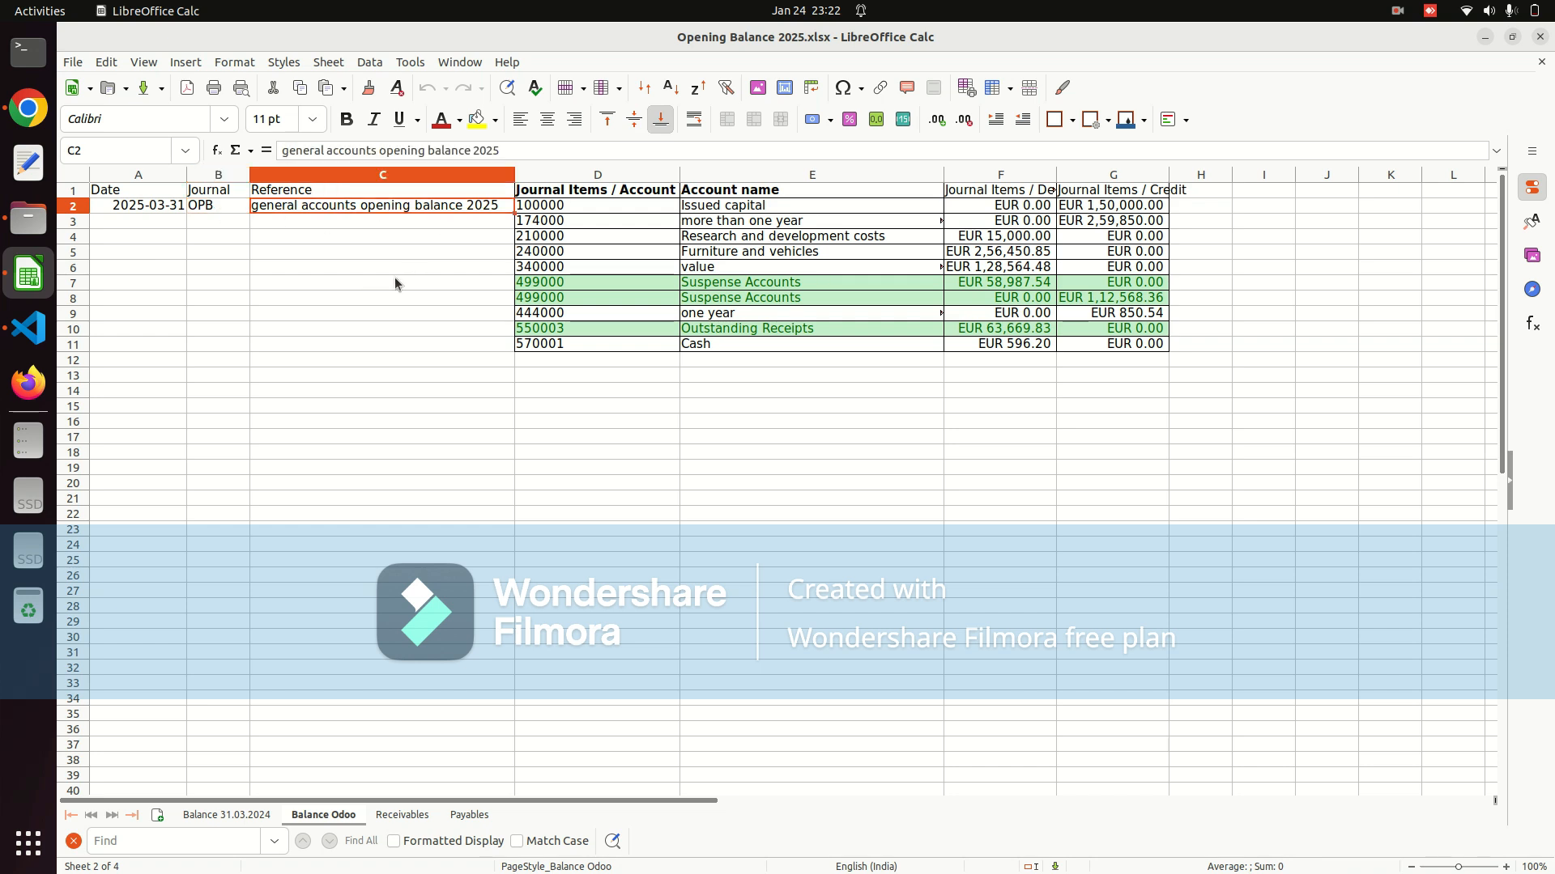
Examine the journal item accounts, names and debit and credit columns on the Balance Odoo sheet, including the Suspense Accounts rows
left_click(611, 318)
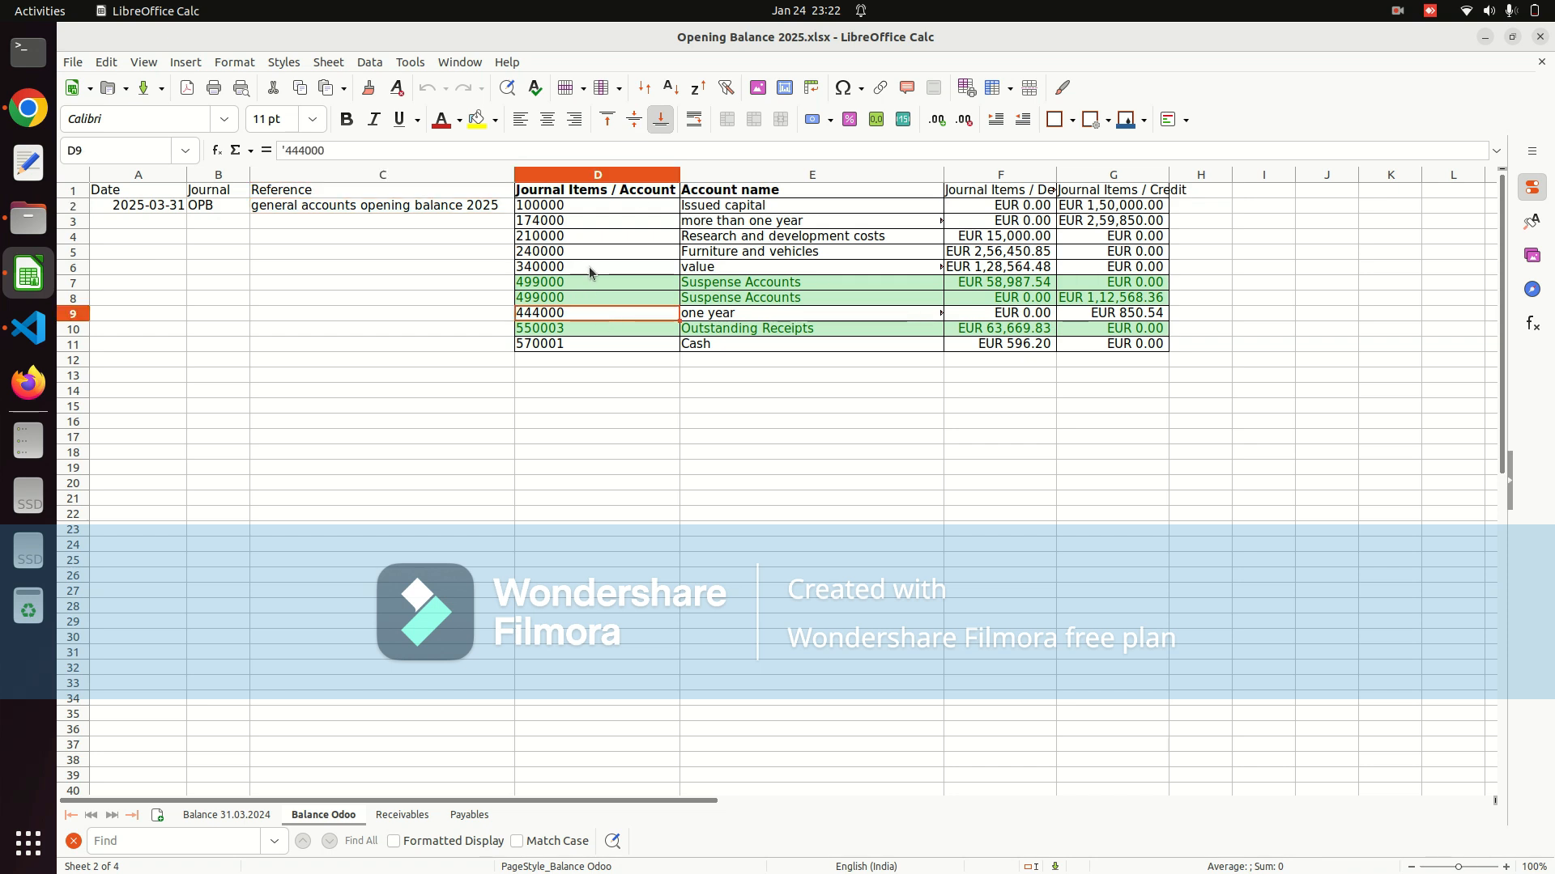
left_click_drag(534, 197, 959, 361)
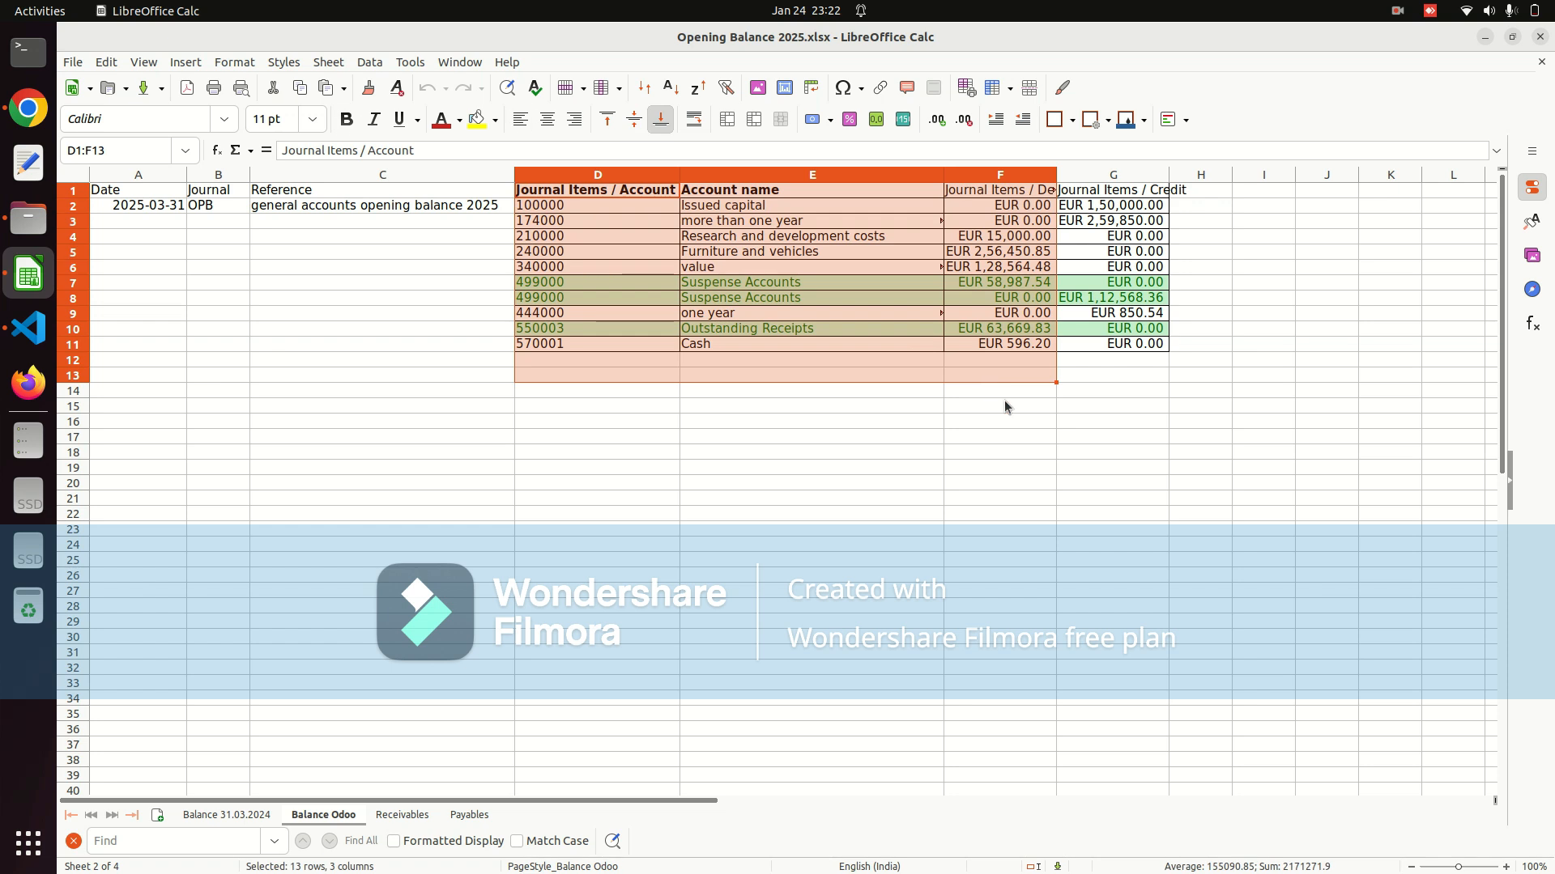
left_click(1003, 403)
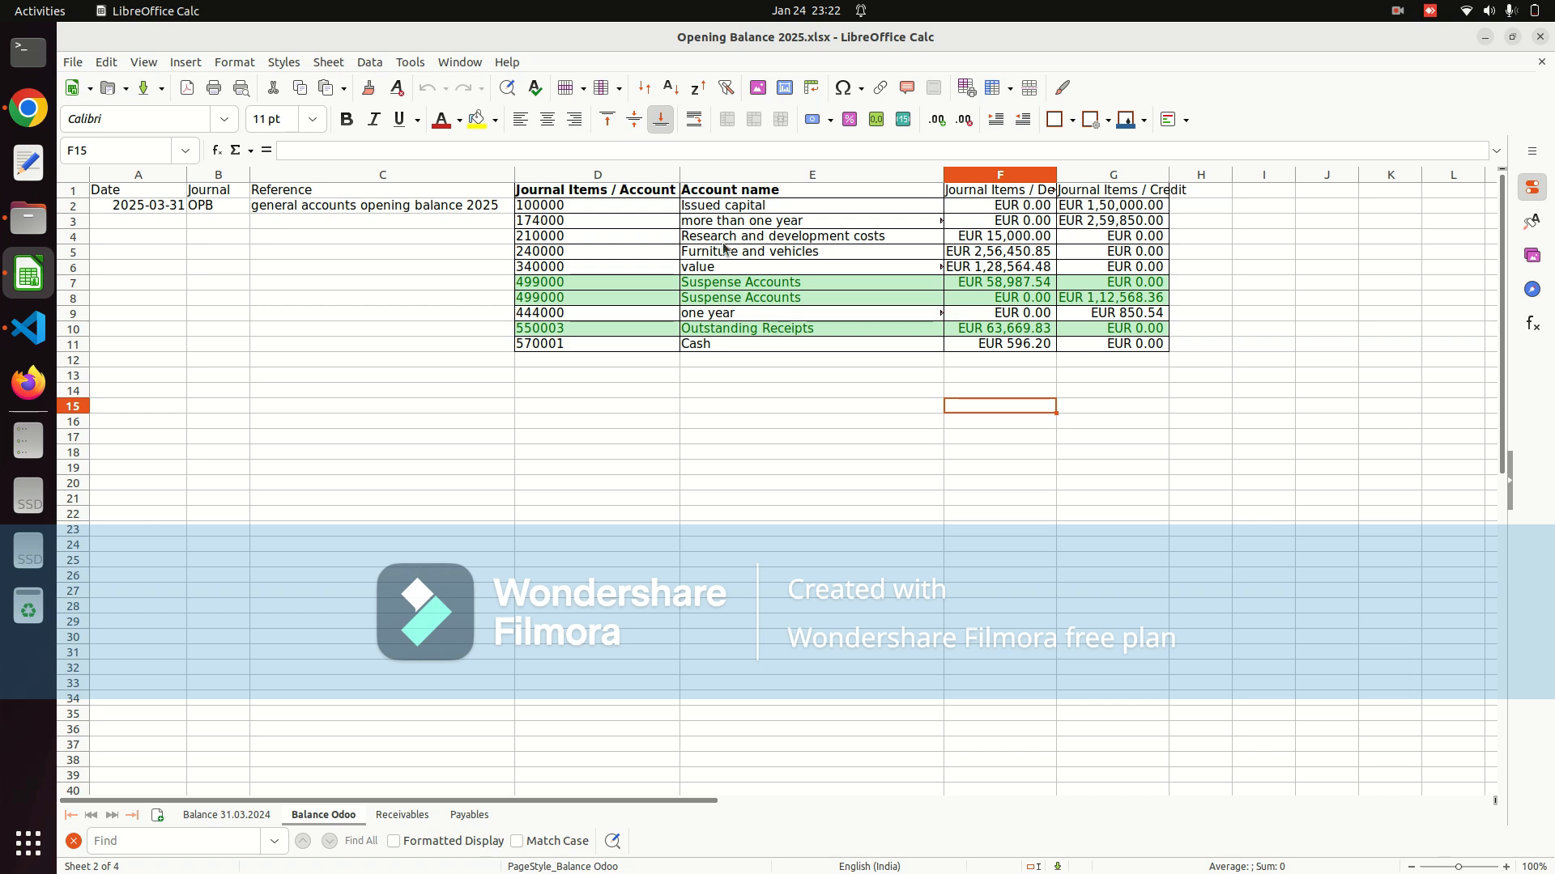
left_click(788, 395)
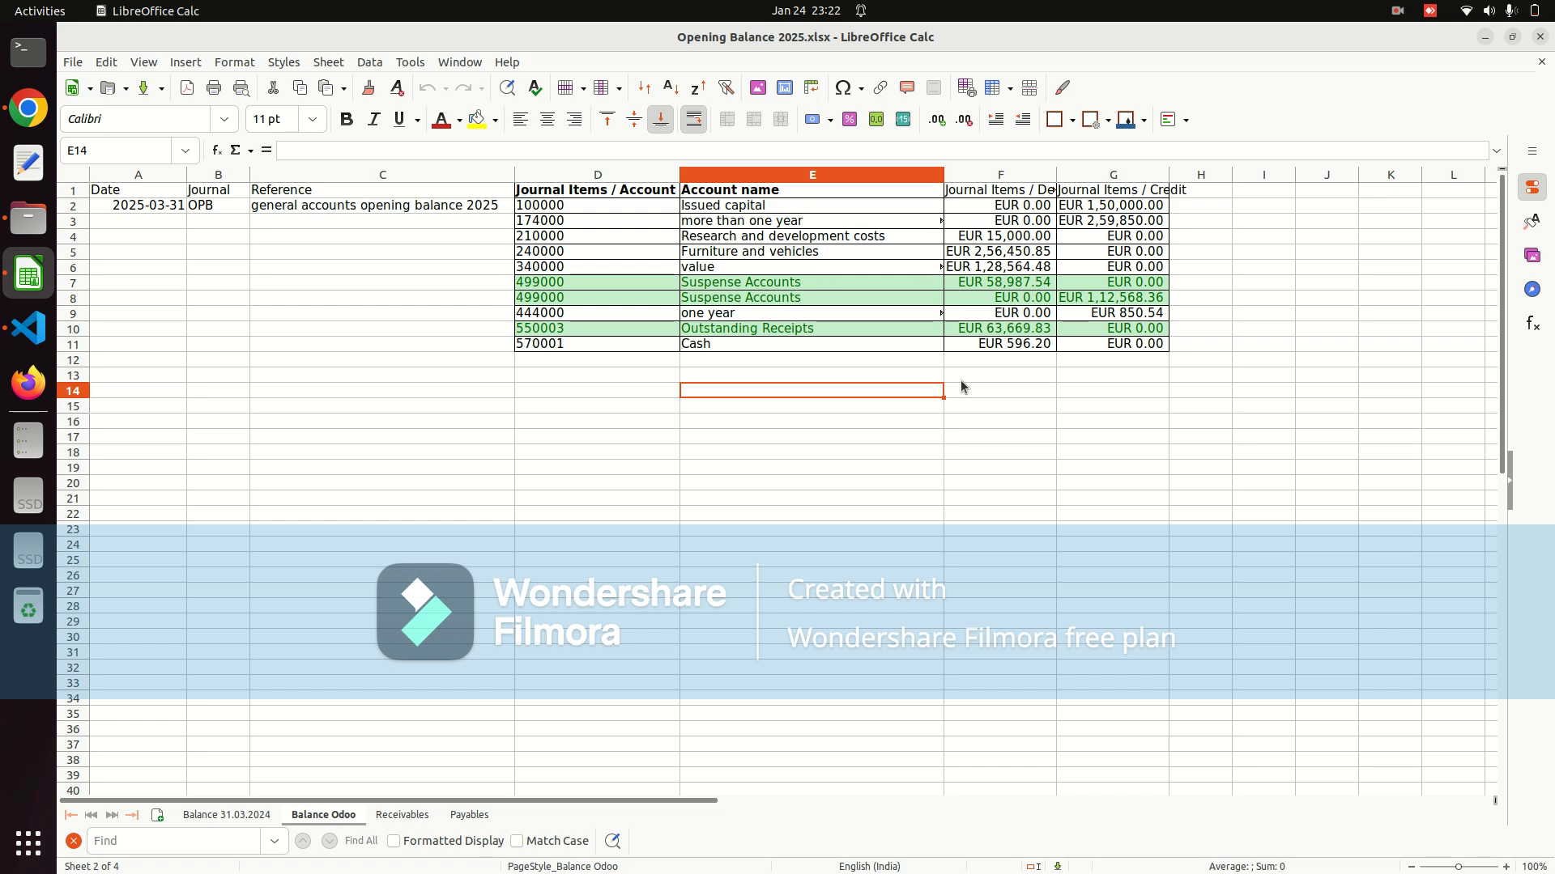
left_click(735, 423)
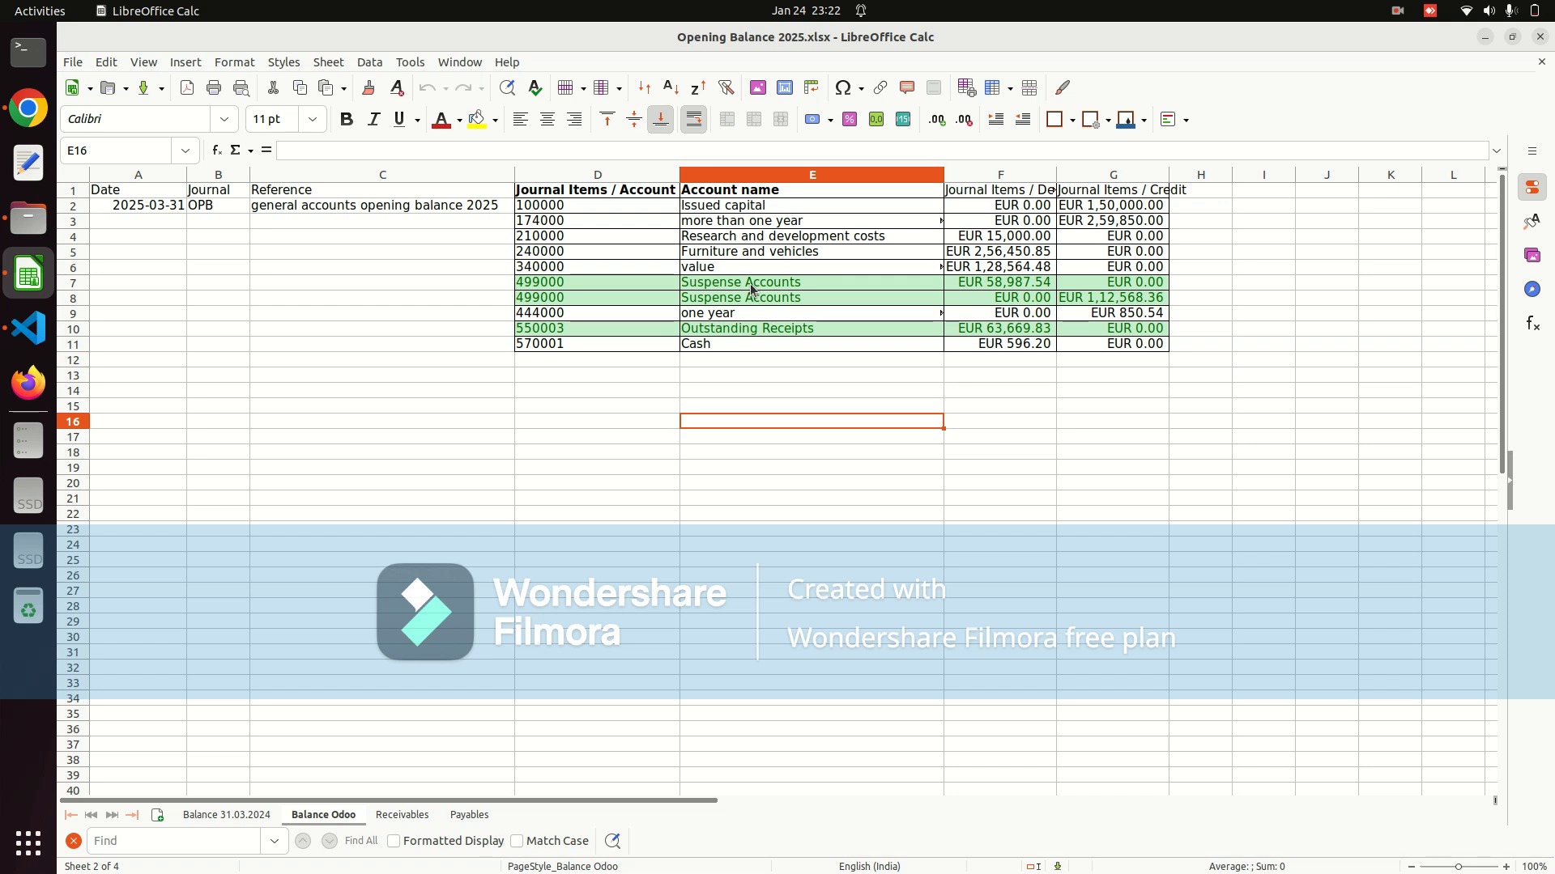
left_click(825, 289)
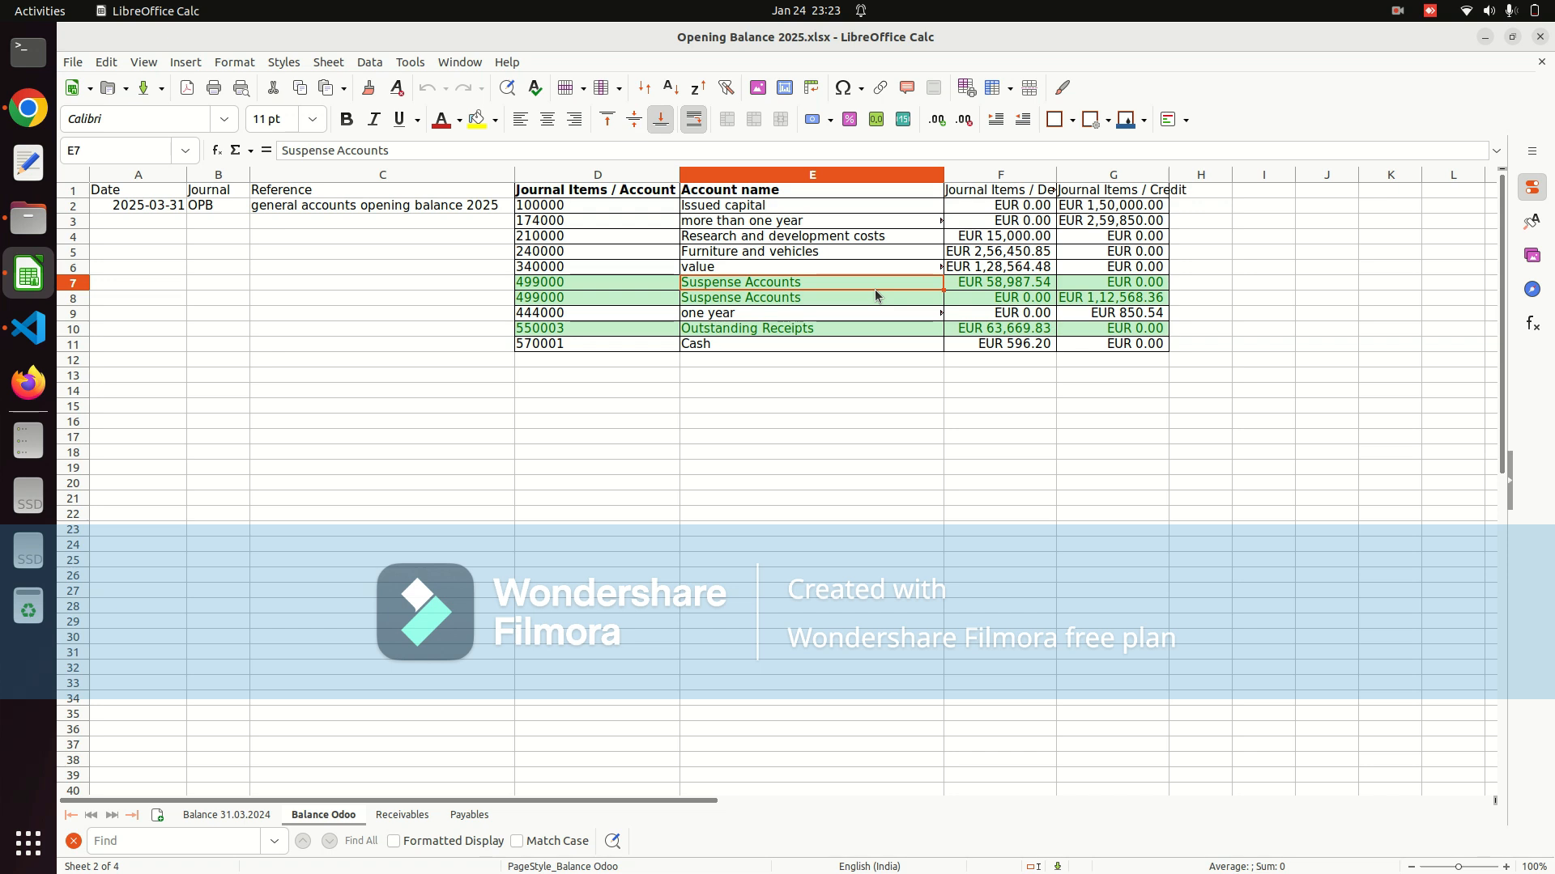
left_click(1223, 299)
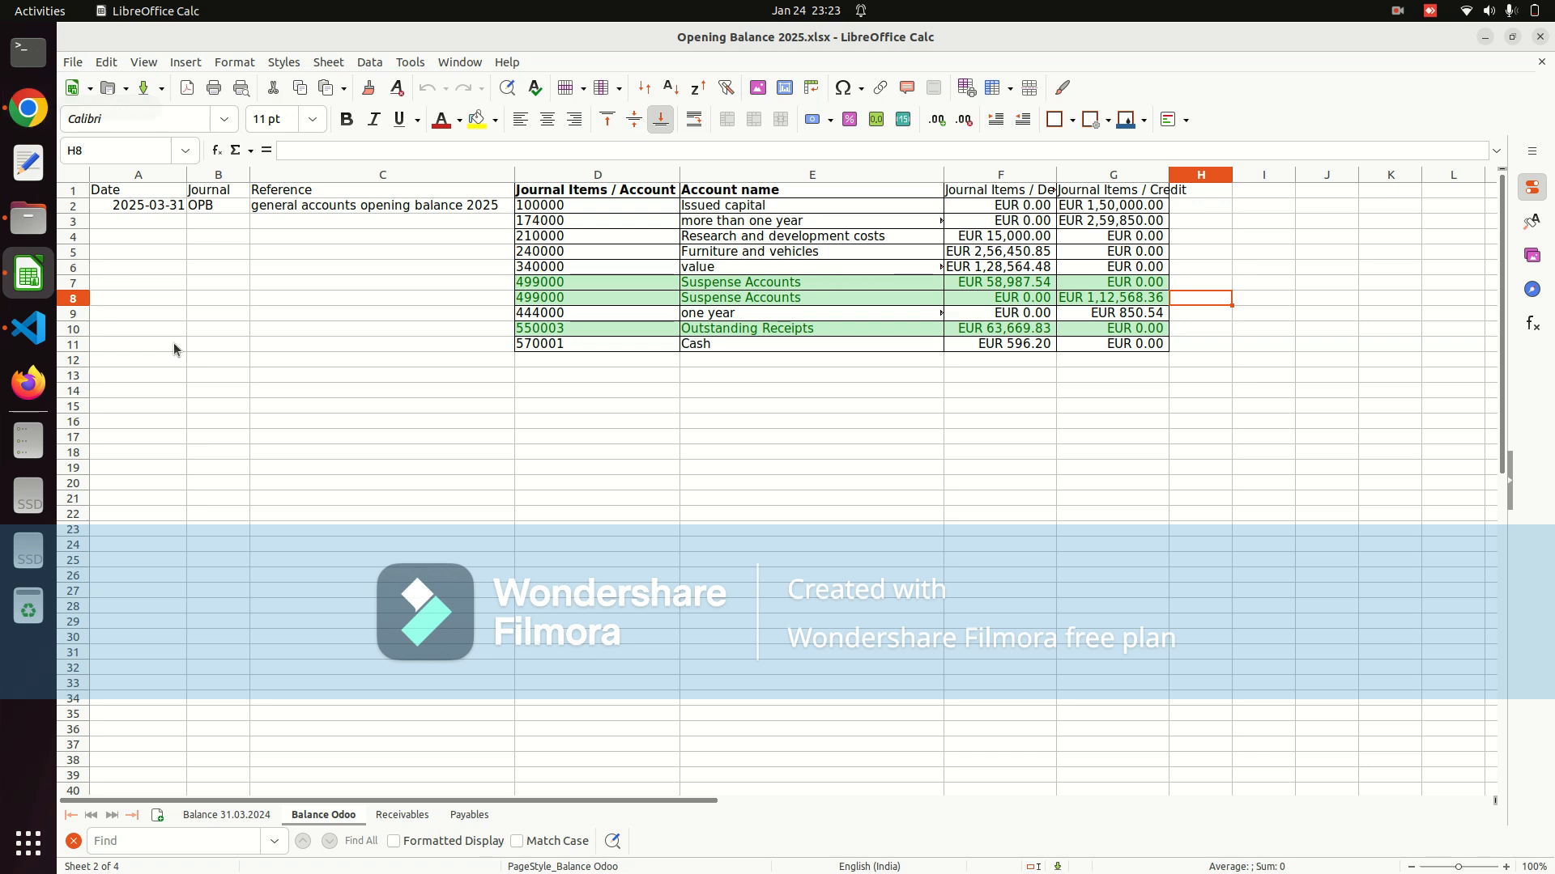
Switch back to Odoo in Chrome and open the Journals list in the Accounting configuration
left_click(29, 108)
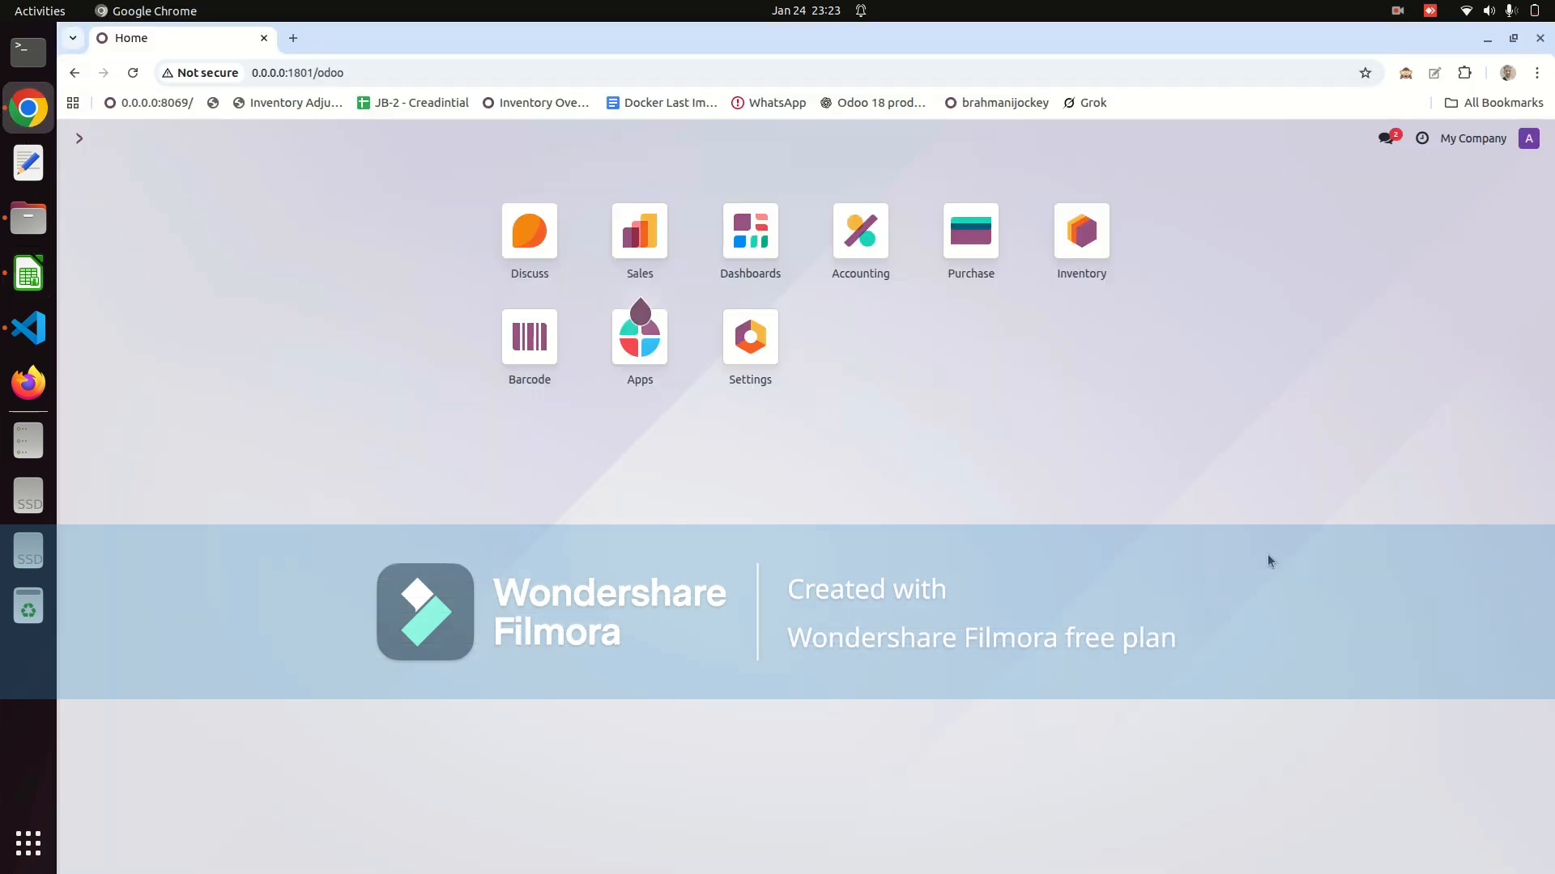
left_click(865, 243)
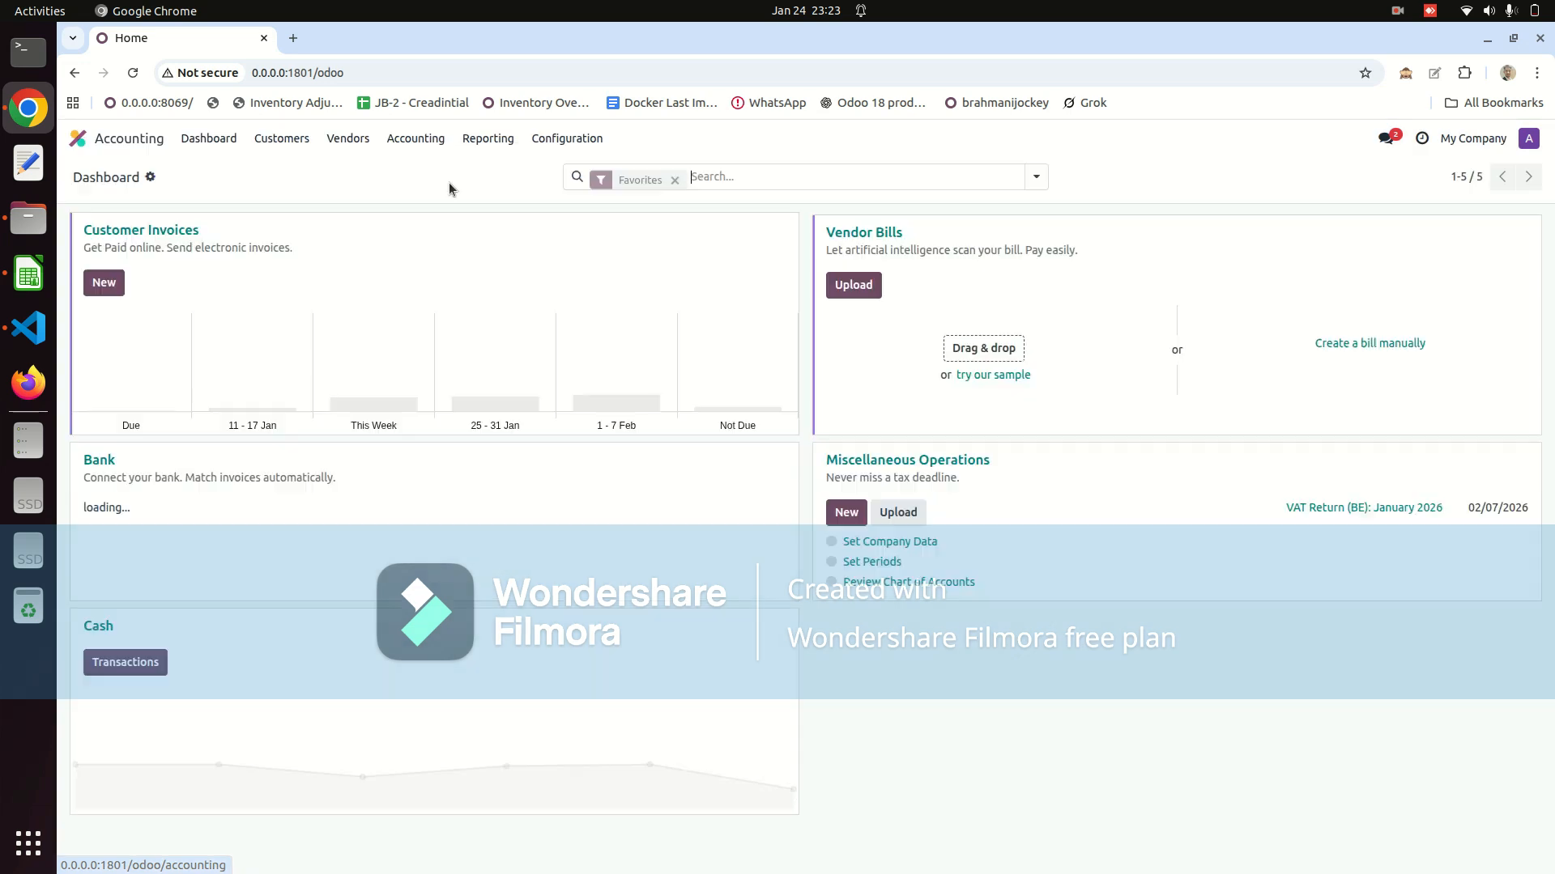
left_click(576, 140)
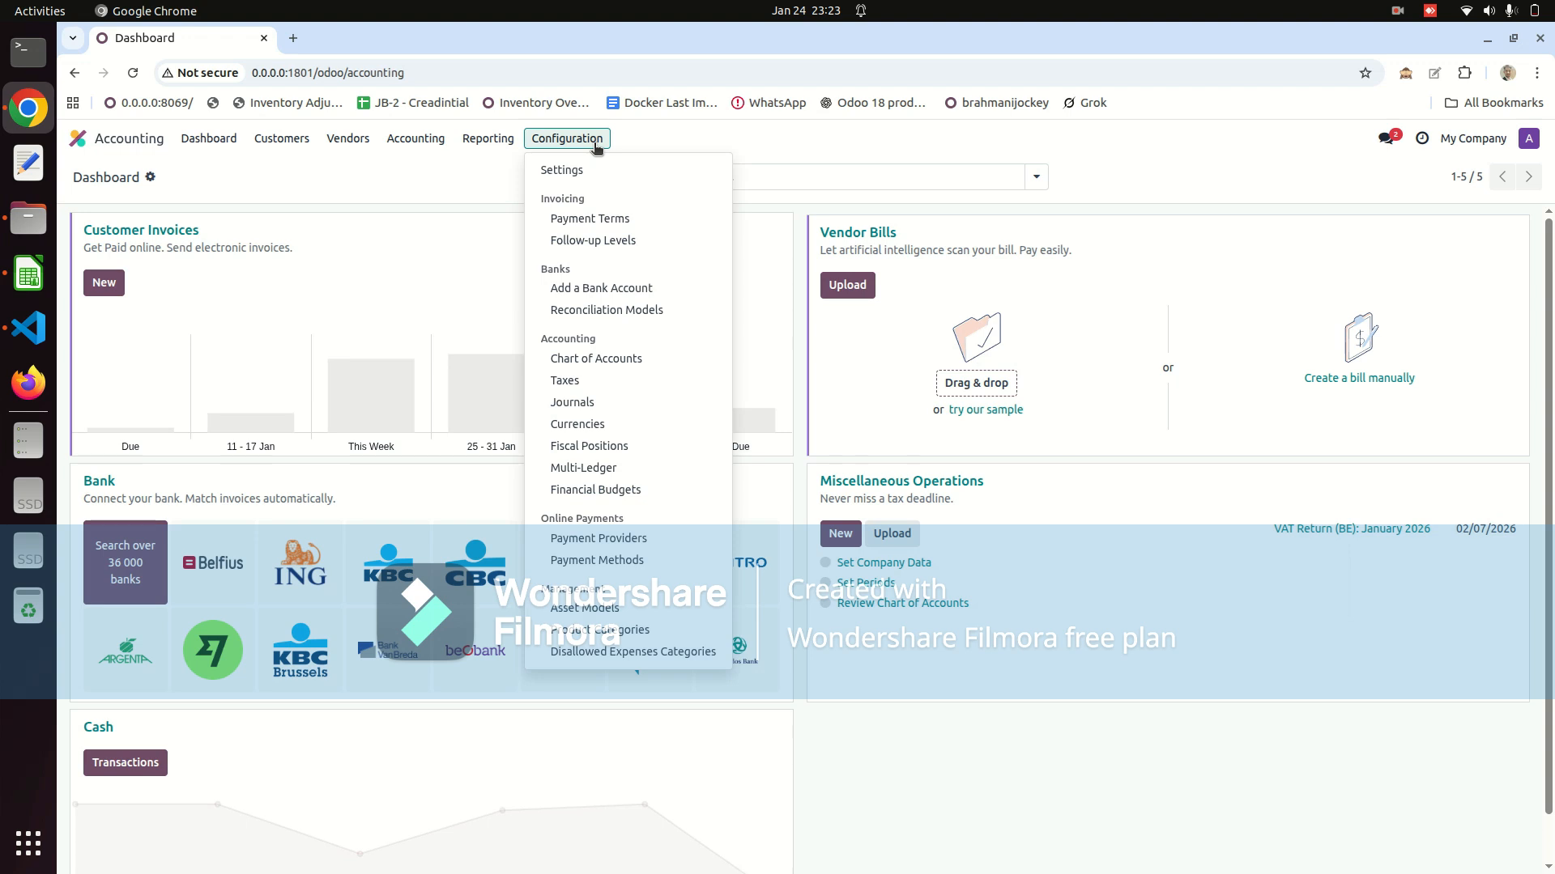
left_click(628, 405)
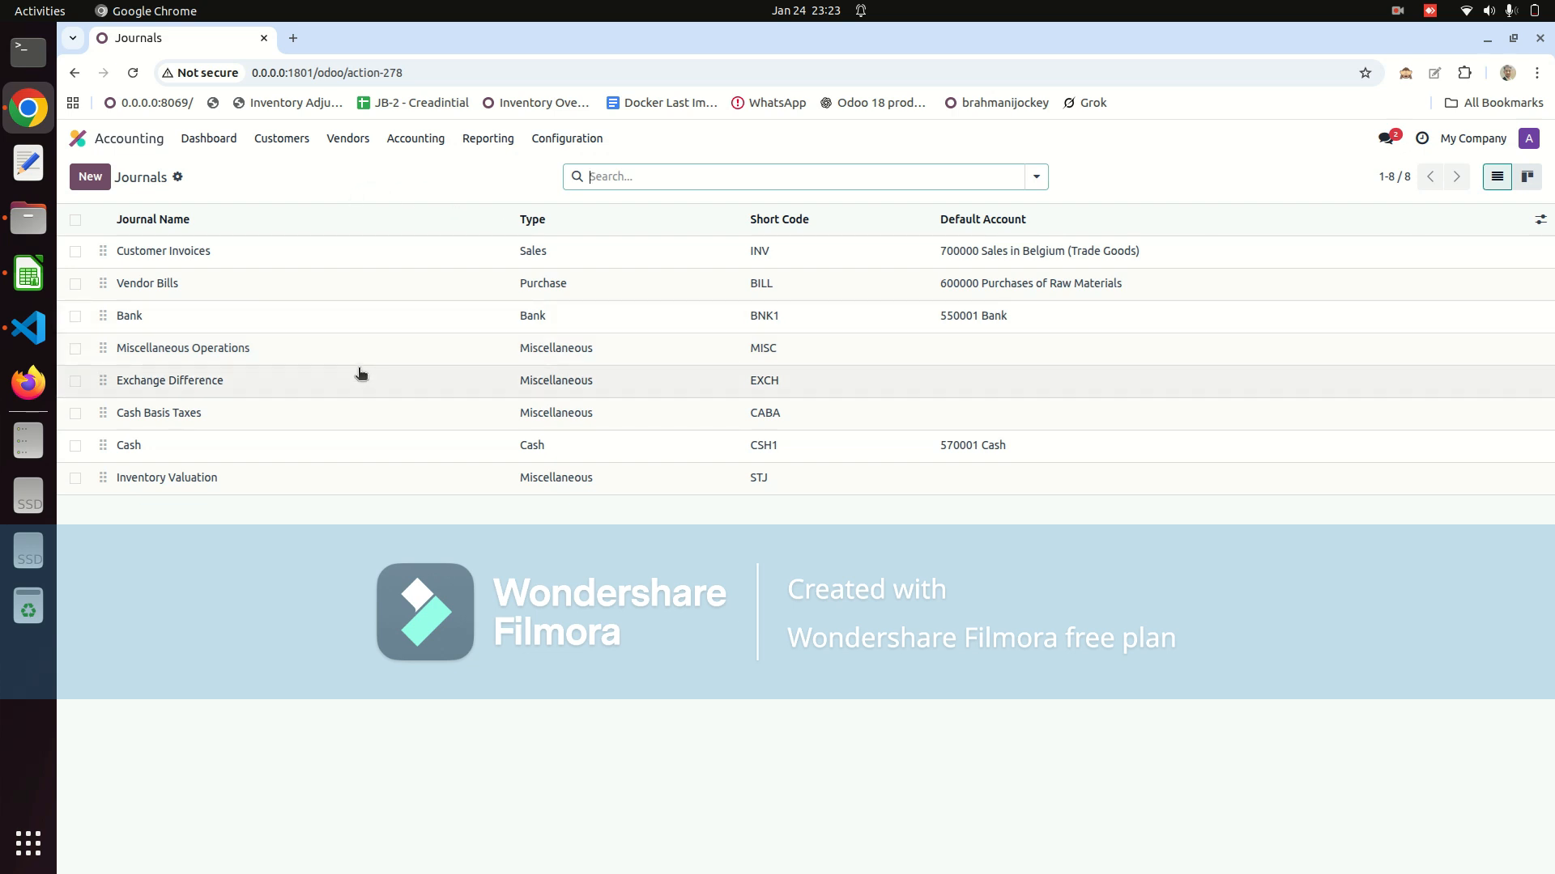
Check the Miscellaneous Operations journal, and create a new journal named Opening Balance with the type Miscellaneous
left_click(375, 347)
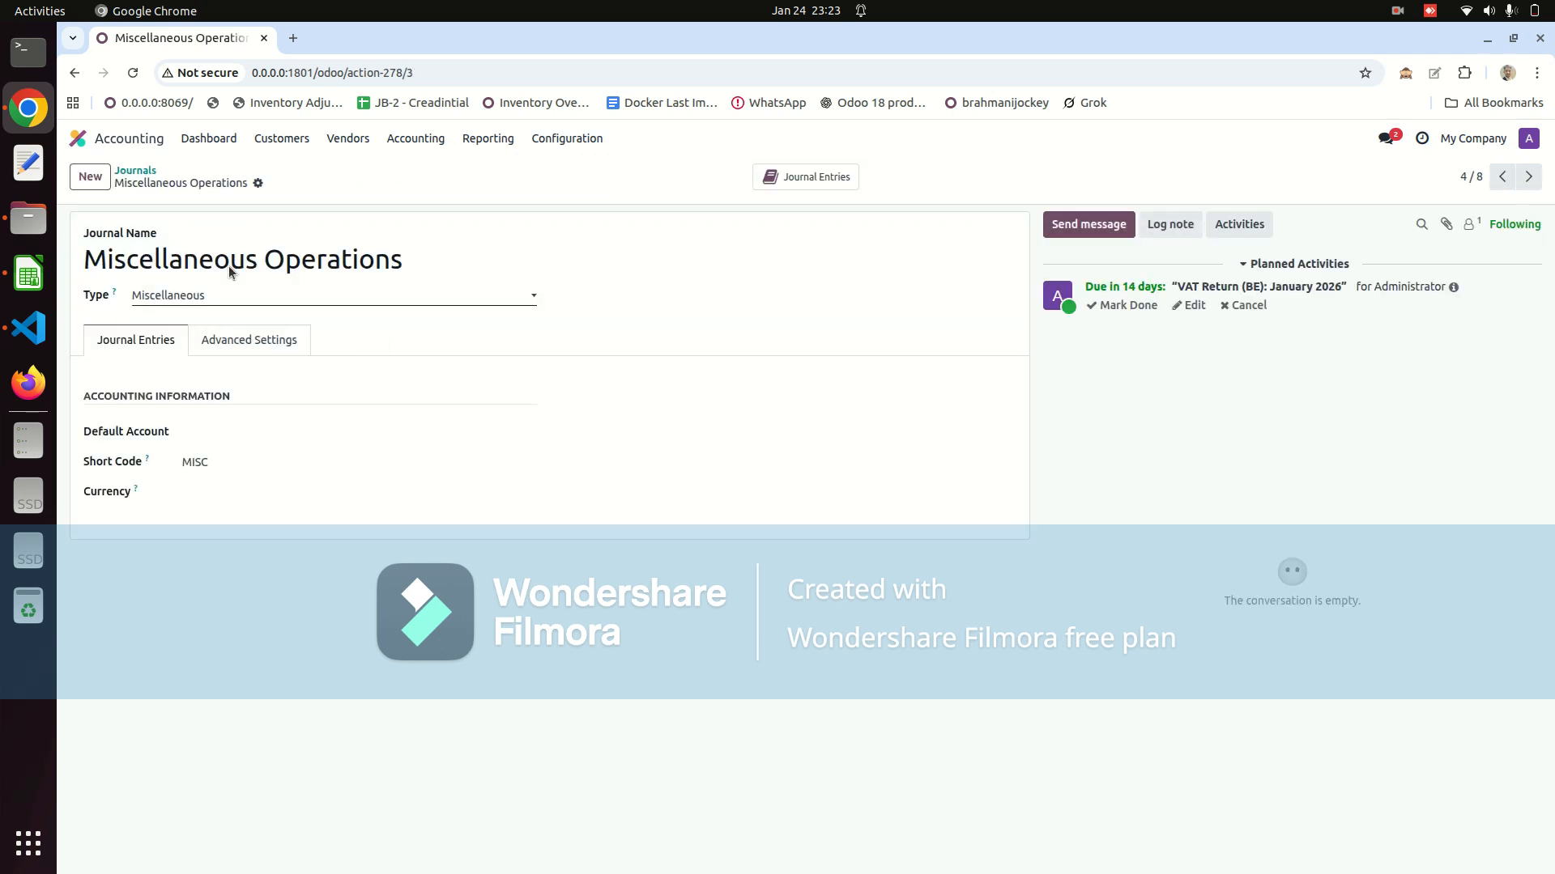
left_click(149, 176)
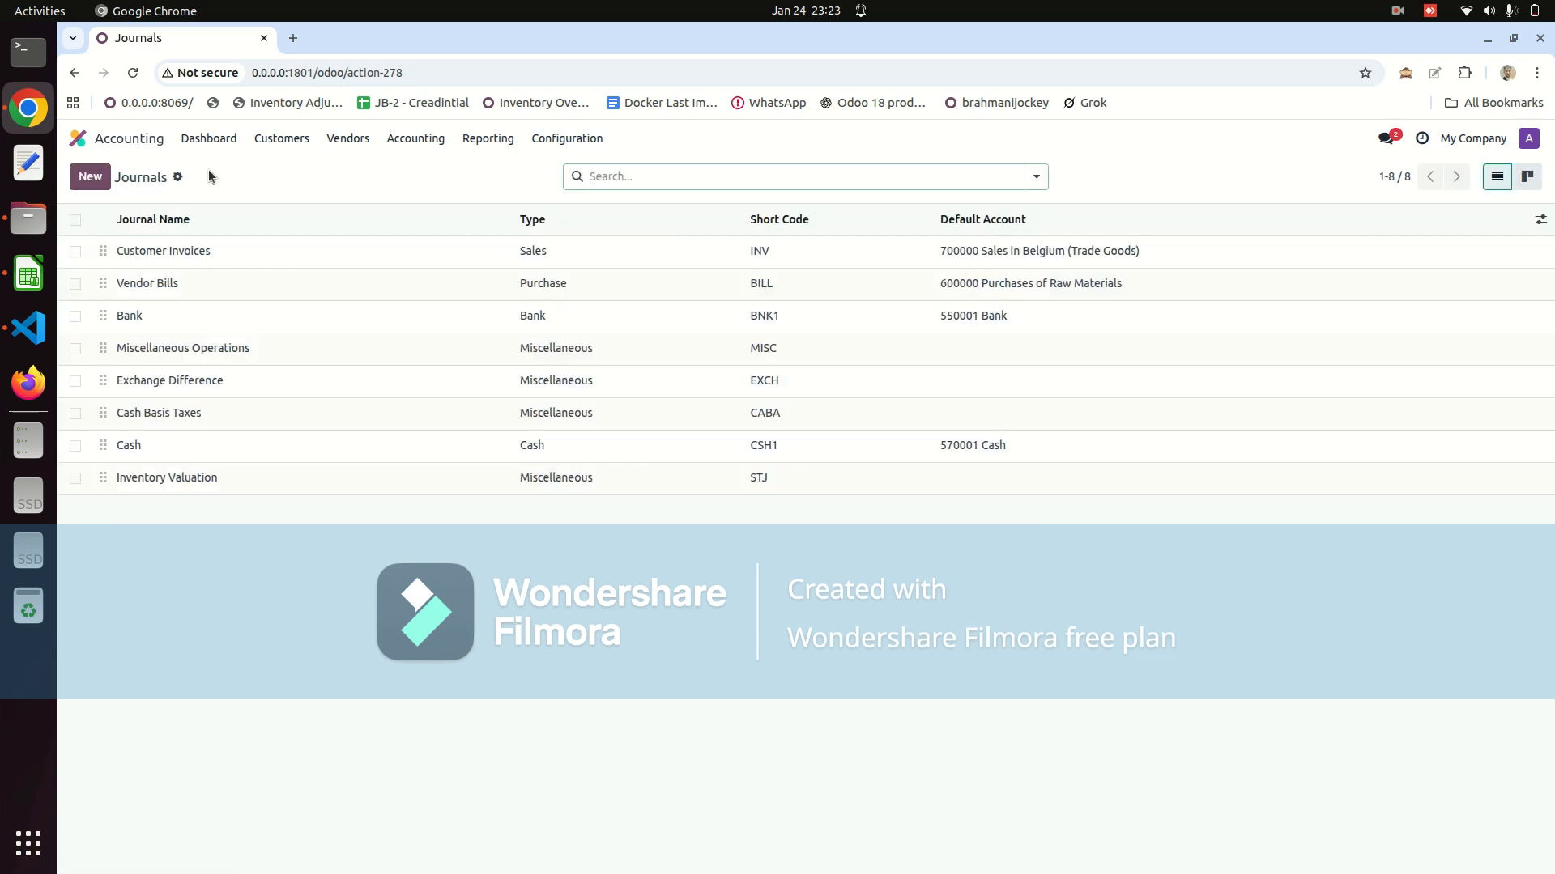
left_click(92, 177)
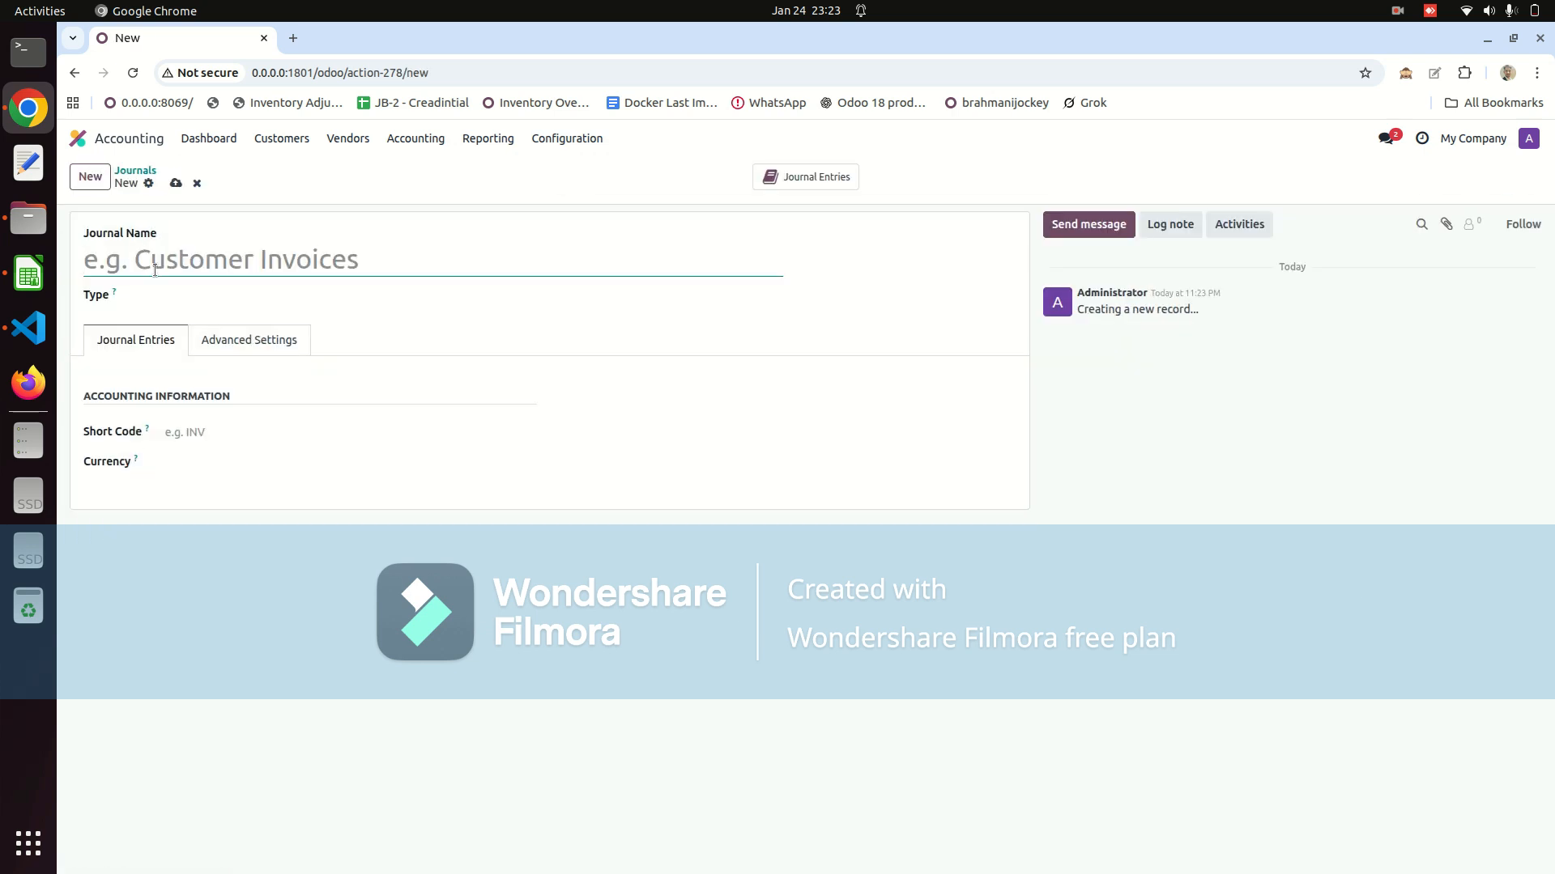
type("Openin")
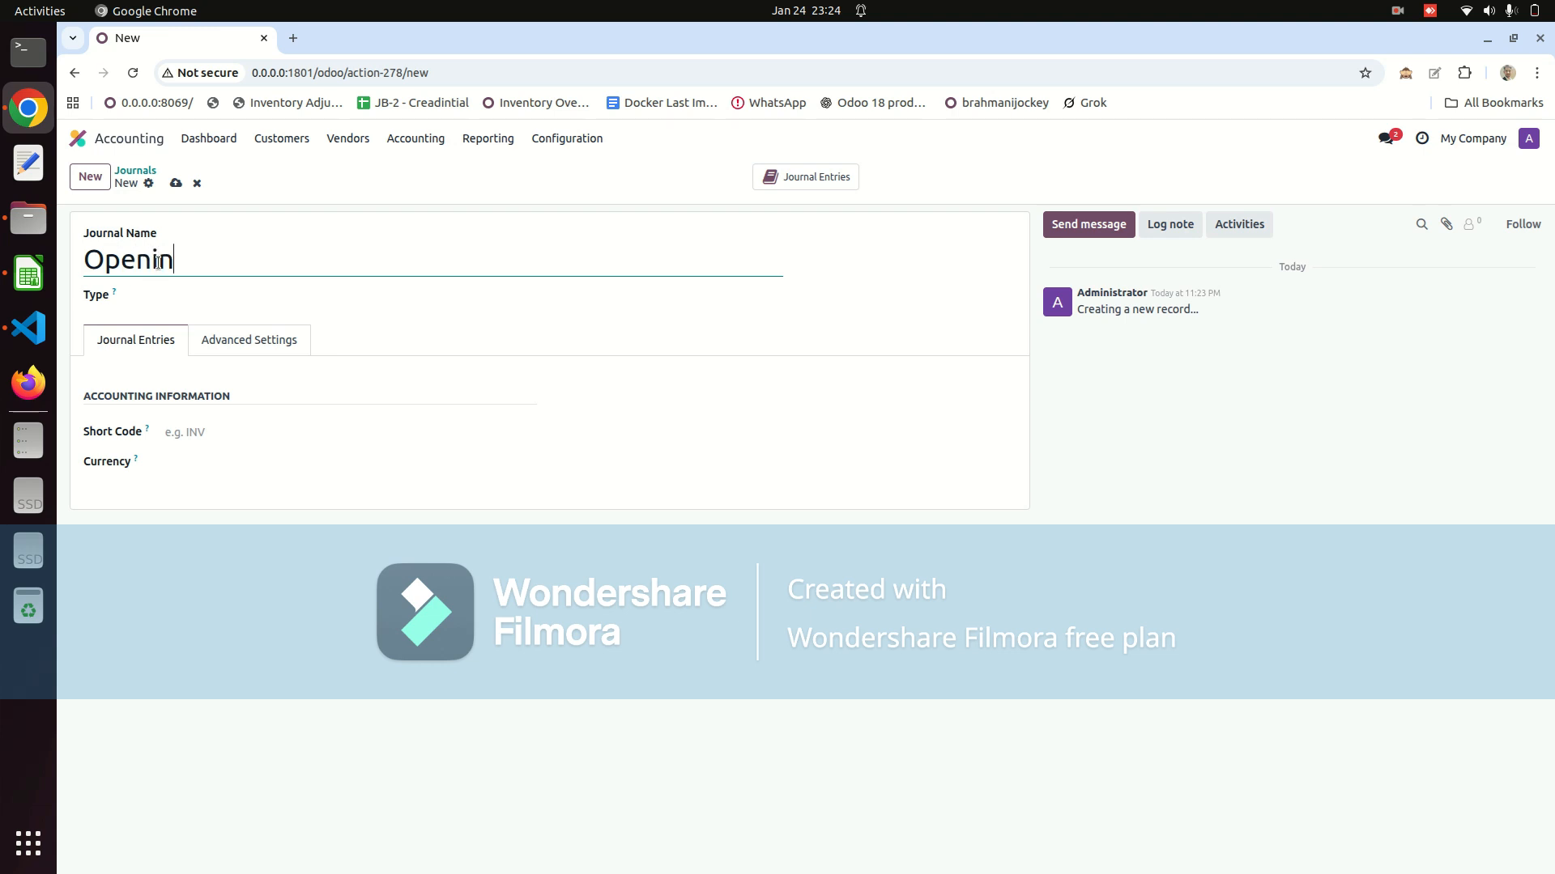
type("g Balance")
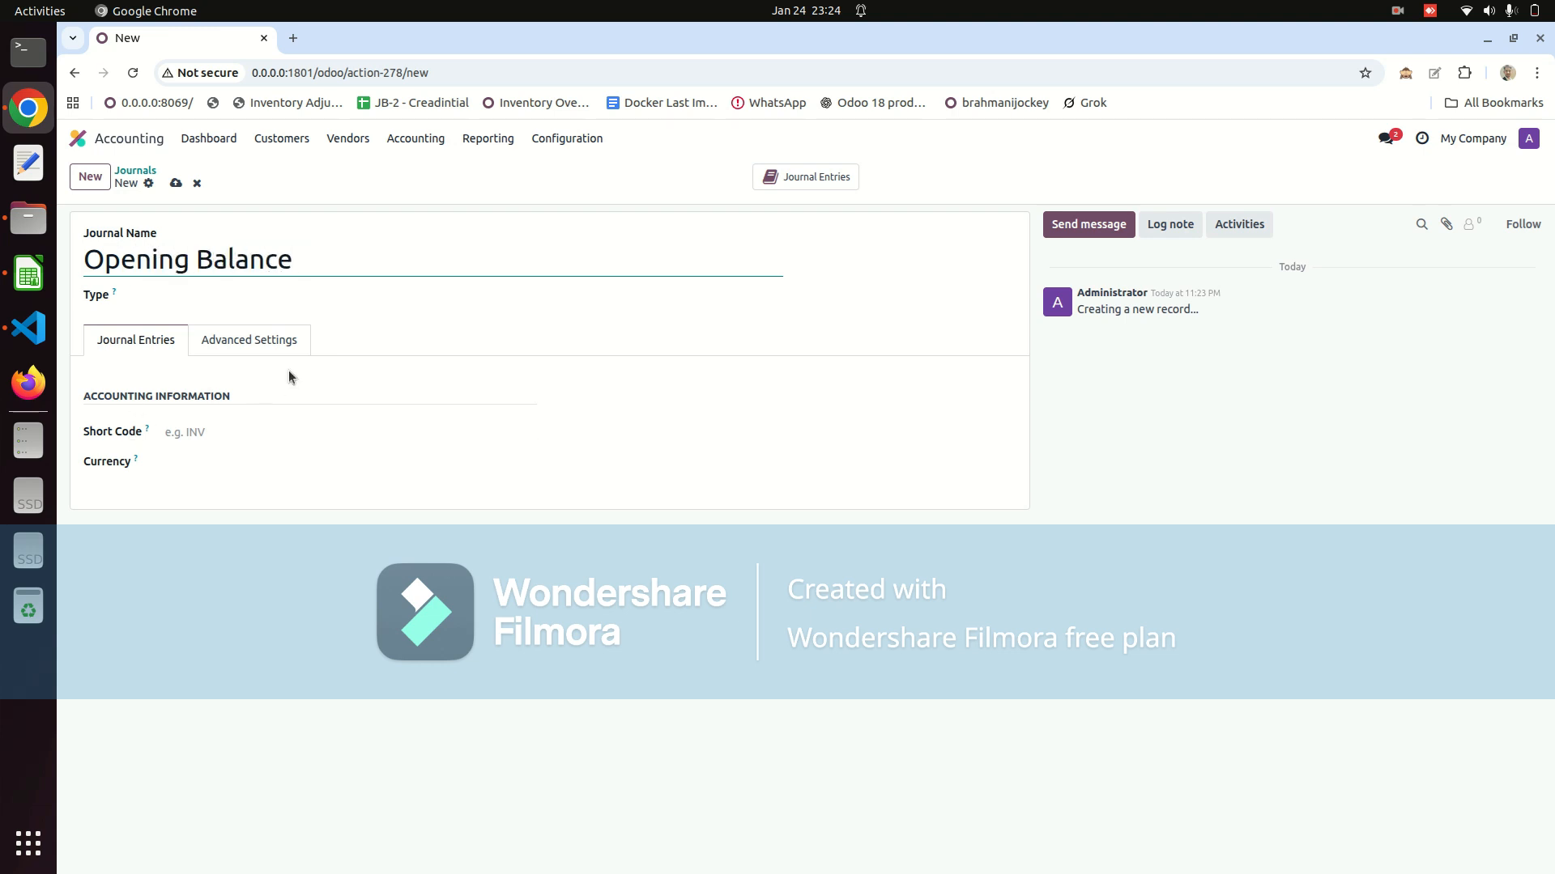
left_click(249, 429)
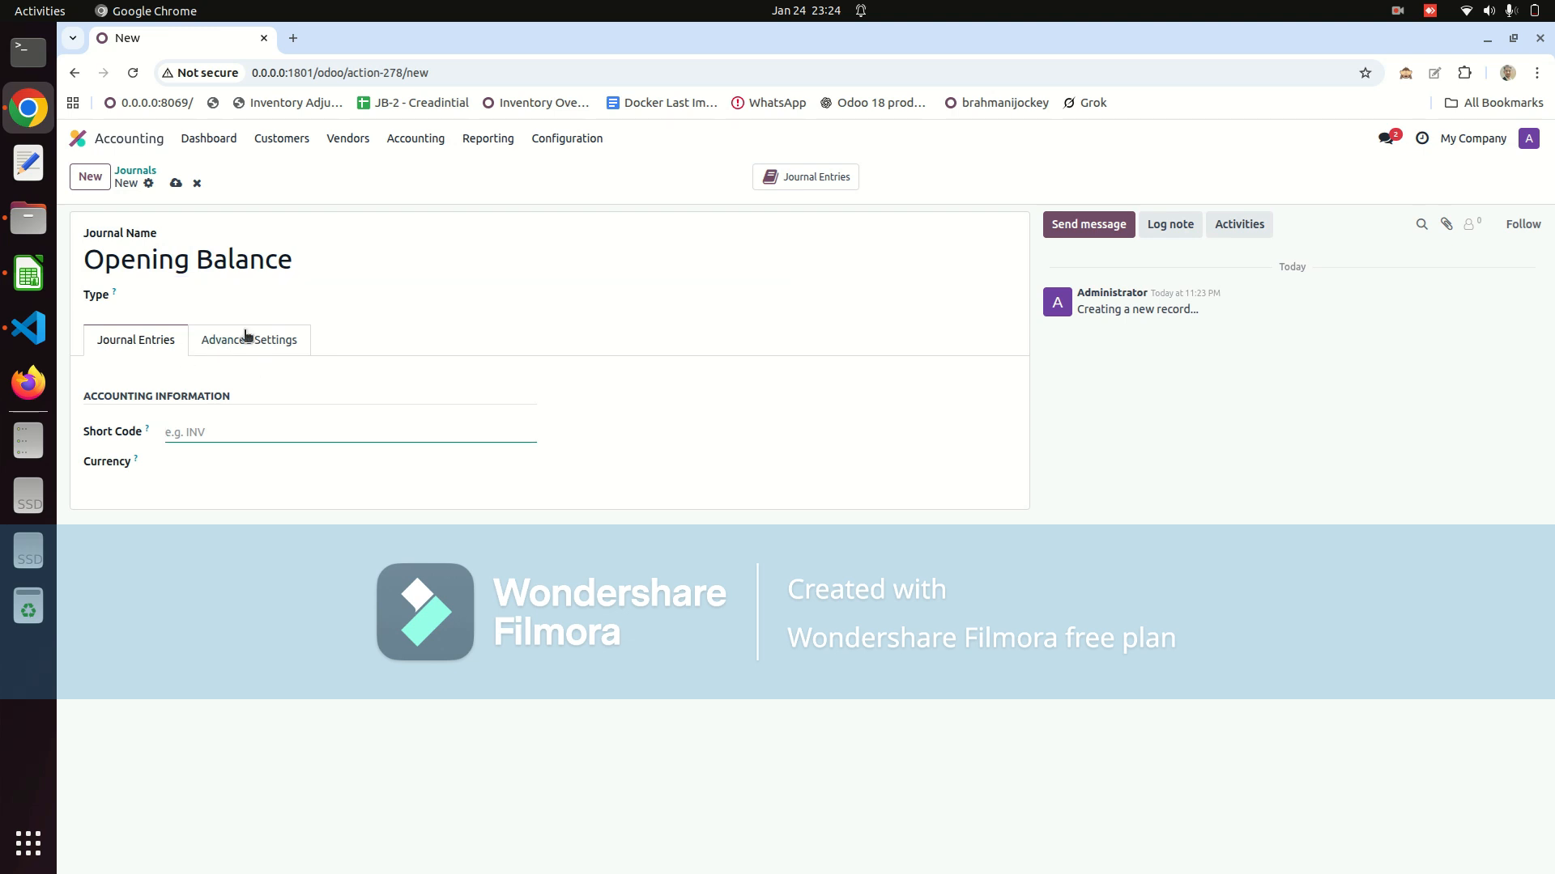
left_click(241, 299)
left_click(240, 410)
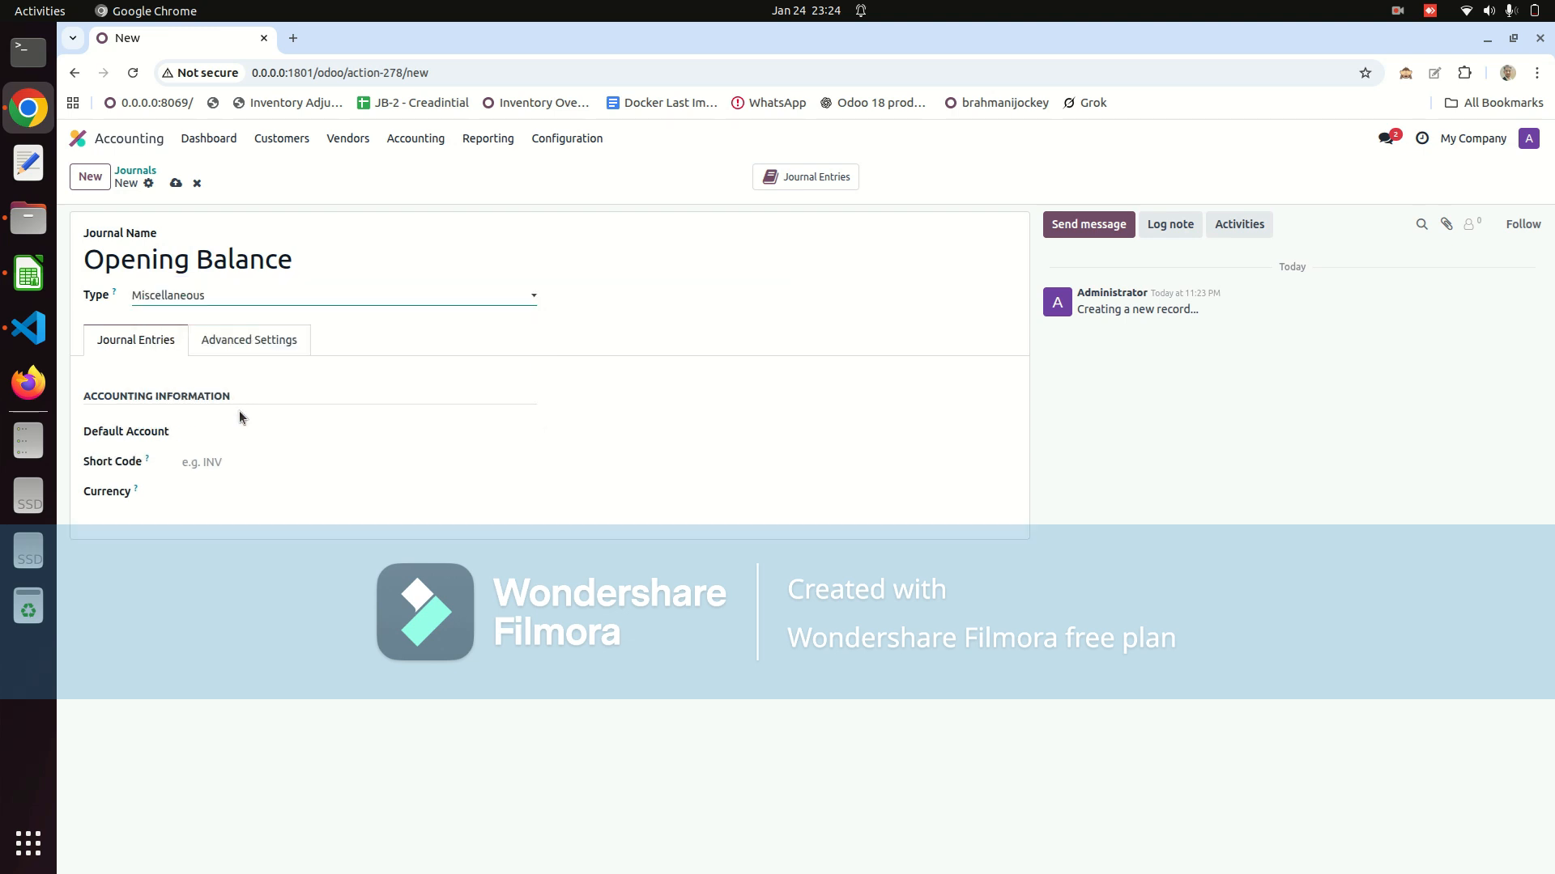
Set the new journal's short code to OPB and save the journal
left_click(237, 460)
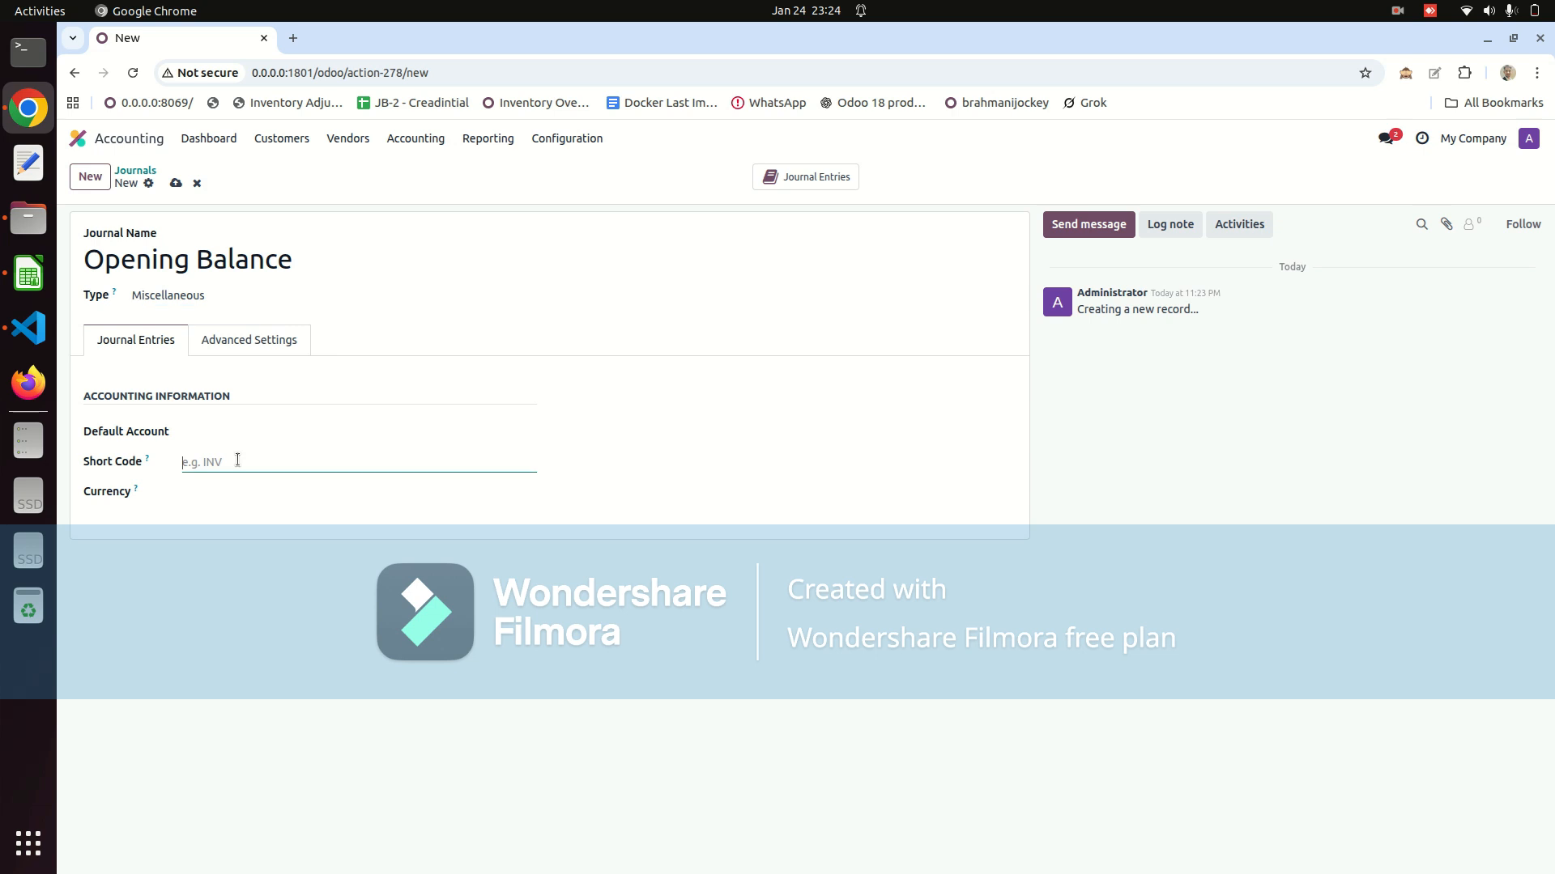
type("O")
type("B")
key("BackSpace")
type("PB")
left_click(175, 183)
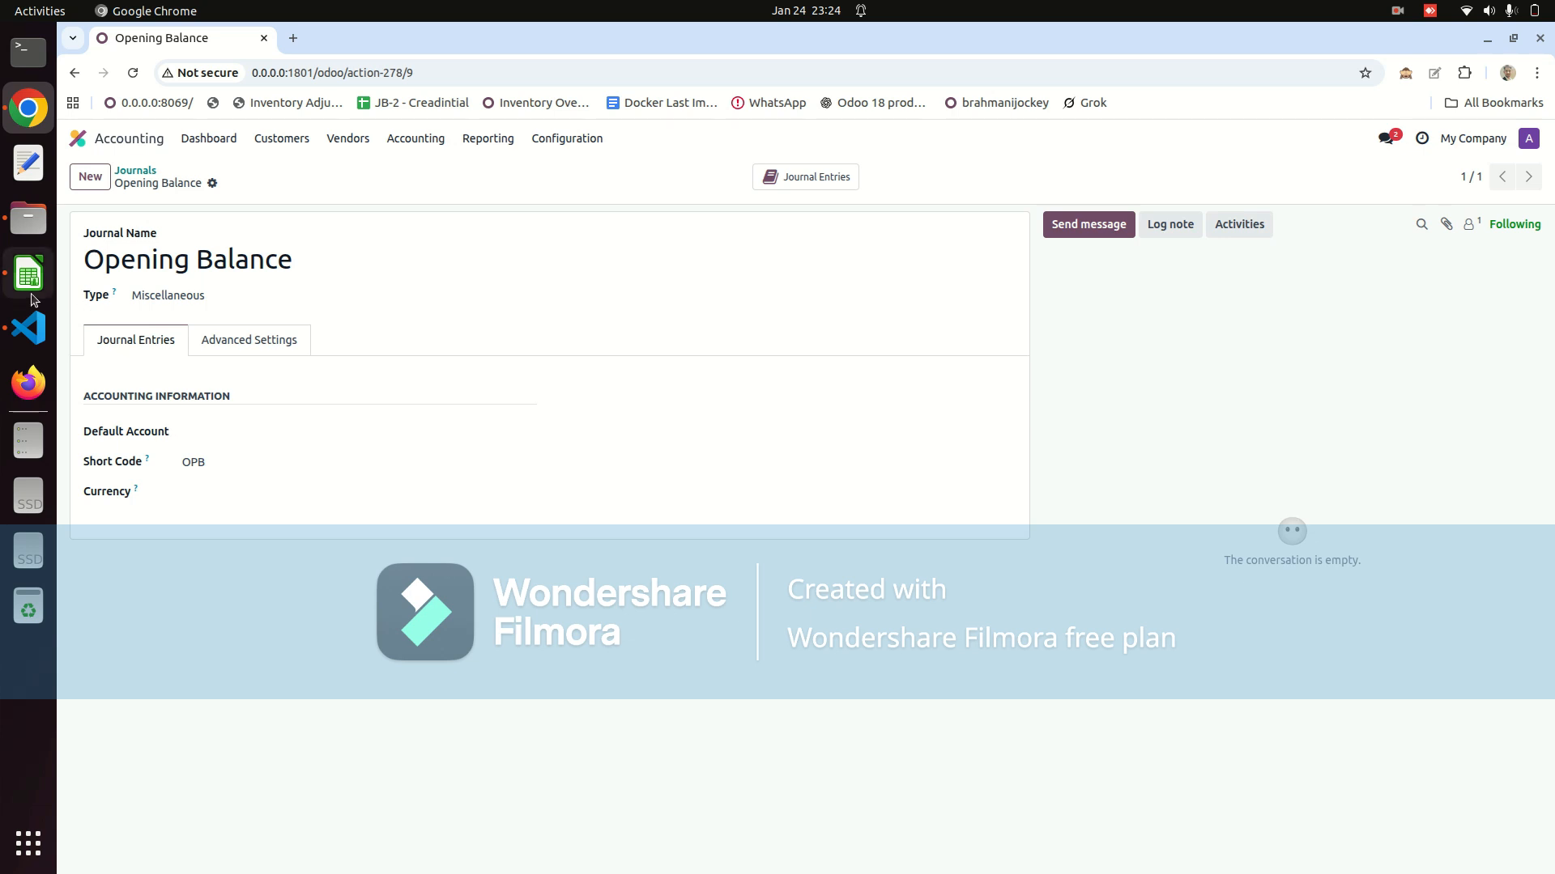
Check the journal code on the Balance Odoo sheet in LibreOffice Calc, and return to the Journals list in Odoo in Chrome
left_click(32, 296)
left_click(214, 211)
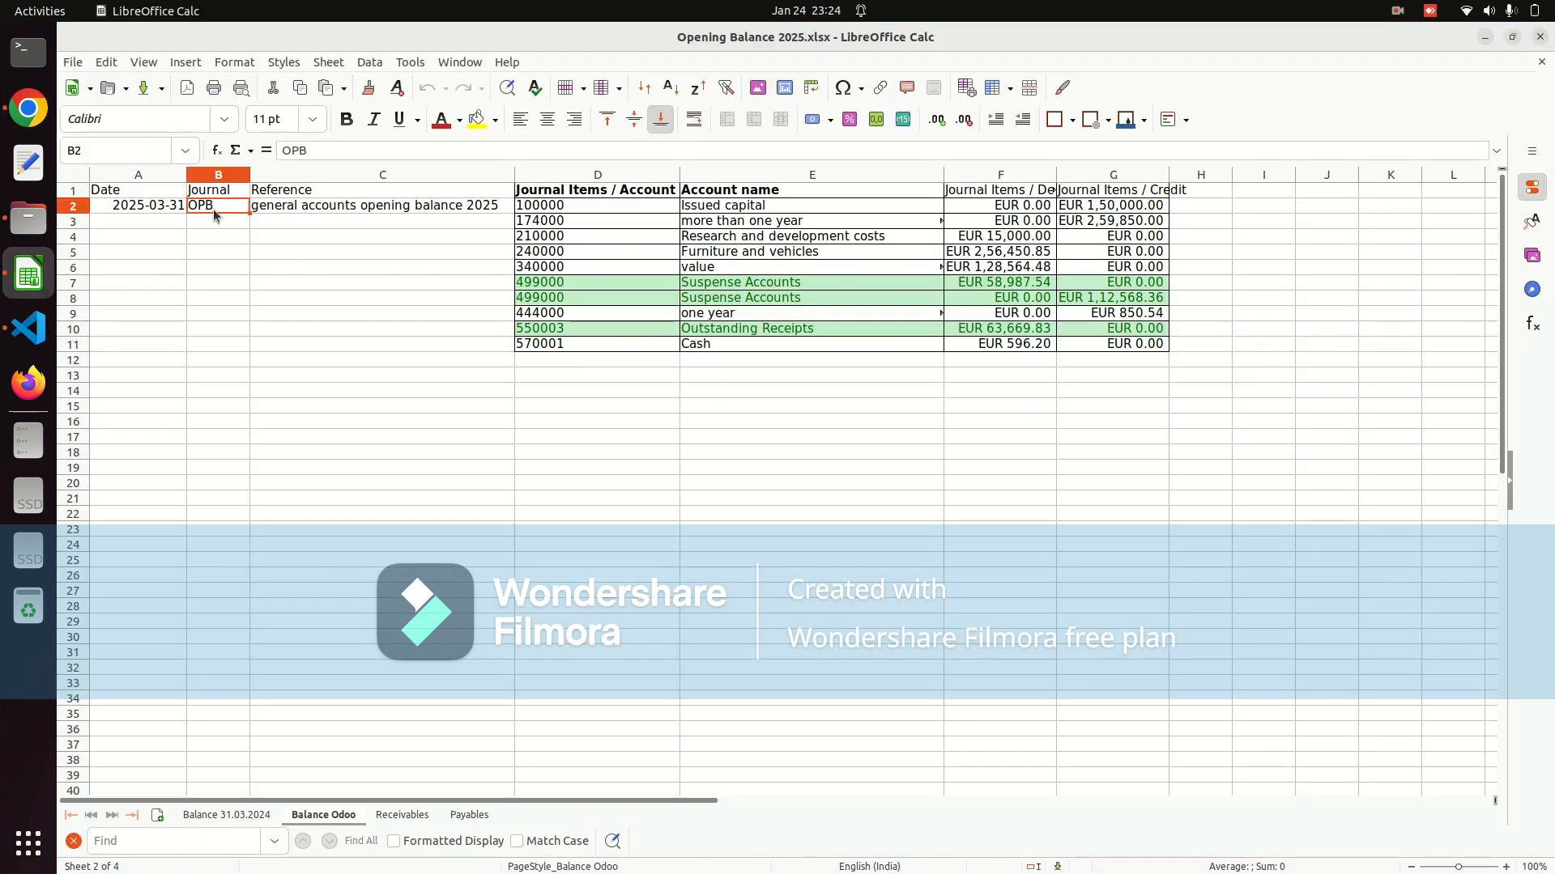
key("alt+Tab")
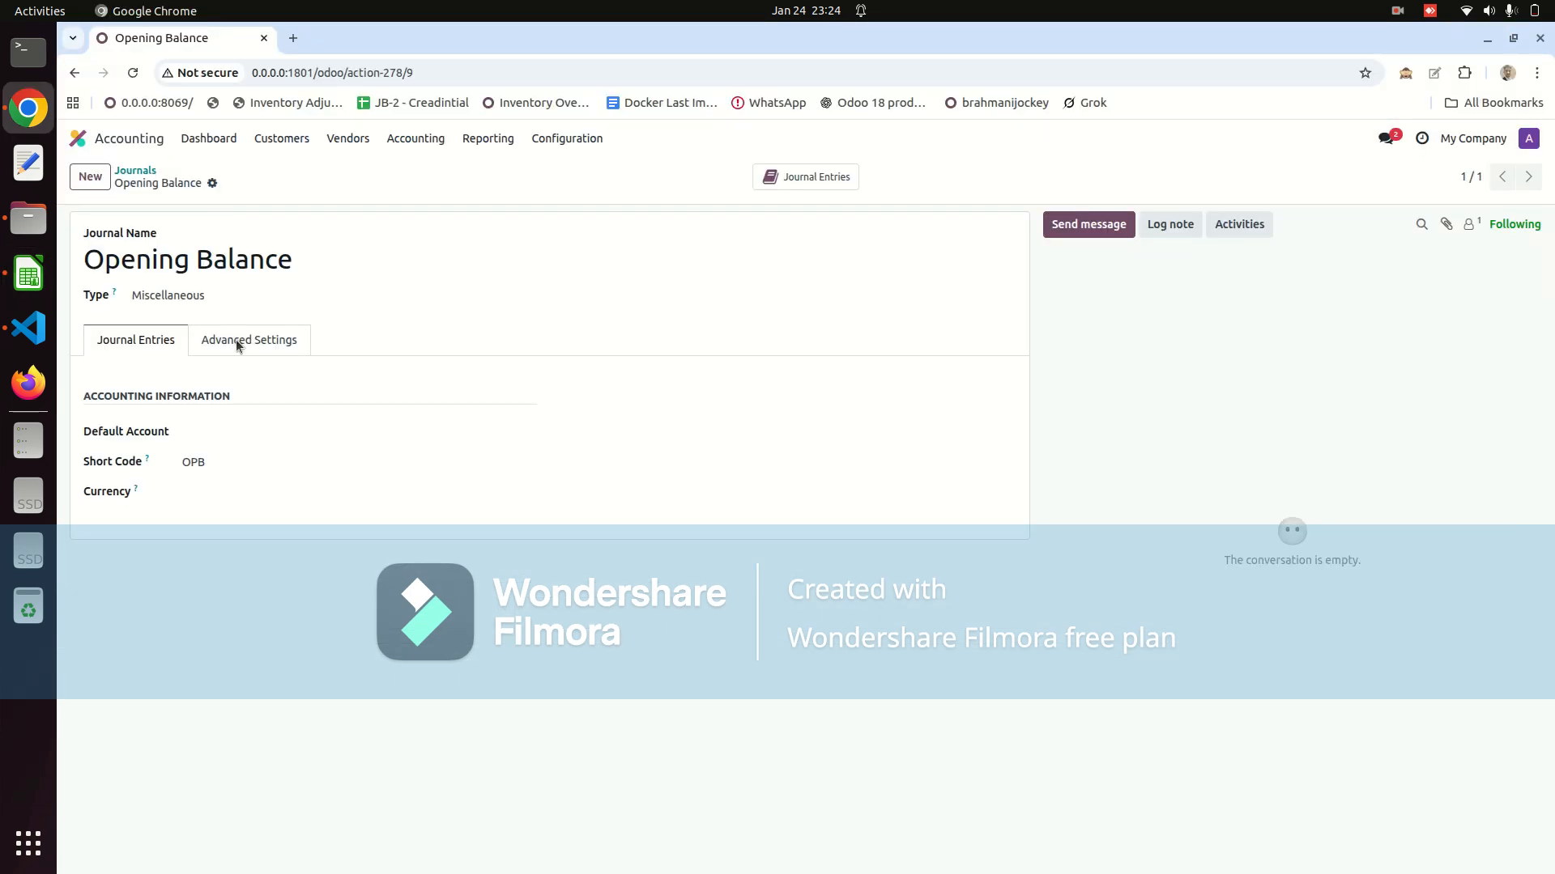
left_click(136, 170)
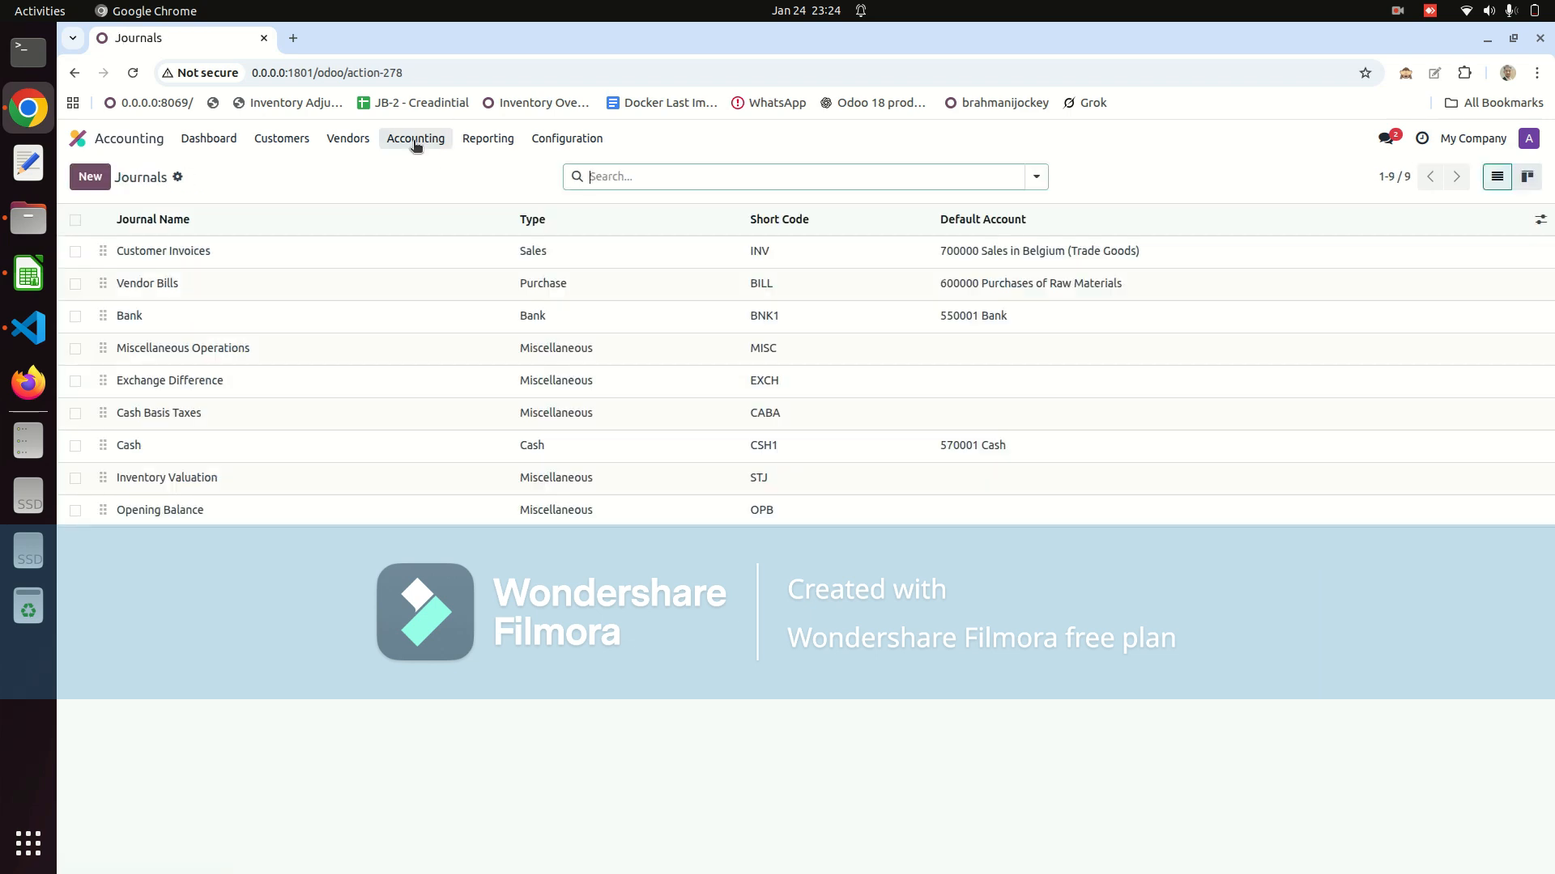
Open the General Ledger report to review the current entries
left_click(472, 143)
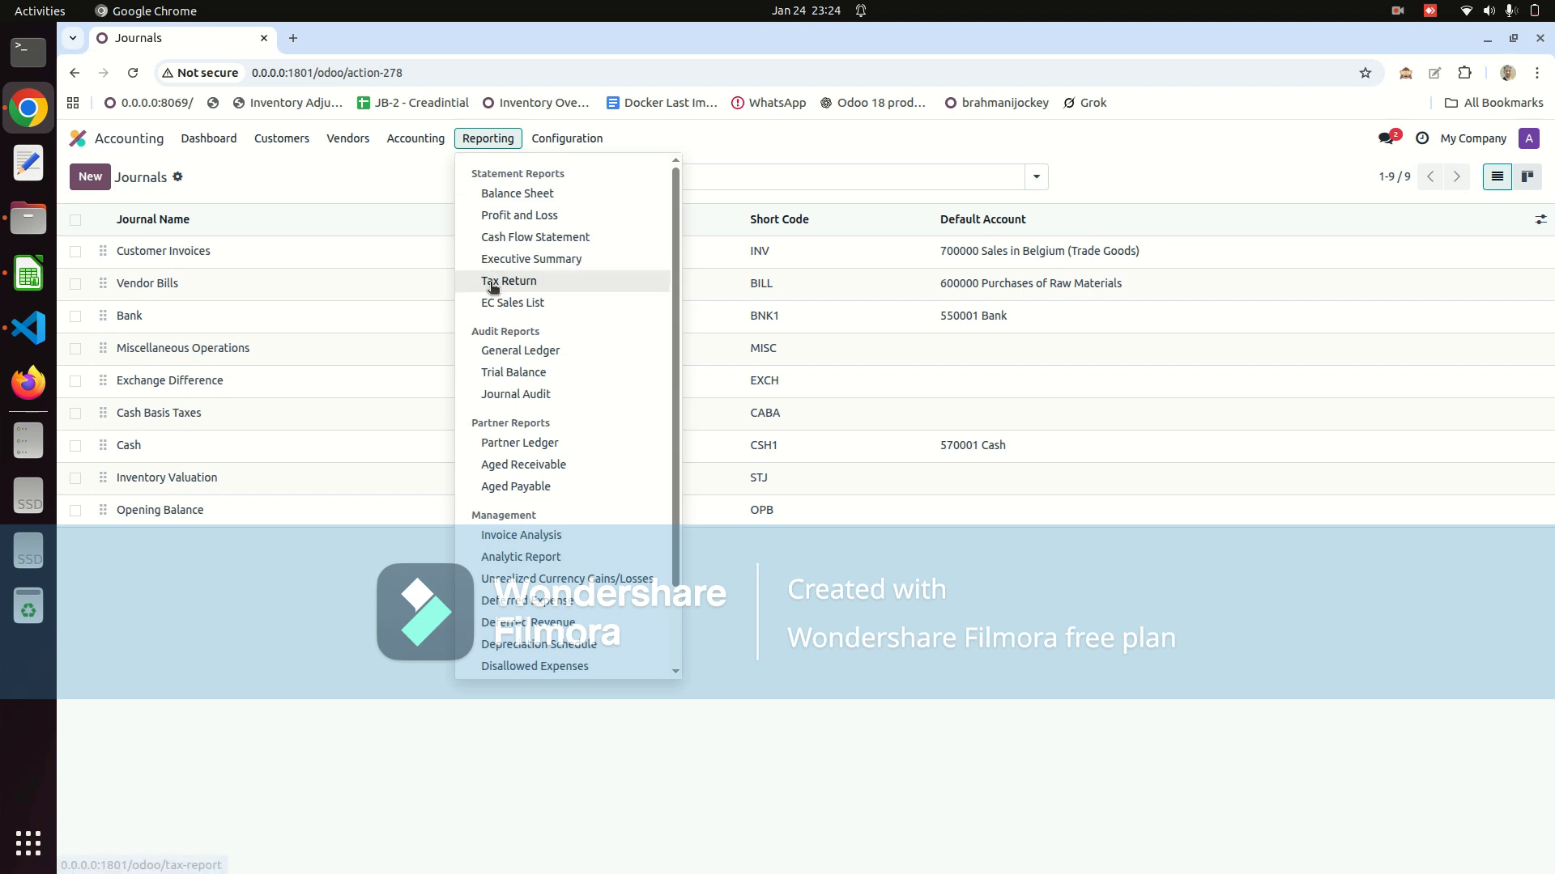
left_click(567, 138)
left_click(487, 138)
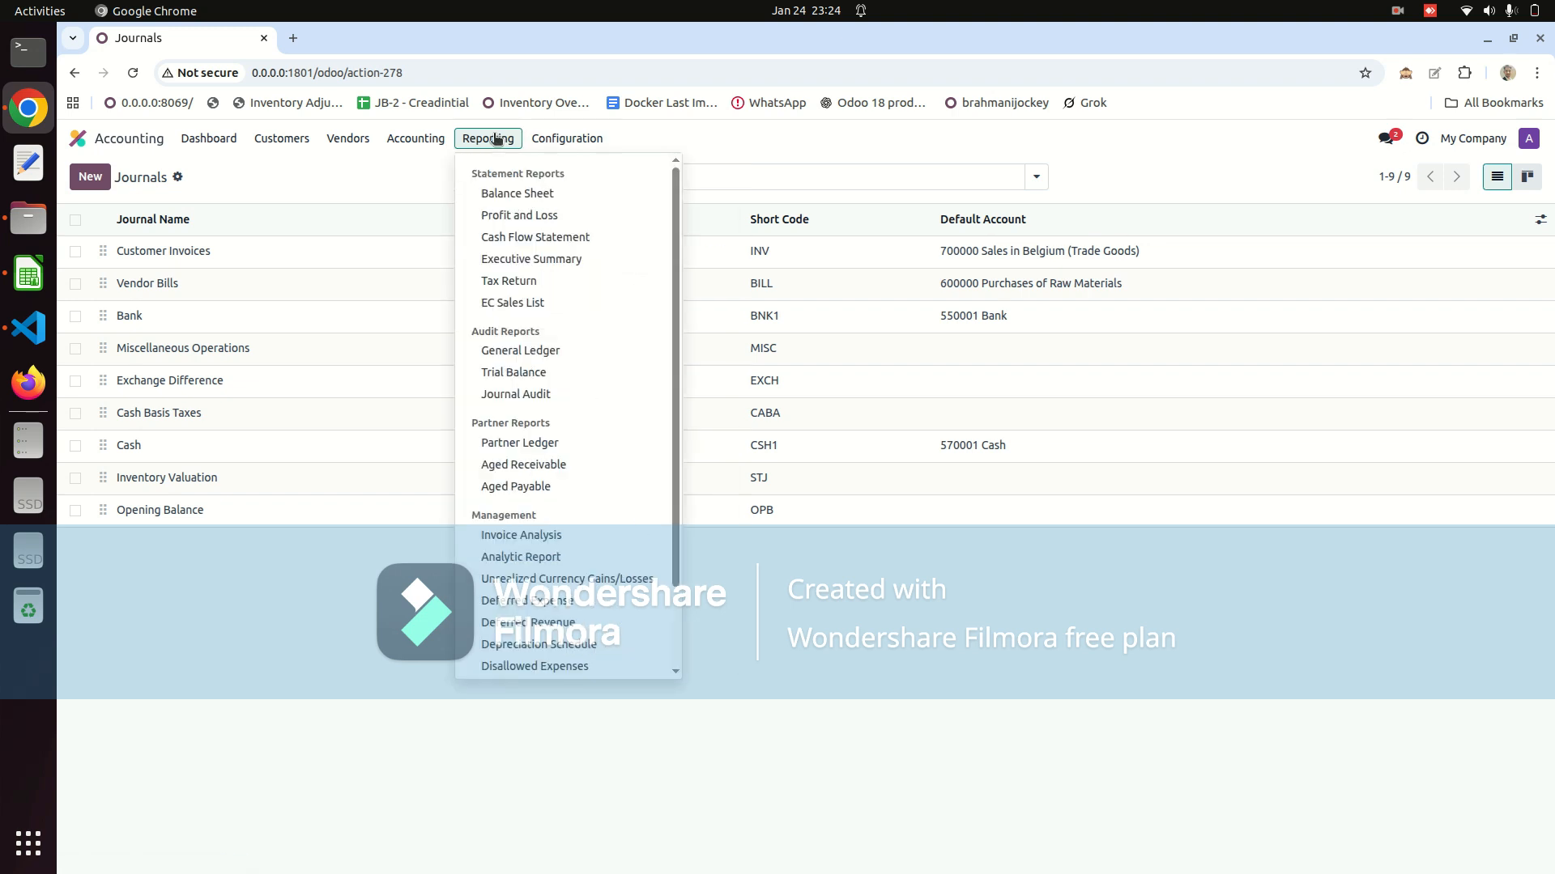
left_click(550, 363)
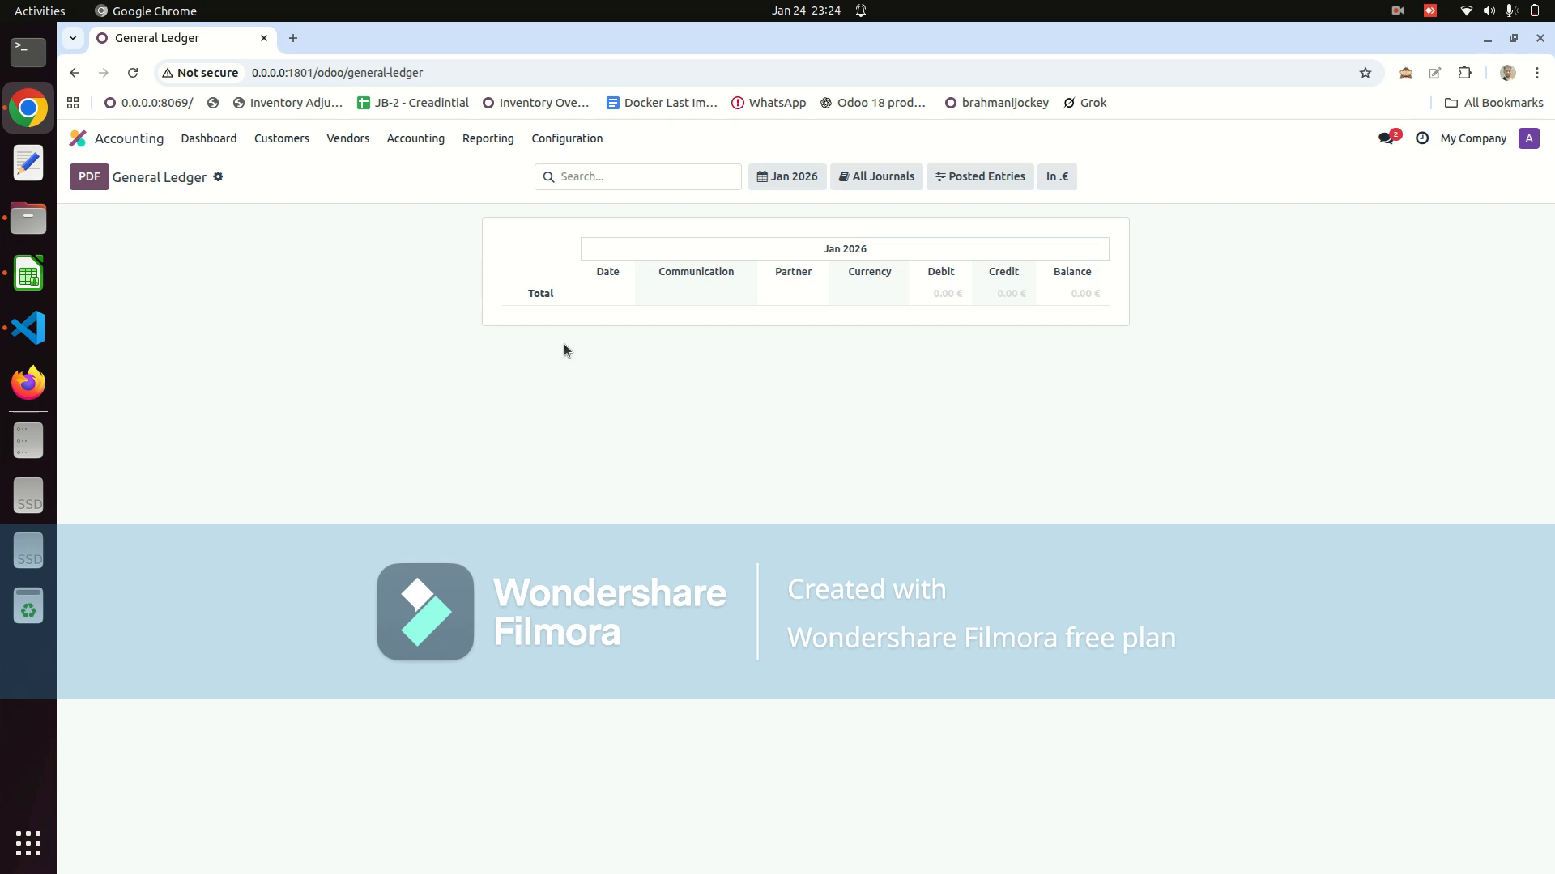
Open the Journal Entries list and briefly check the Balance Odoo sheet in LibreOffice Calc before returning to Odoo in Chrome
left_click(427, 140)
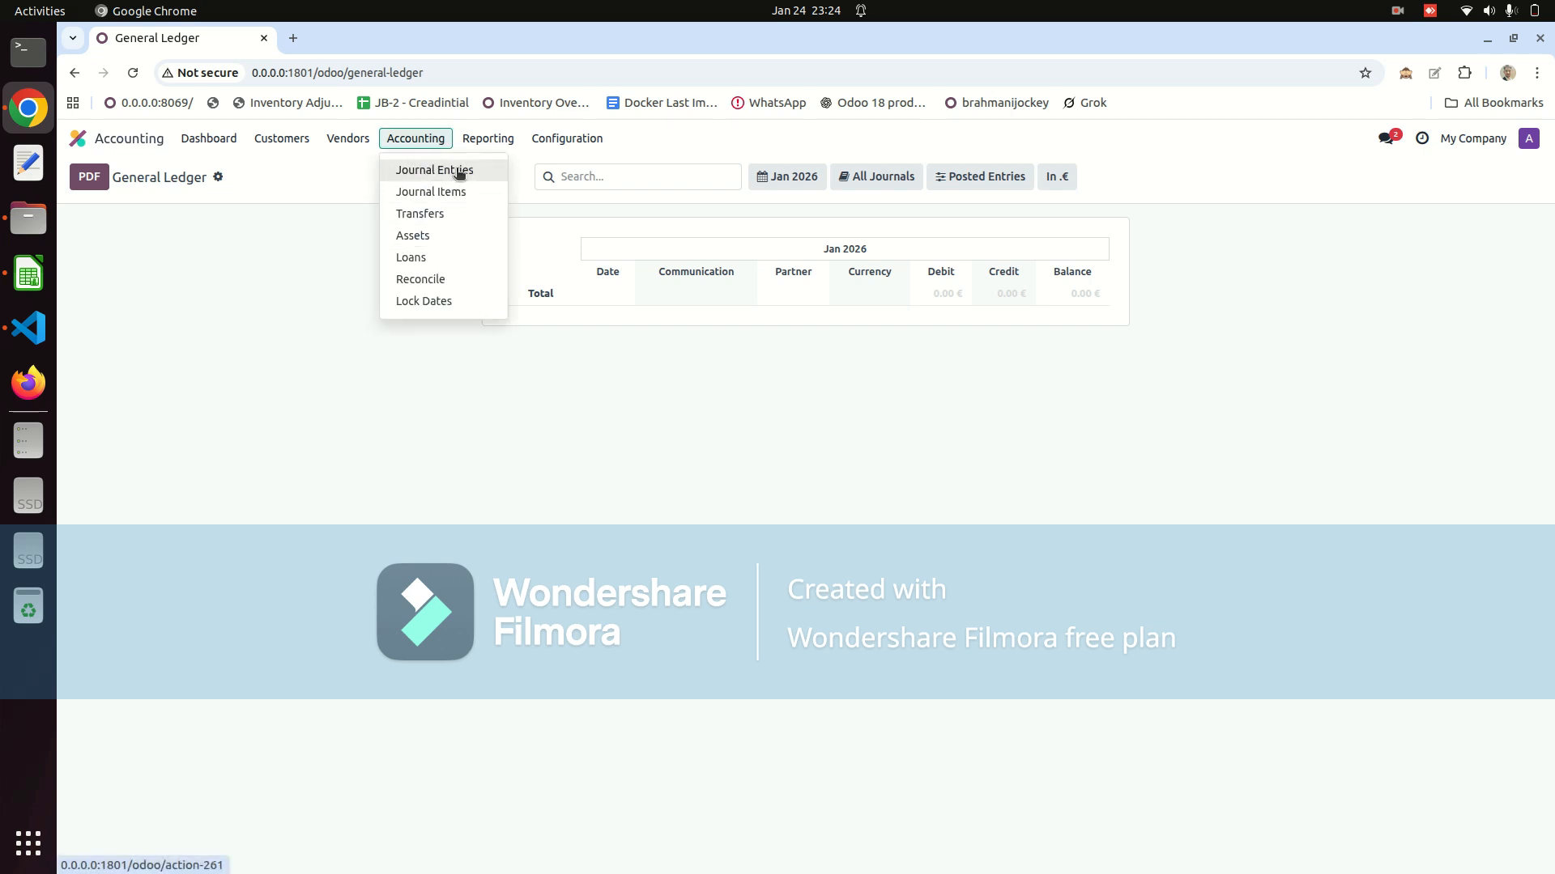
left_click(458, 170)
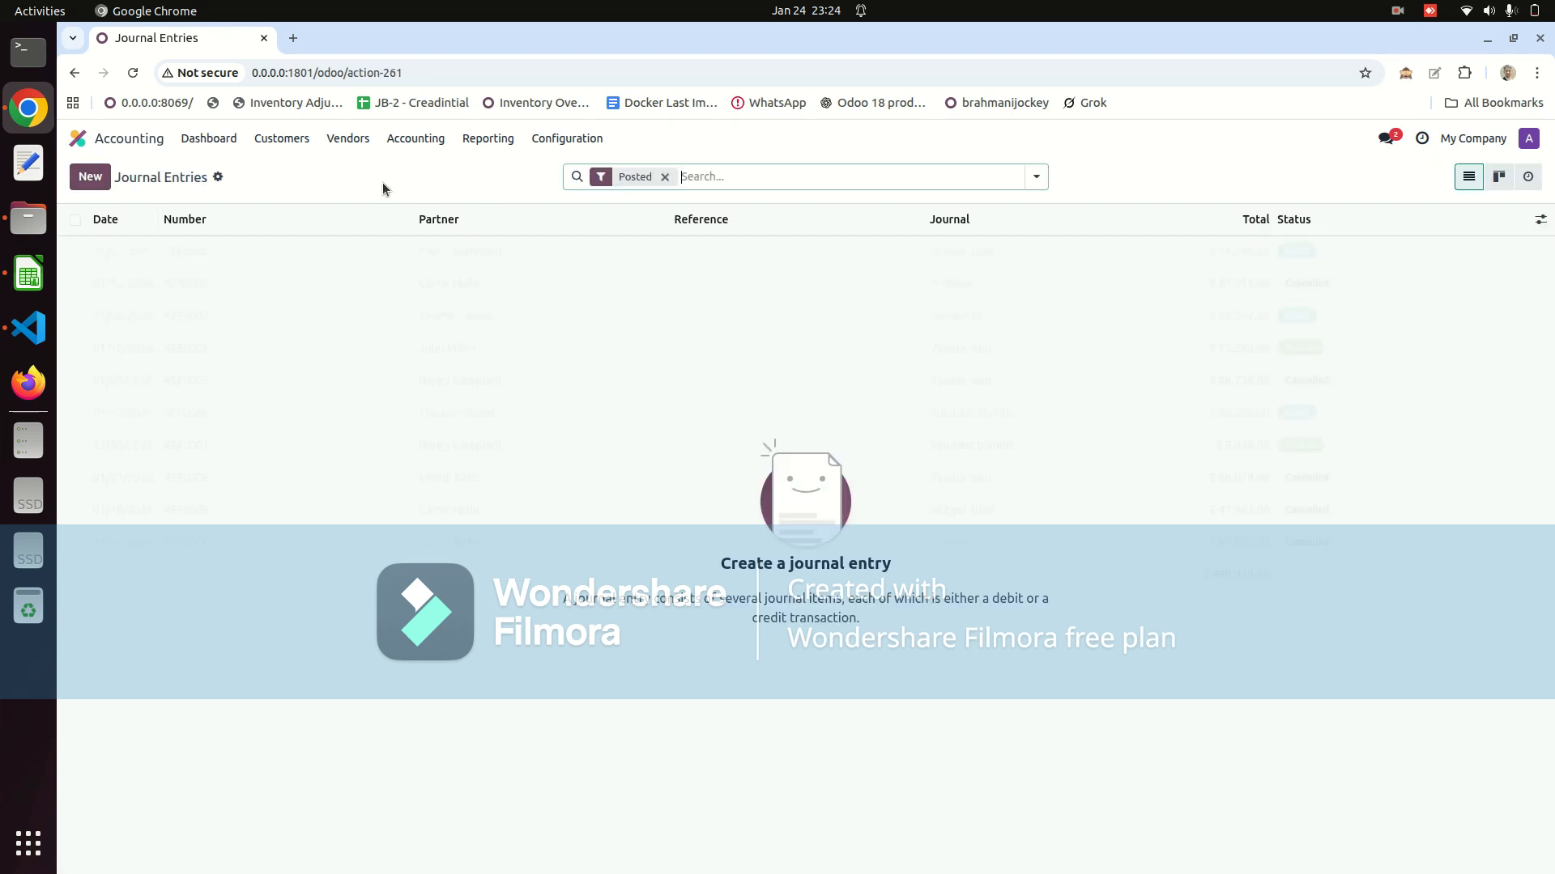
left_click(29, 274)
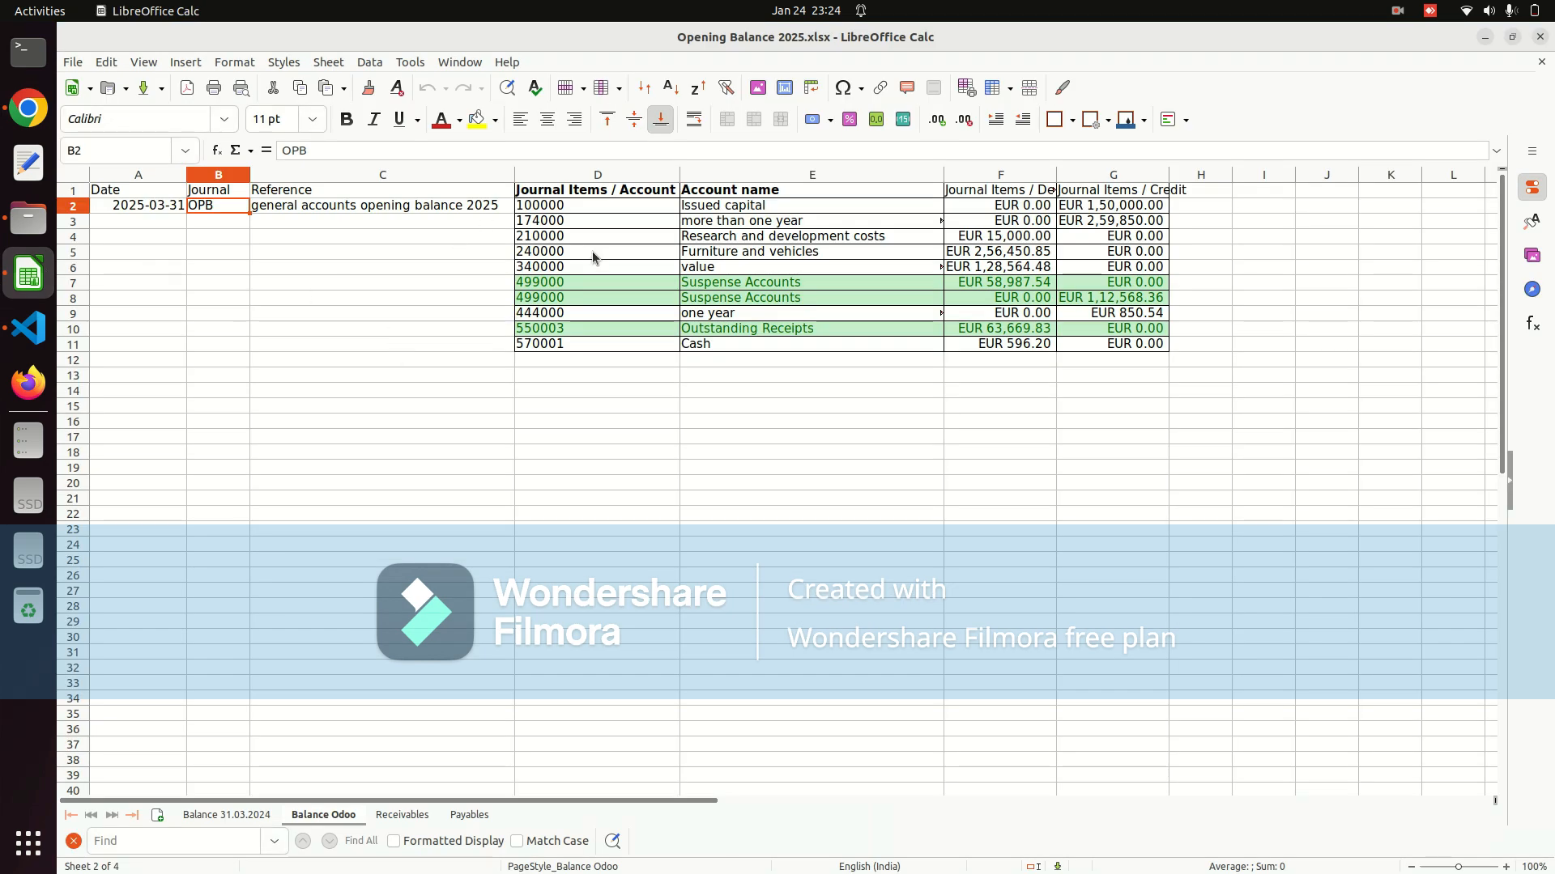
key("alt+Tab")
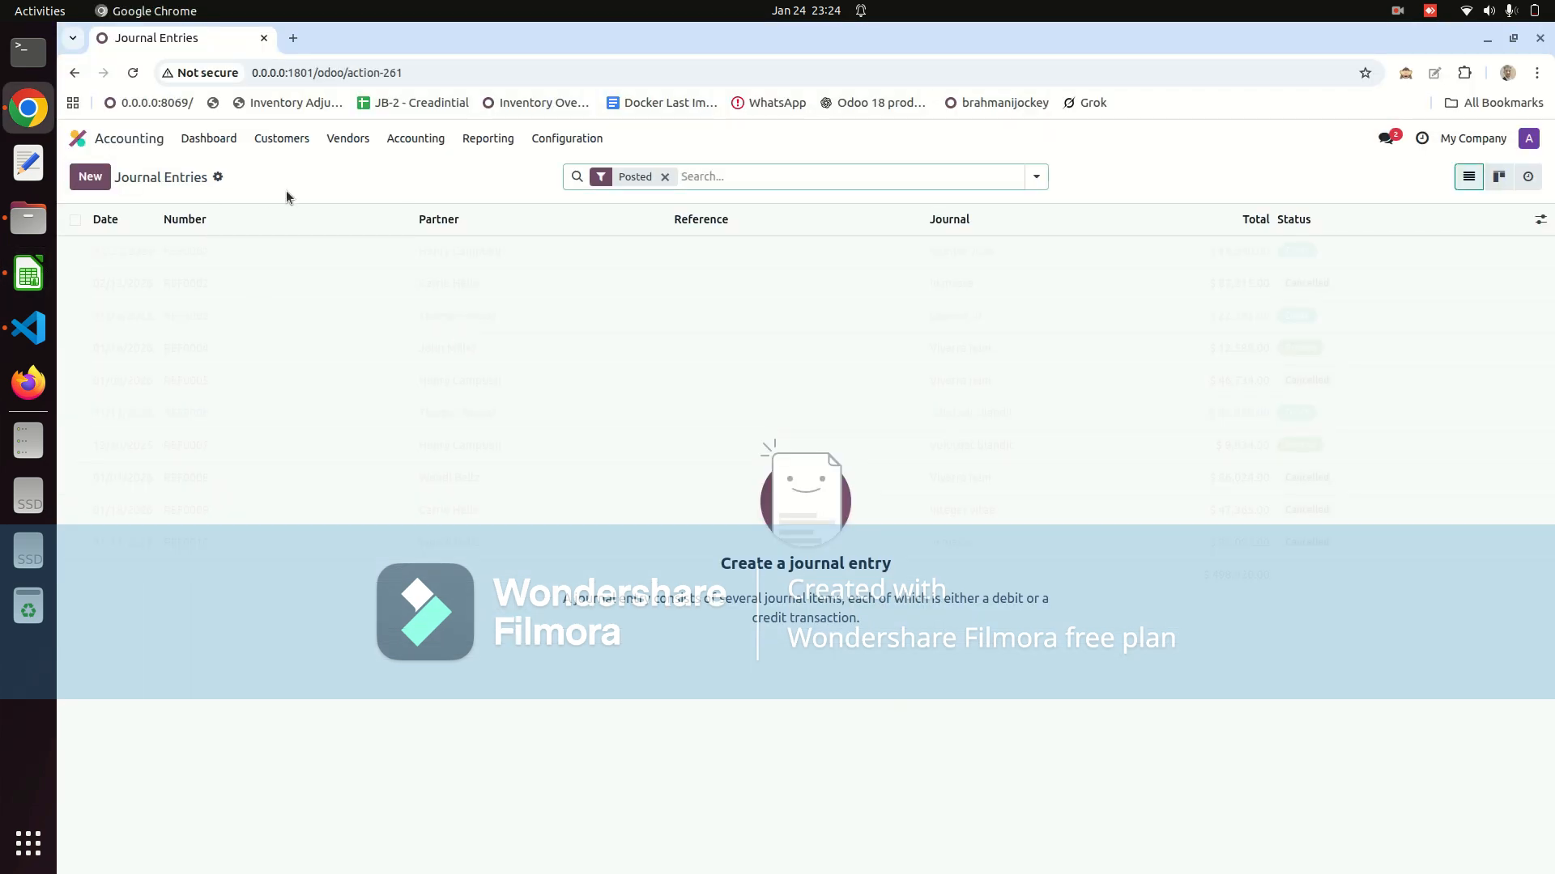
Start and discard a blank journal entry, and open the record import page for Journal Entries
left_click(91, 177)
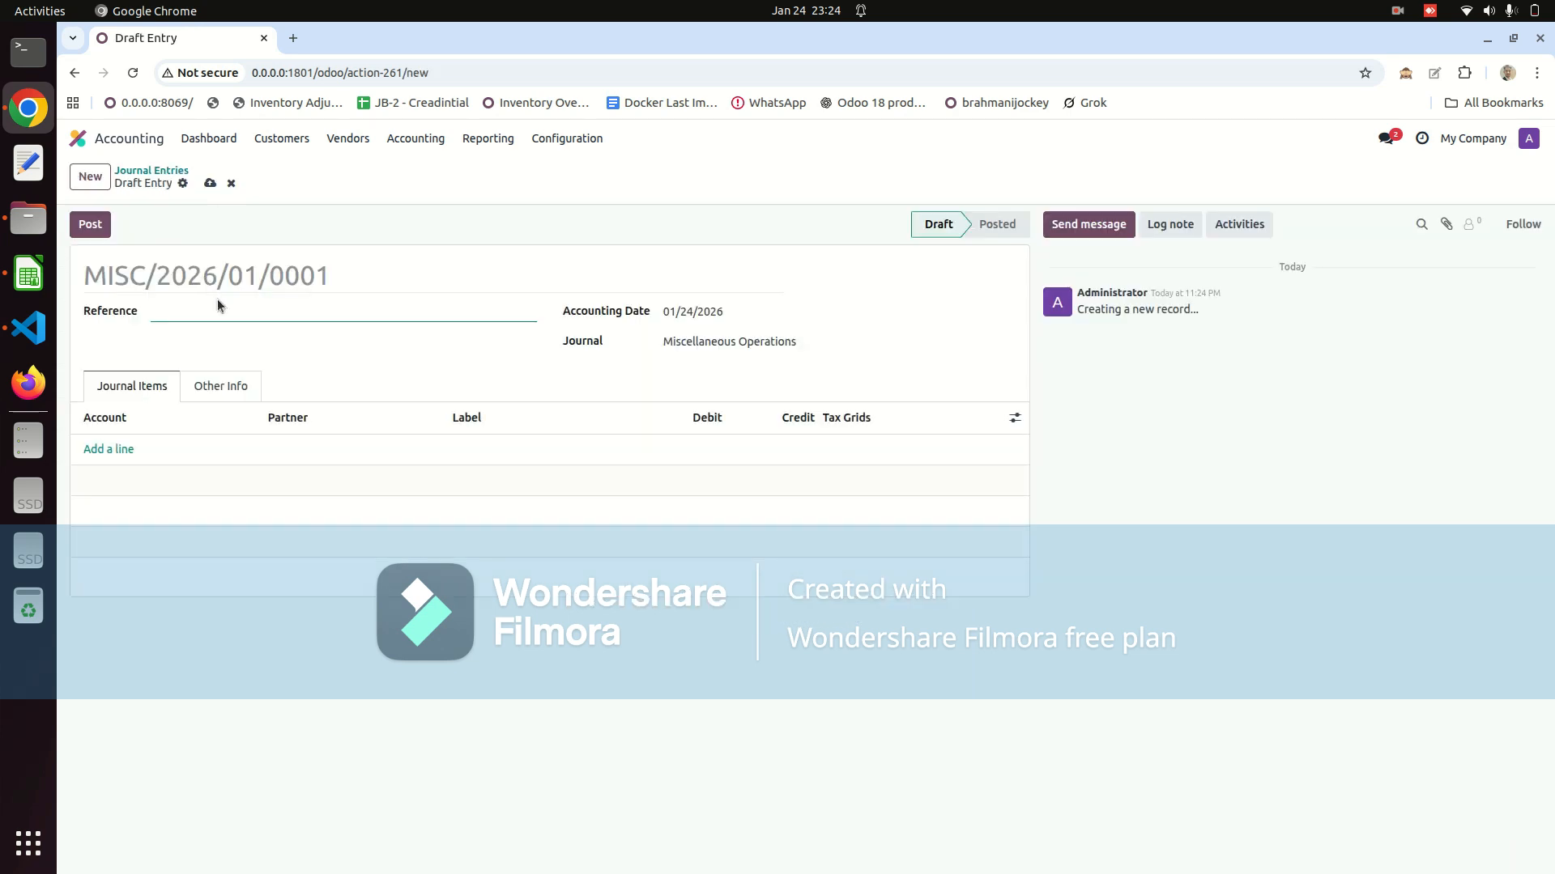
left_click(233, 183)
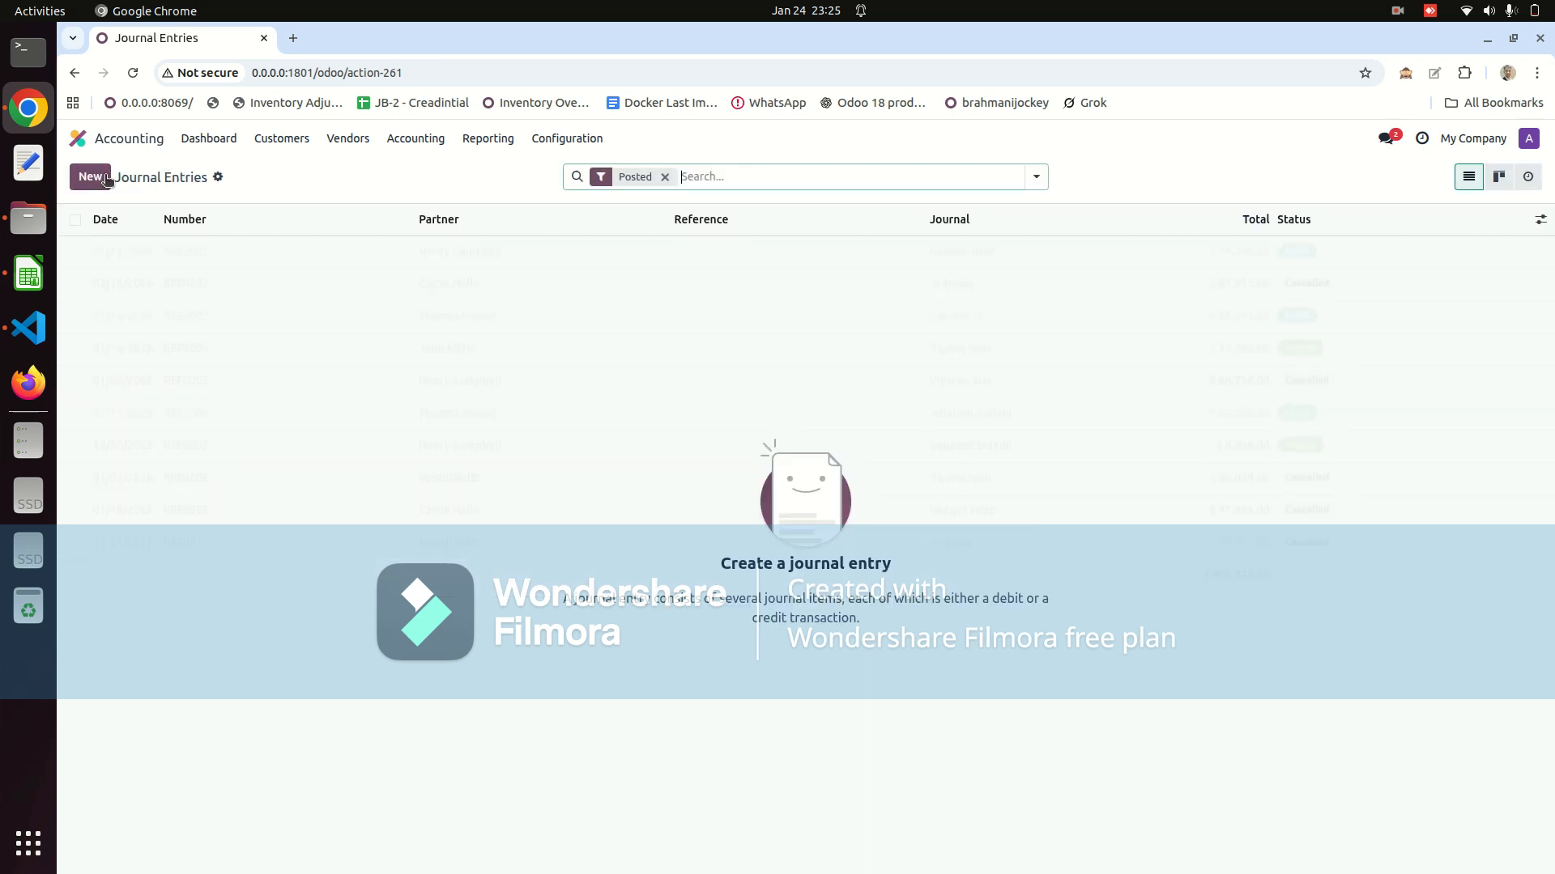
left_click(217, 178)
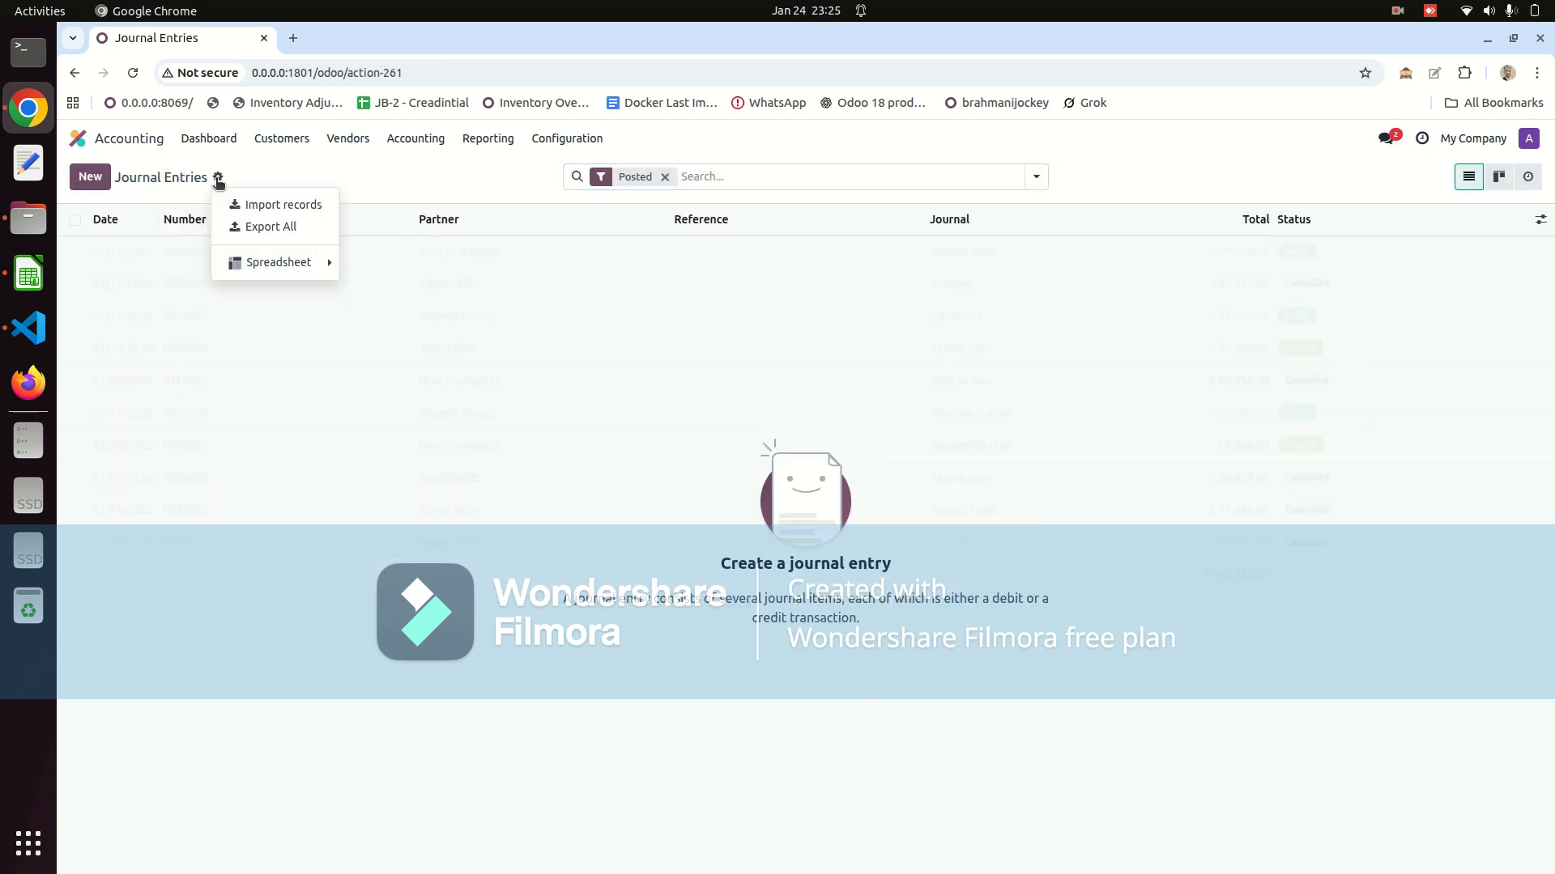
left_click(305, 207)
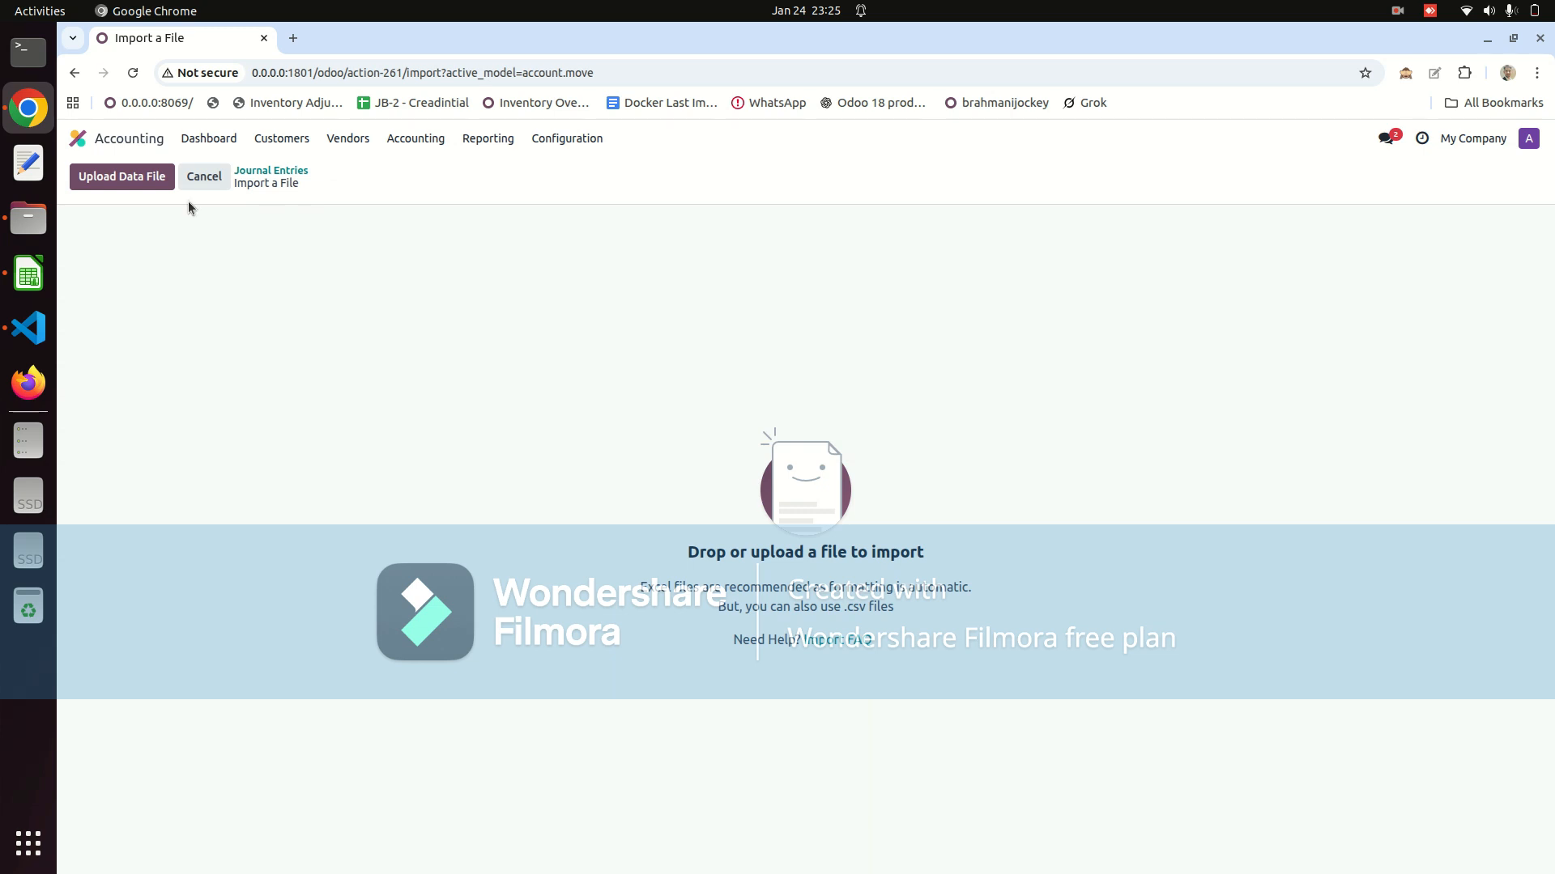
Upload Opening Balance 2025.xlsx for import and choose Balance Odoo as the sheet to import
left_click(112, 185)
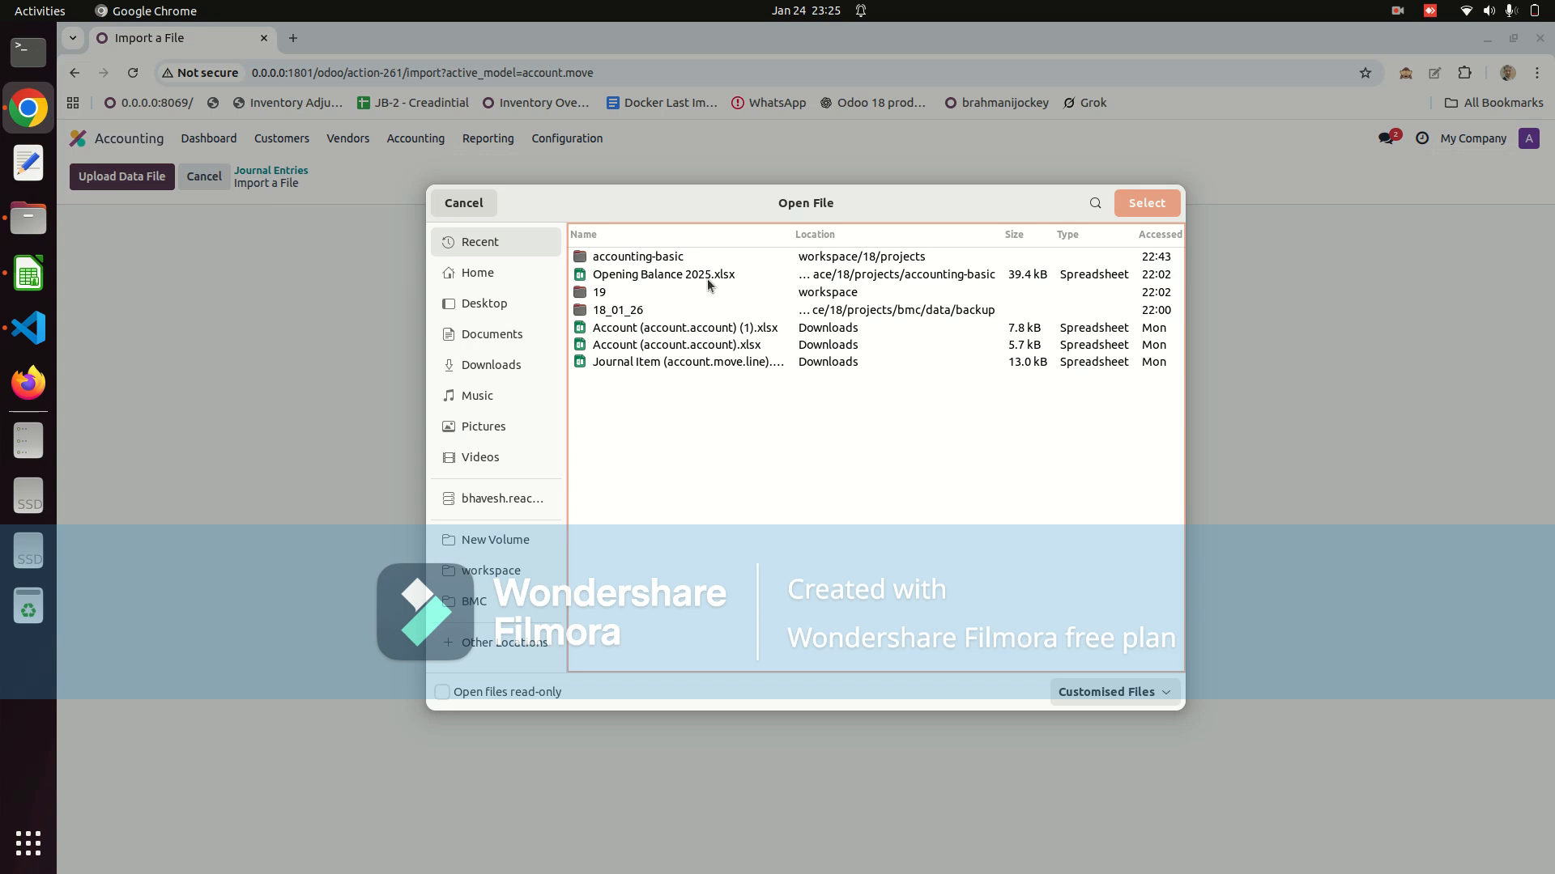
left_click(669, 273)
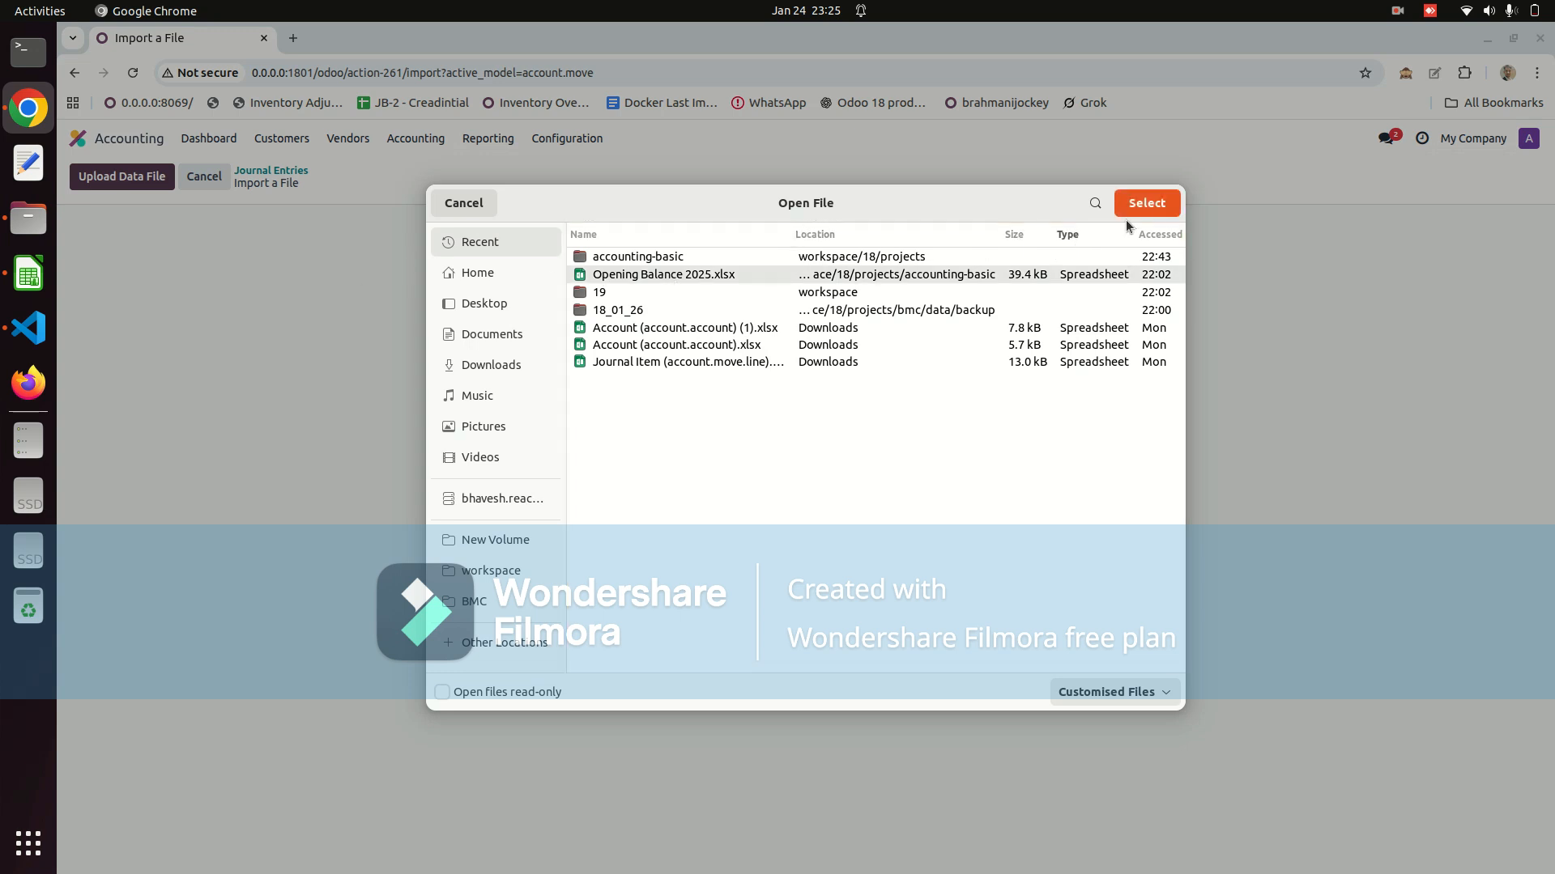
left_click(1143, 209)
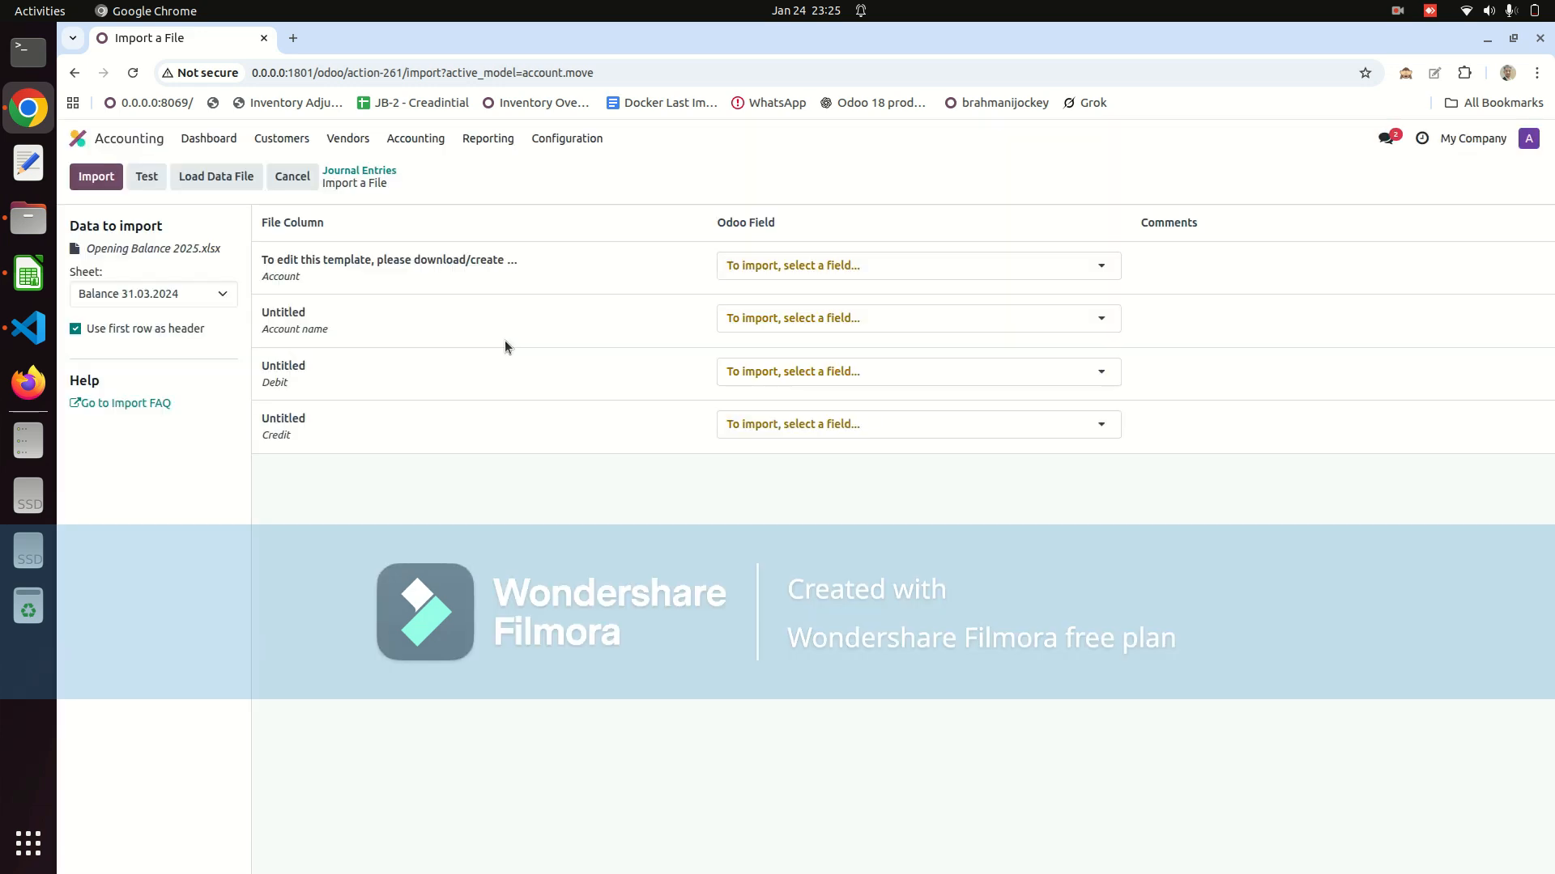
left_click(182, 294)
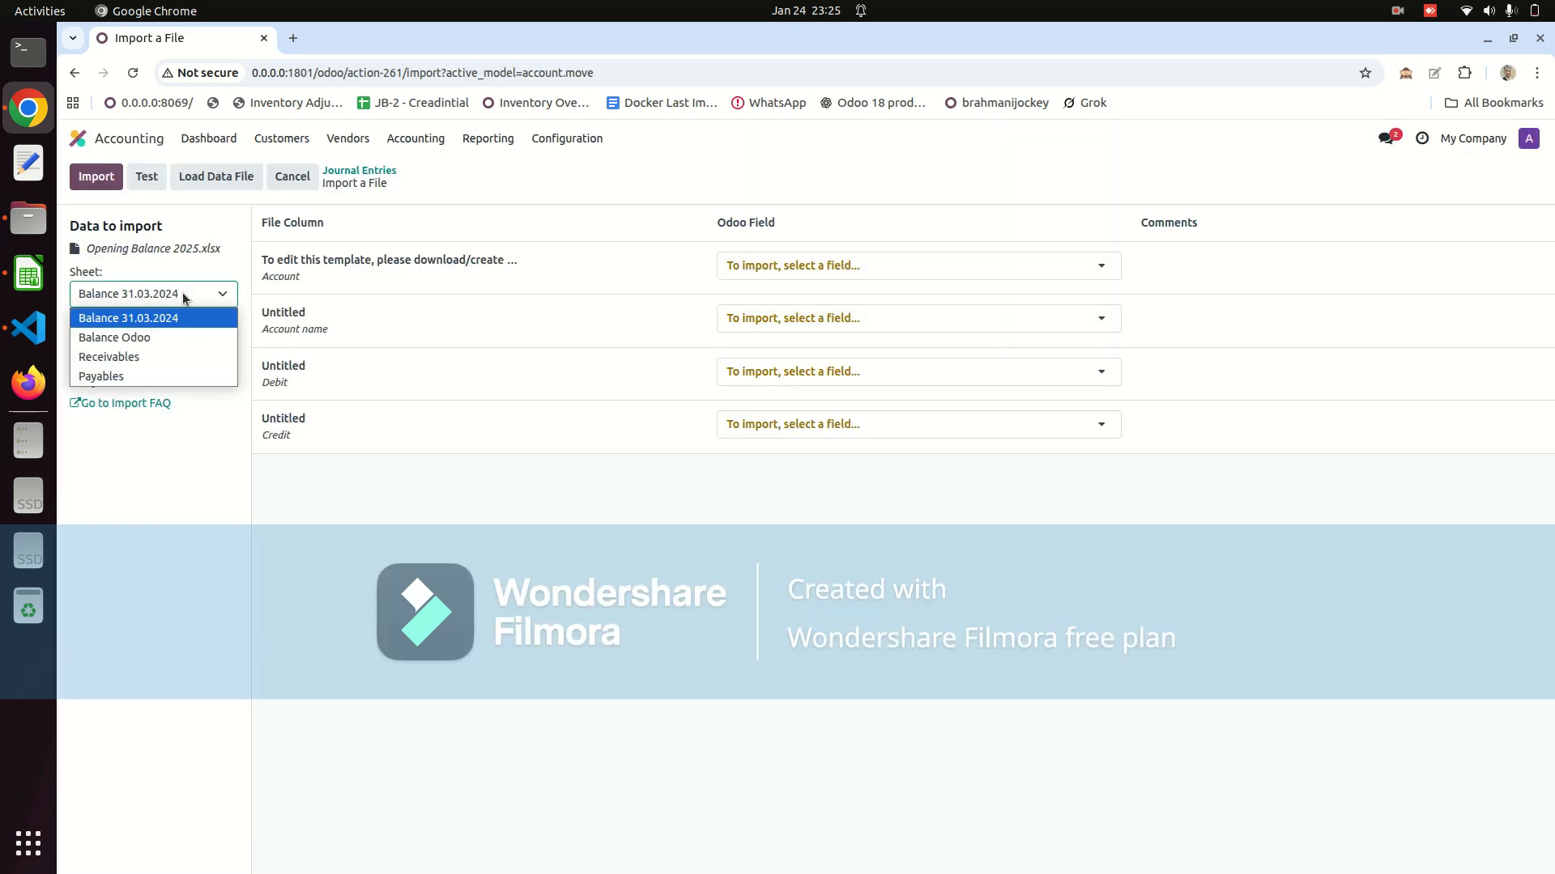
left_click(158, 338)
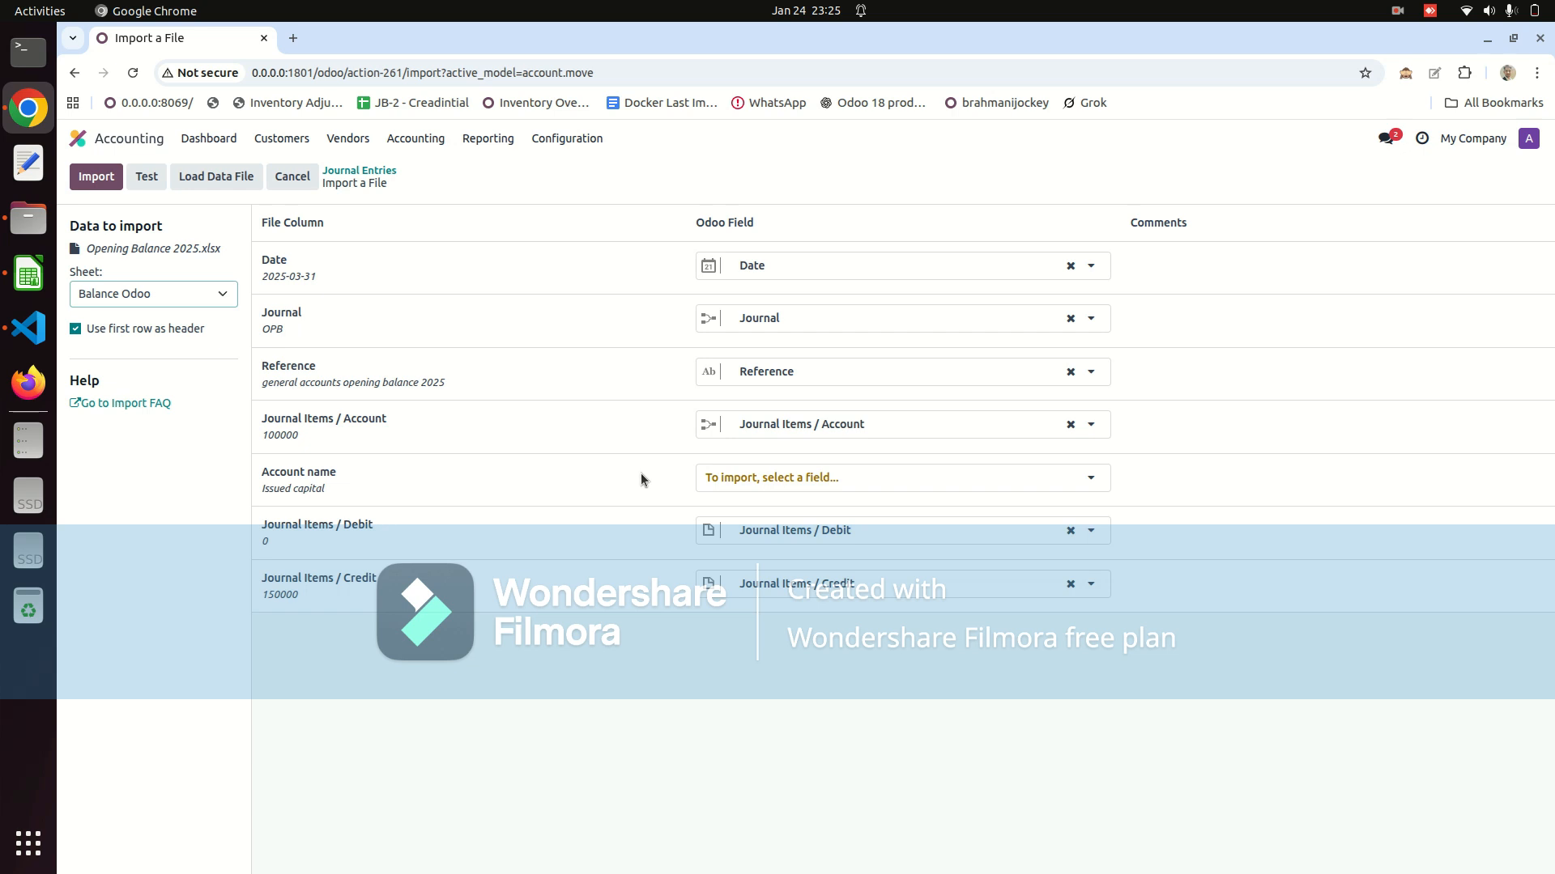
Compare the import field mapping with the Balance Odoo sheet in LibreOffice Calc, examining the Account name column and the Date column below its first entry
mouse_move(312, 488)
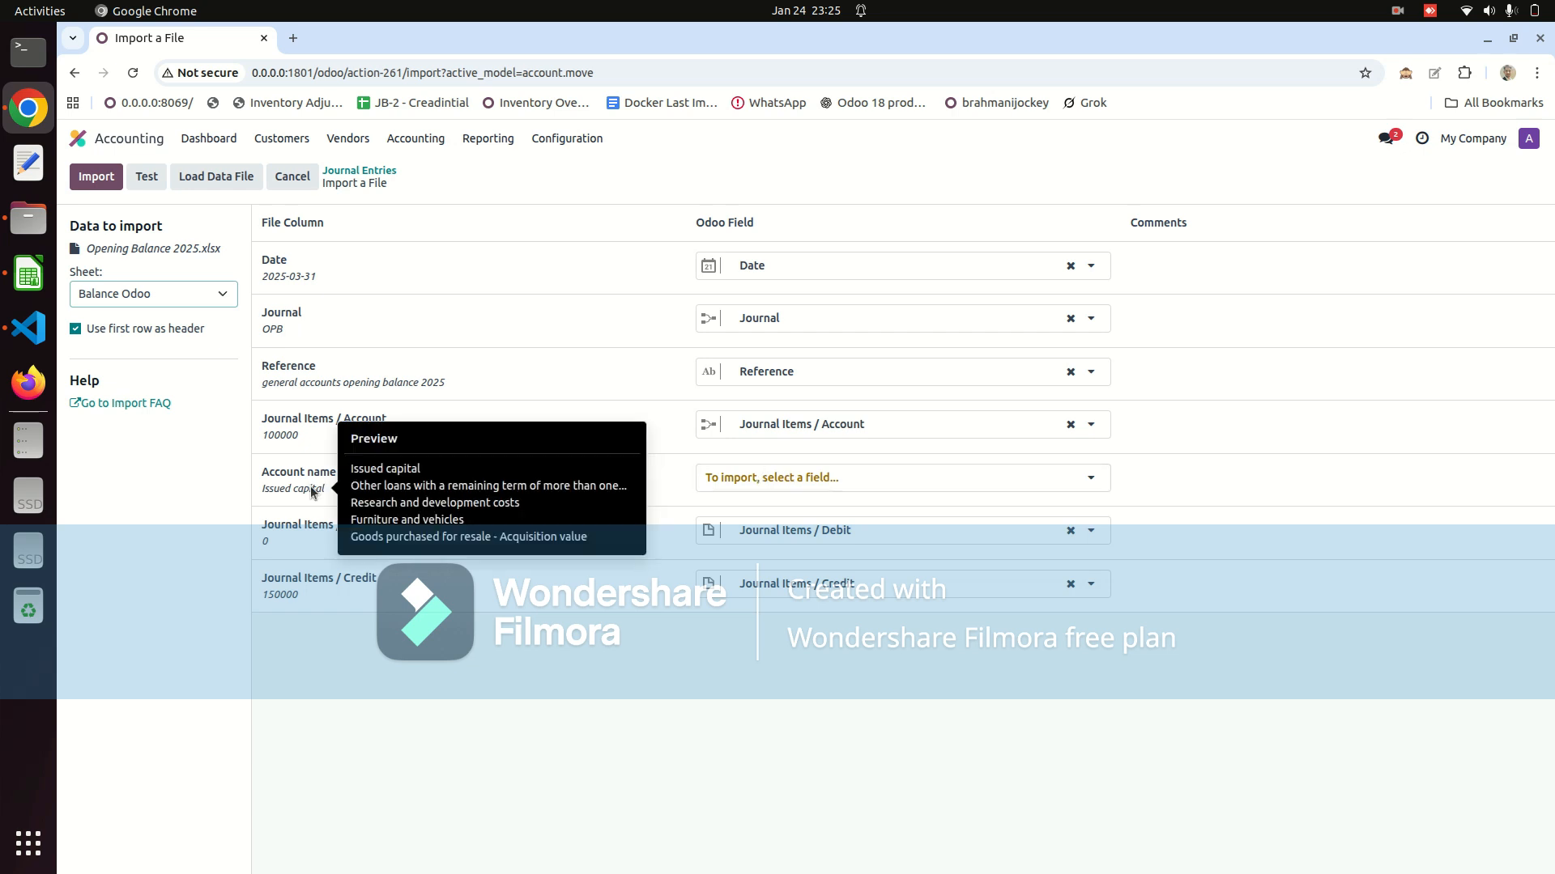
left_click(29, 275)
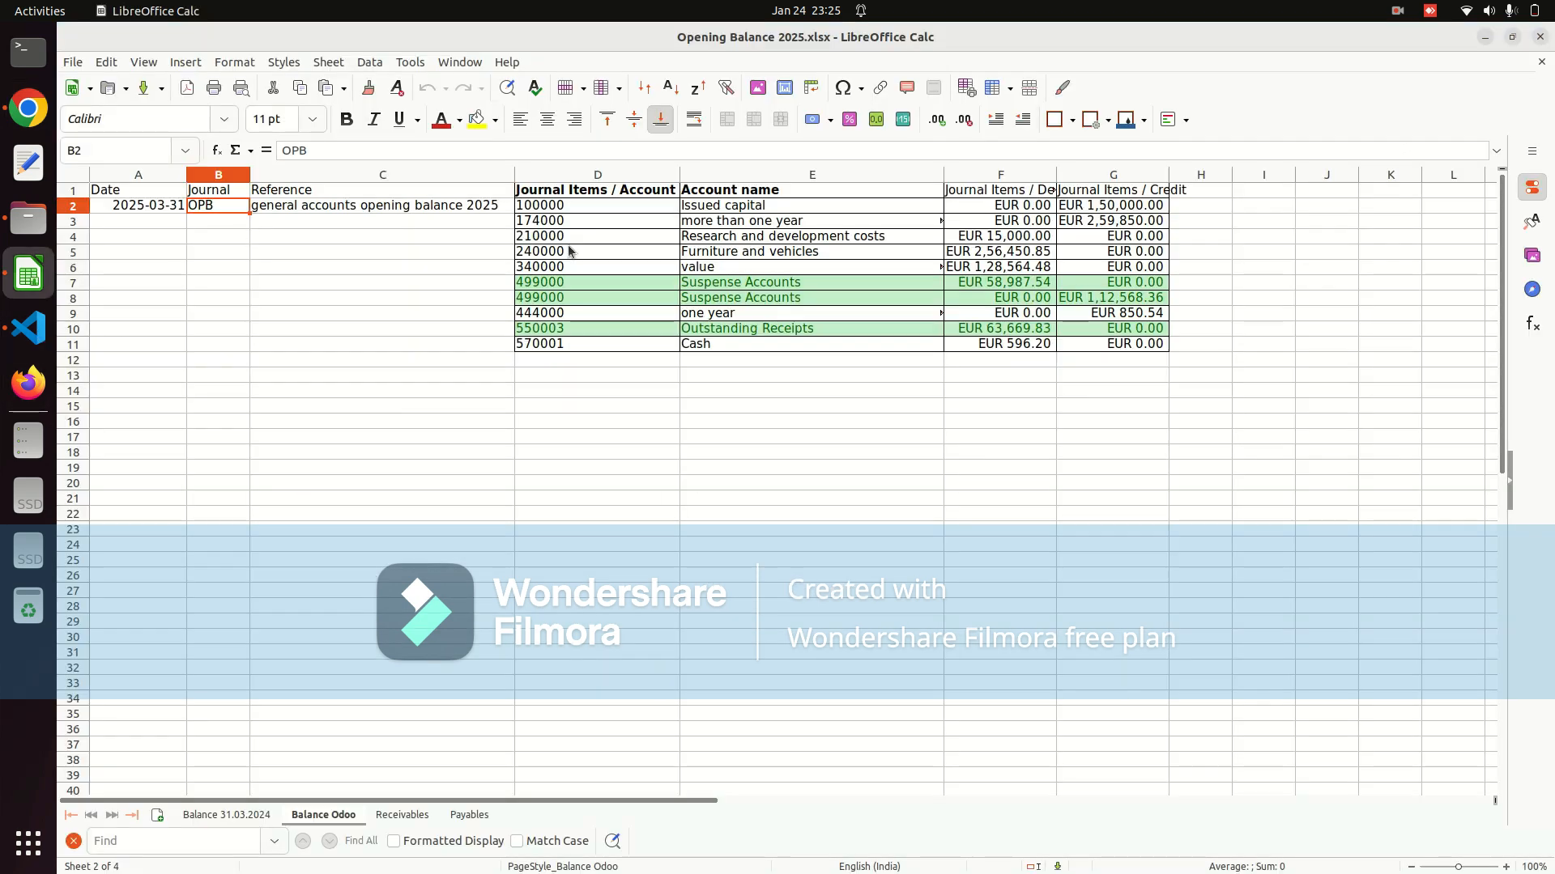
left_click(777, 193)
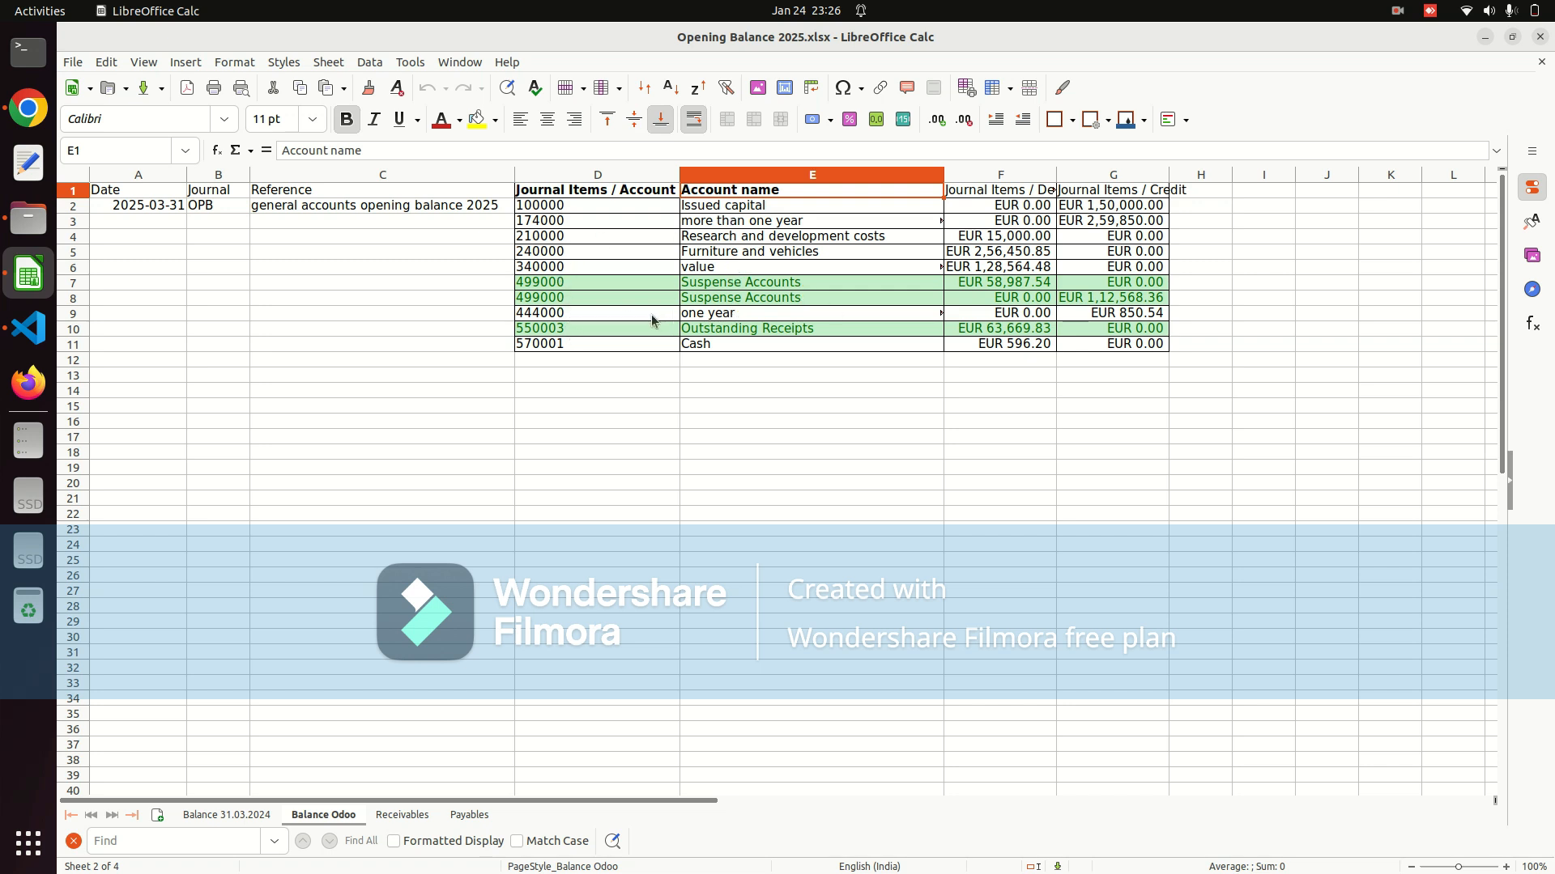
key("alt+Tab")
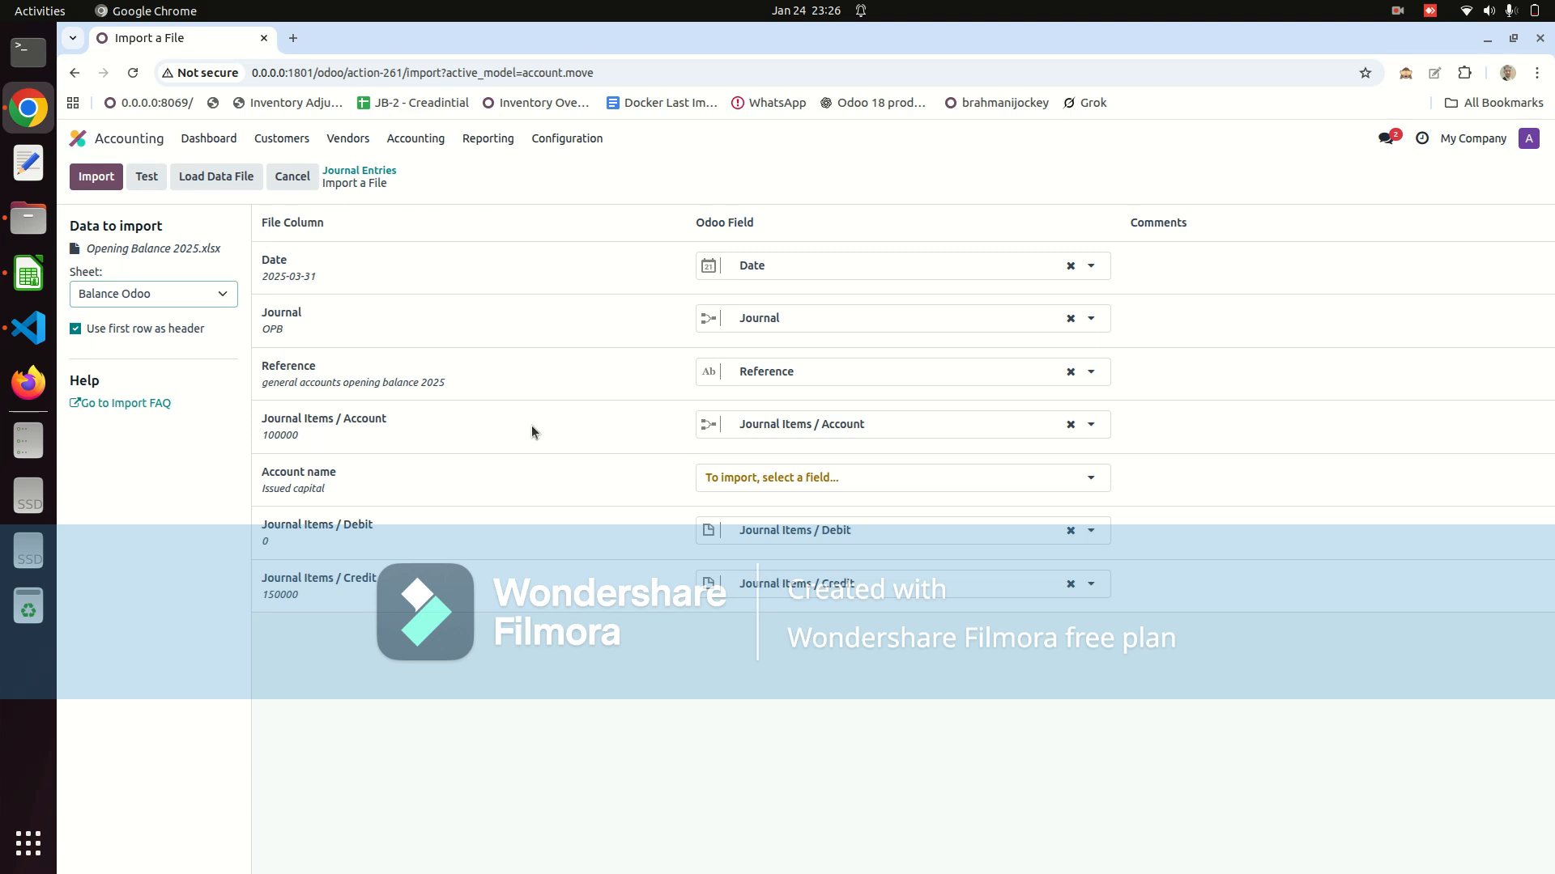
key("alt+Tab")
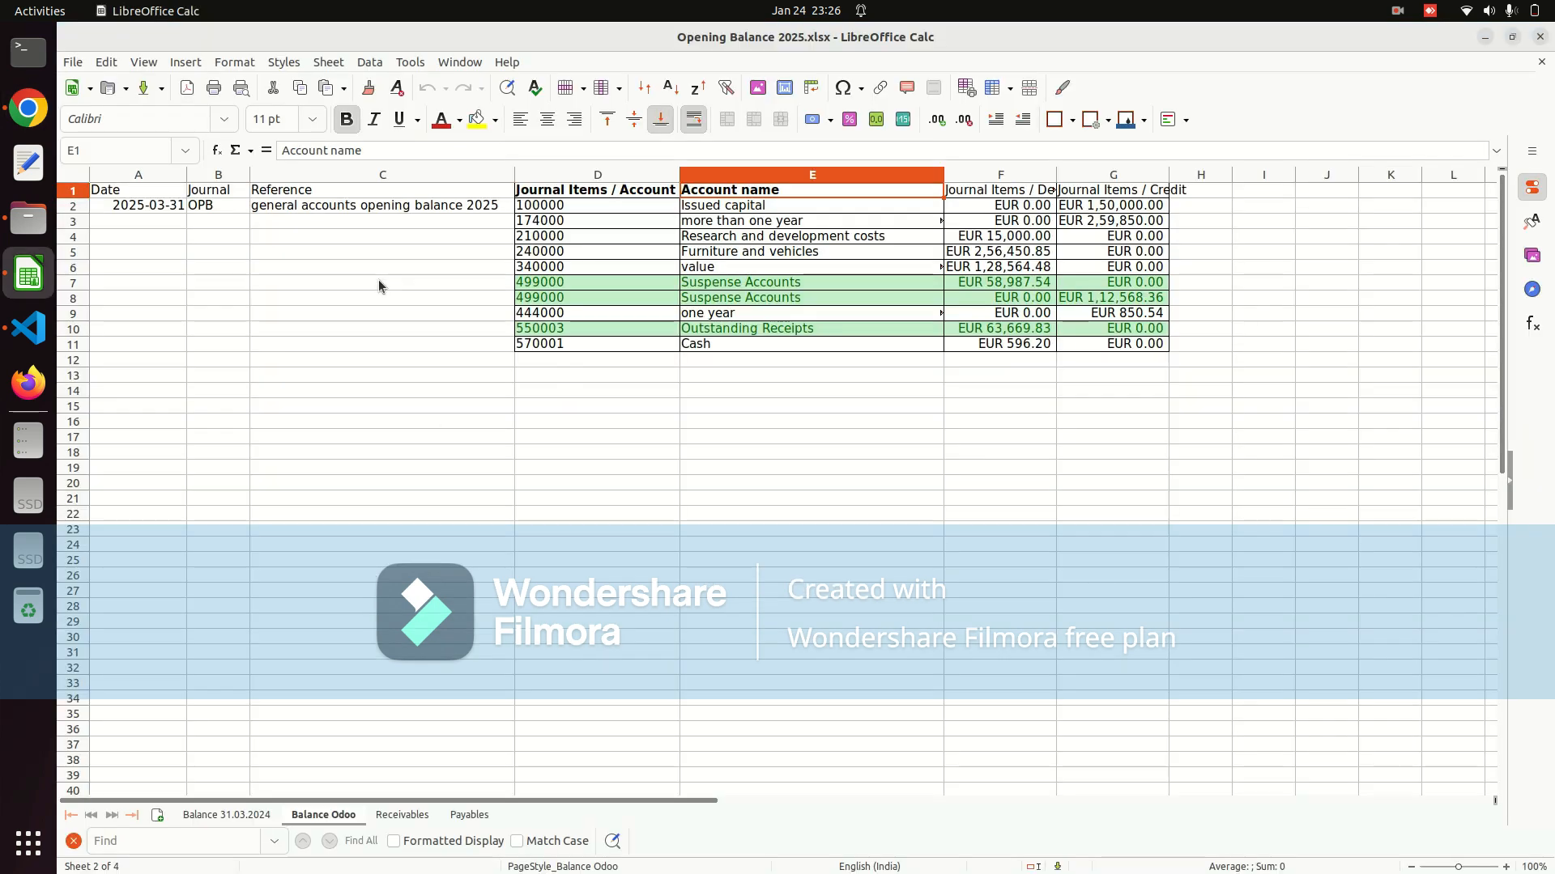
left_click(151, 220)
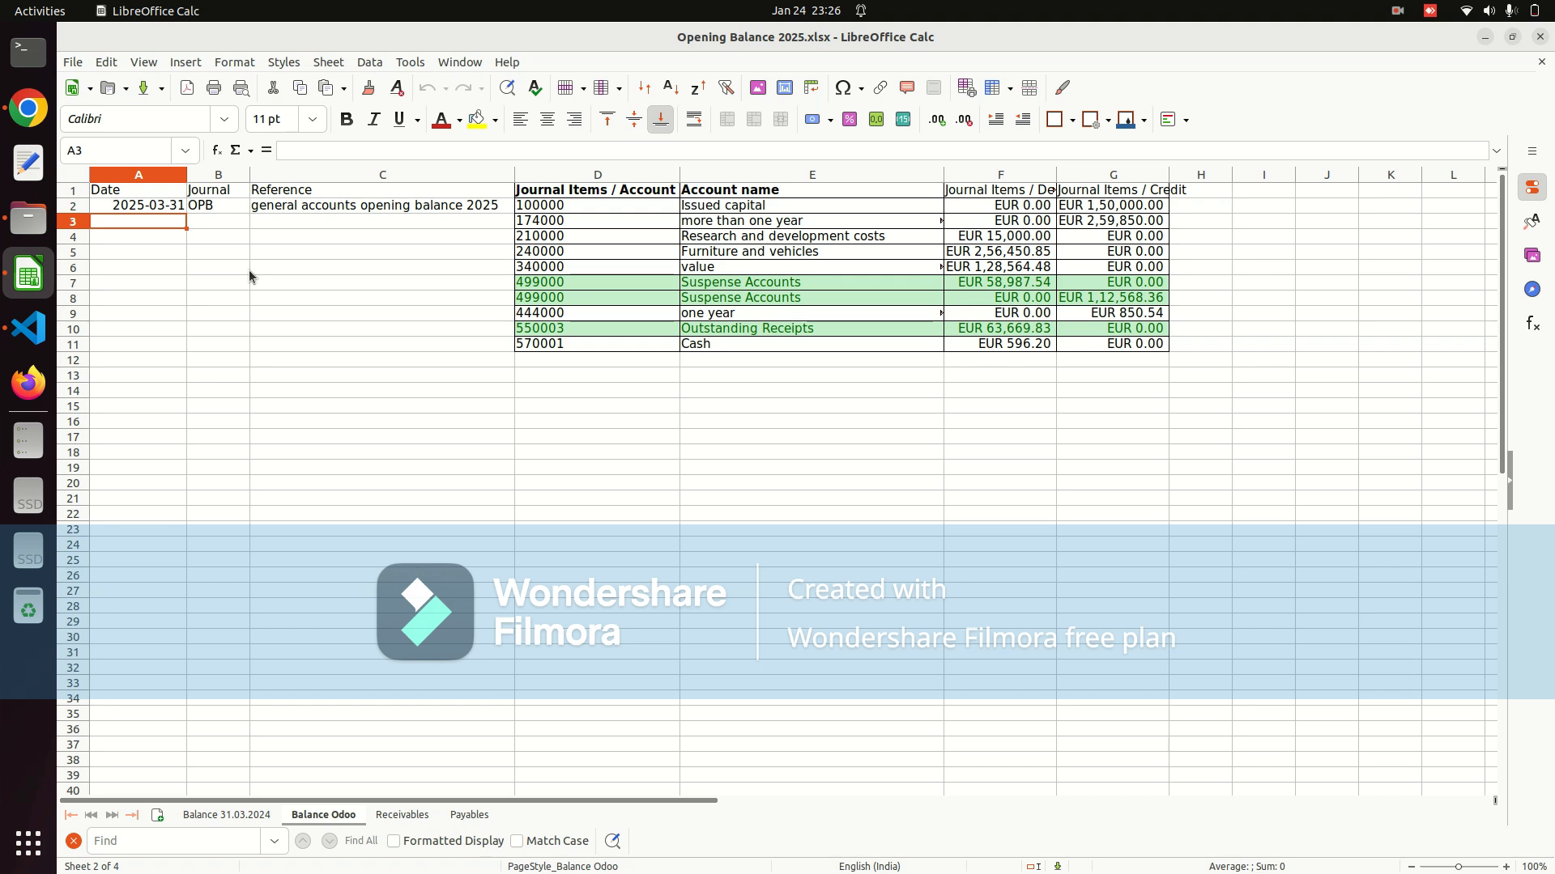
key("alt+Tab")
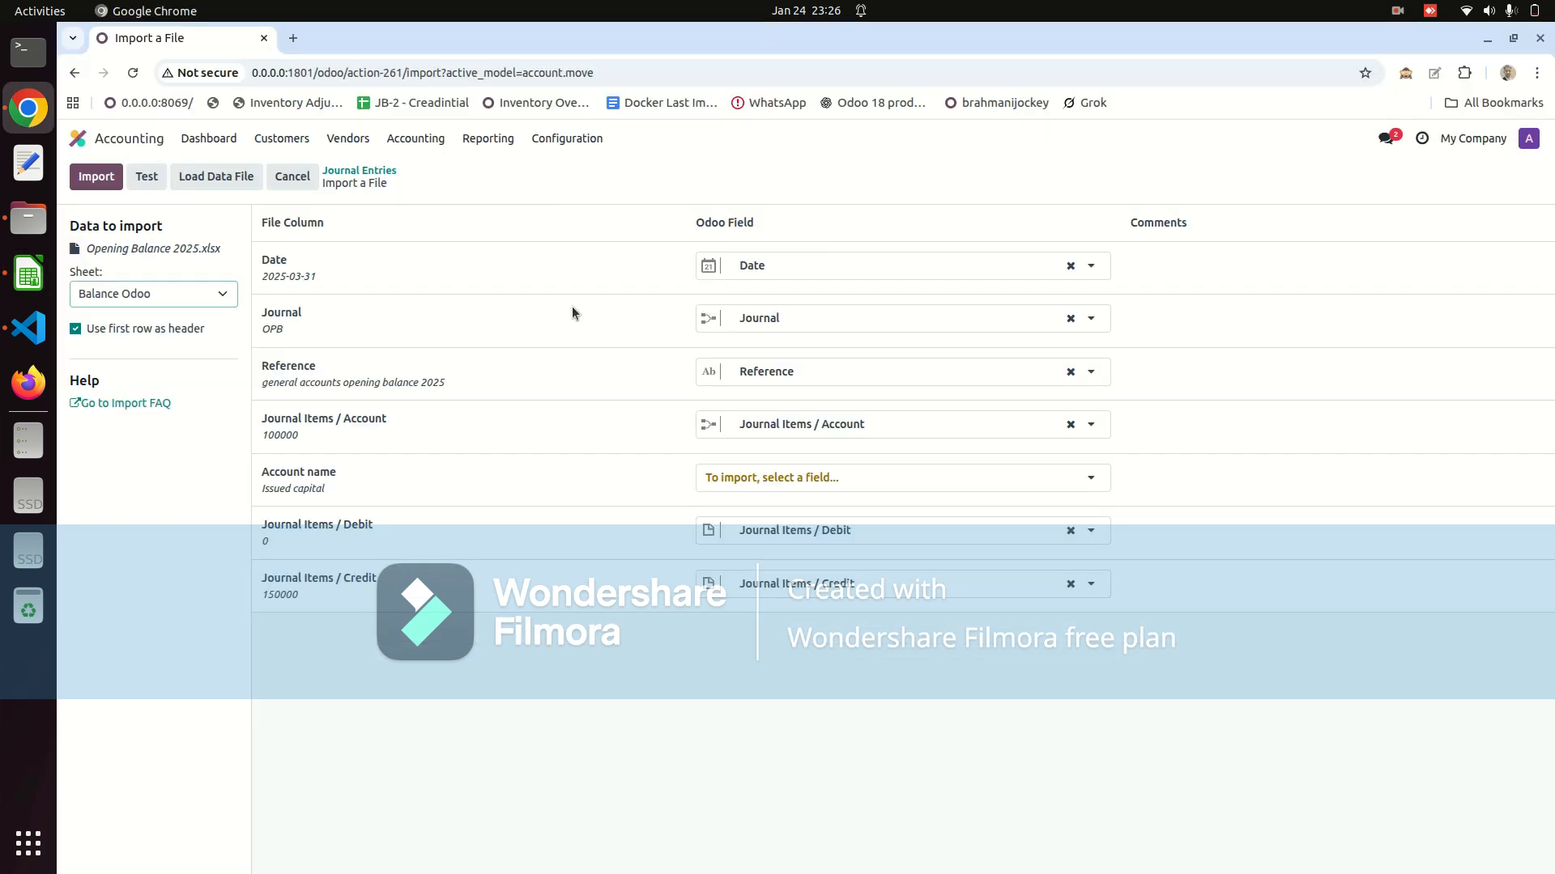
Test and run the Balance Odoo import, and remove the Posted filter from the Journal Entries list
left_click(147, 178)
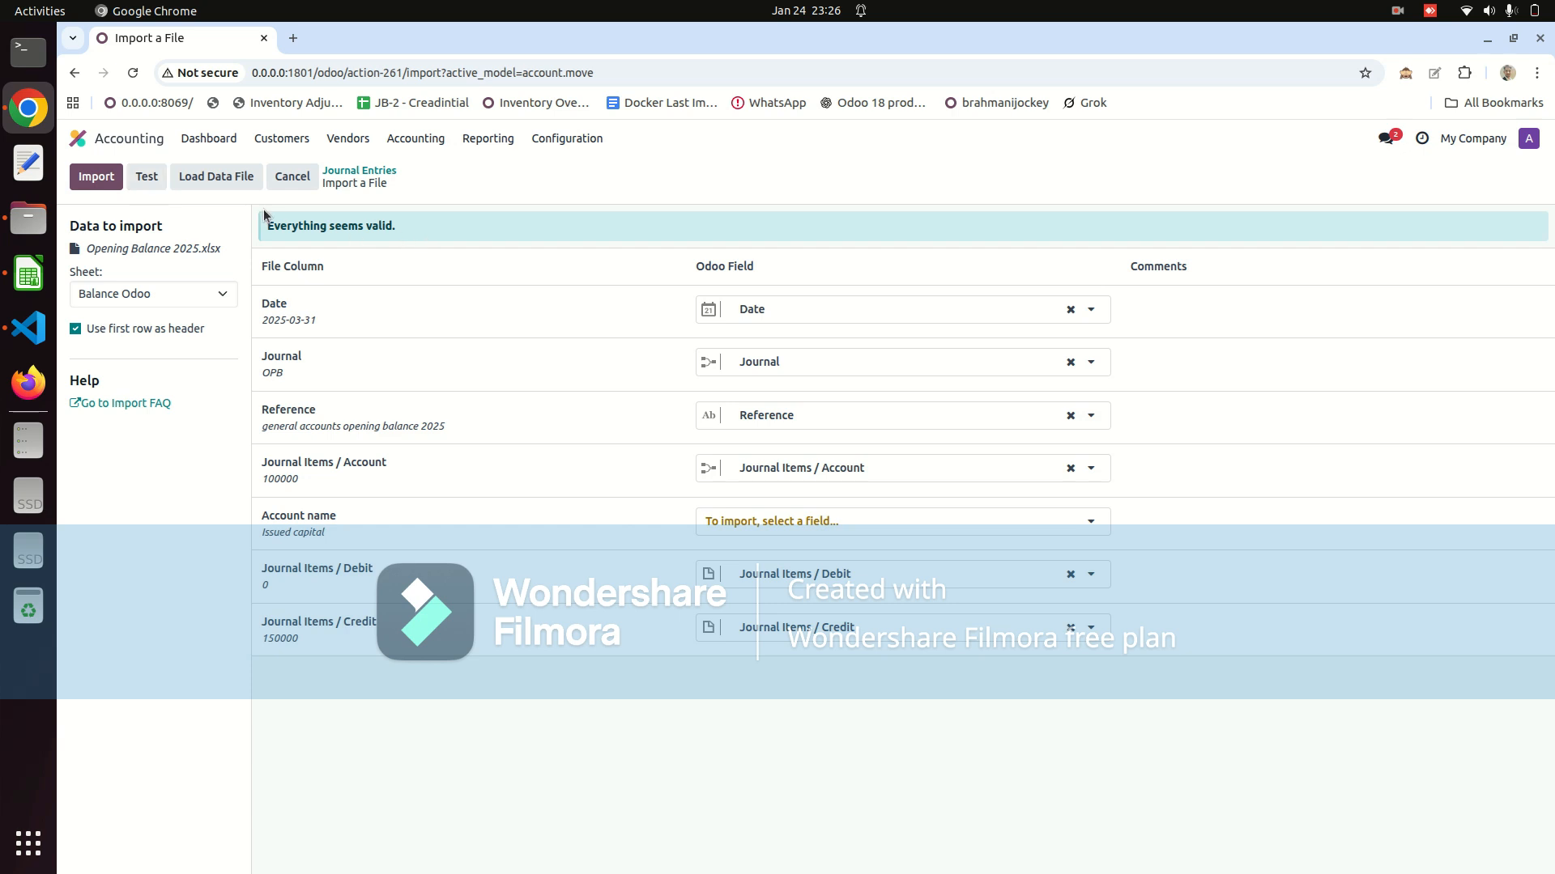
left_click(87, 185)
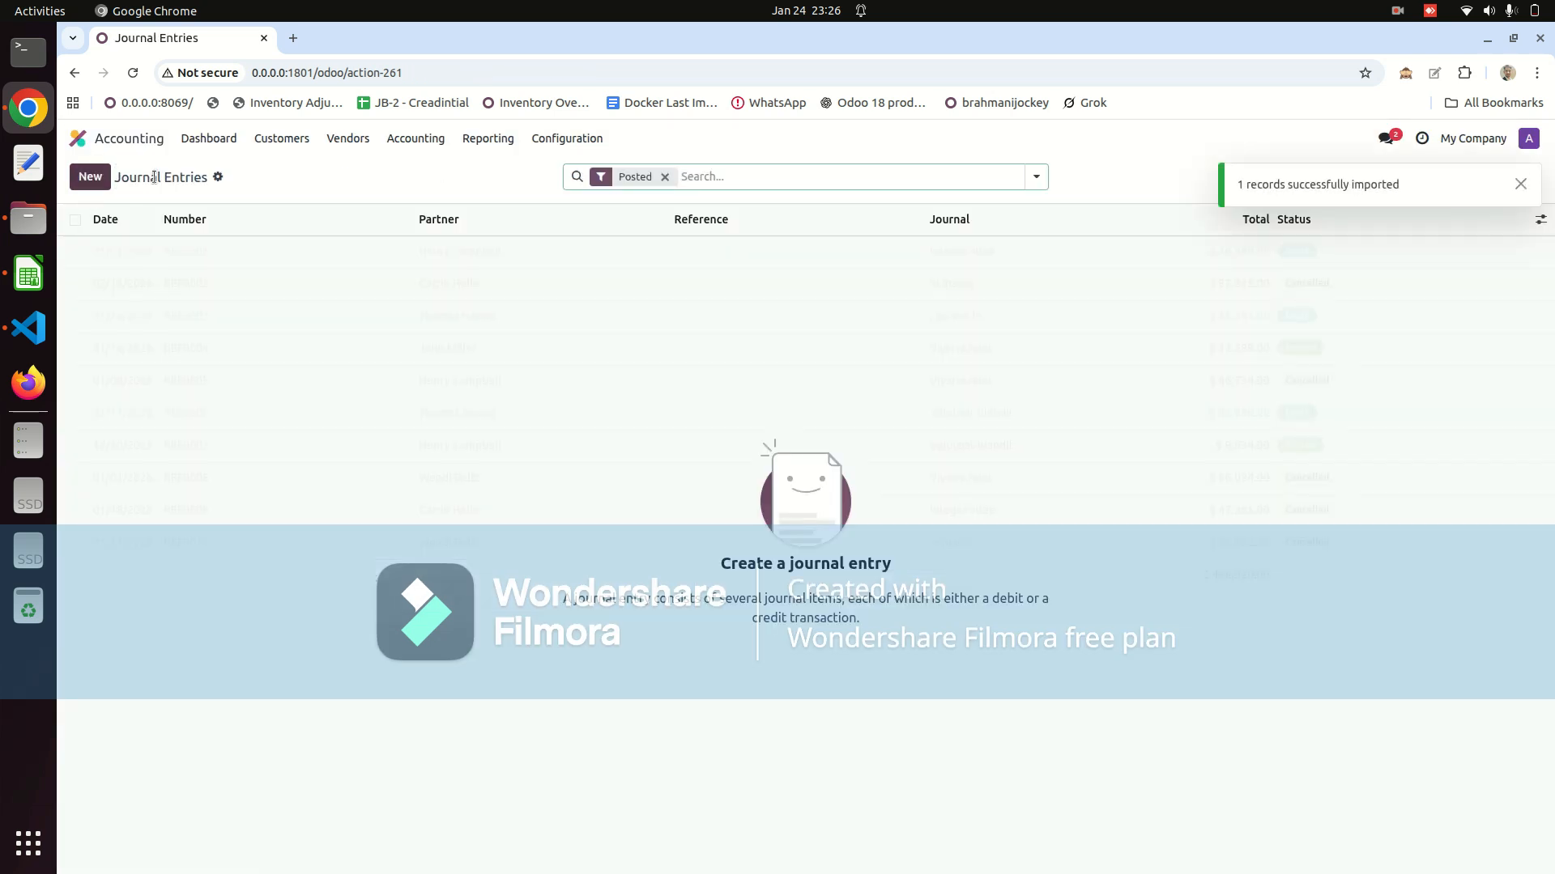
left_click(663, 177)
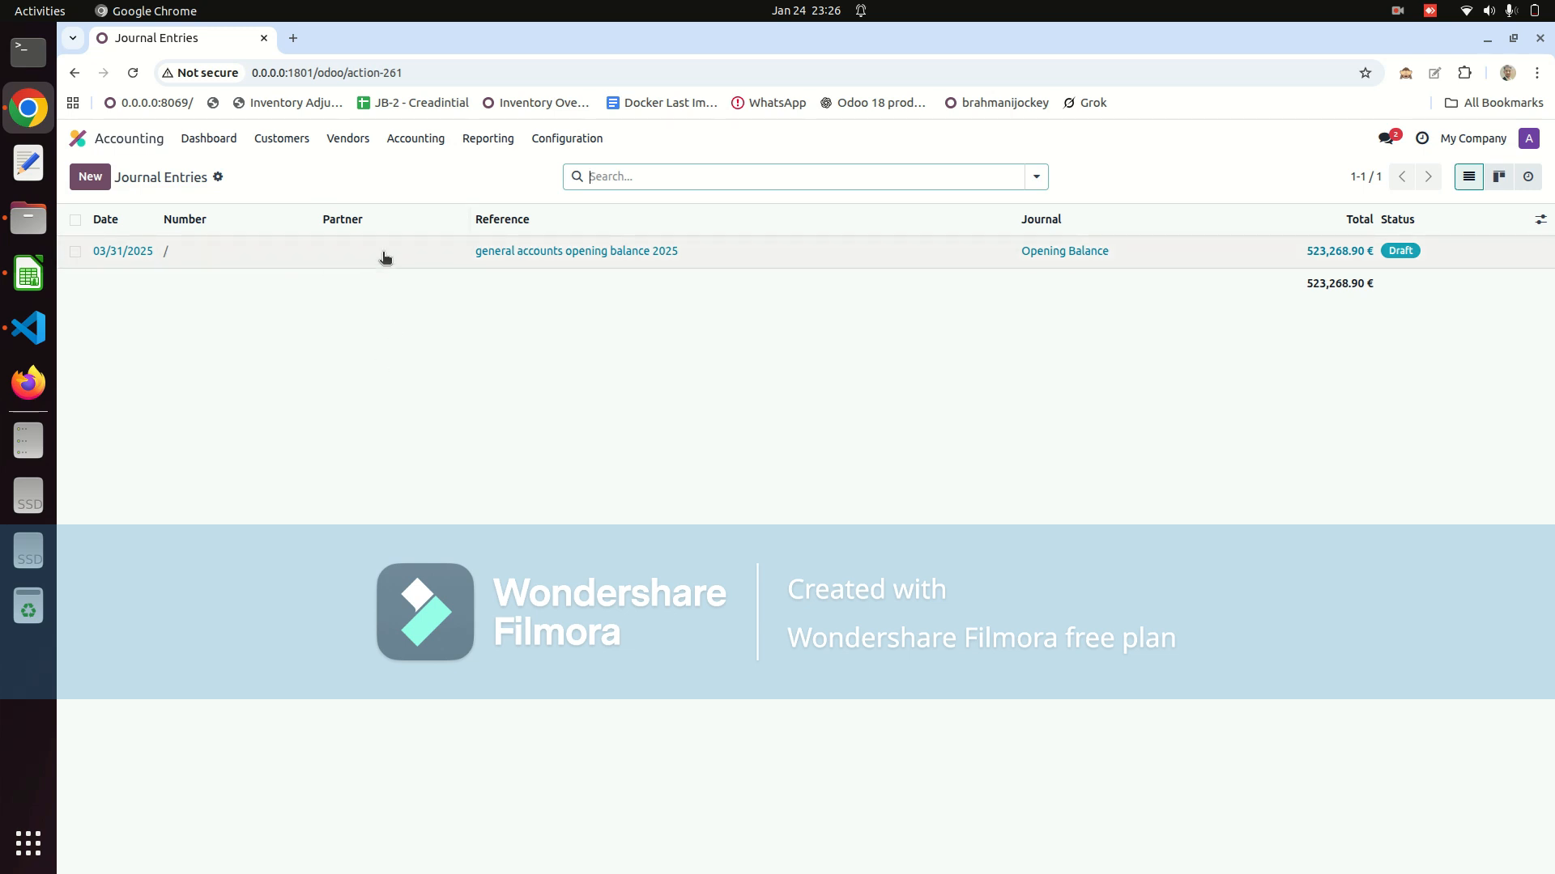
Post the imported draft entry "general accounts opening balance 2025" and return to the Journal Entries list
left_click(383, 254)
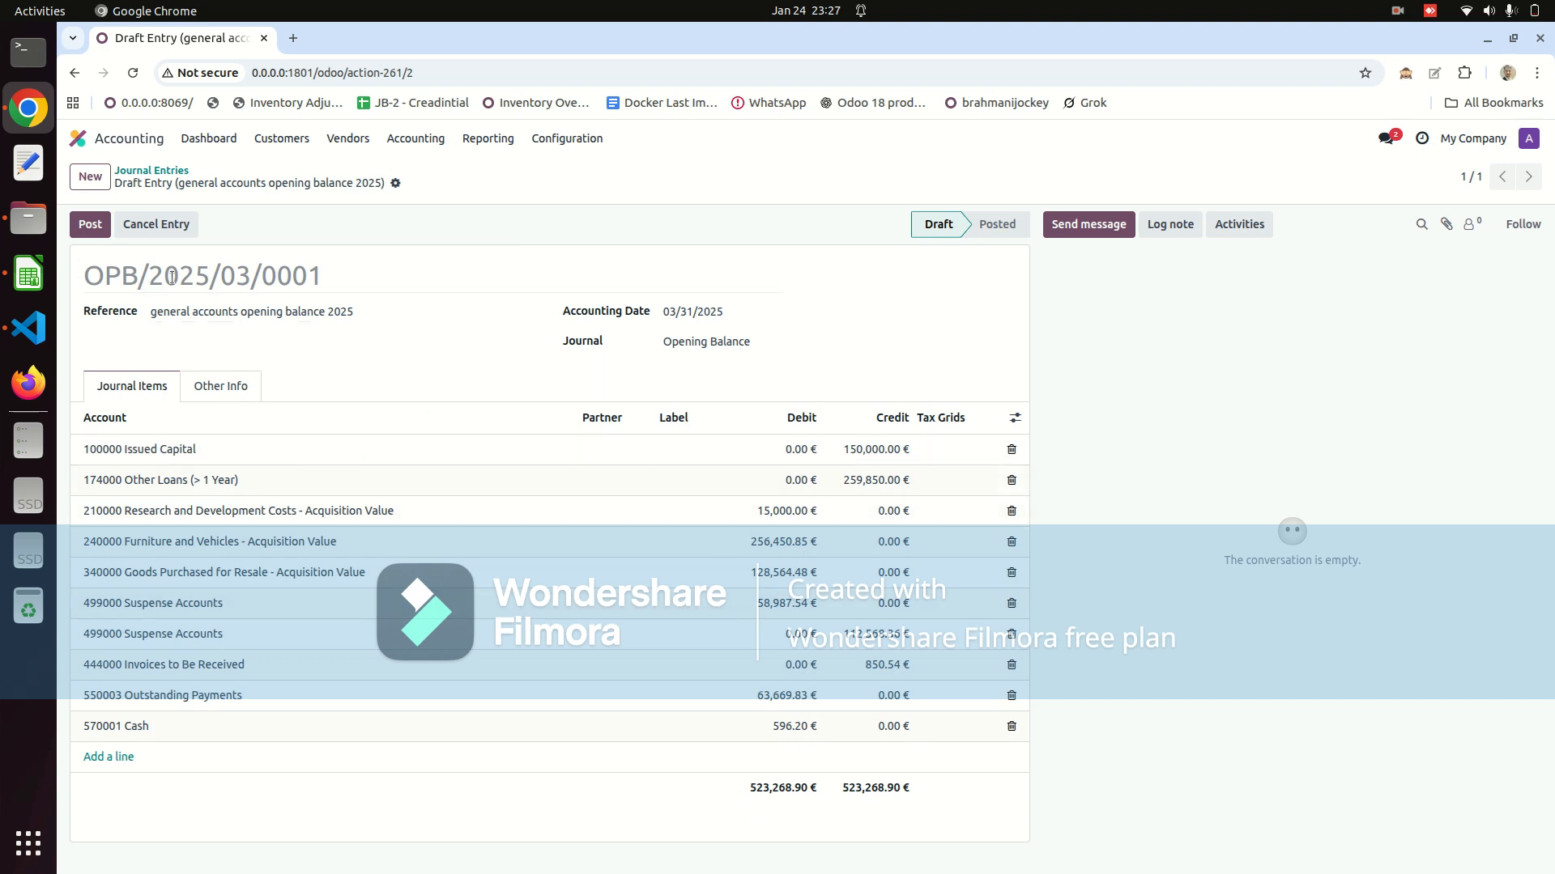
left_click(92, 225)
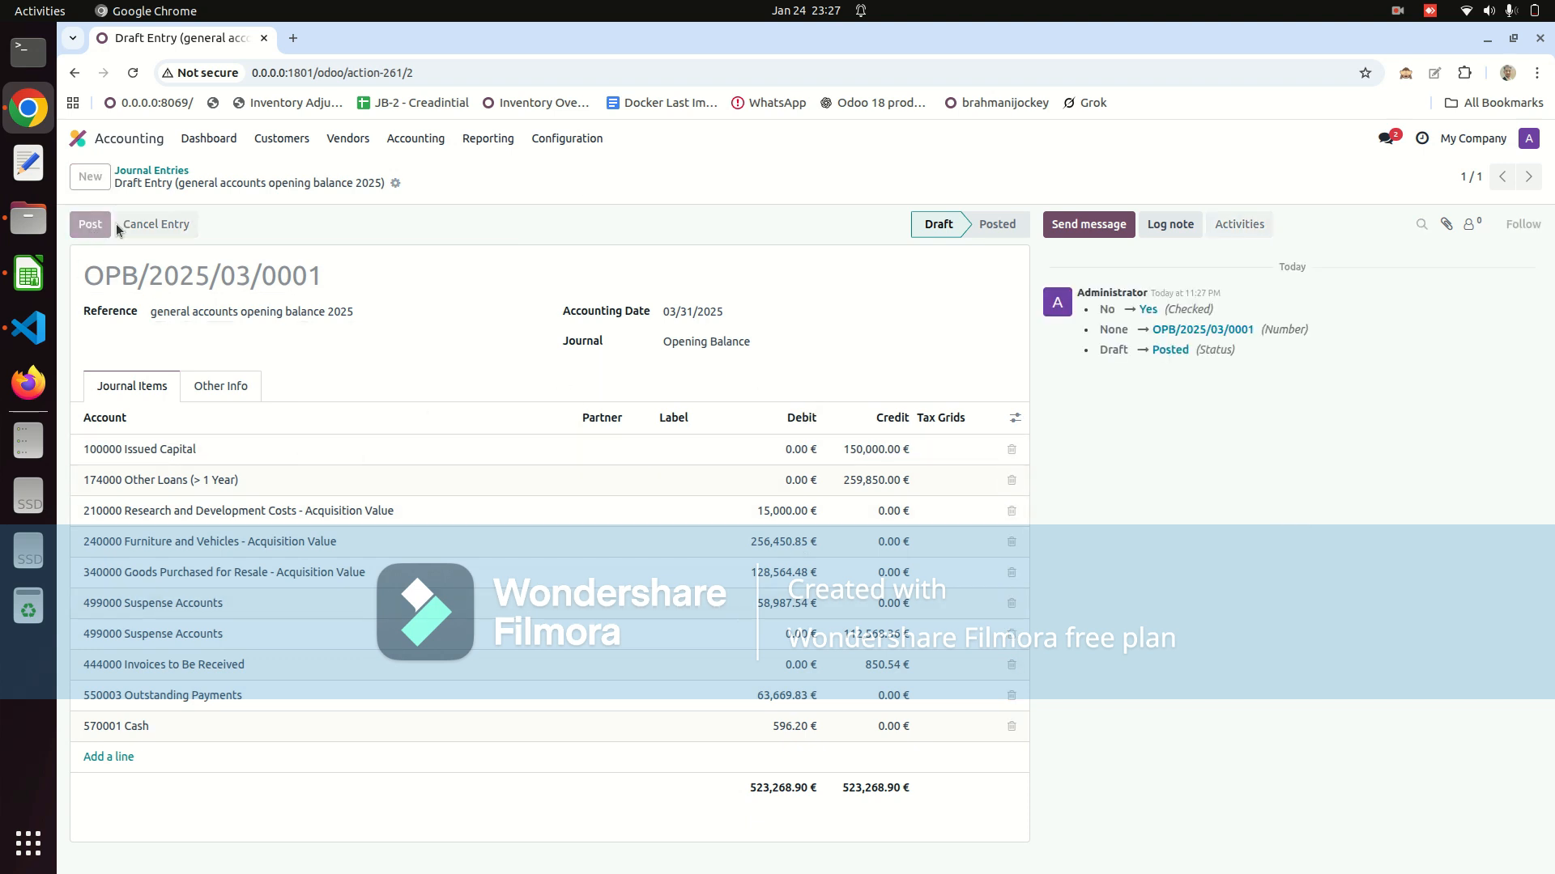
left_click(168, 170)
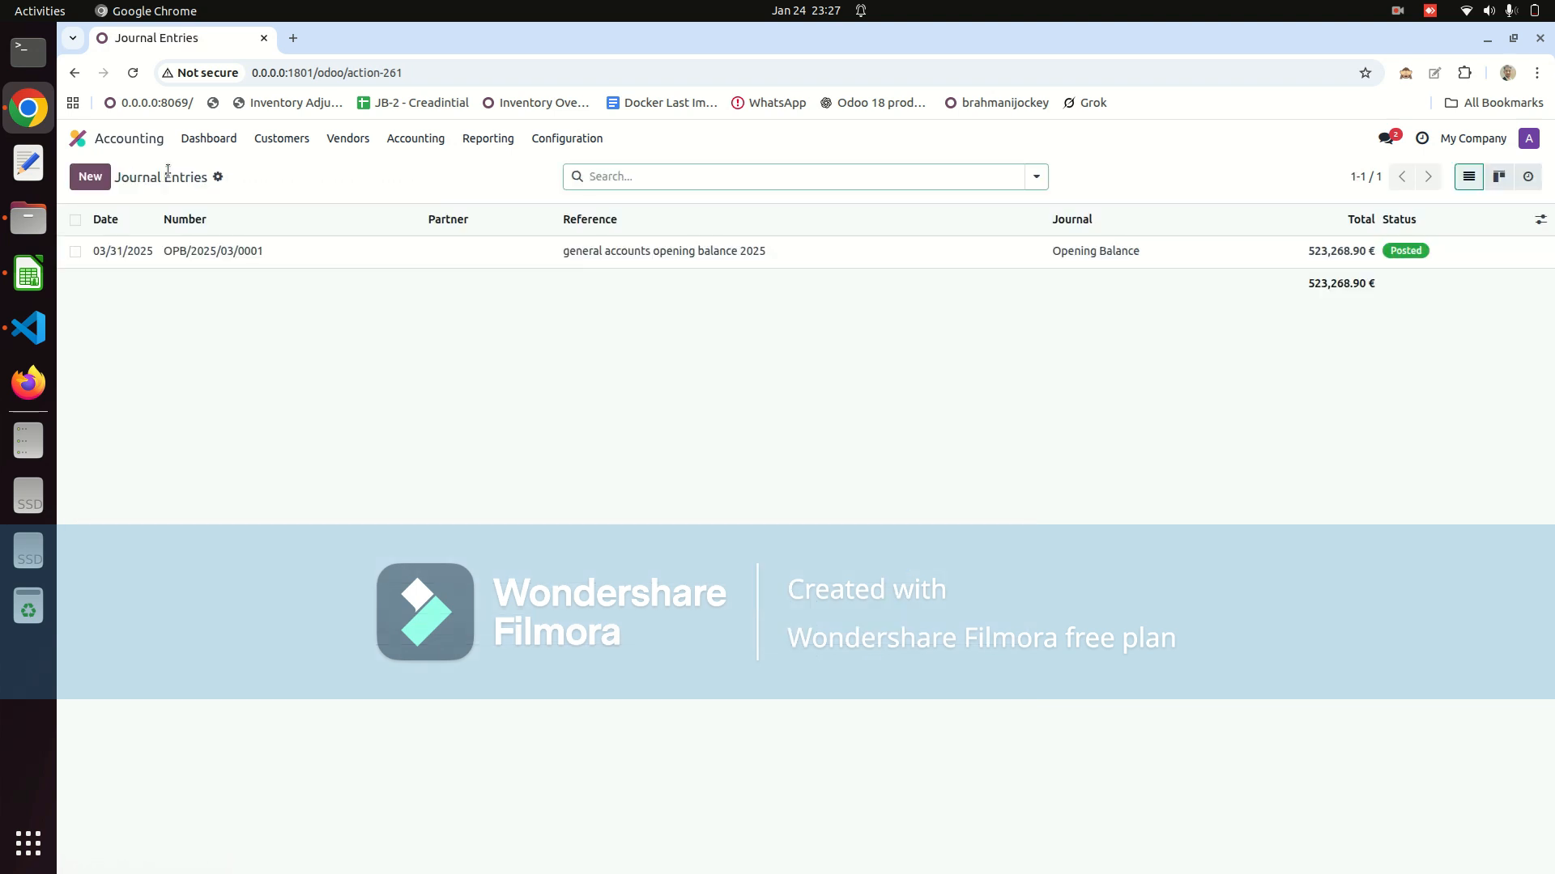
Open the General Ledger report and examine the debit and credit amounts of account 499000 Suspense Accounts
left_click(488, 143)
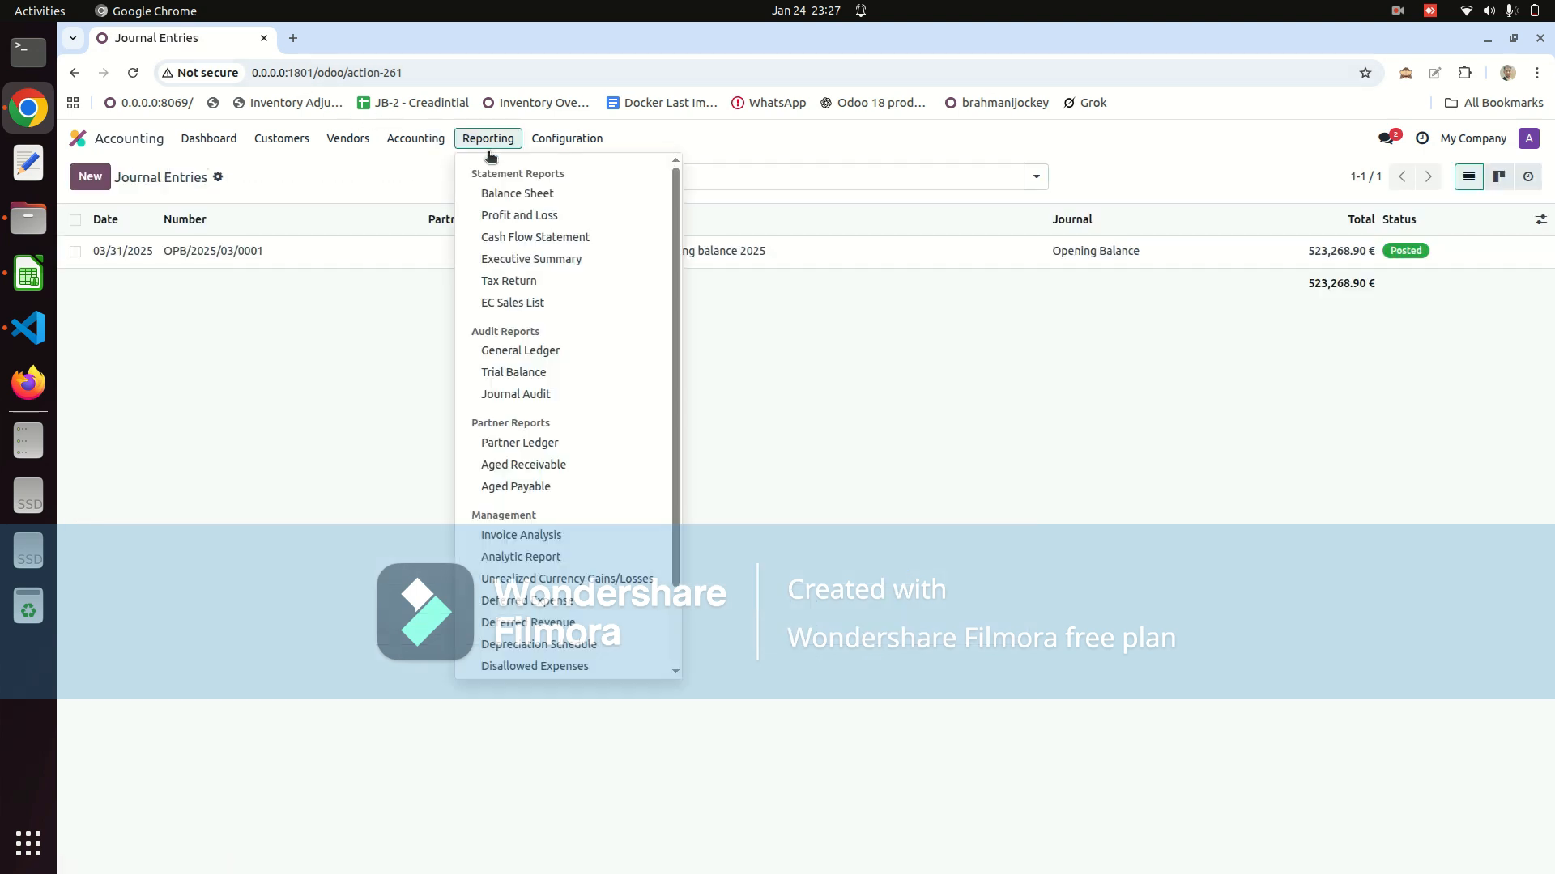
left_click(573, 360)
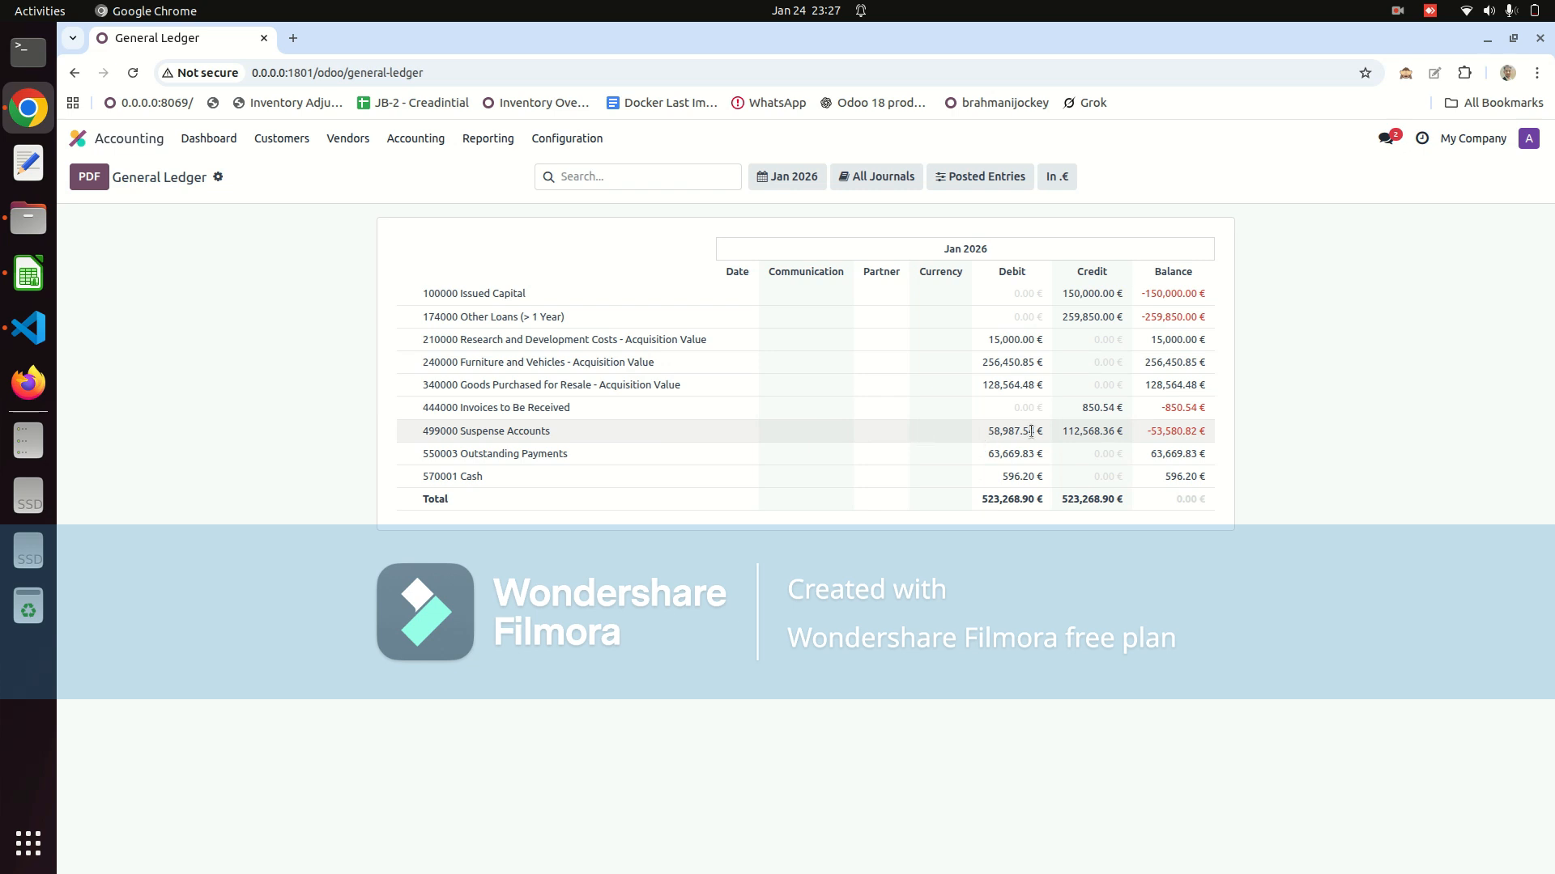
double_click(991, 431)
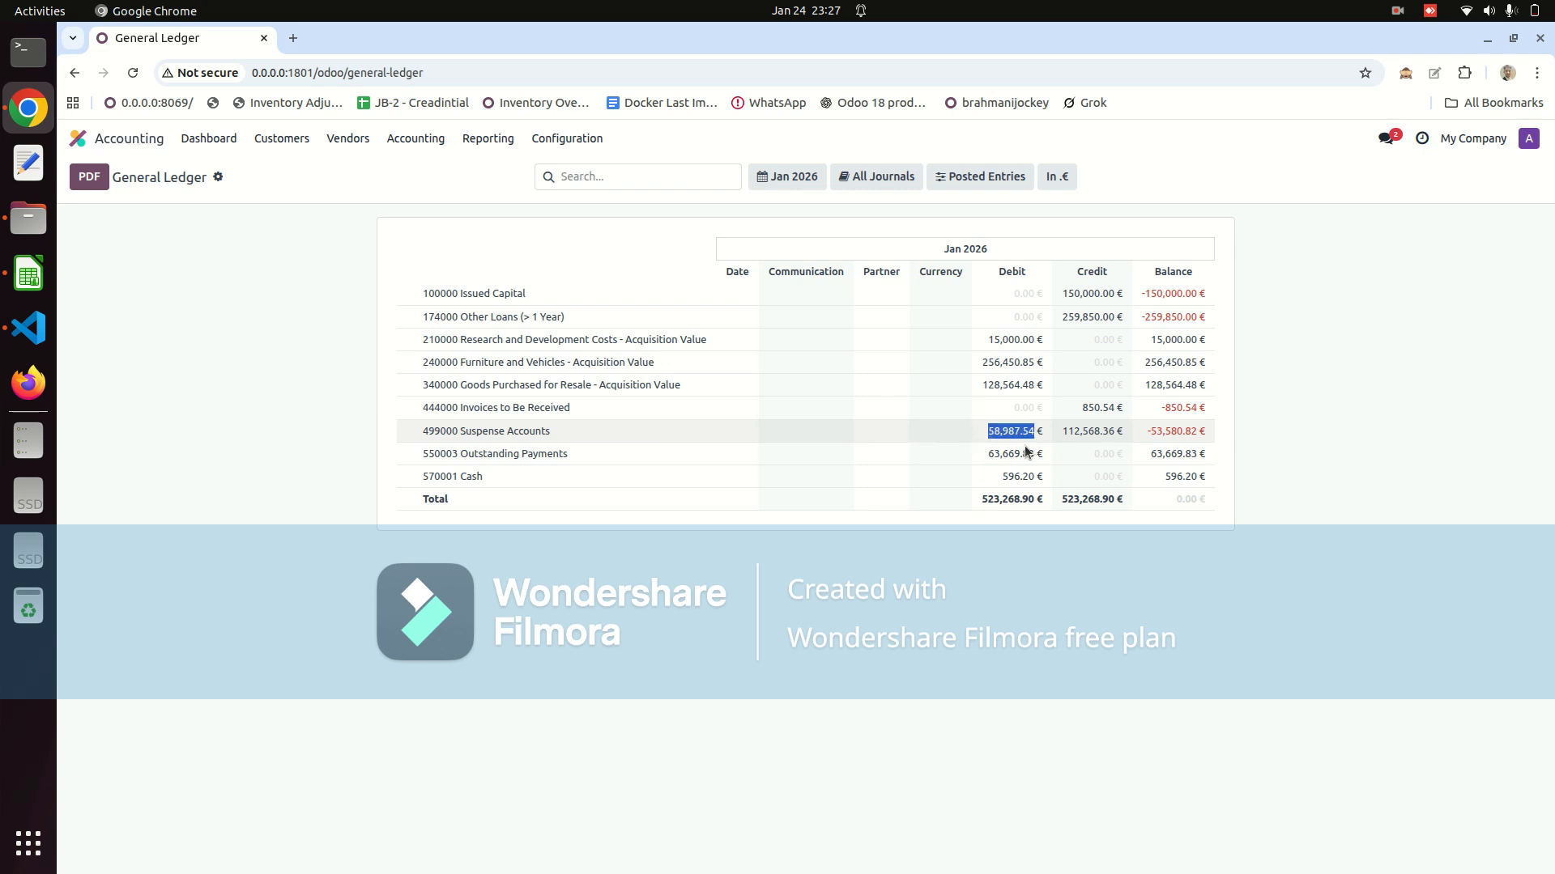
double_click(1082, 432)
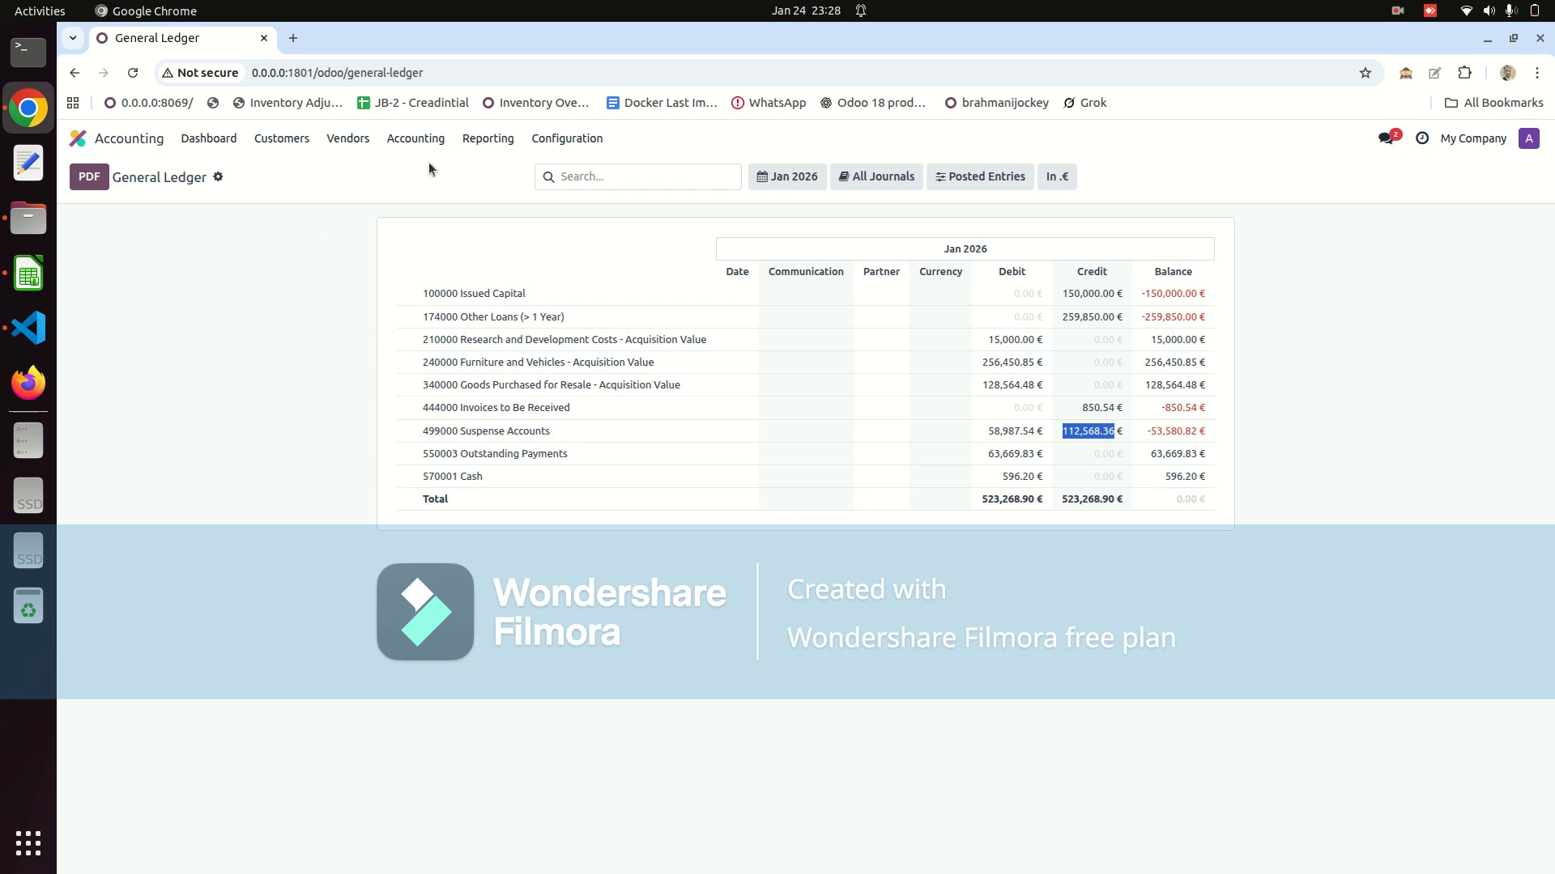
left_click(289, 244)
Open the customer Invoices list and review the Receivables and Payables sheets in LibreOffice Calc before returning to Odoo in Chrome
left_click(285, 139)
left_click(294, 172)
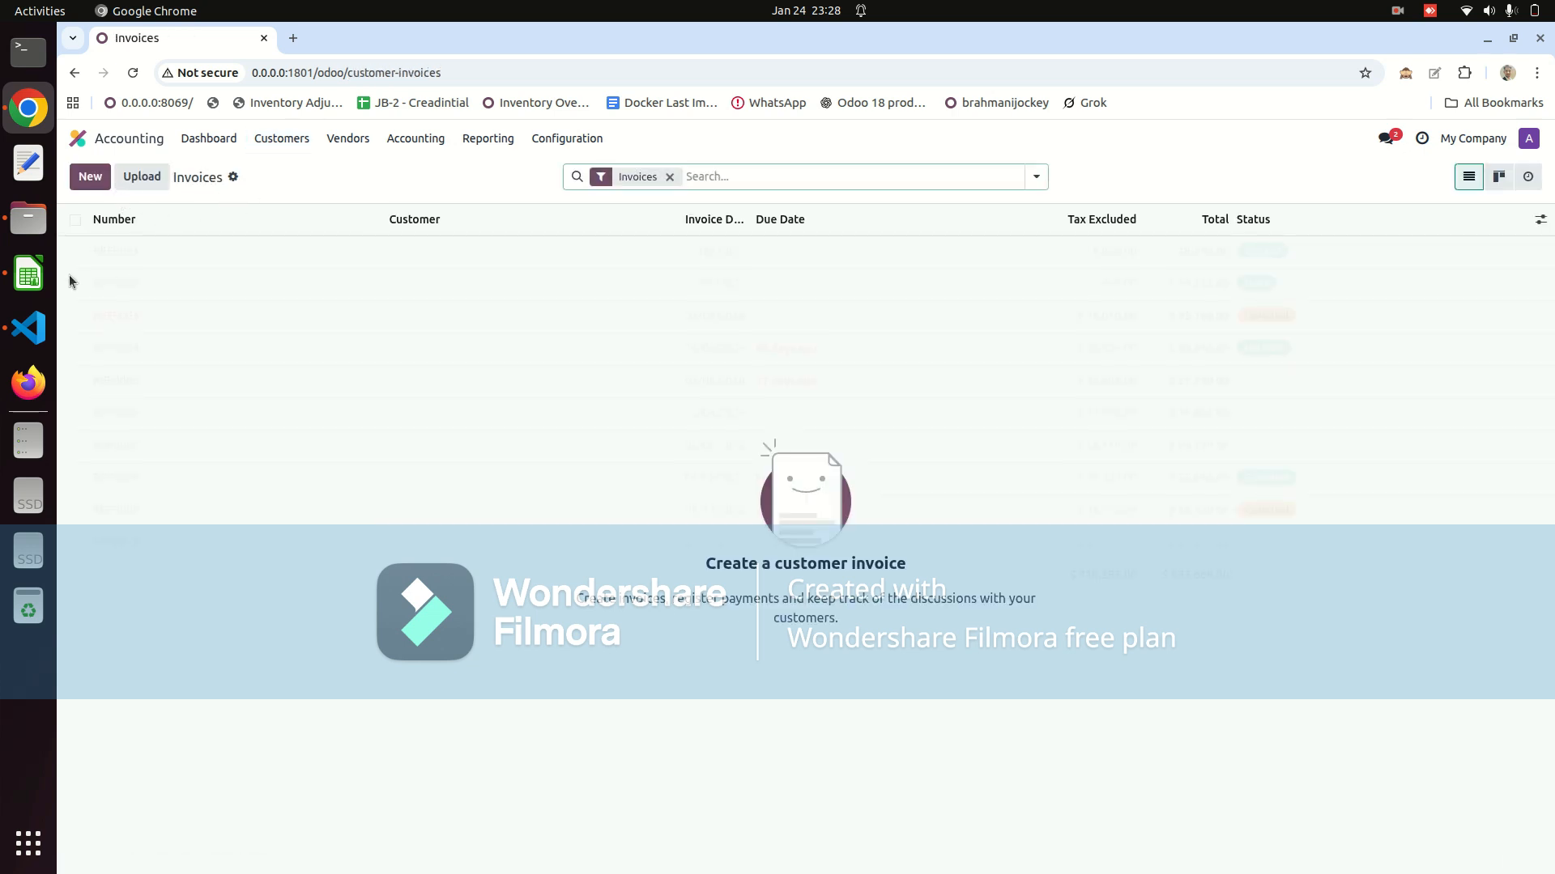
left_click(29, 276)
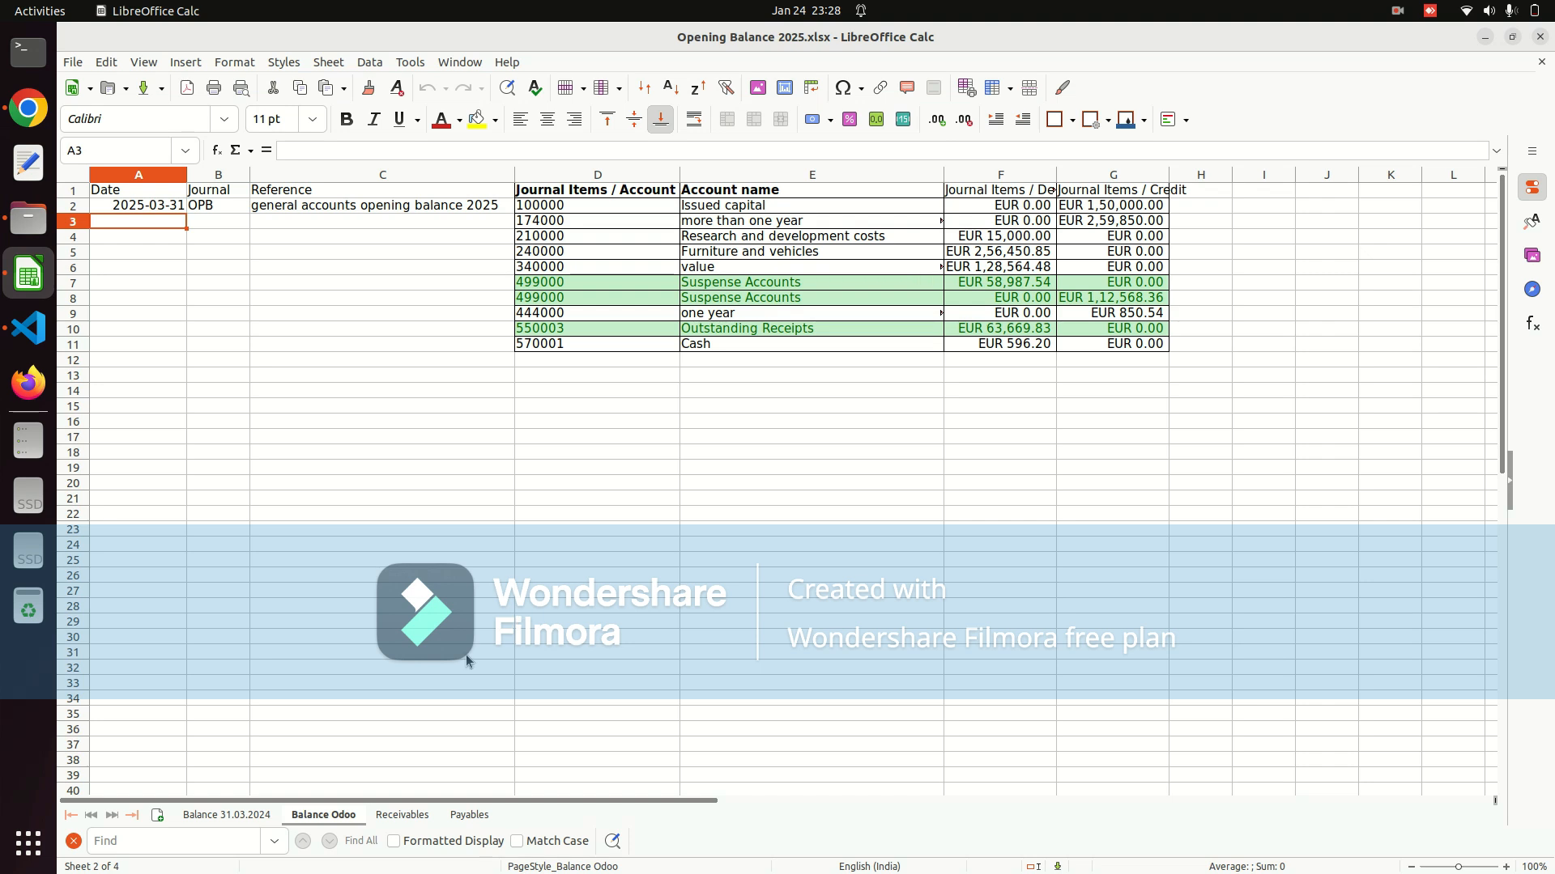
left_click(403, 815)
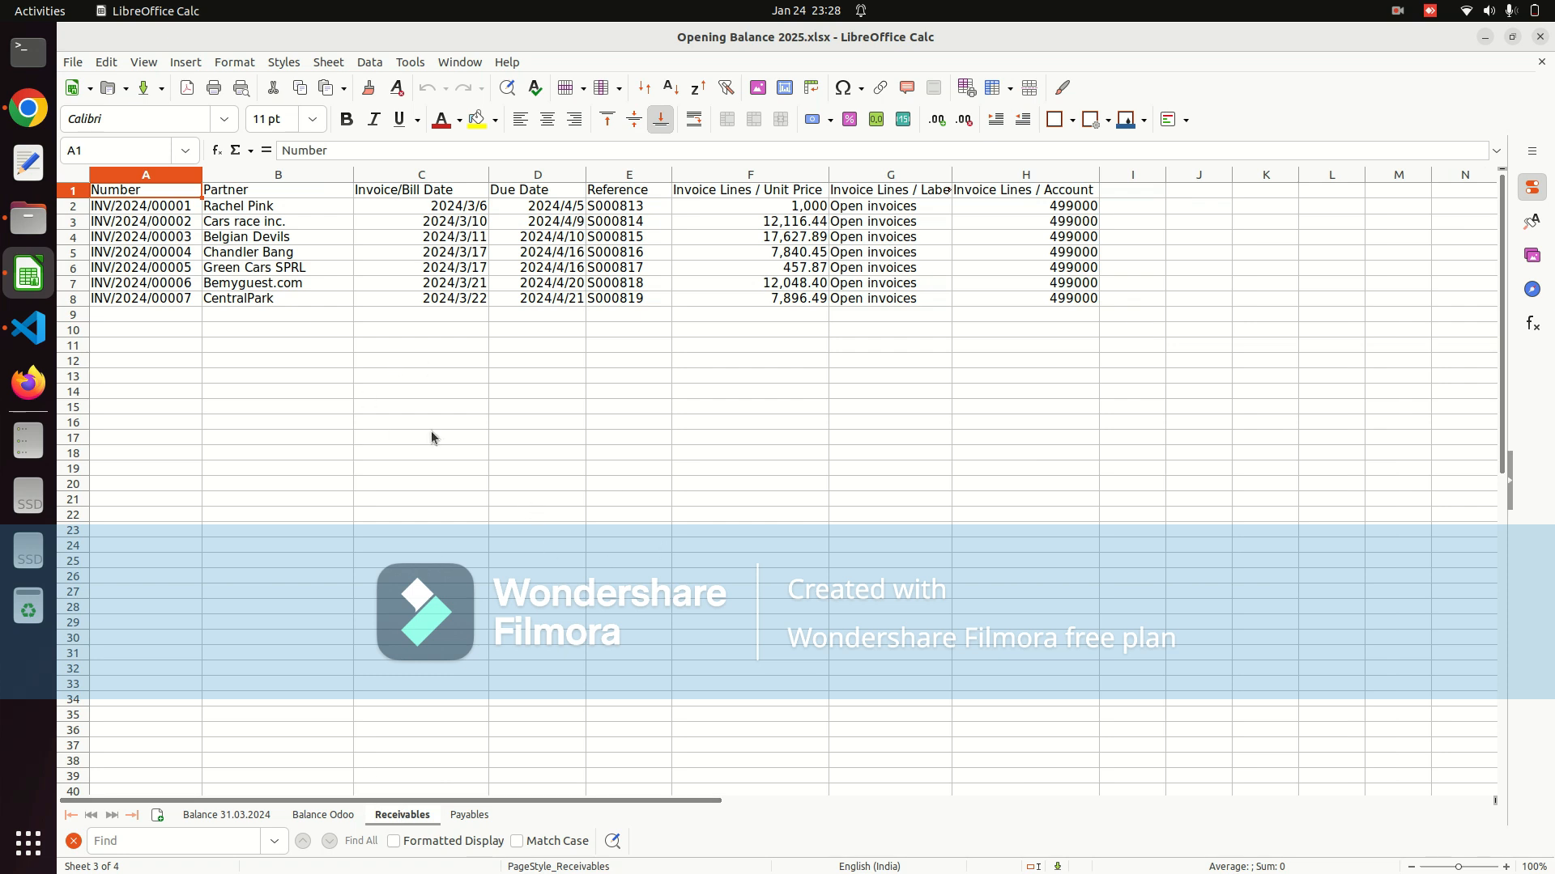
left_click(487, 818)
left_click(417, 819)
left_click(29, 107)
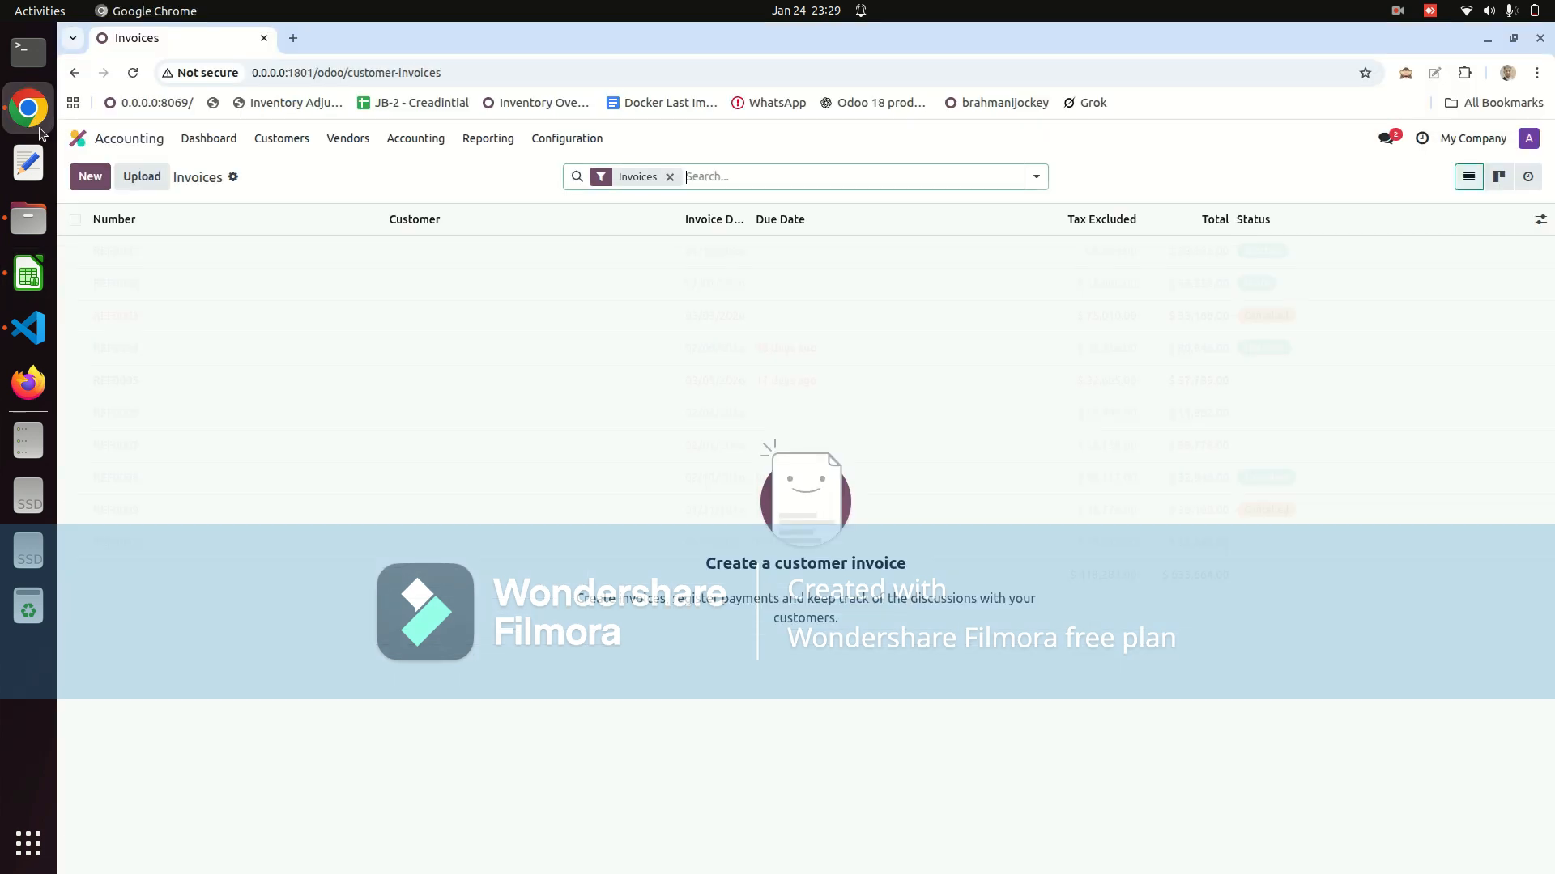
Open the record import for customer invoices, upload Opening Balance 2025.xlsx and choose Receivables as the sheet to import
left_click(233, 176)
left_click(299, 206)
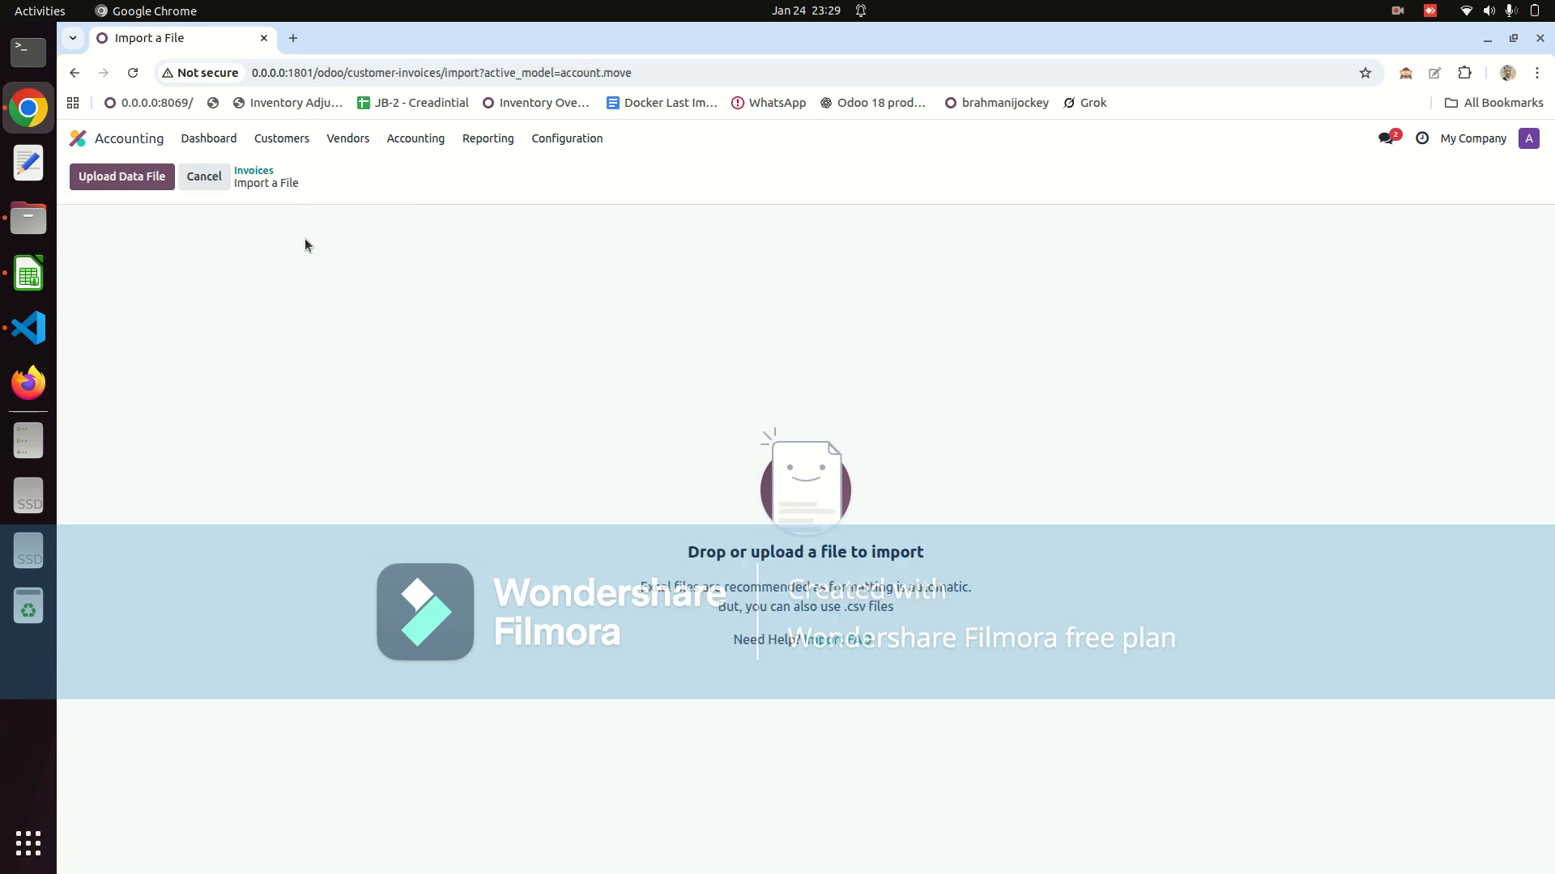
left_click(137, 178)
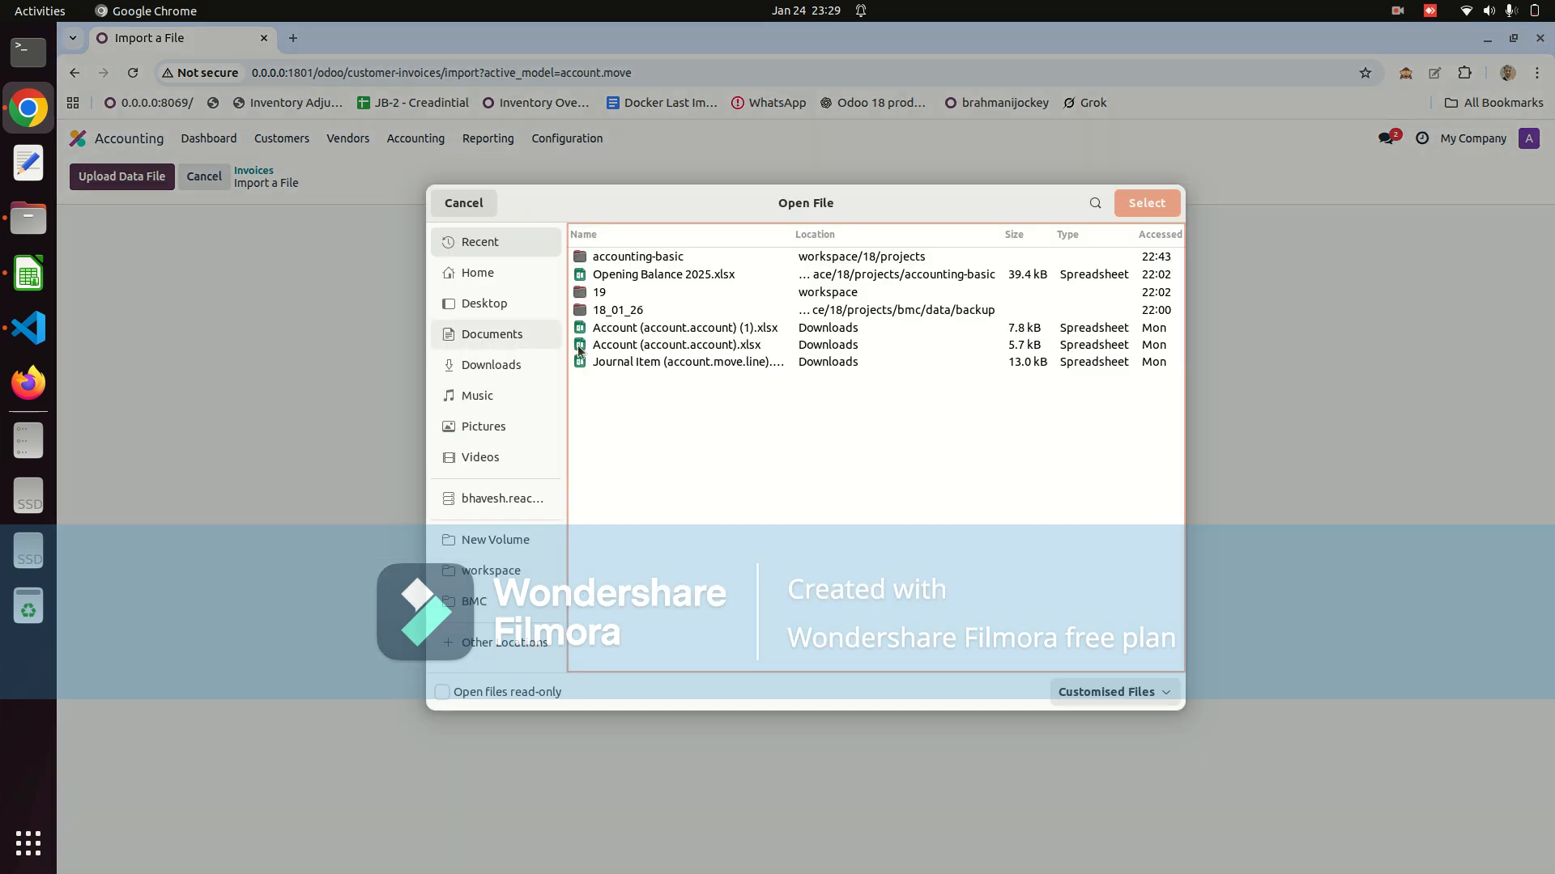
left_click(667, 276)
left_click(1150, 201)
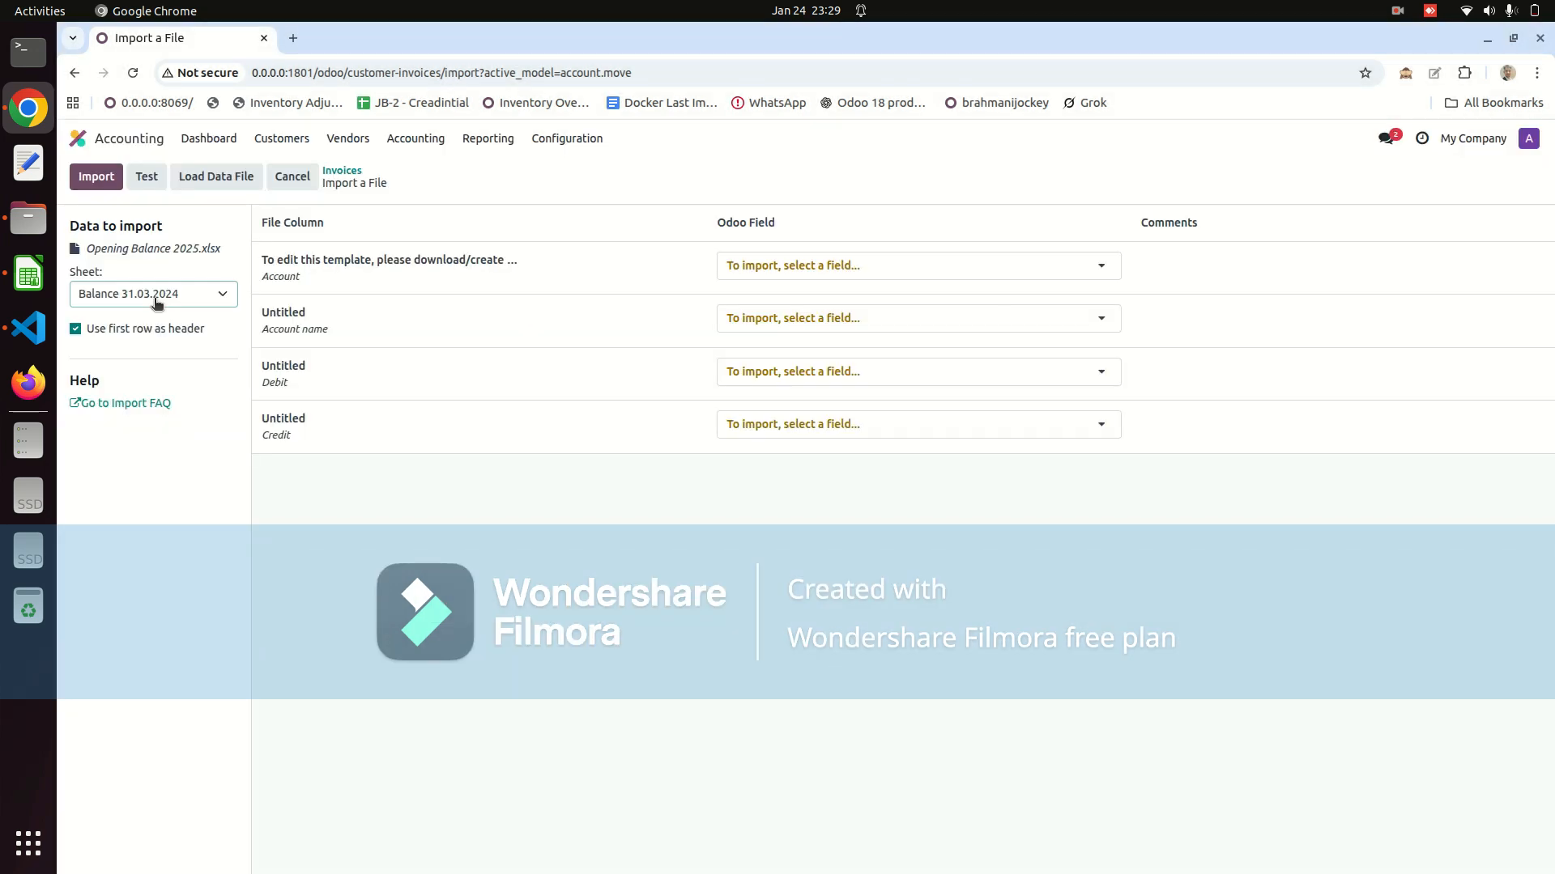
left_click(154, 296)
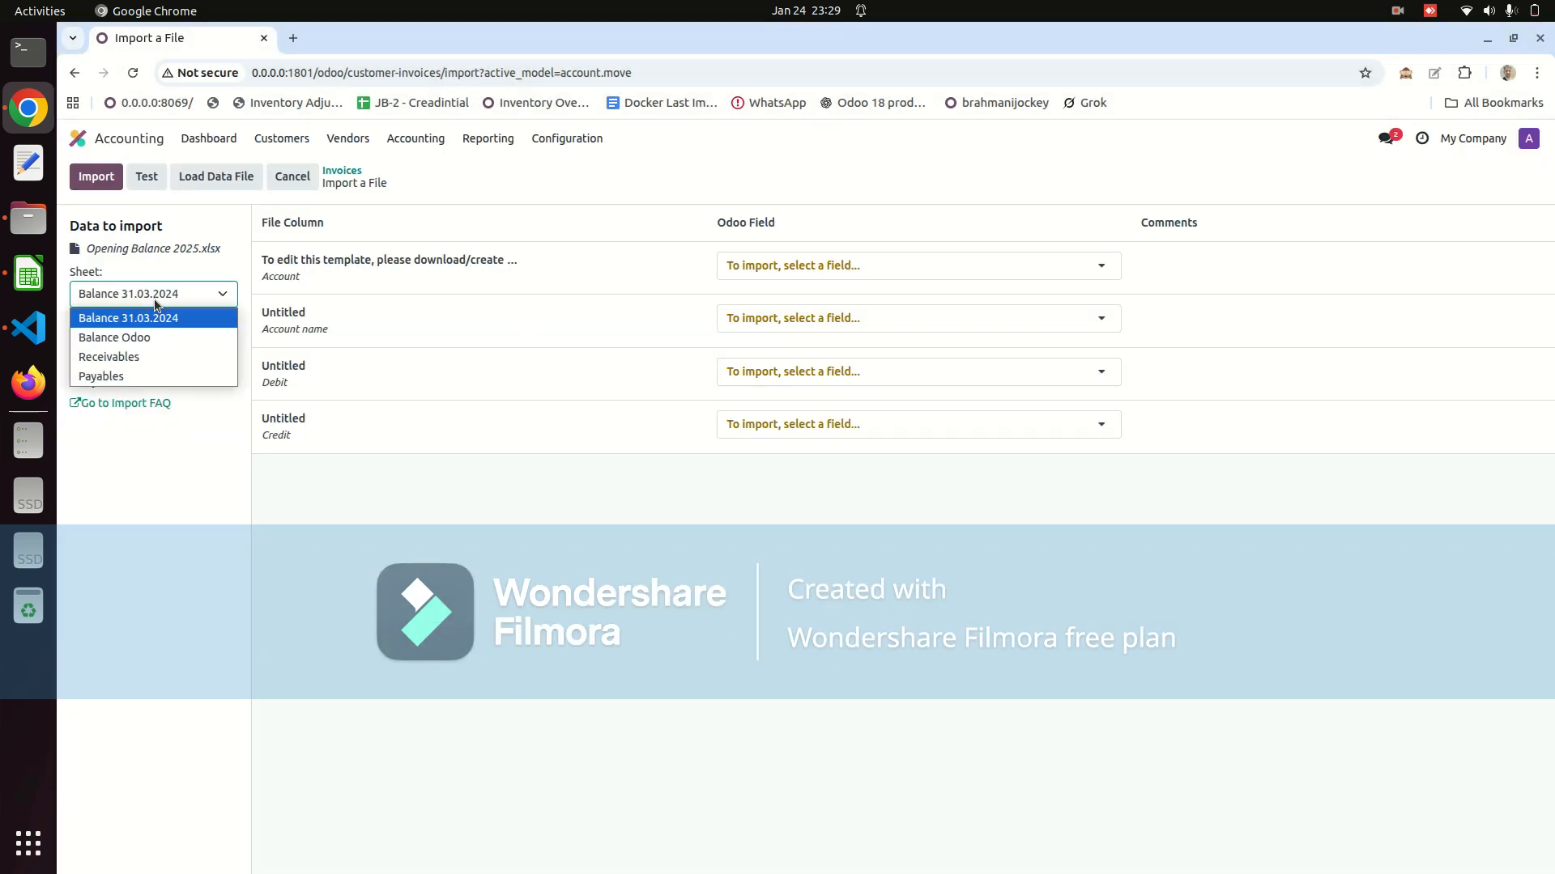
left_click(162, 363)
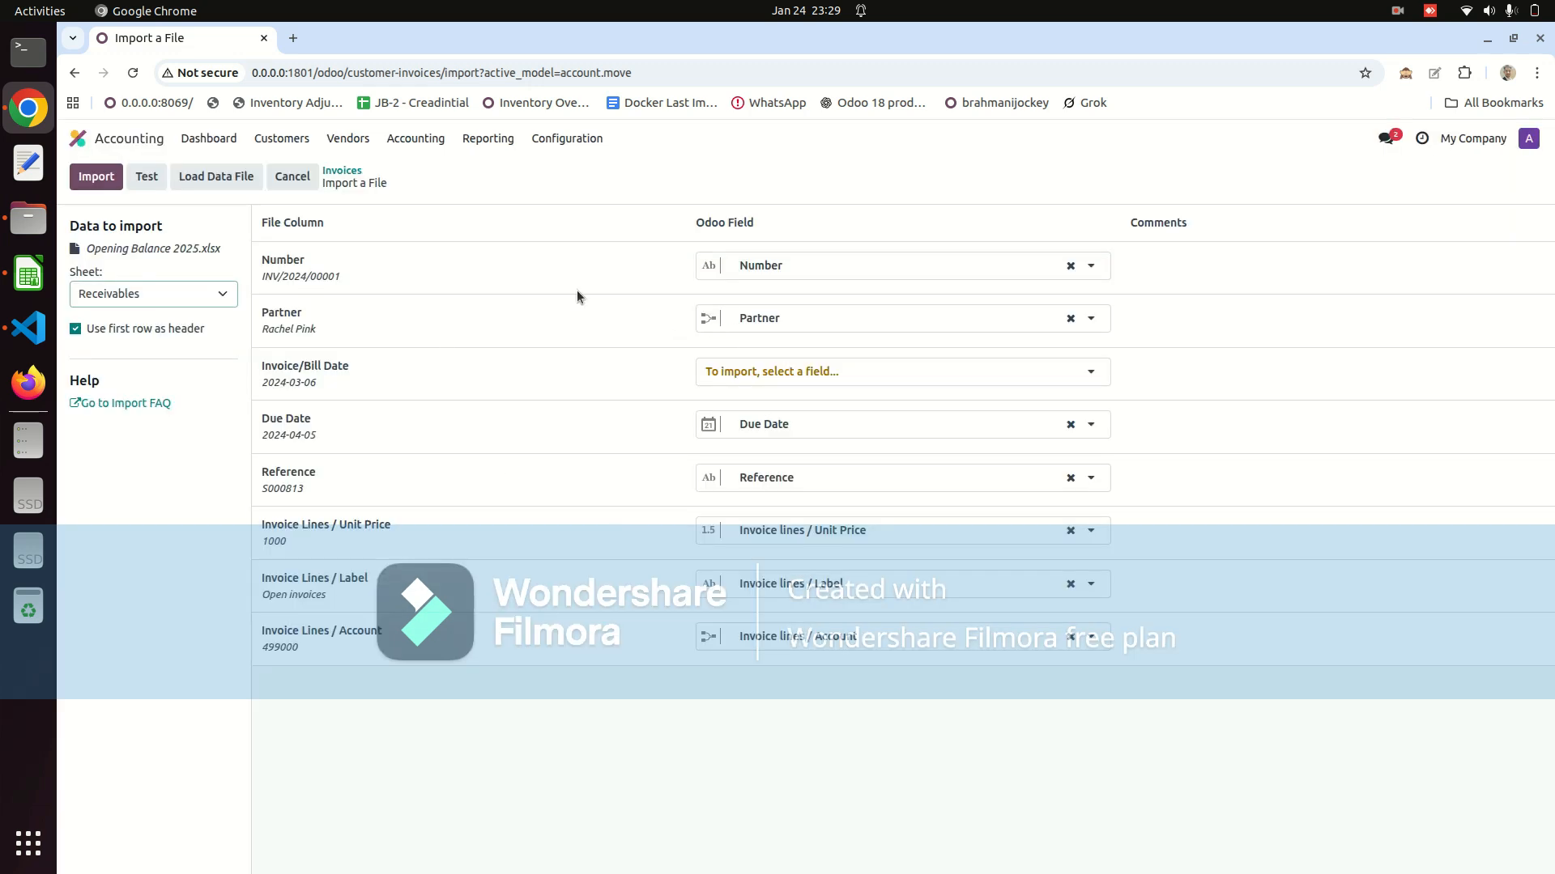
Map the file's Invoice/Bill Date column to the Invoice/Bill Date field
left_click(816, 372)
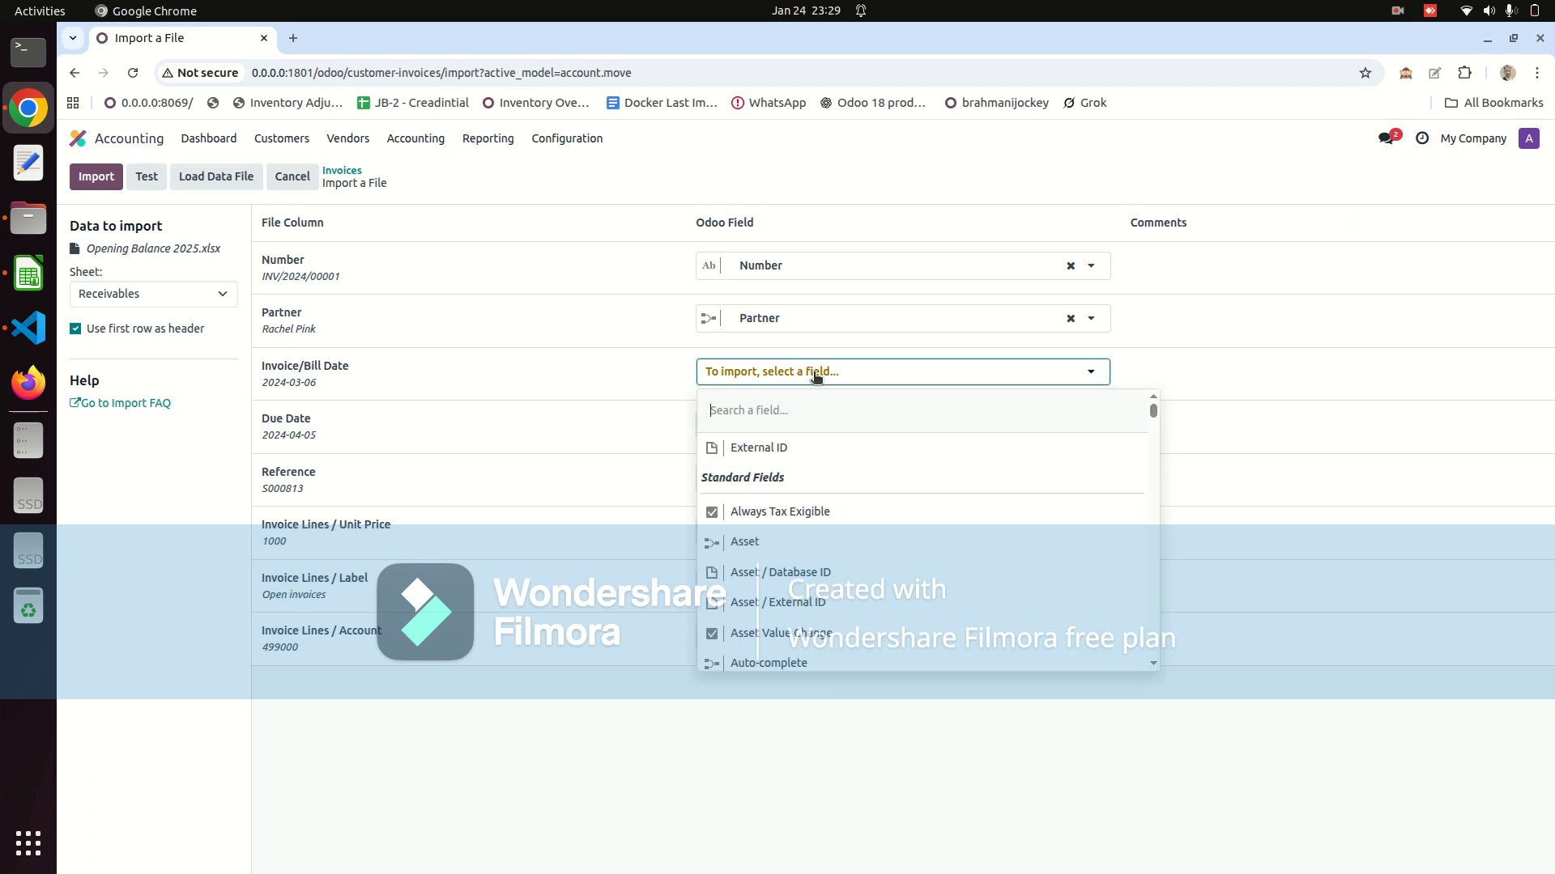
type("date")
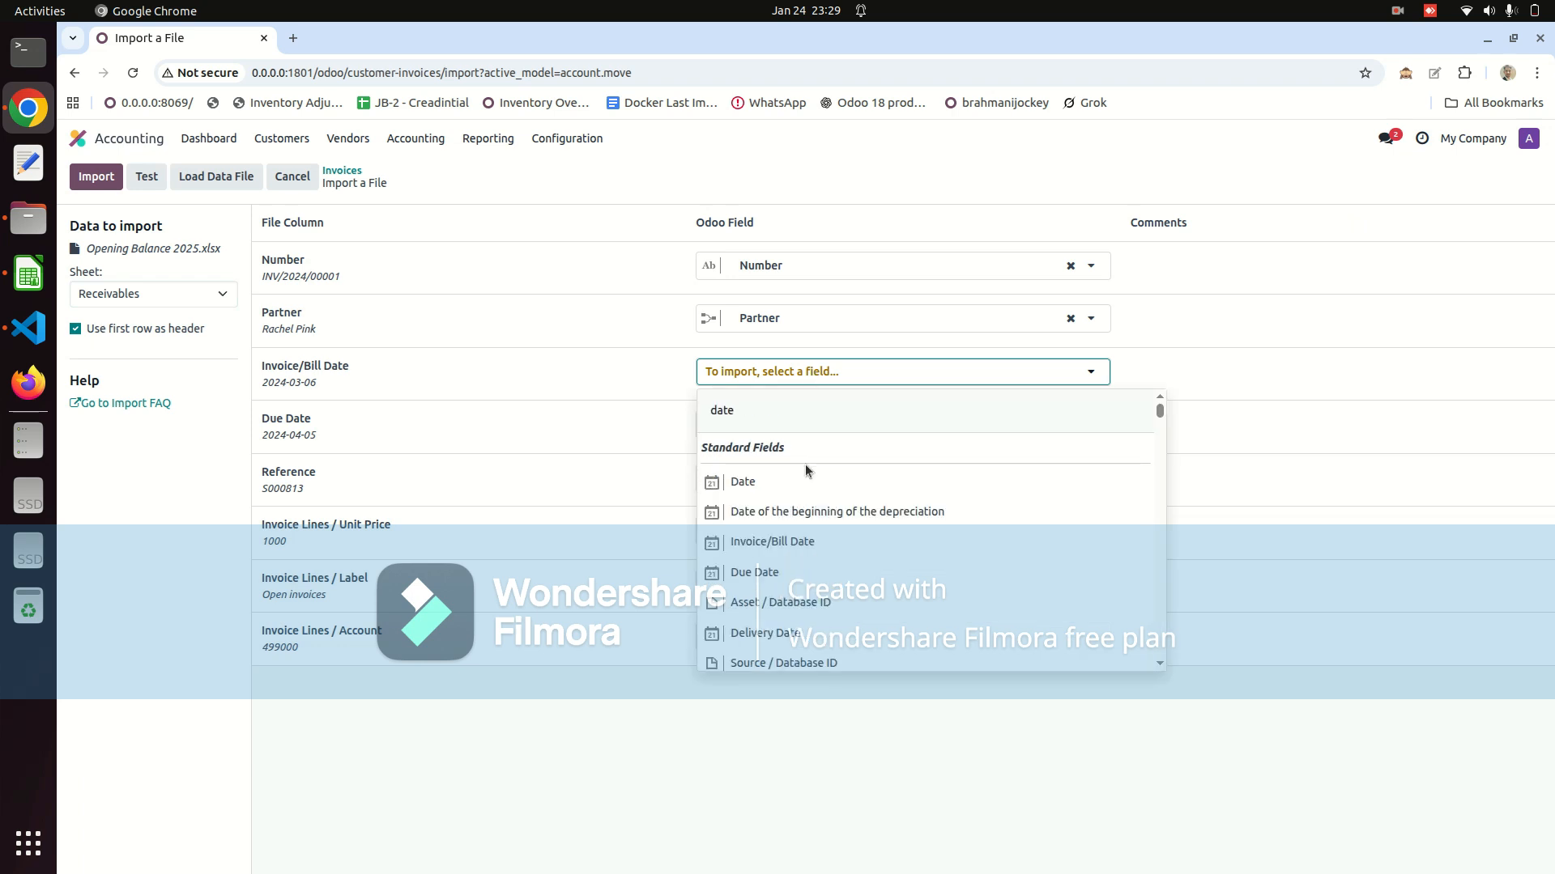
left_click(797, 547)
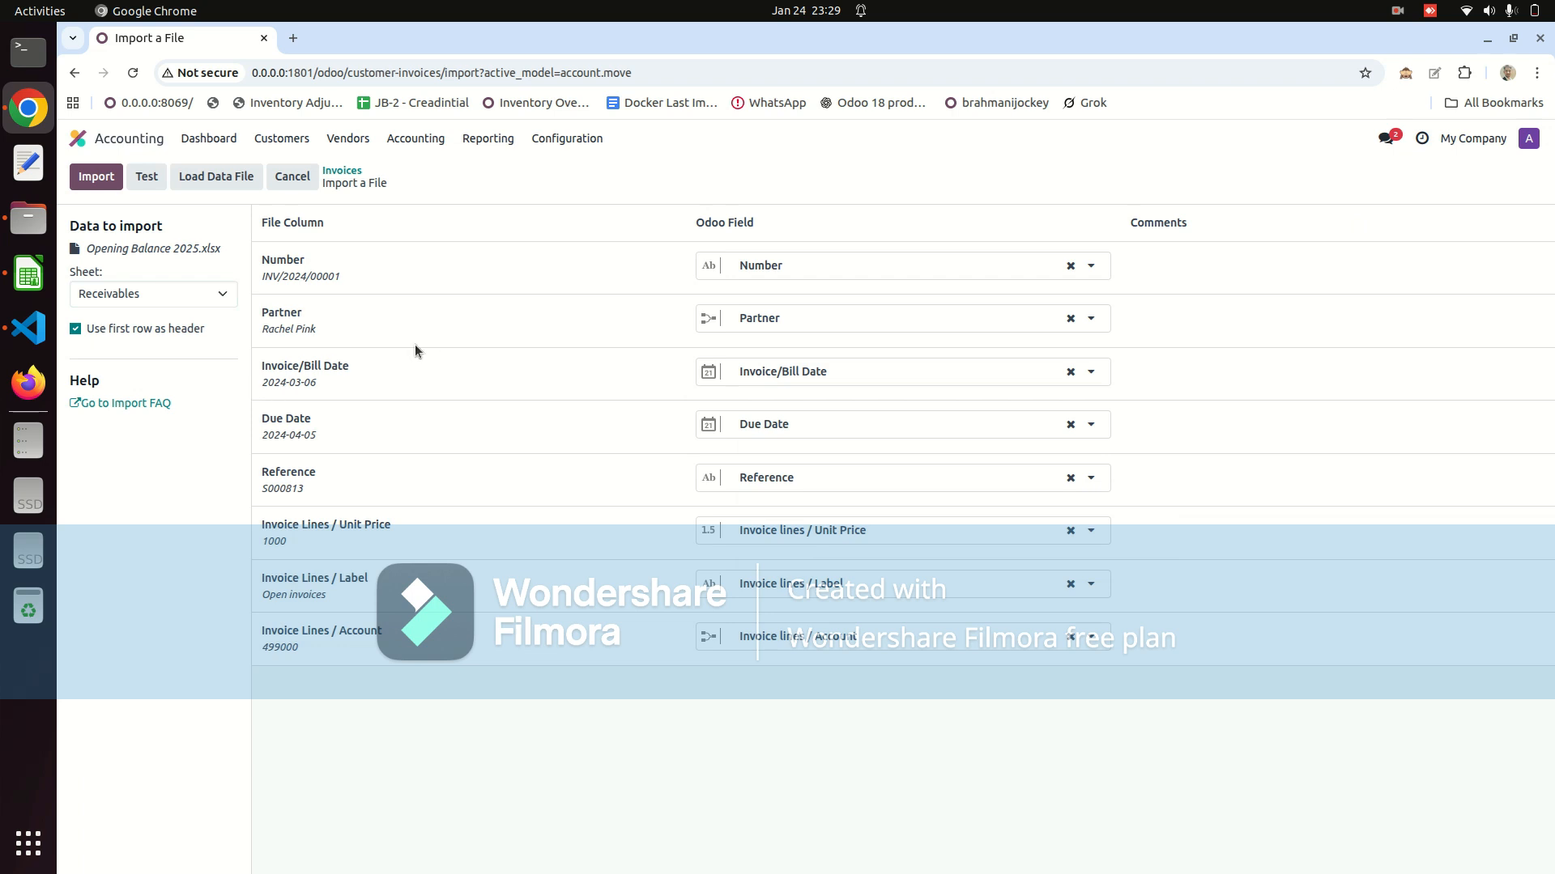
Test the Receivables import and compare its fields and Partner values with the Receivables sheet in LibreOffice Calc
left_click(30, 276)
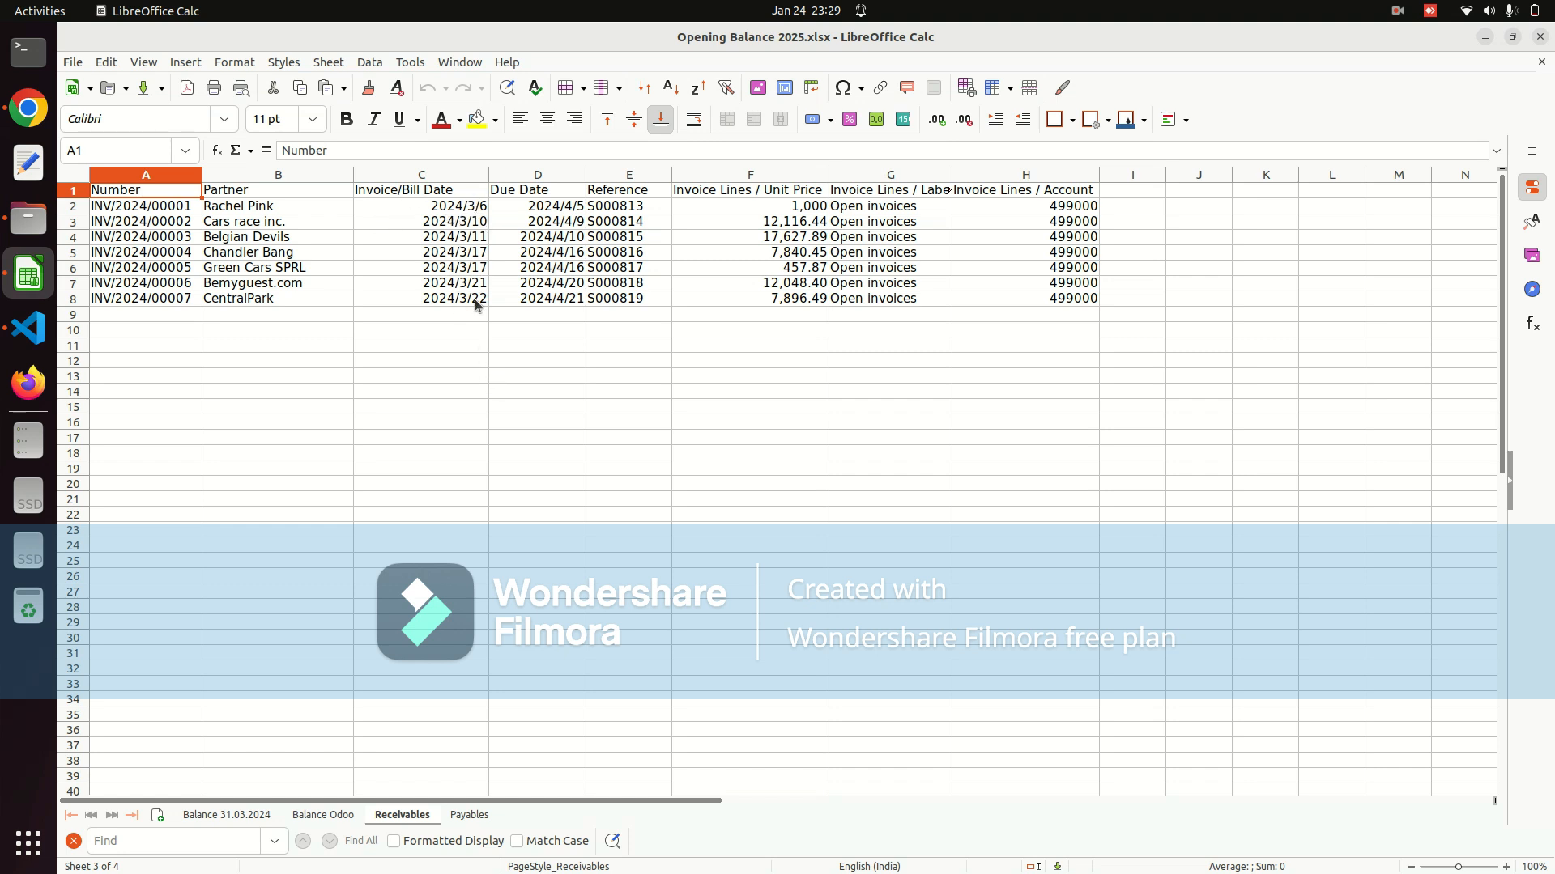
key("alt+Tab")
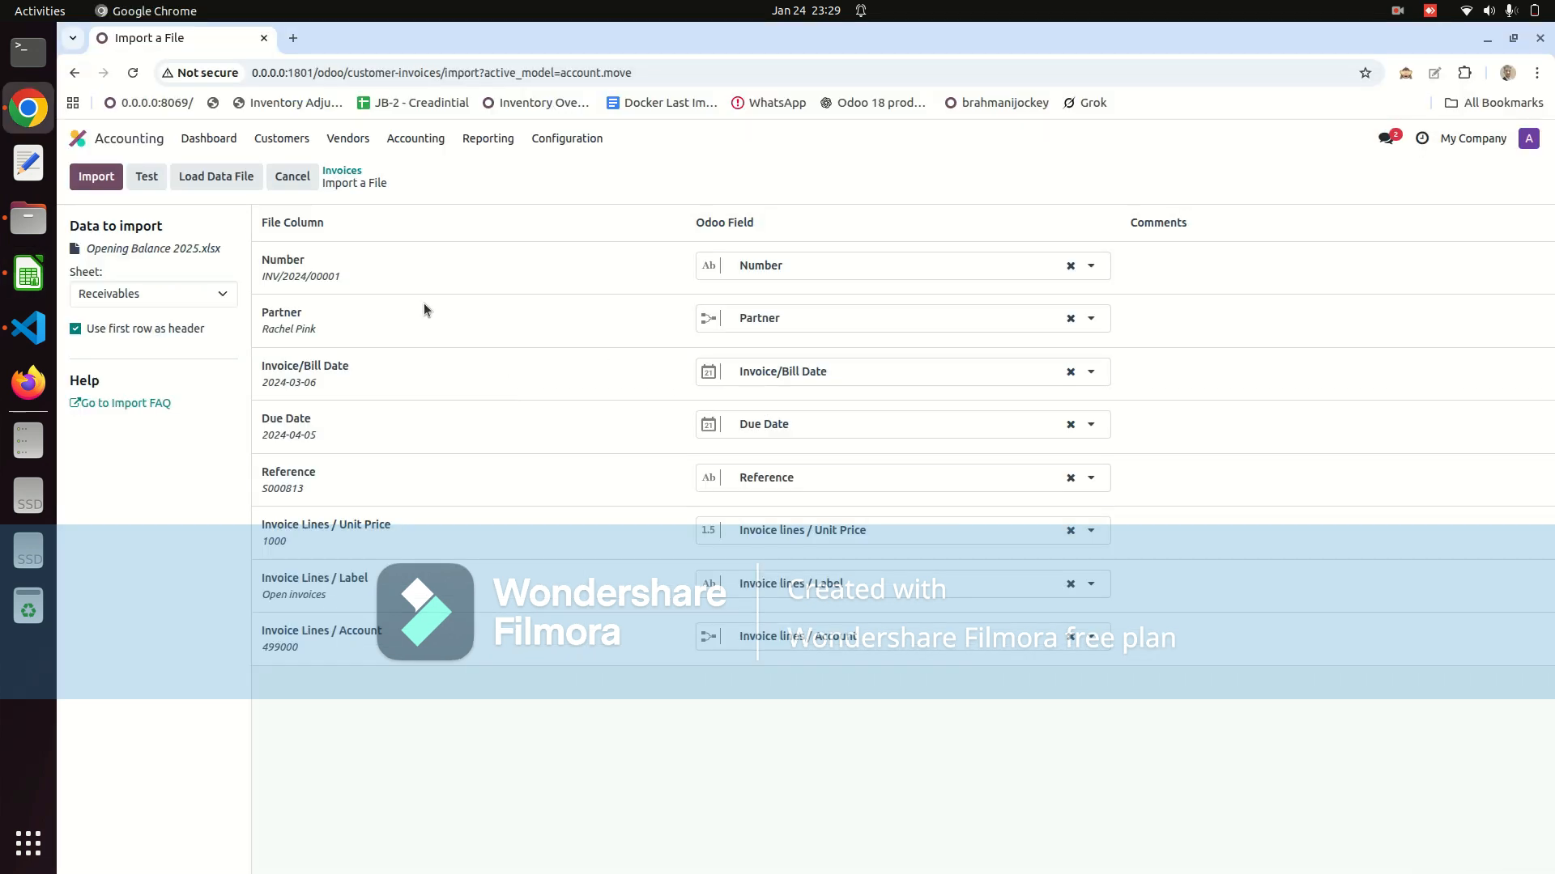
left_click(147, 176)
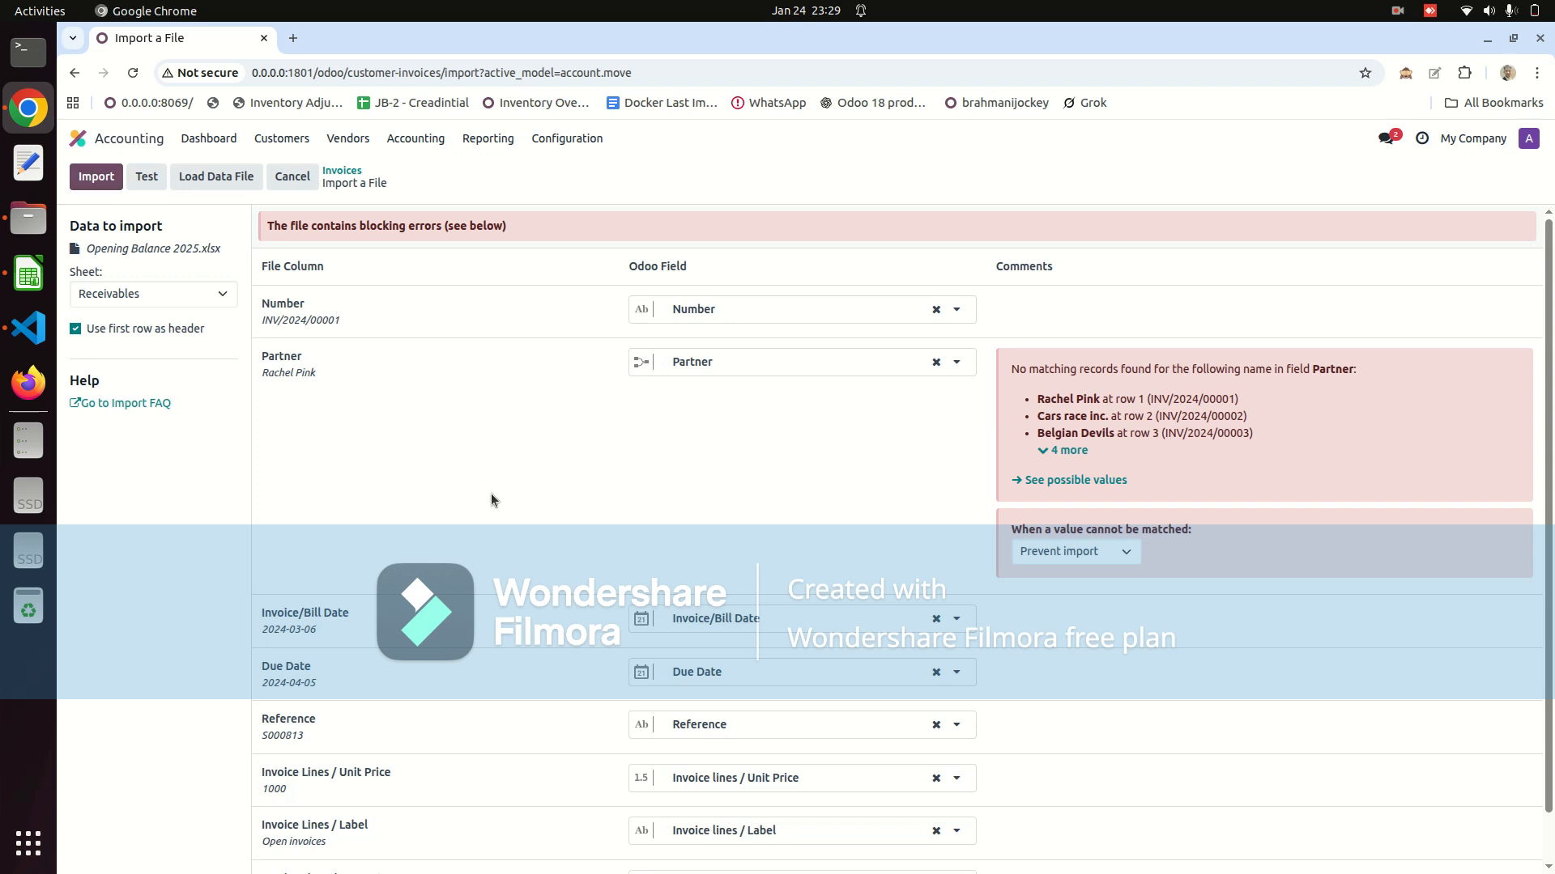
scroll(492, 495, "down", 1)
key("alt+Tab")
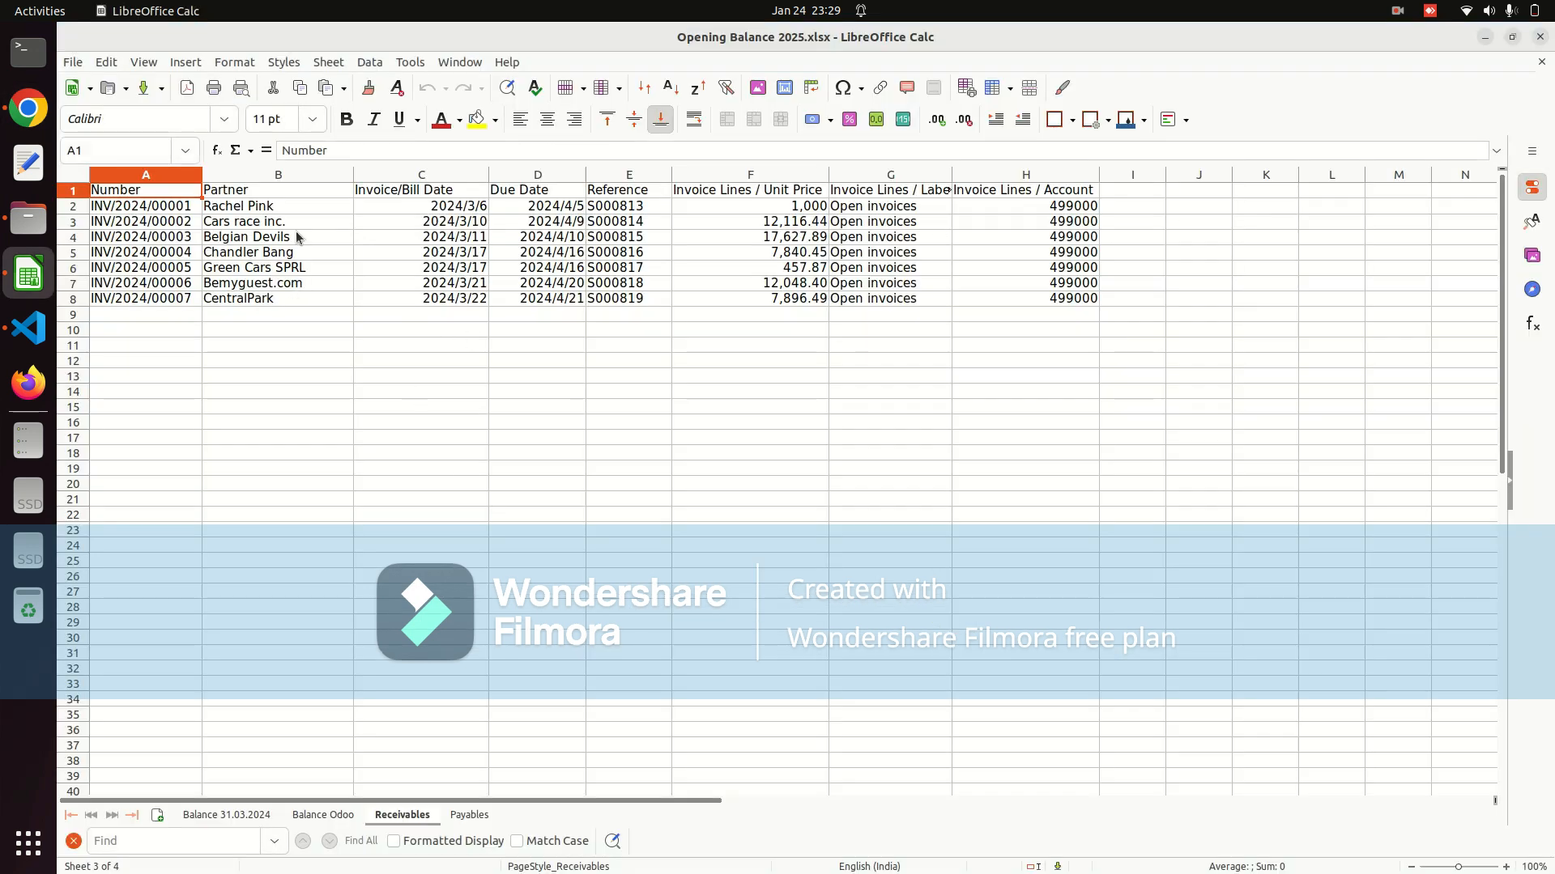
Select the first partner's name in the Receivables sheet, and open the customer Invoices list in a duplicate of the Odoo tab in Chrome
left_click(237, 213)
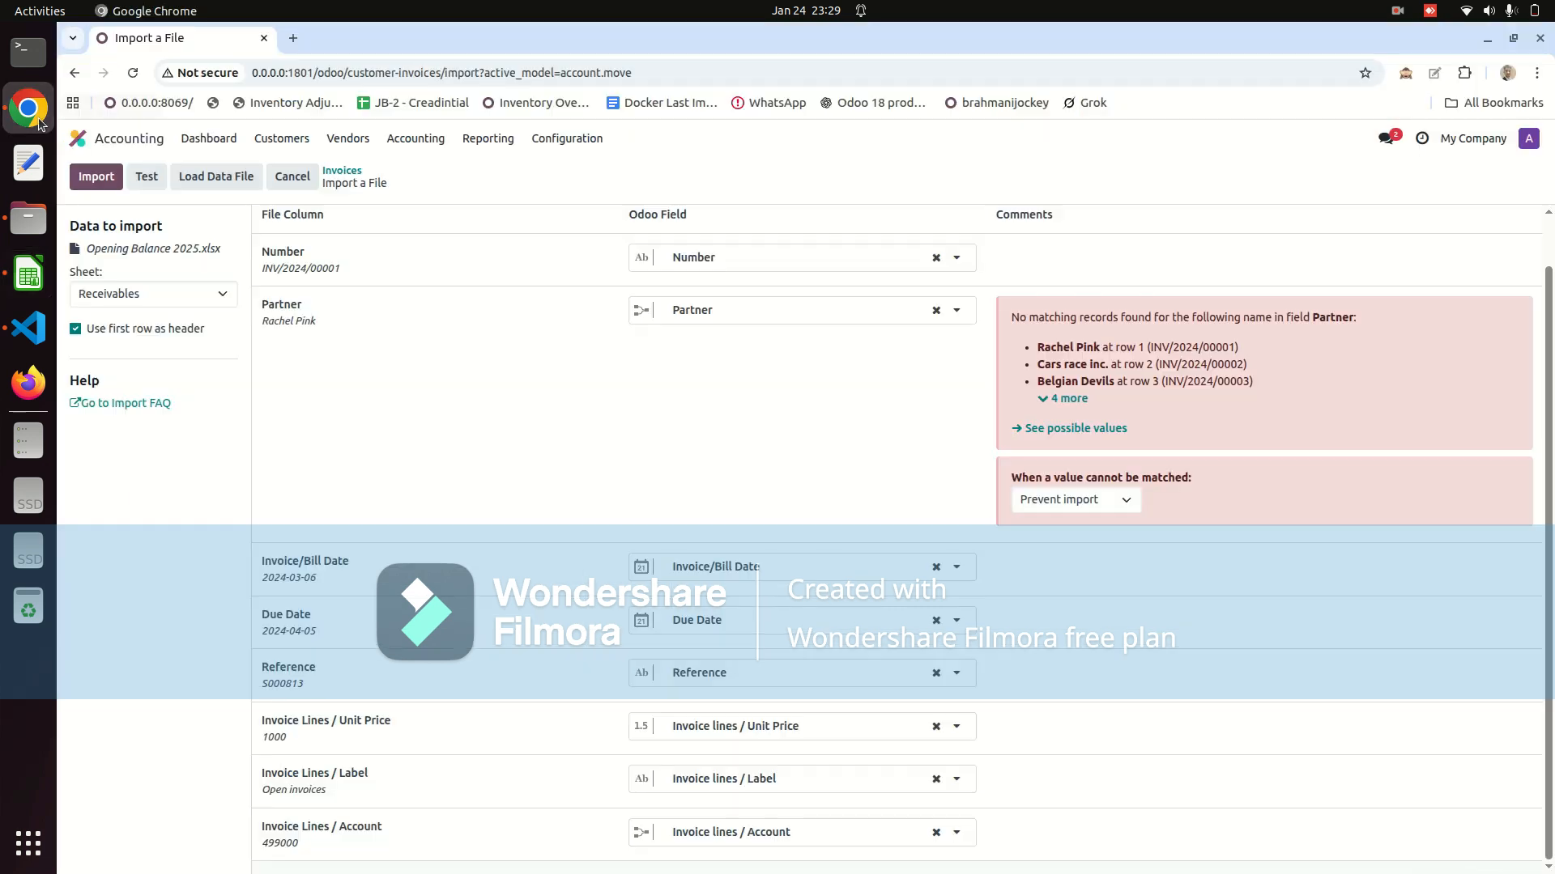
left_click(29, 108)
left_click(294, 38)
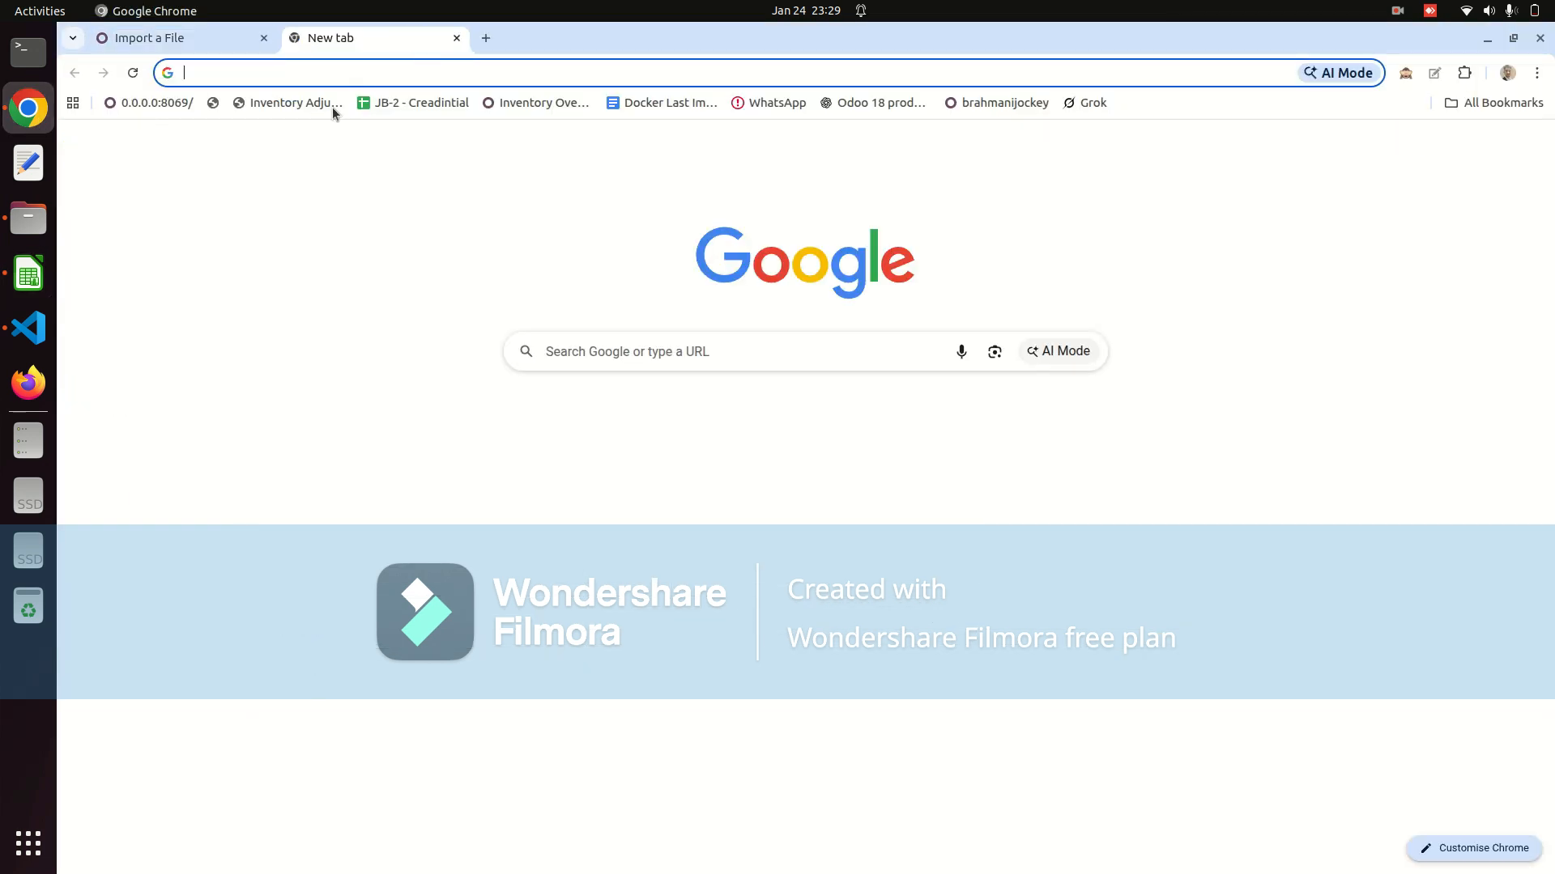
left_click(219, 39)
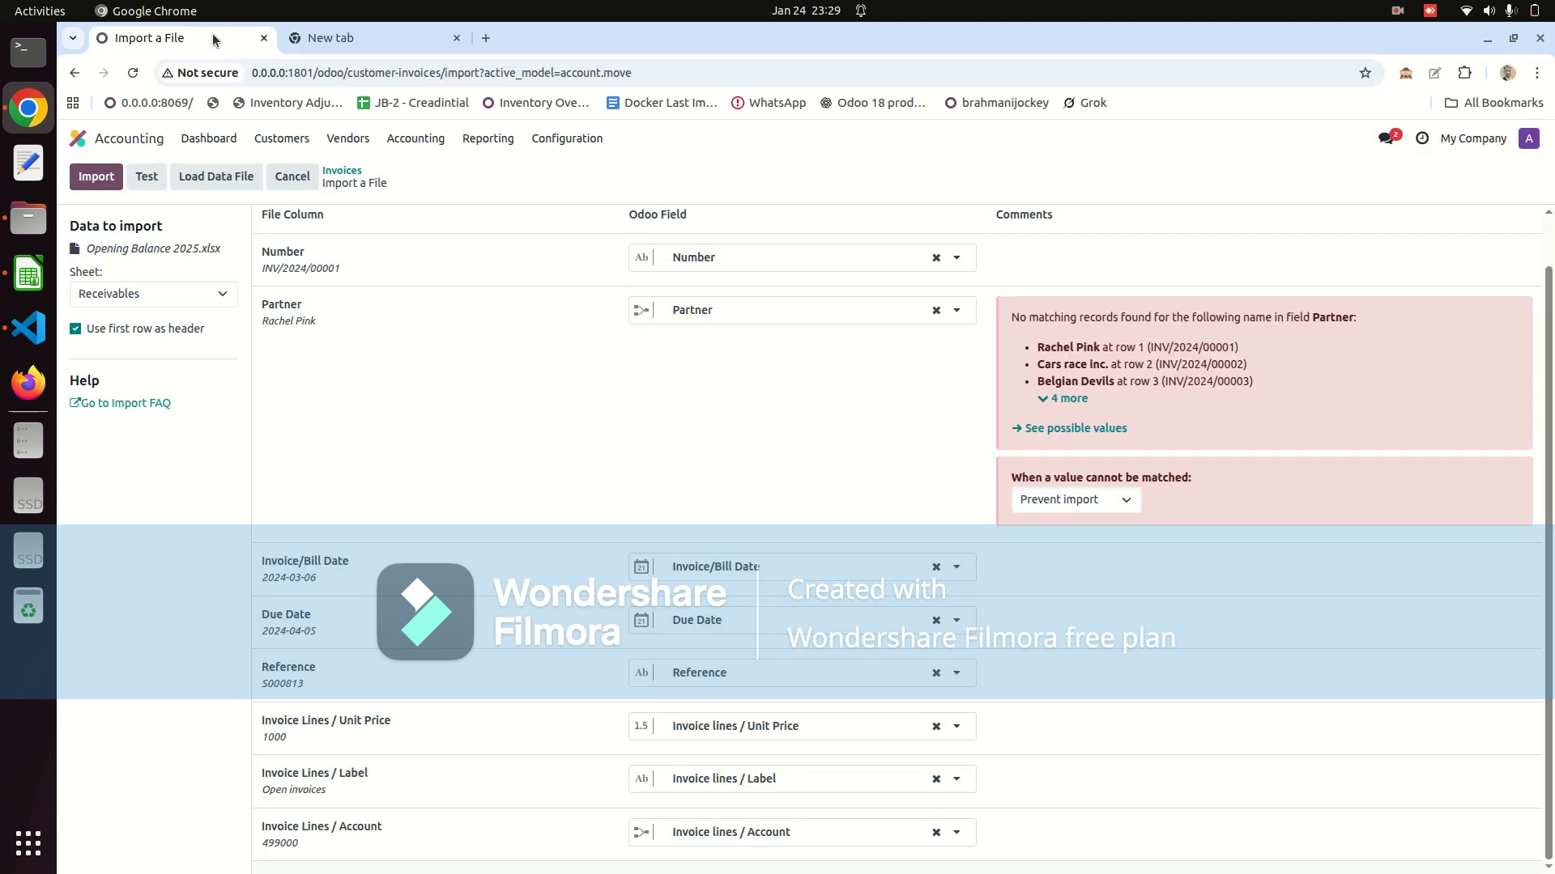
right_click(213, 50)
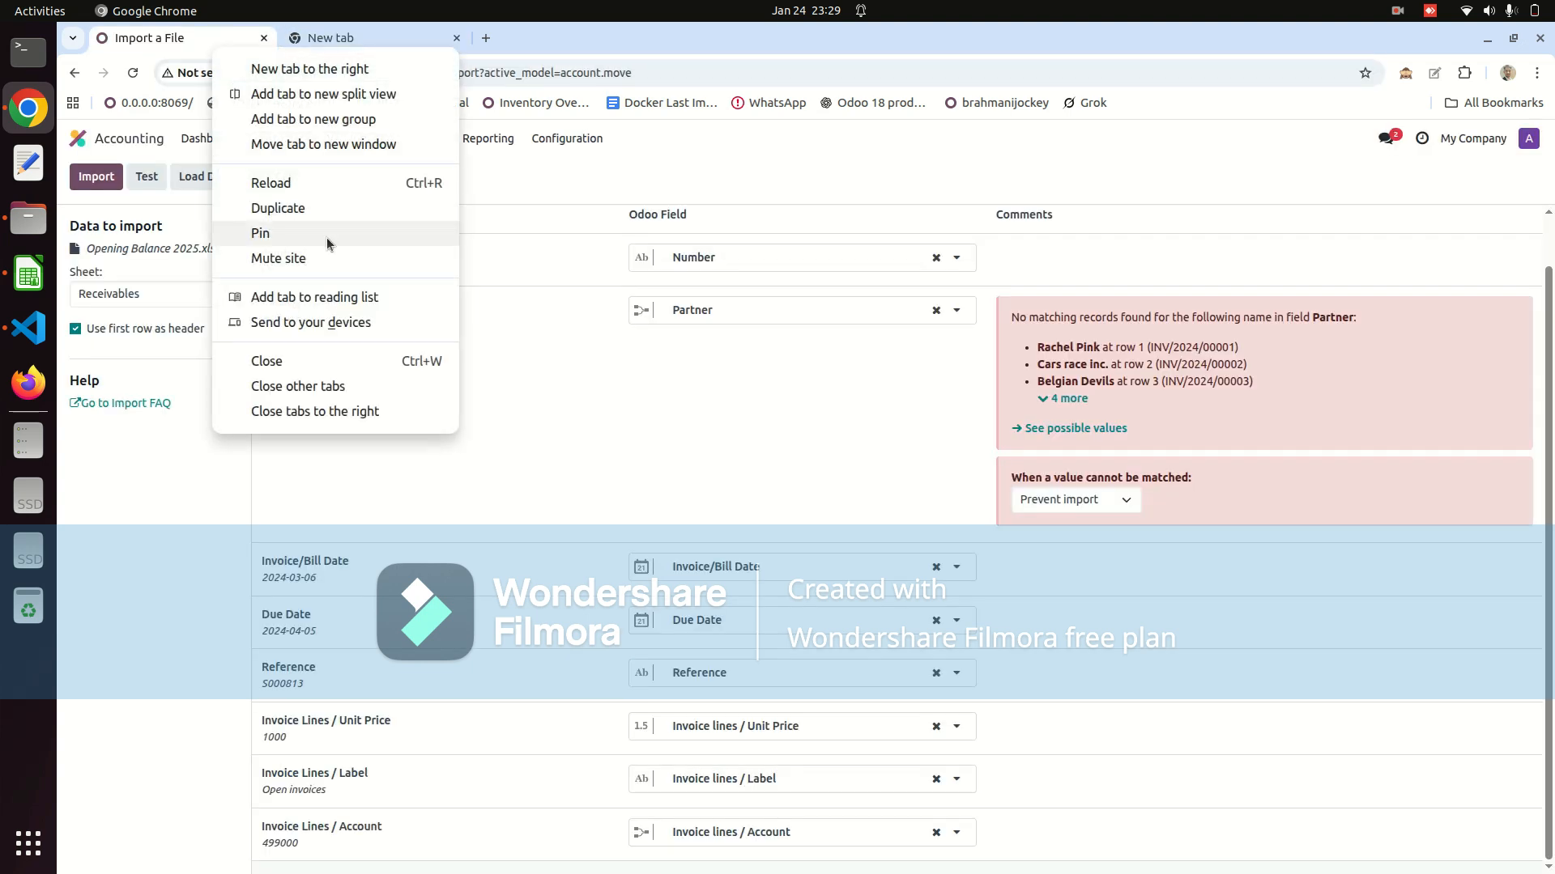
left_click(323, 202)
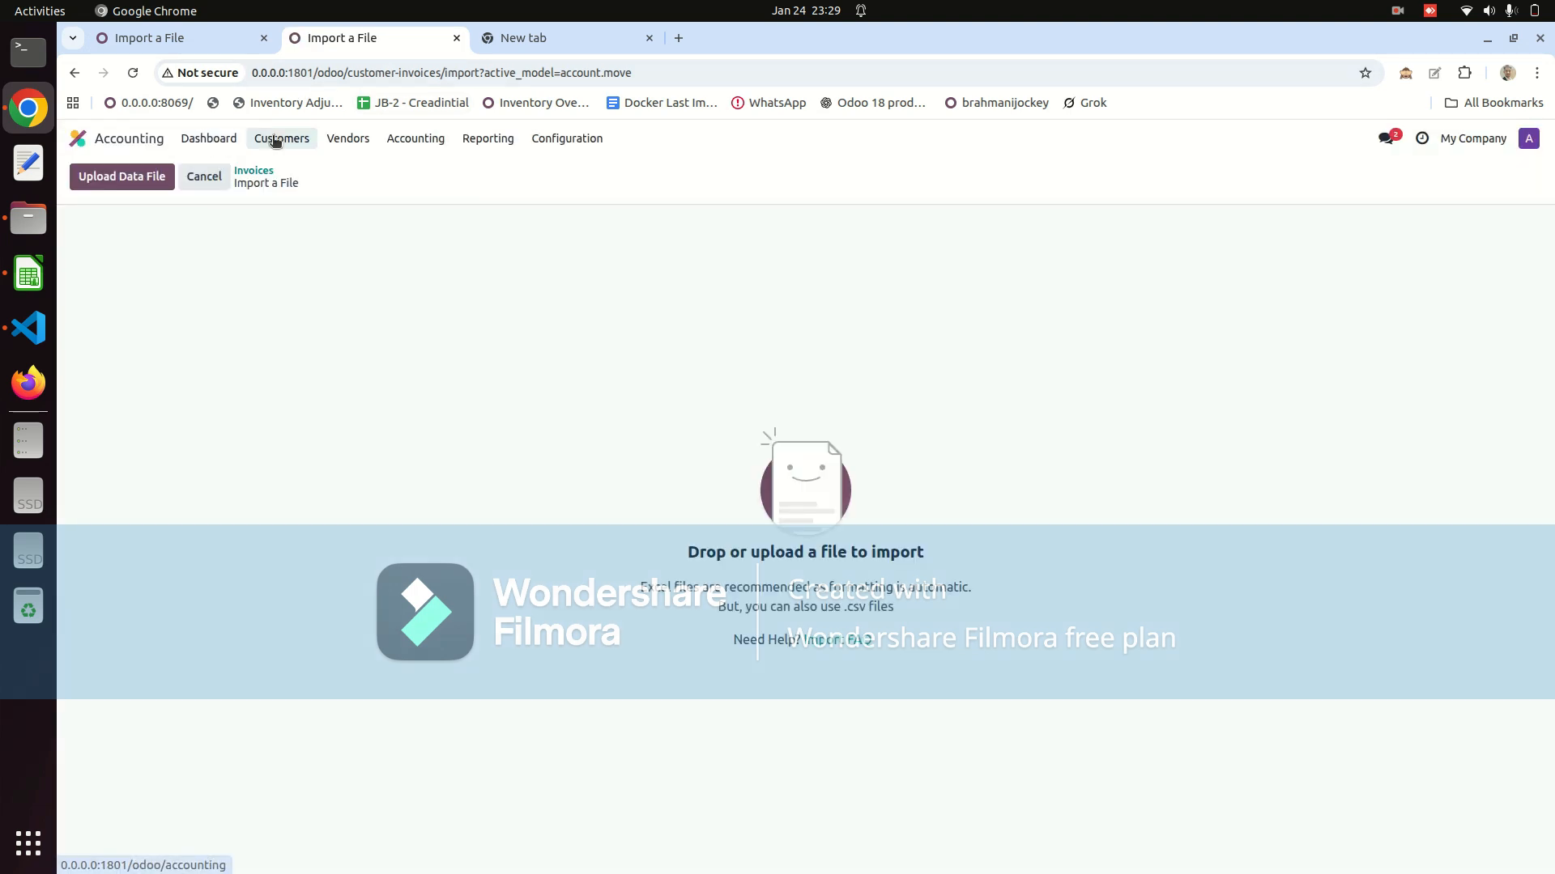
left_click(276, 138)
left_click(288, 169)
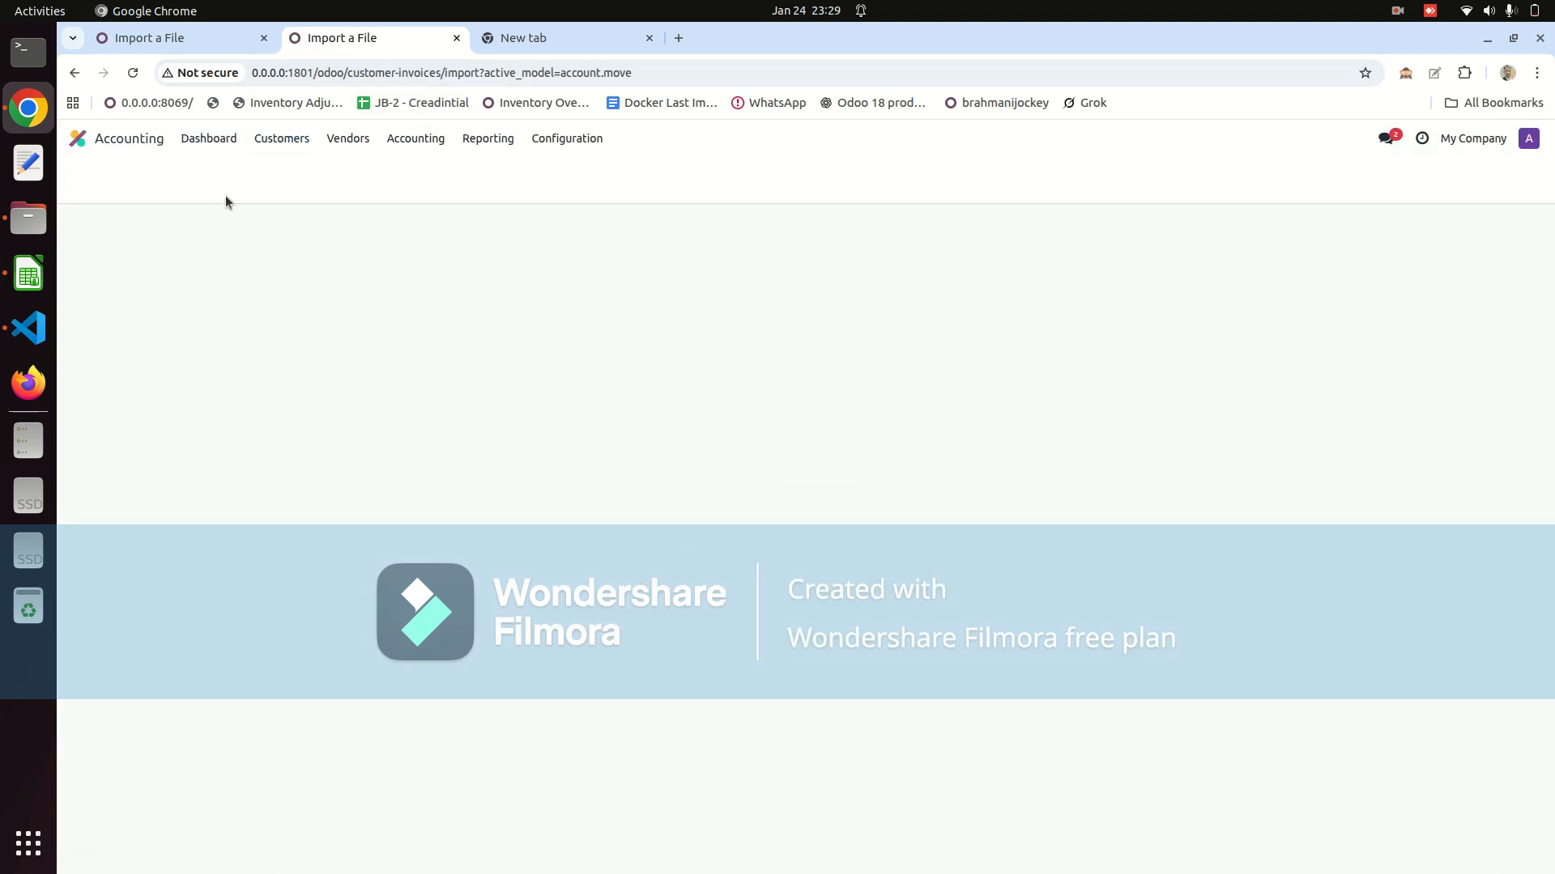
Start a new customer invoice and create the first Receivables partner as a company contact from its Customer field
left_click(90, 176)
type("Rachel Pink")
left_click(235, 356)
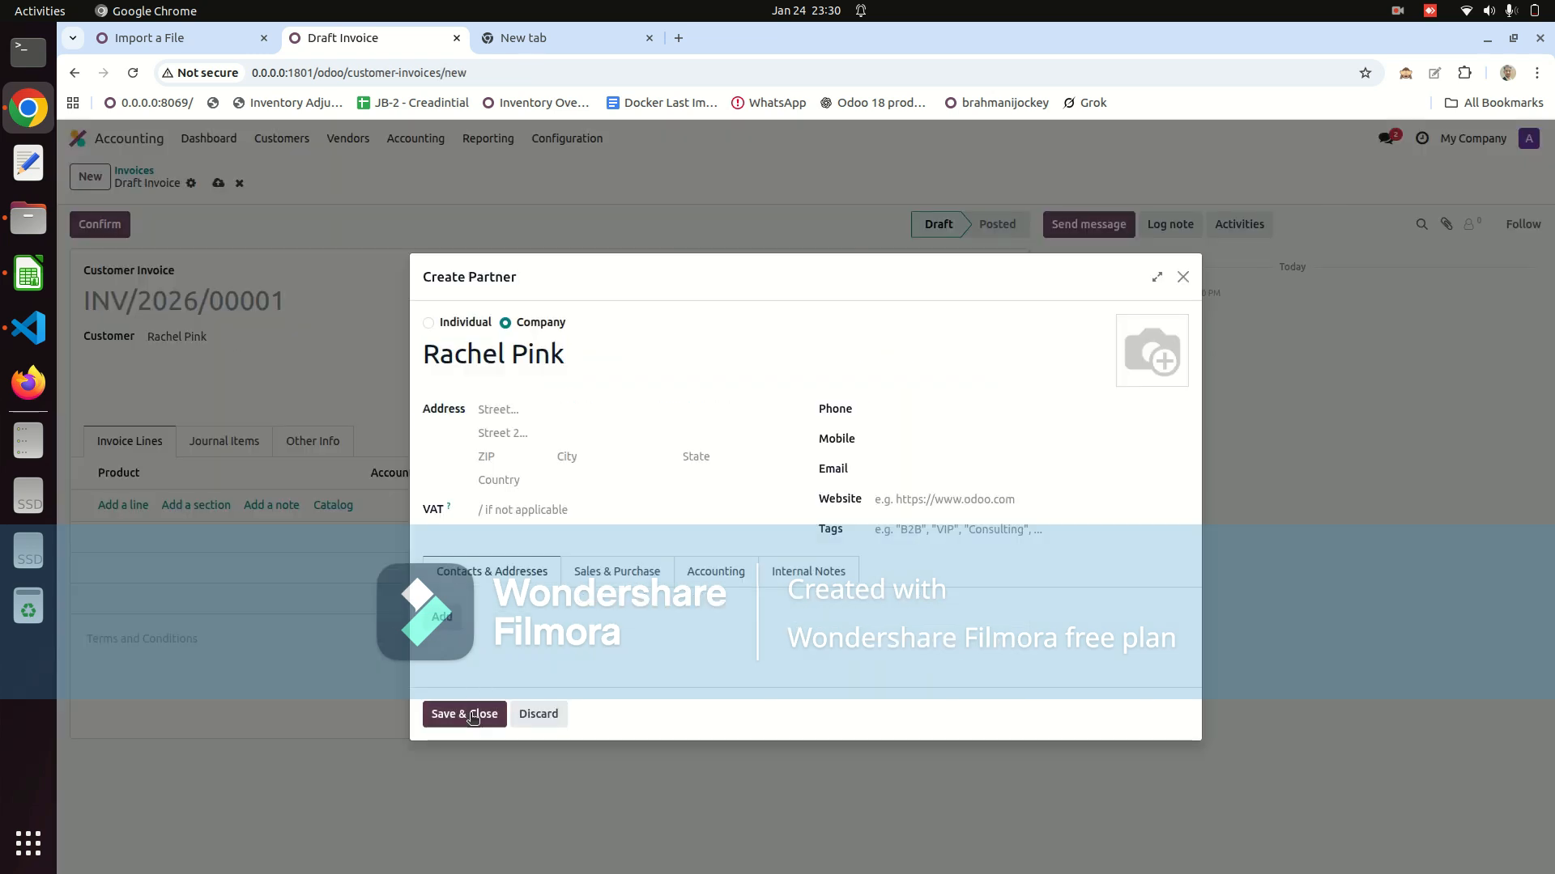
left_click(473, 718)
Copy Cars race inc. from the Receivables sheet and create it as a partner from the draft invoice's Customer field
key("alt+Tab")
left_click(232, 223)
key("ctrl+c")
key("alt+Tab")
key("ctrl+v")
left_click(223, 359)
left_click(470, 718)
Copy Belgian Devils from the Receivables sheet and create it as a partner from the draft invoice's Customer field
key("alt+Tab")
left_click(245, 239)
key("ctrl+c")
key("alt+Tab")
key("ctrl+v")
key("alt+Tab")
key("alt+Tab")
left_click(473, 713)
Copy the partner name in row 5 of the Receivables sheet and create that partner from the draft invoice's Customer field
key("alt+Tab")
left_click(245, 254)
key("ctrl+c")
key("alt+Tab")
key("ctrl+v")
left_click(233, 361)
left_click(459, 711)
Copy Green Cars SPRL from the Receivables sheet and create it as a partner from the draft invoice's Customer field
key("alt+Tab")
left_click(244, 267)
key("ctrl+c")
key("alt+Tab")
key("ctrl+v")
left_click(243, 361)
left_click(469, 717)
Copy Bemyguest.com from the Receivables sheet and create it as a partner from the draft invoice's Customer field
key("alt+Tab")
left_click(245, 283)
key("ctrl+c")
key("alt+Tab")
key("ctrl+v")
left_click(243, 361)
Copy CentralPark from the Receivables sheet and create it as a partner from the draft invoice's Customer field
key("alt+Tab")
left_click(268, 300)
key("ctrl+c")
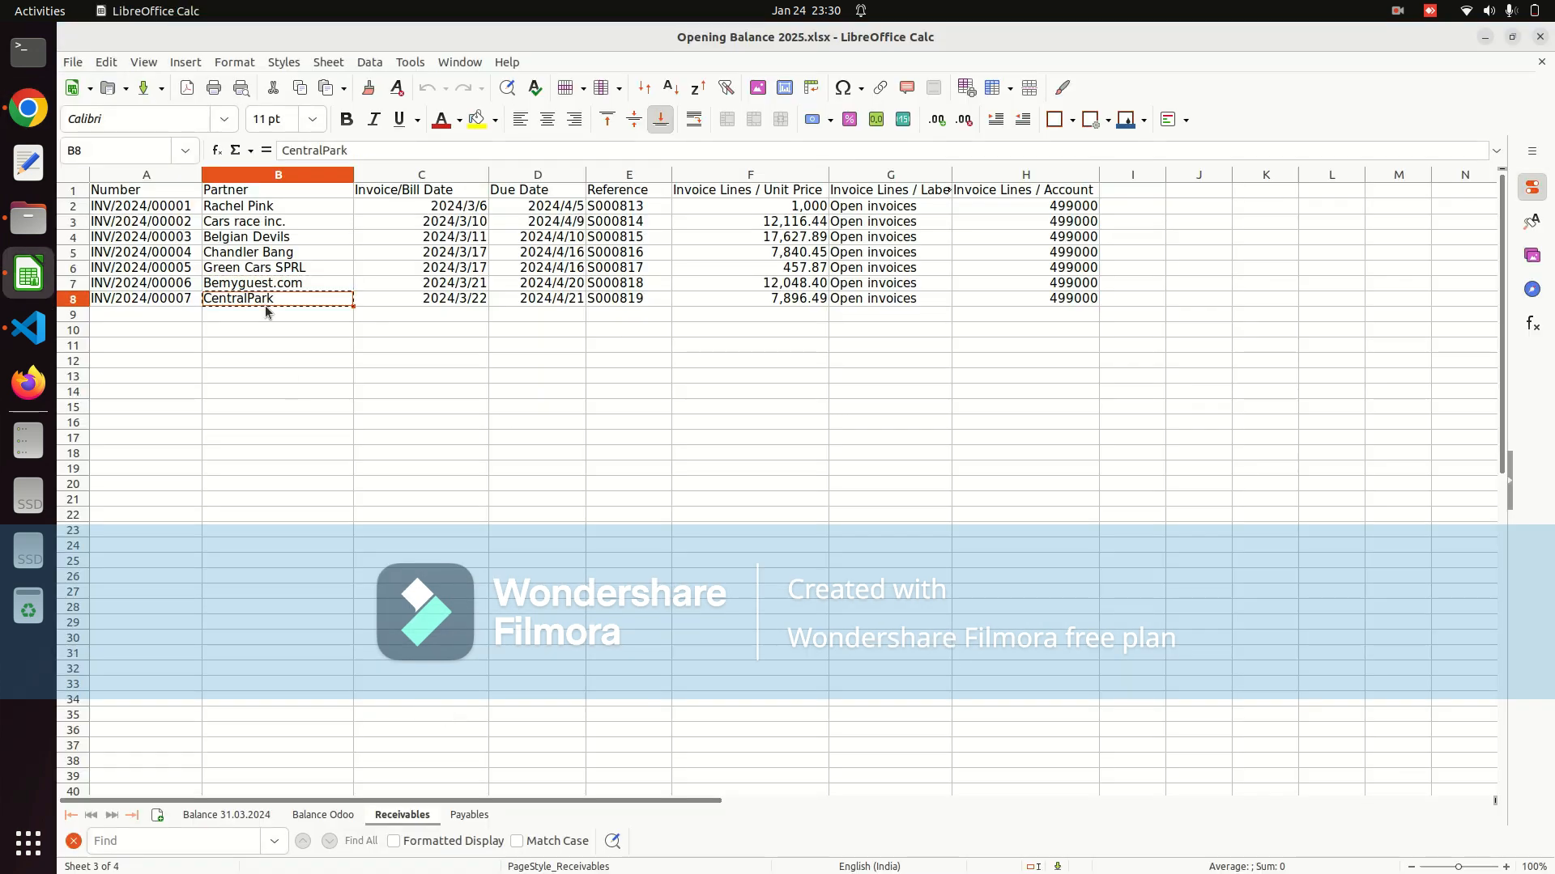
key("alt+Tab")
key("ctrl+v")
left_click(243, 361)
left_click(466, 716)
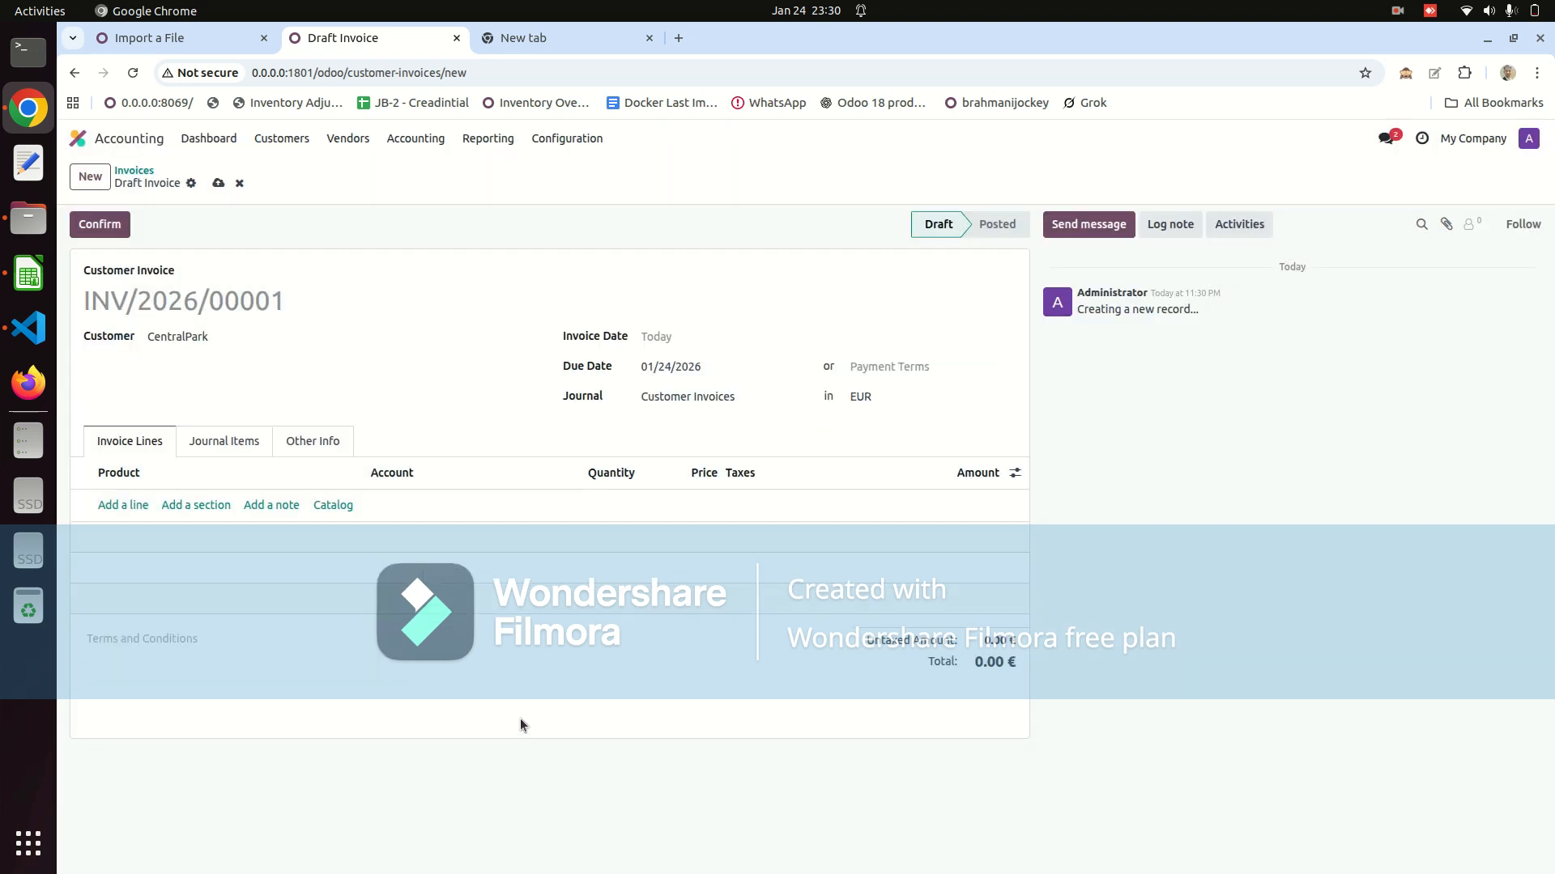
Discard the draft customer invoice and start a new vendor bill
left_click(239, 183)
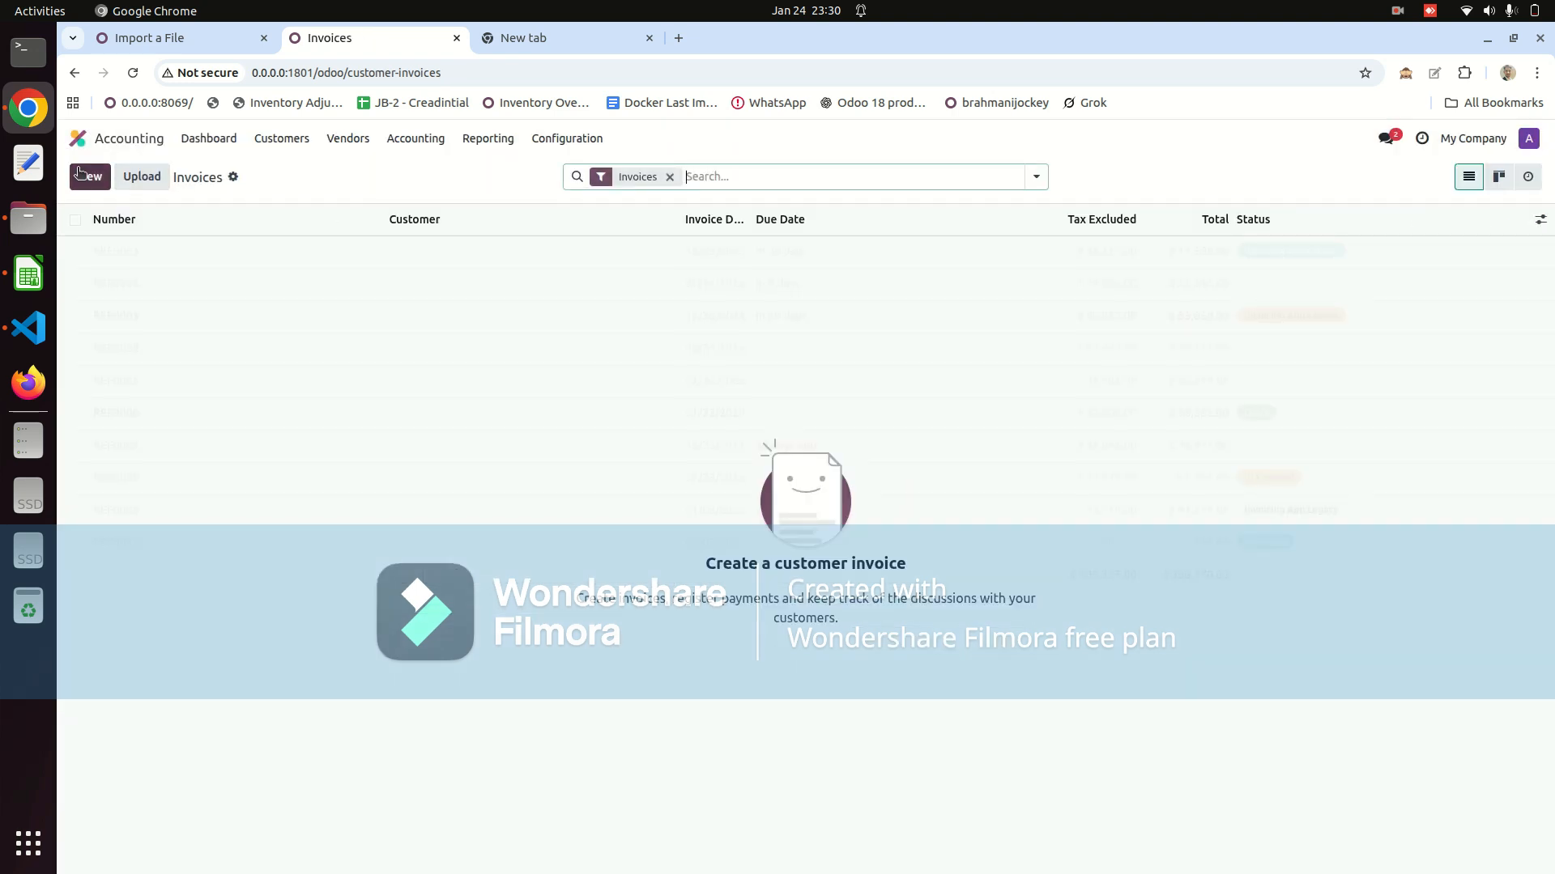
left_click(348, 138)
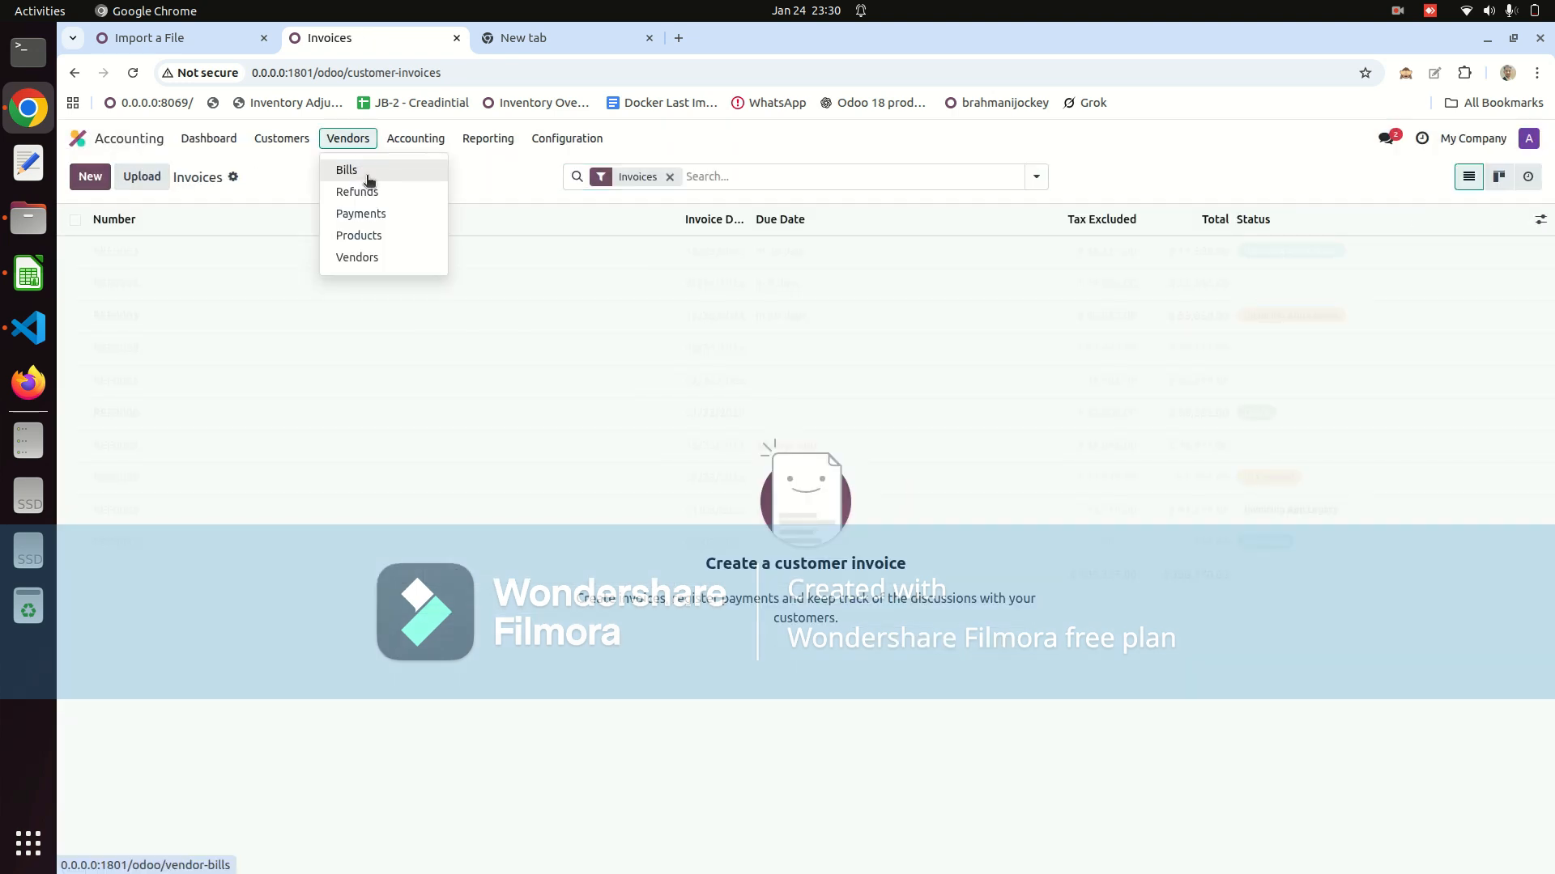
left_click(368, 176)
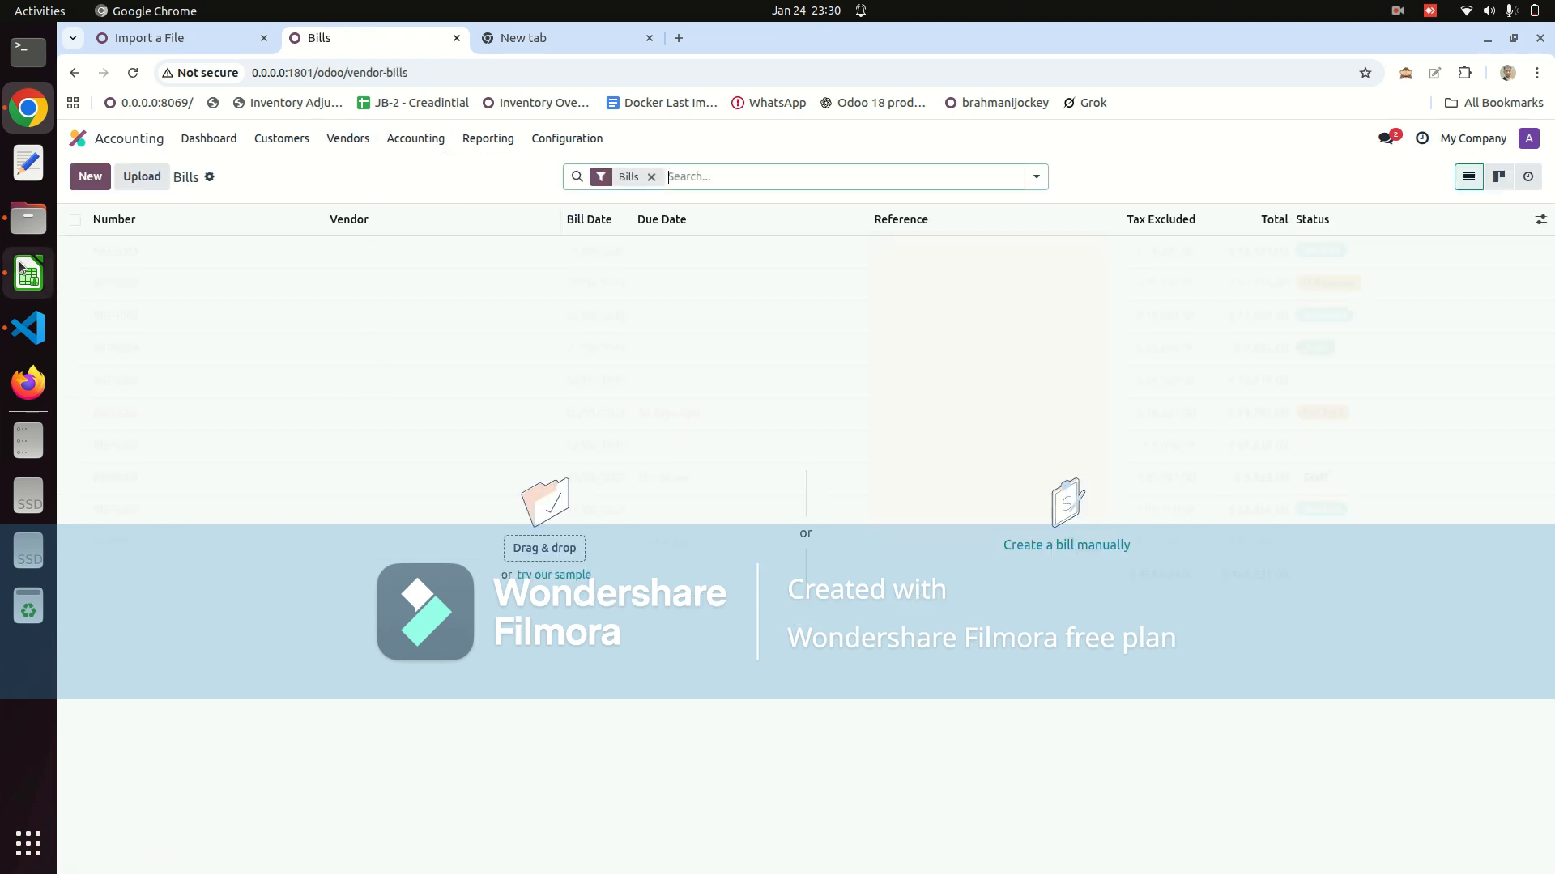
left_click(90, 177)
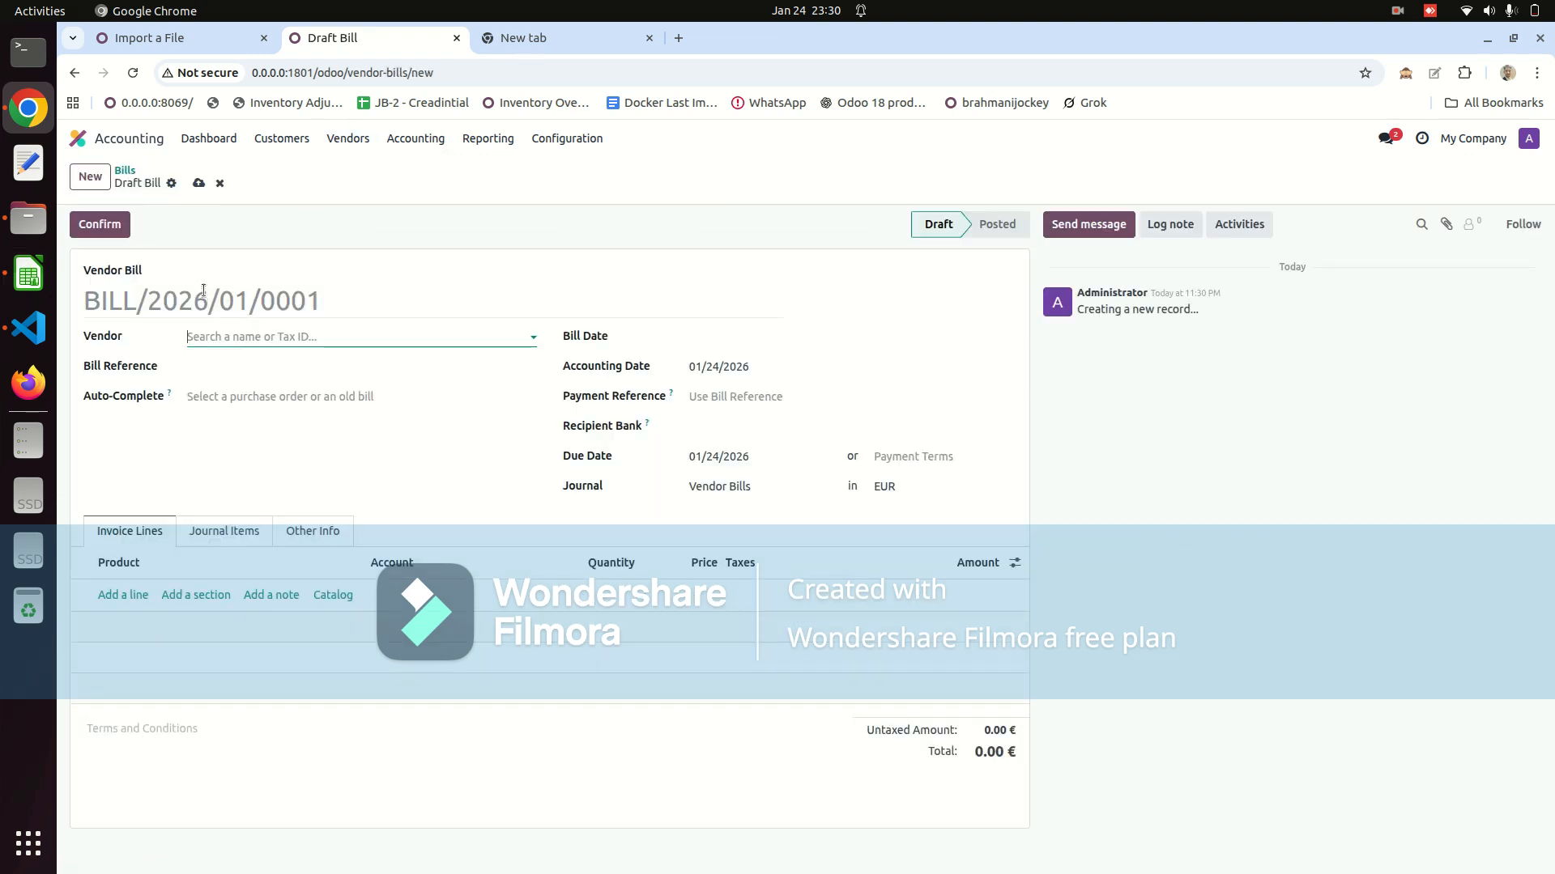
left_click(225, 327)
Copy Plant Factory from the Payables sheet and create it as a partner from the draft bill's Vendor field
left_click(29, 276)
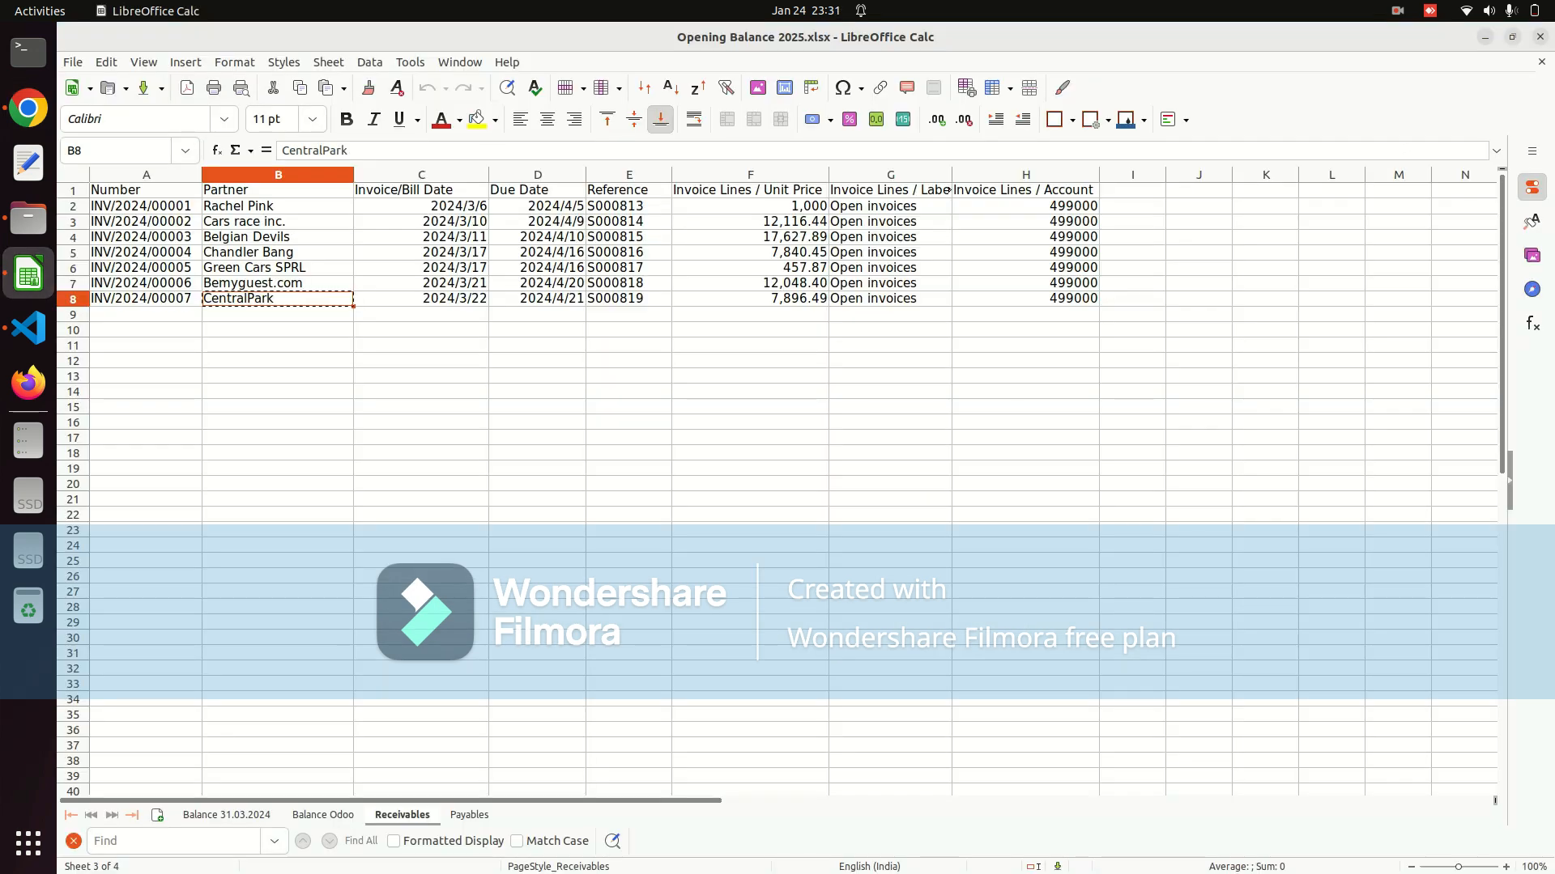
left_click(468, 816)
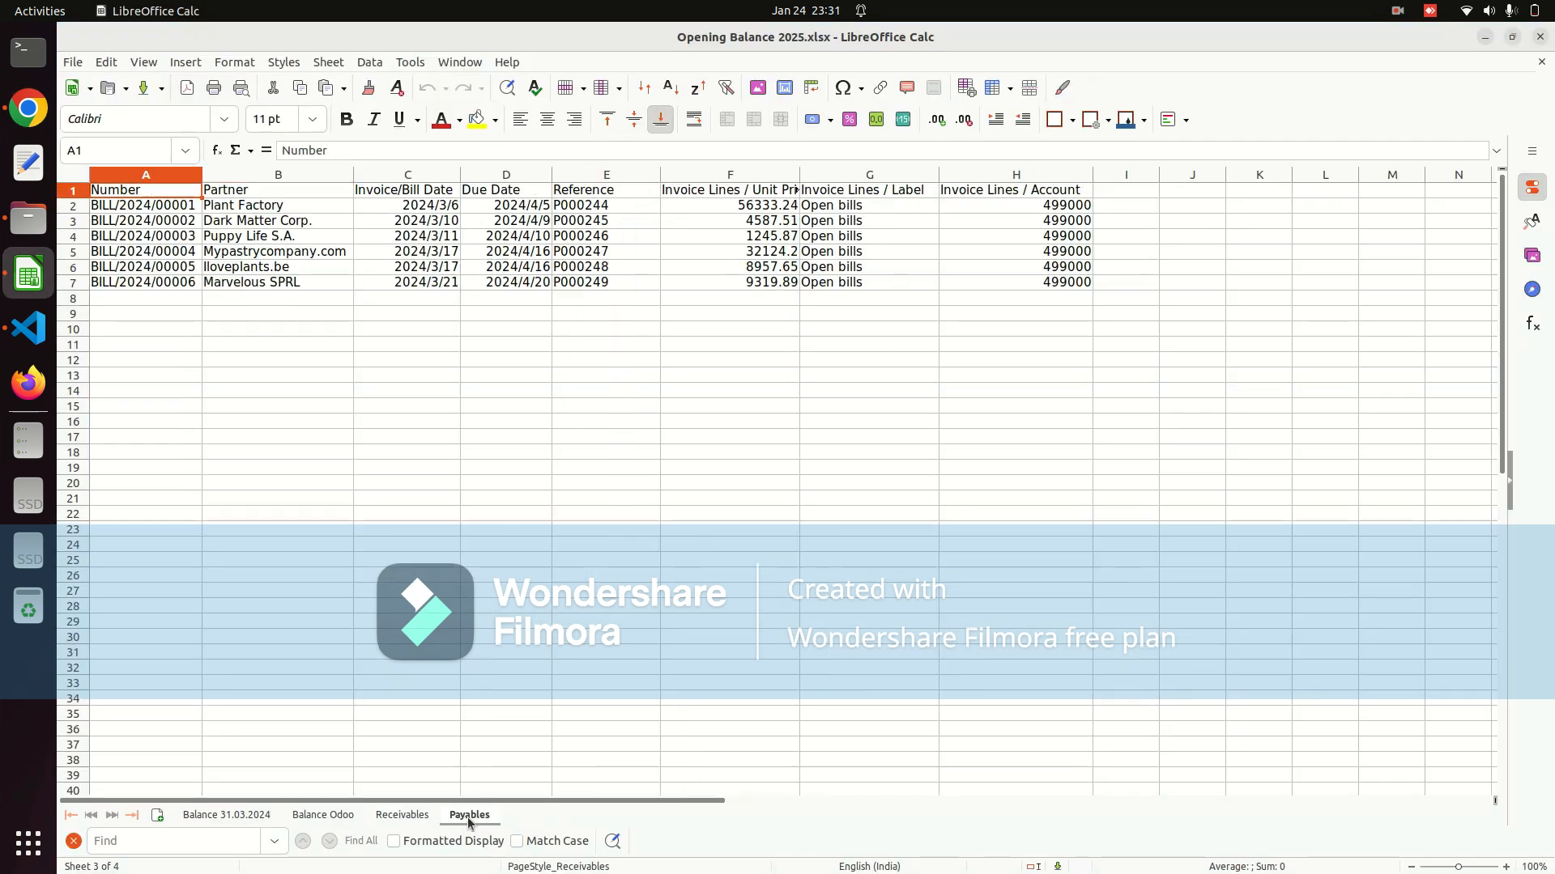
left_click(278, 206)
key("alt+Tab")
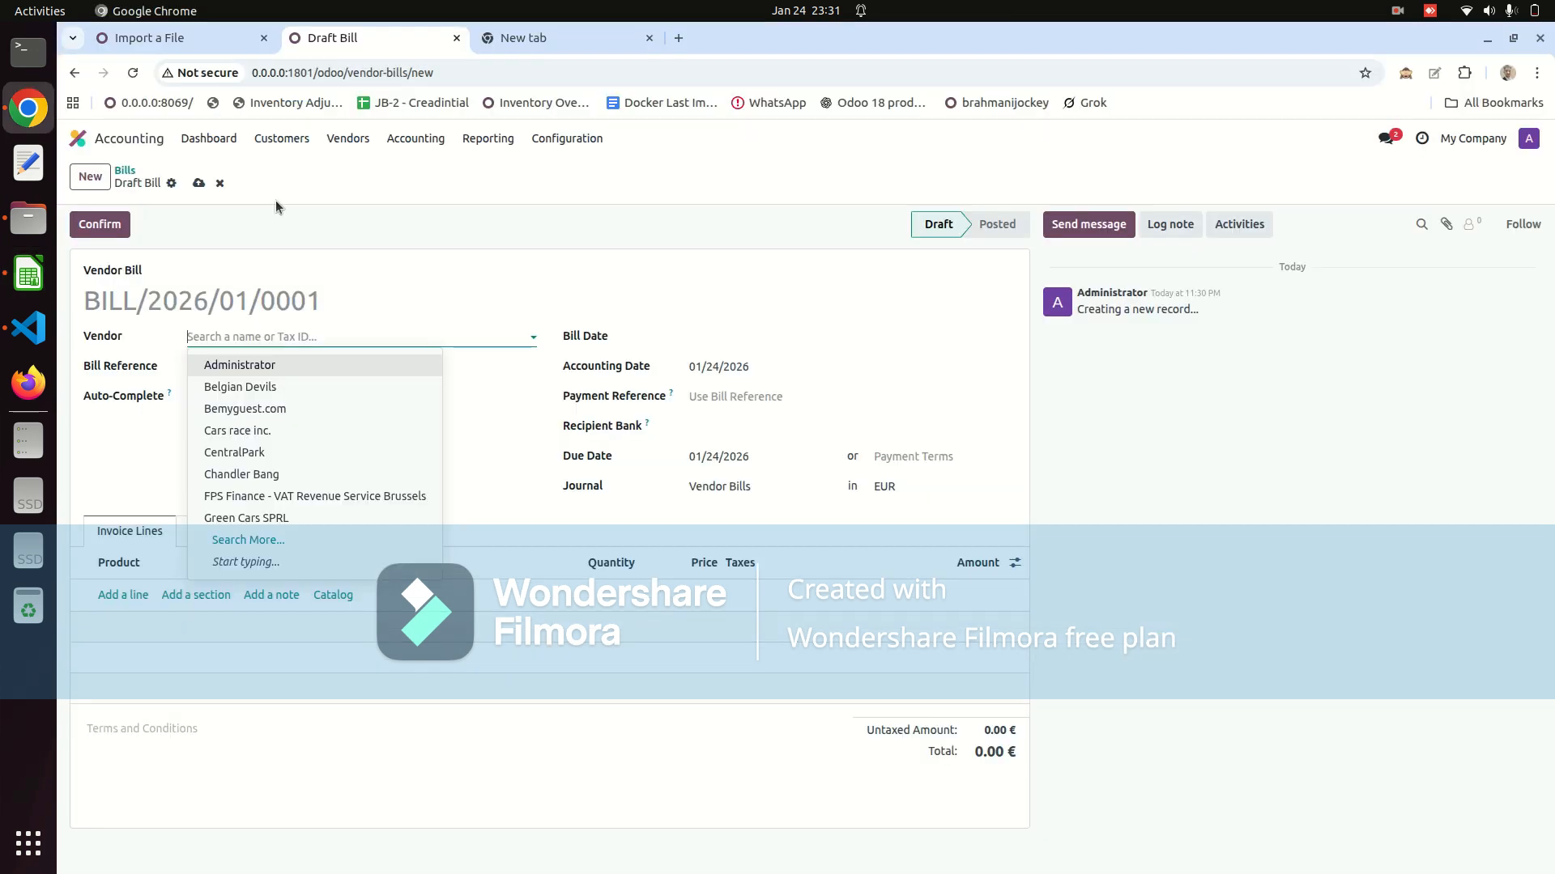
key("ctrl+v")
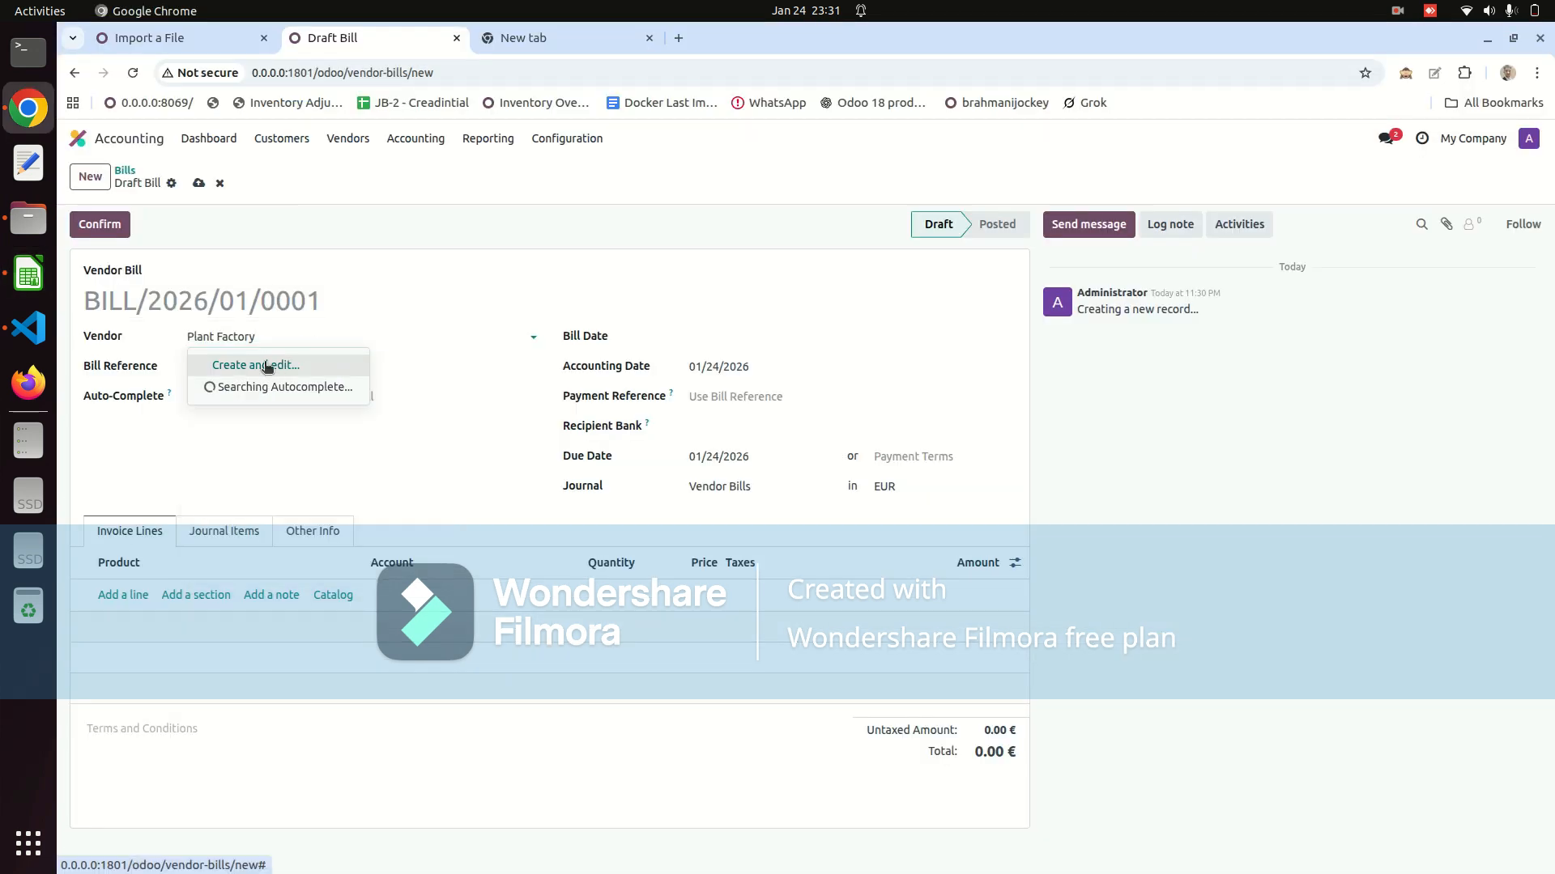
left_click(263, 362)
left_click(464, 713)
Copy Dark Matter Corp. from the Payables sheet and create it as a partner from the draft bill's Vendor field
key("alt+Tab")
left_click(268, 224)
key("ctrl+c")
key("alt+Tab")
key("ctrl+v")
left_click(252, 361)
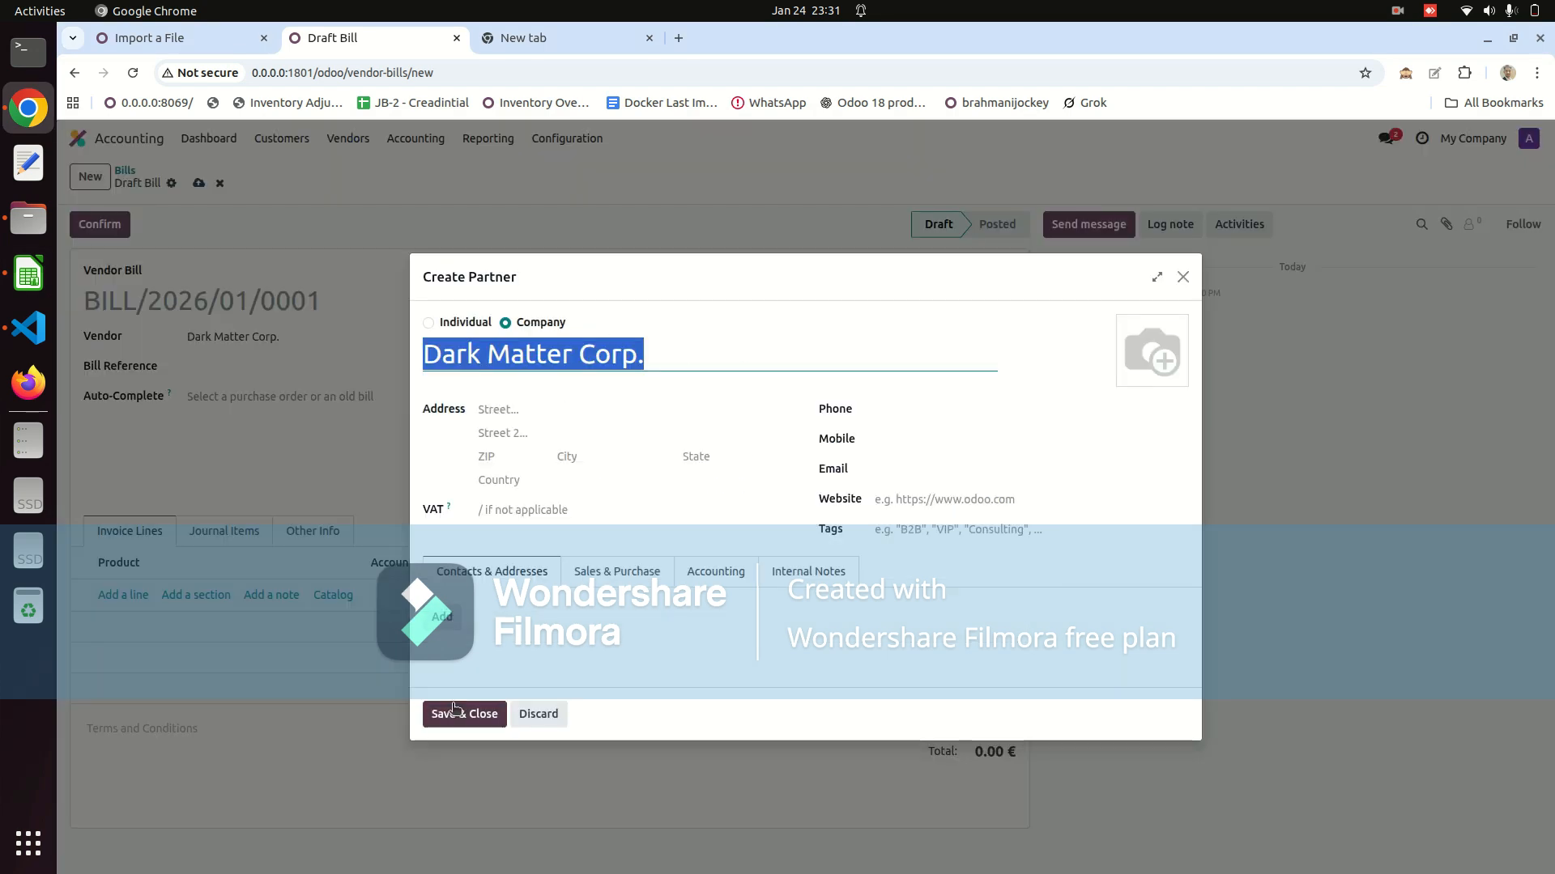
Copy Puppy Life S.A. from the Payables sheet and create it as a partner from the draft bill's Vendor field
key("alt+Tab")
left_click(275, 236)
key("ctrl+c")
key("alt+Tab")
key("ctrl+v")
left_click(254, 362)
left_click(464, 713)
Copy Mypastrycompany.com from the Payables sheet and create it as a partner from the draft bill's Vendor field
key("alt+Tab")
left_click(275, 251)
key("ctrl+c")
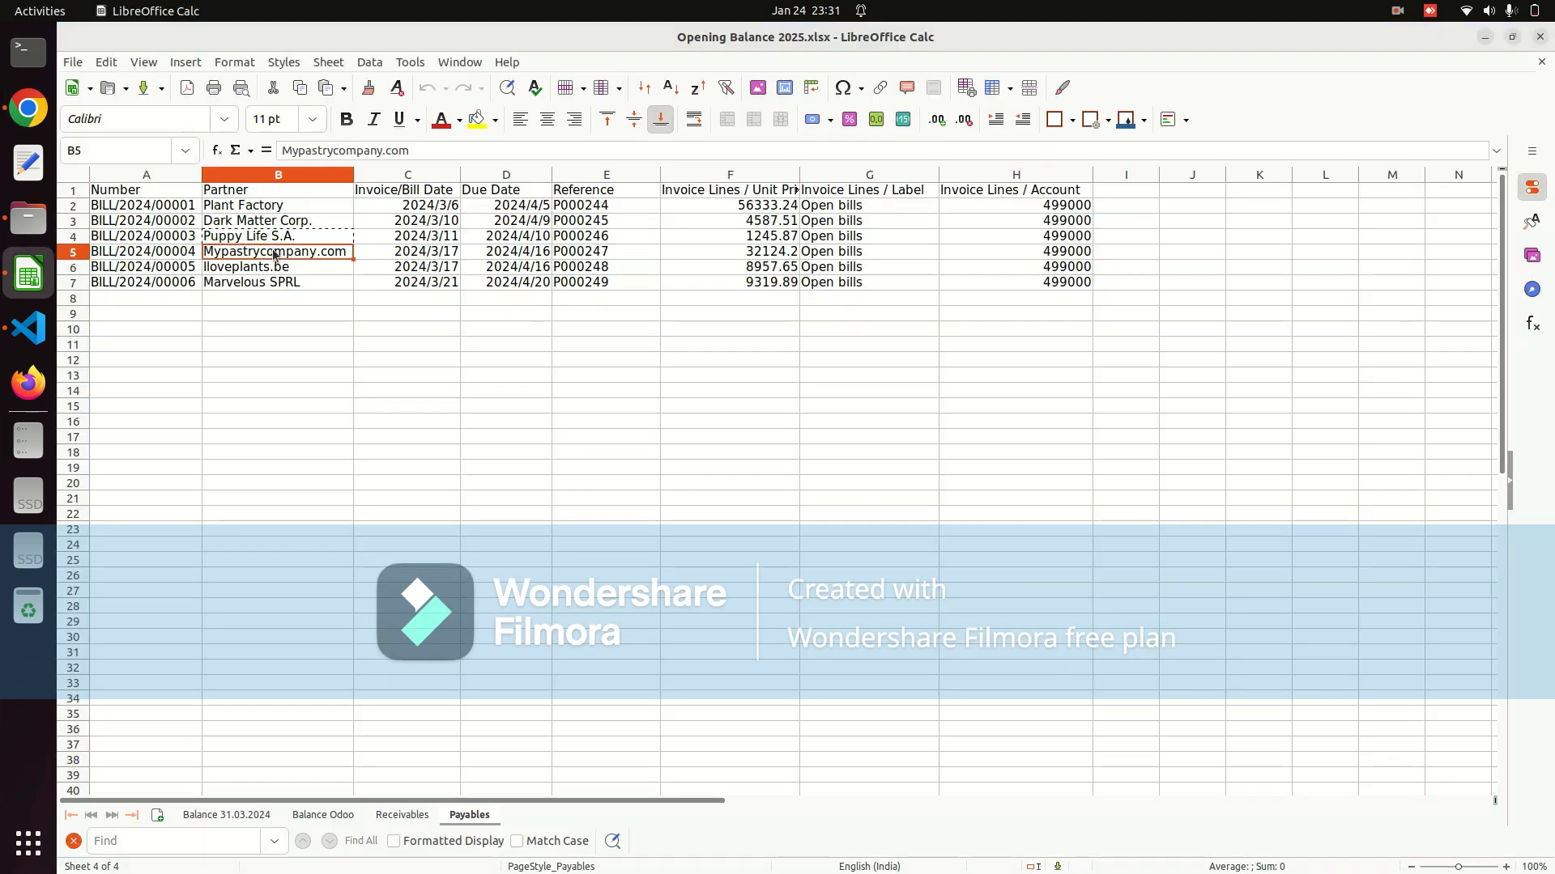
key("alt+Tab")
key("ctrl+v")
left_click(253, 361)
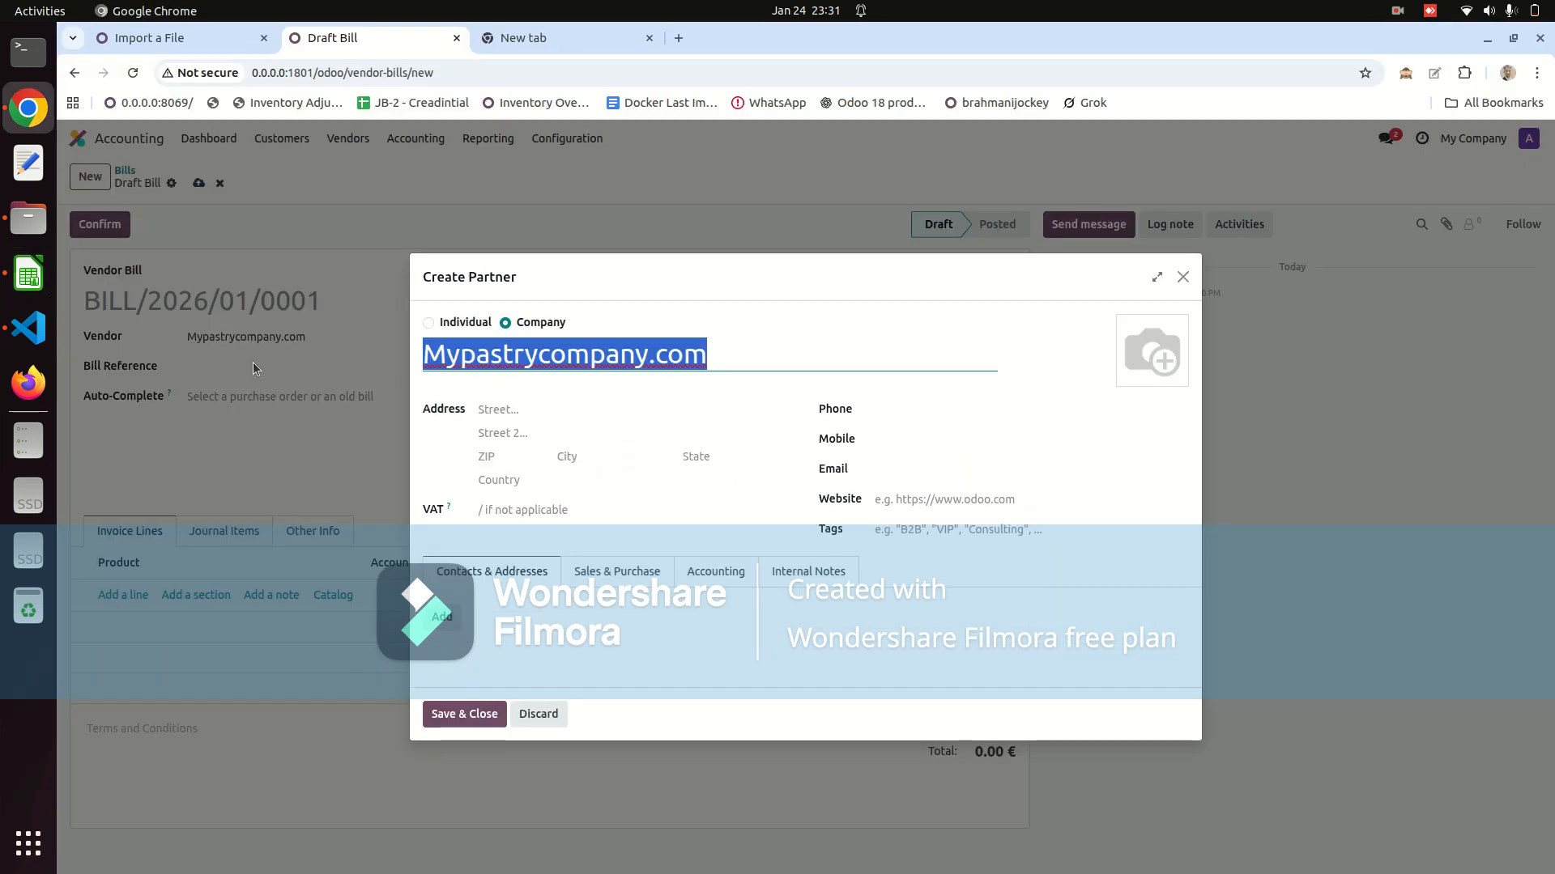
left_click(451, 706)
Copy Iloveplants.be from the Payables sheet and create it as a partner from the draft bill's Vendor field
key("alt+Tab")
left_click(267, 266)
key("ctrl+c")
key("alt+Tab")
key("ctrl+v")
left_click(263, 366)
key("alt+Tab")
key("alt+Tab")
left_click(457, 711)
Copy Marvelous SPRL from the Payables sheet and create it as a partner from the draft bill's Vendor field
key("alt+Tab")
left_click(276, 282)
key("ctrl+c")
key("alt+Tab")
key("ctrl+v")
left_click(258, 362)
left_click(452, 713)
Discard the draft vendor bill and open the customer invoices list
left_click(220, 183)
left_click(281, 138)
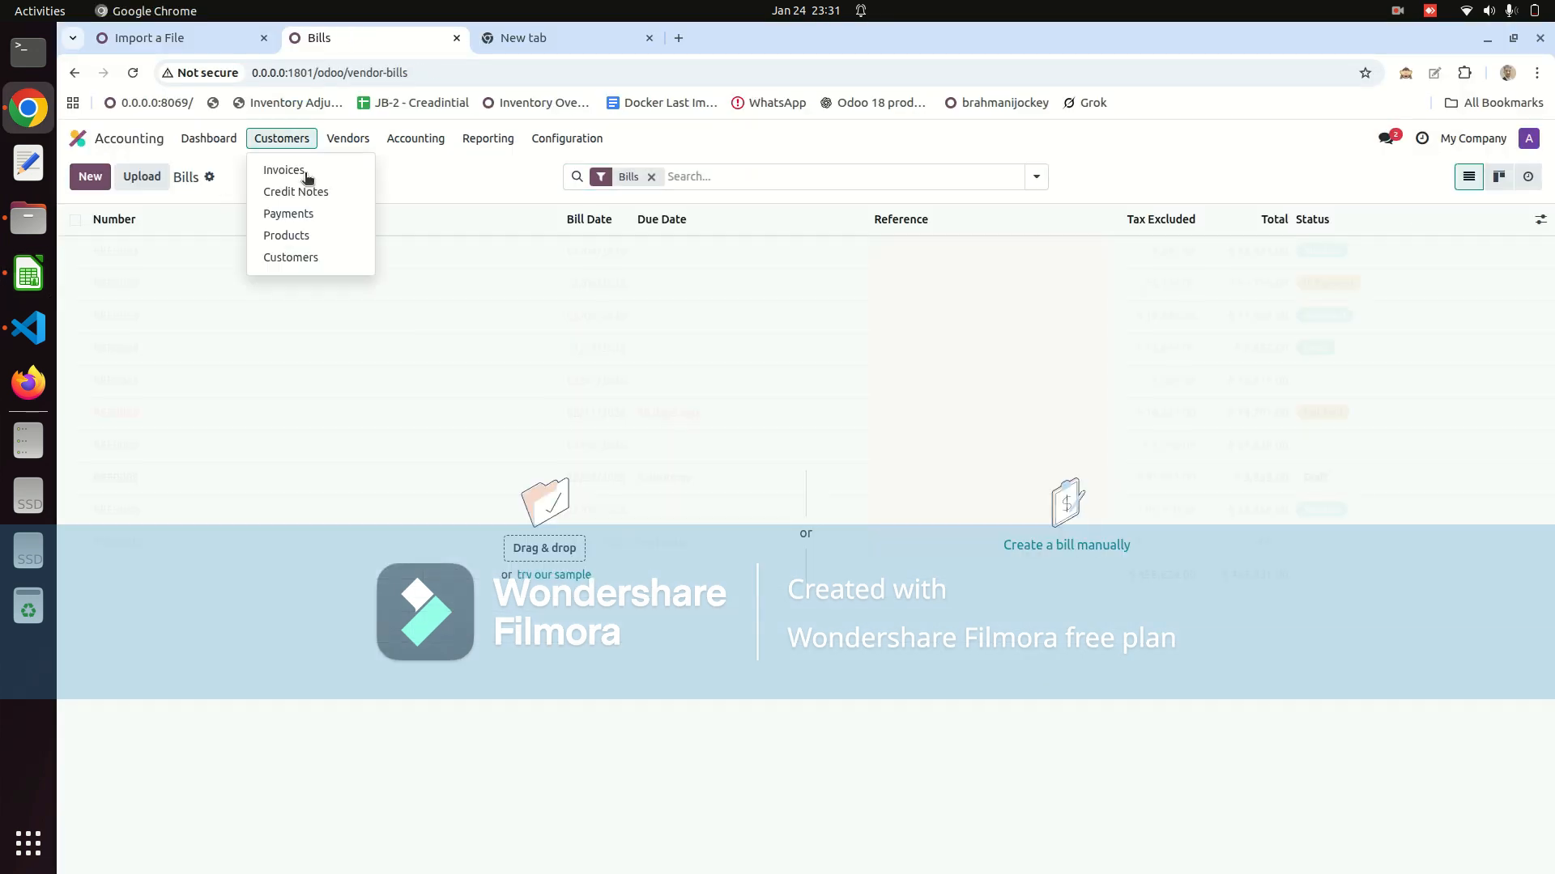
left_click(284, 170)
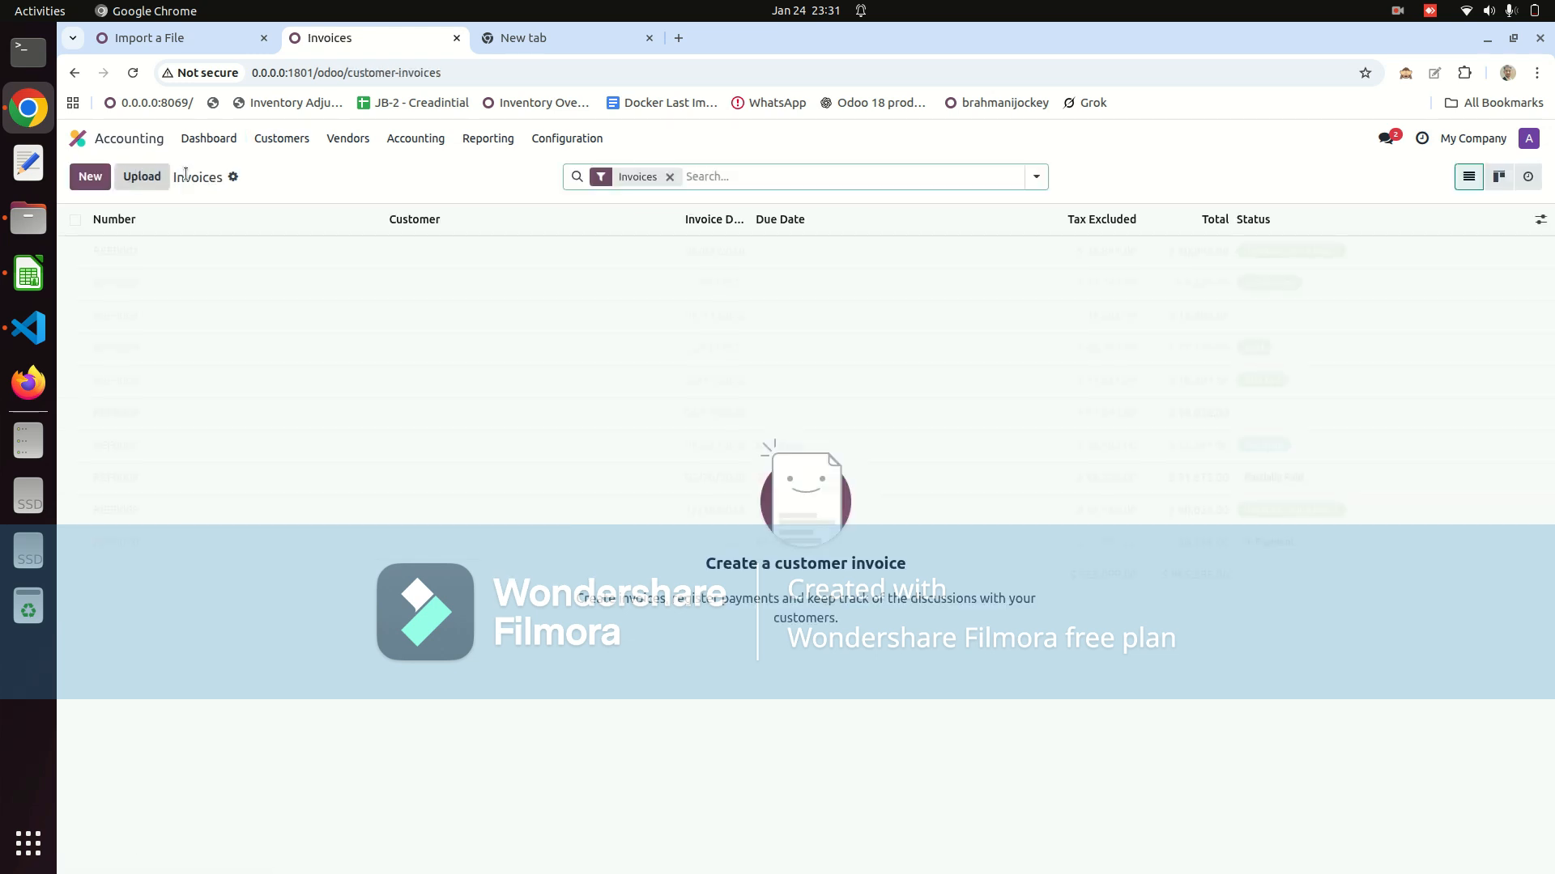
Reload Opening Balance 2025.xlsx in the pending customer invoice import and choose its Receivables sheet
left_click(192, 49)
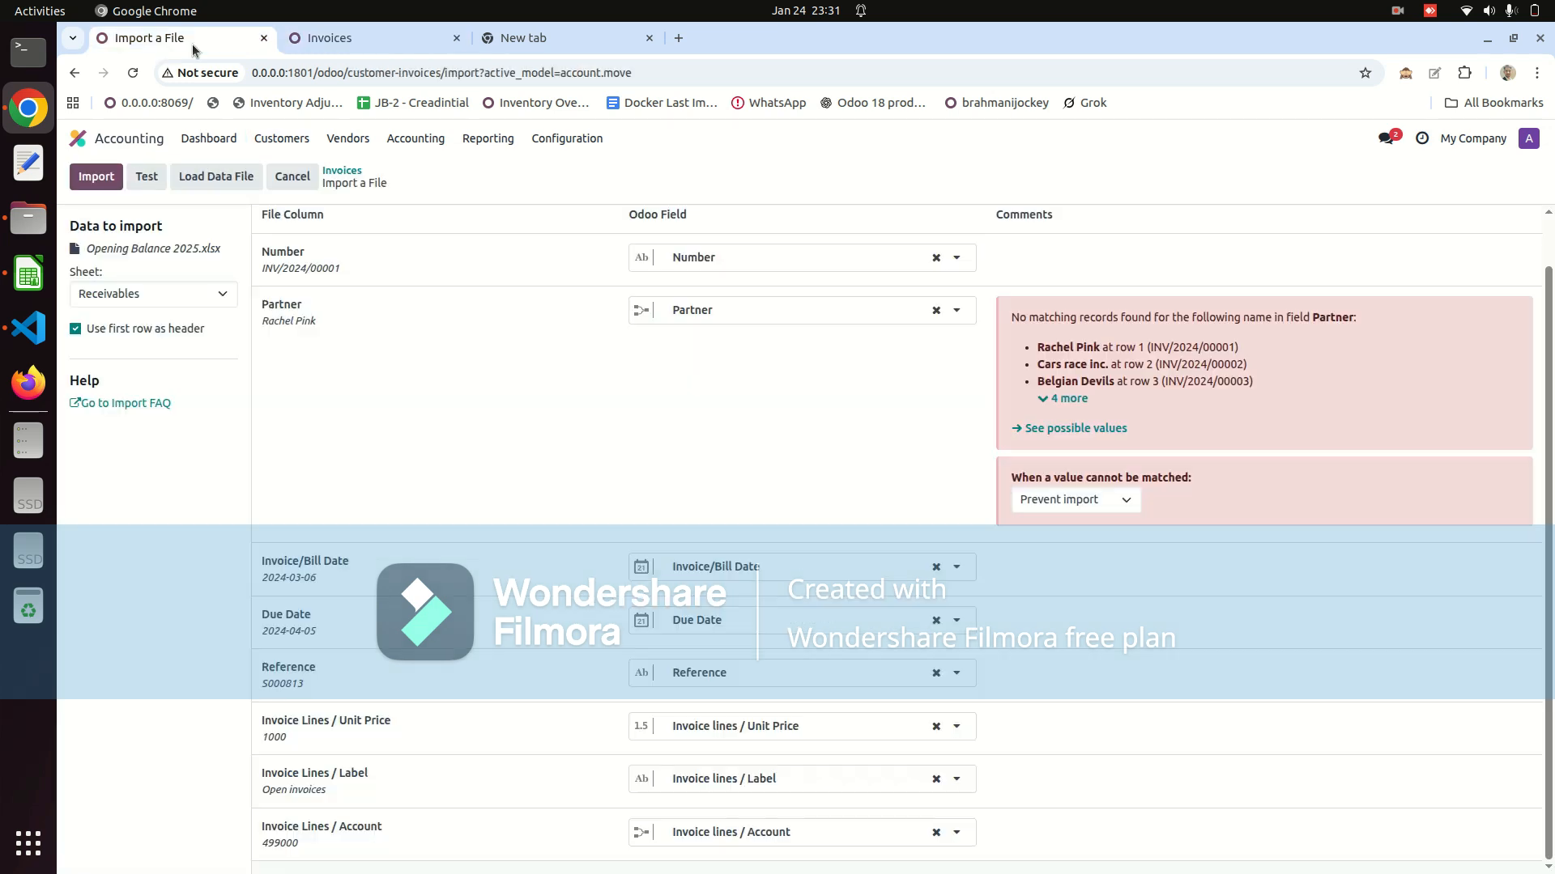
left_click(215, 177)
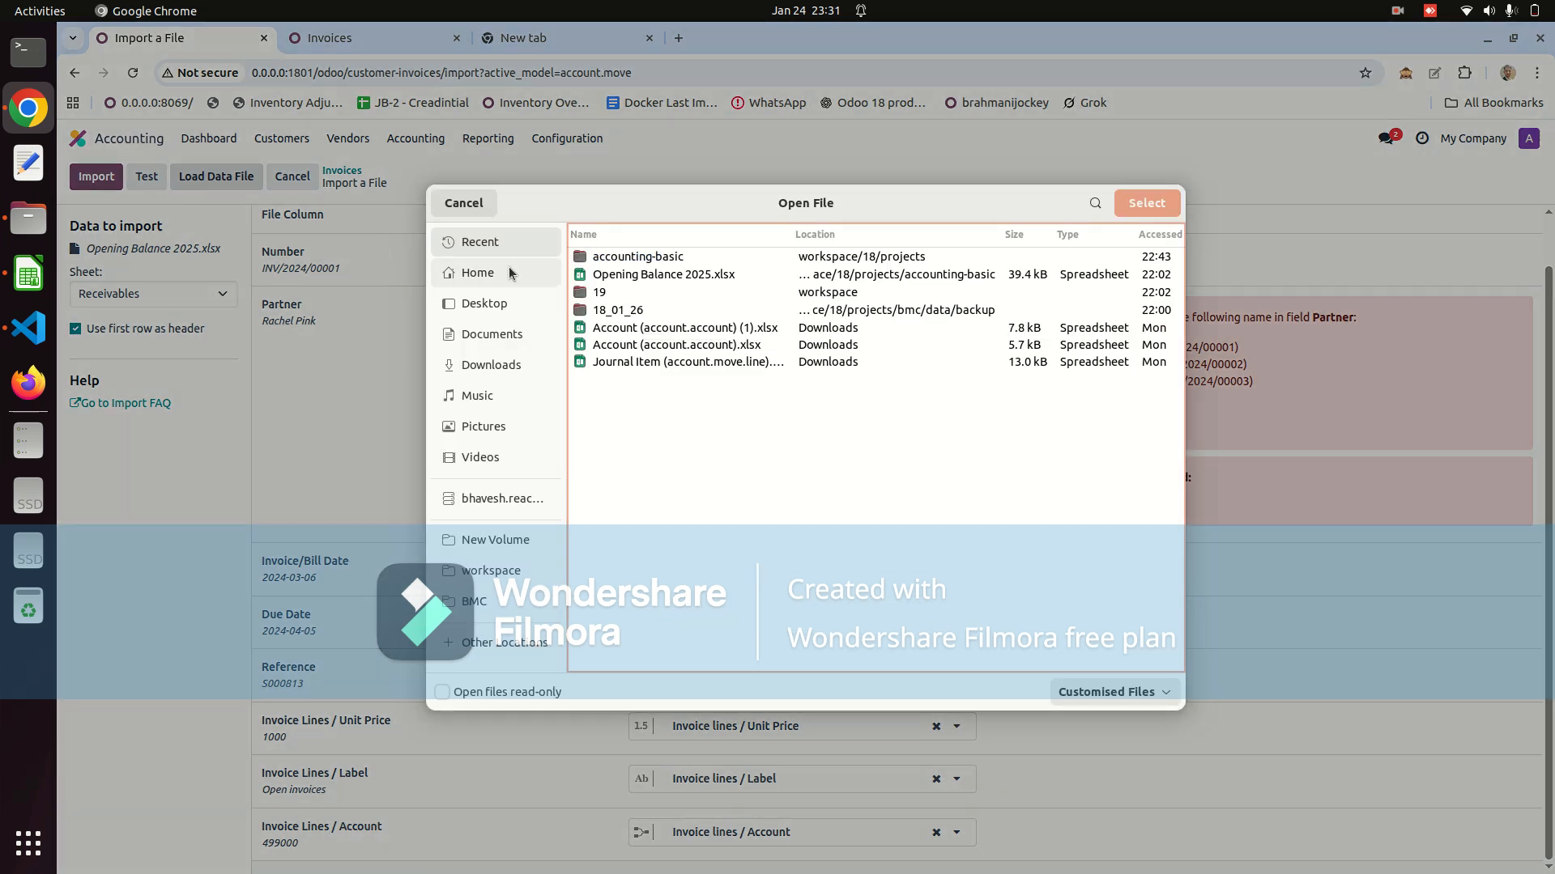
left_click(651, 277)
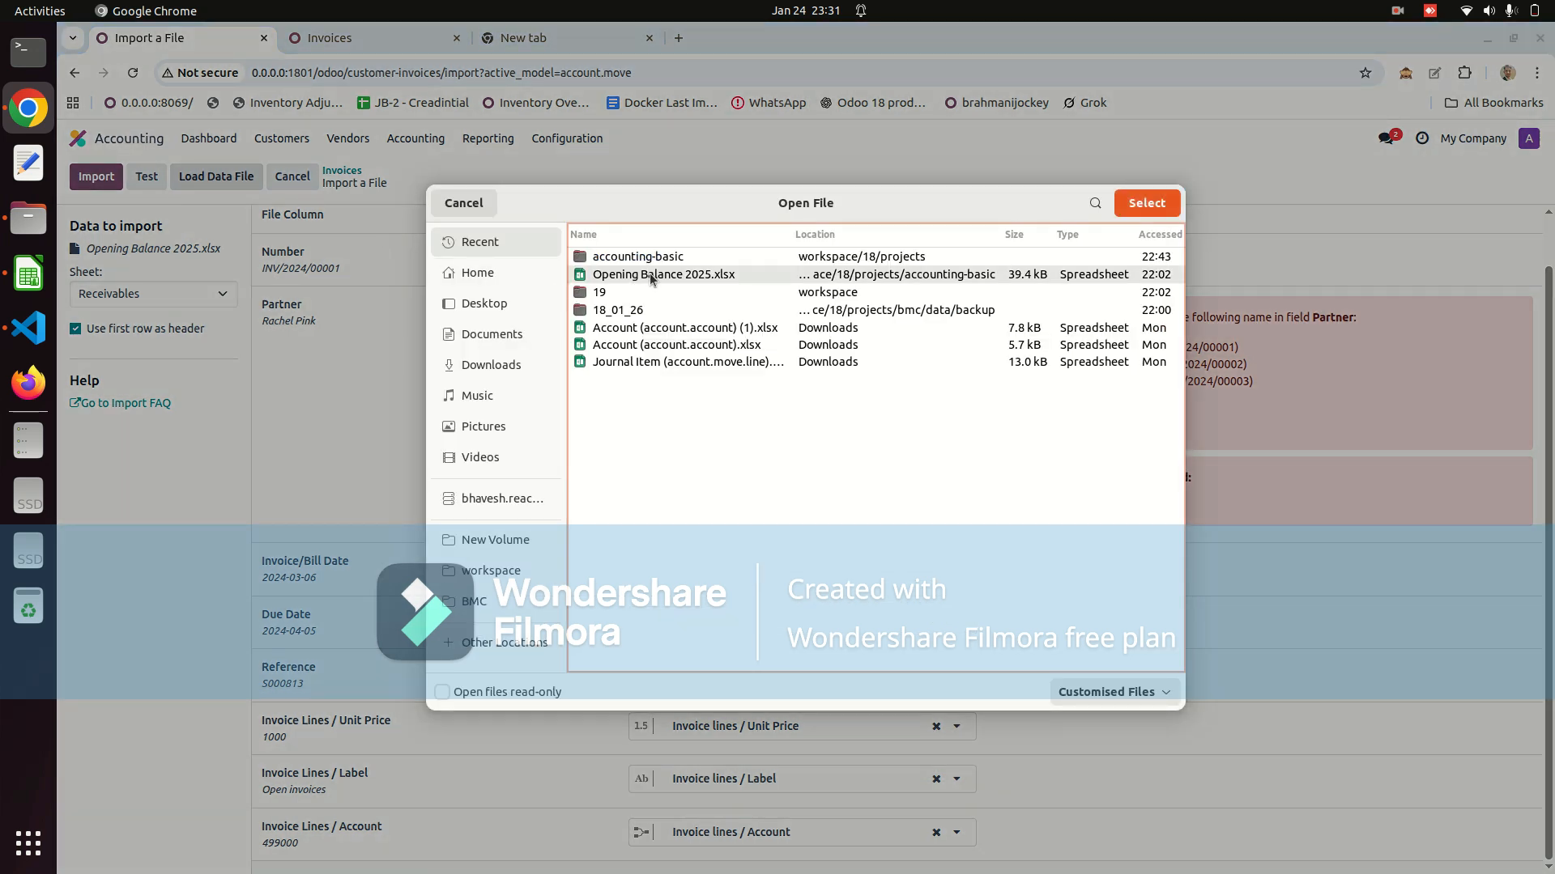
left_click(1146, 204)
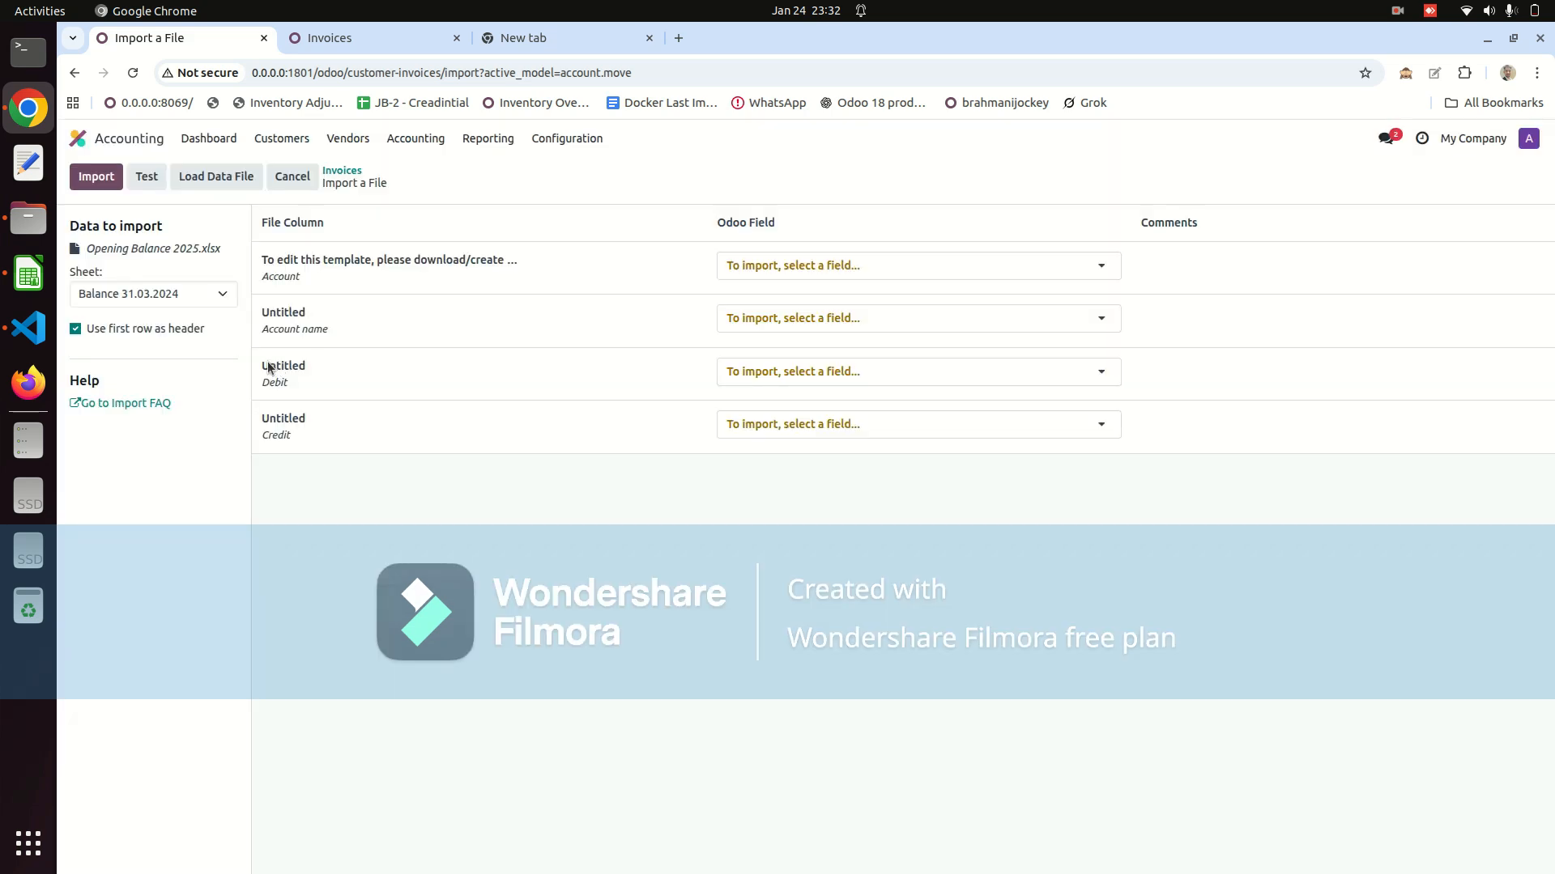
left_click(159, 294)
left_click(153, 357)
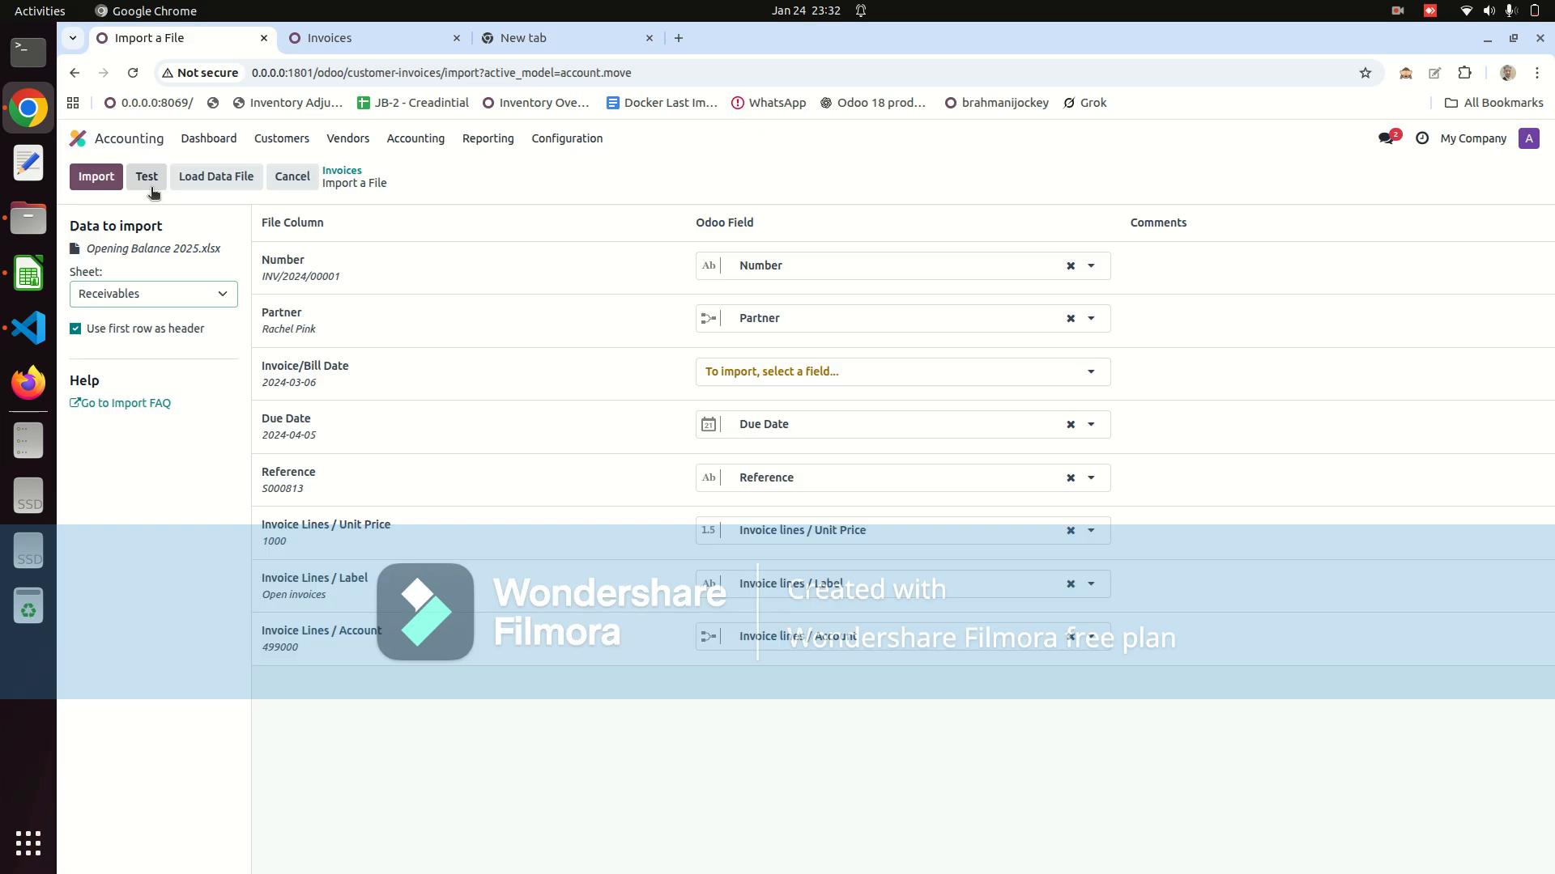
Map the Invoice/Bill Date column to the Invoice/Bill Date field, then test and import the receivables
left_click(148, 181)
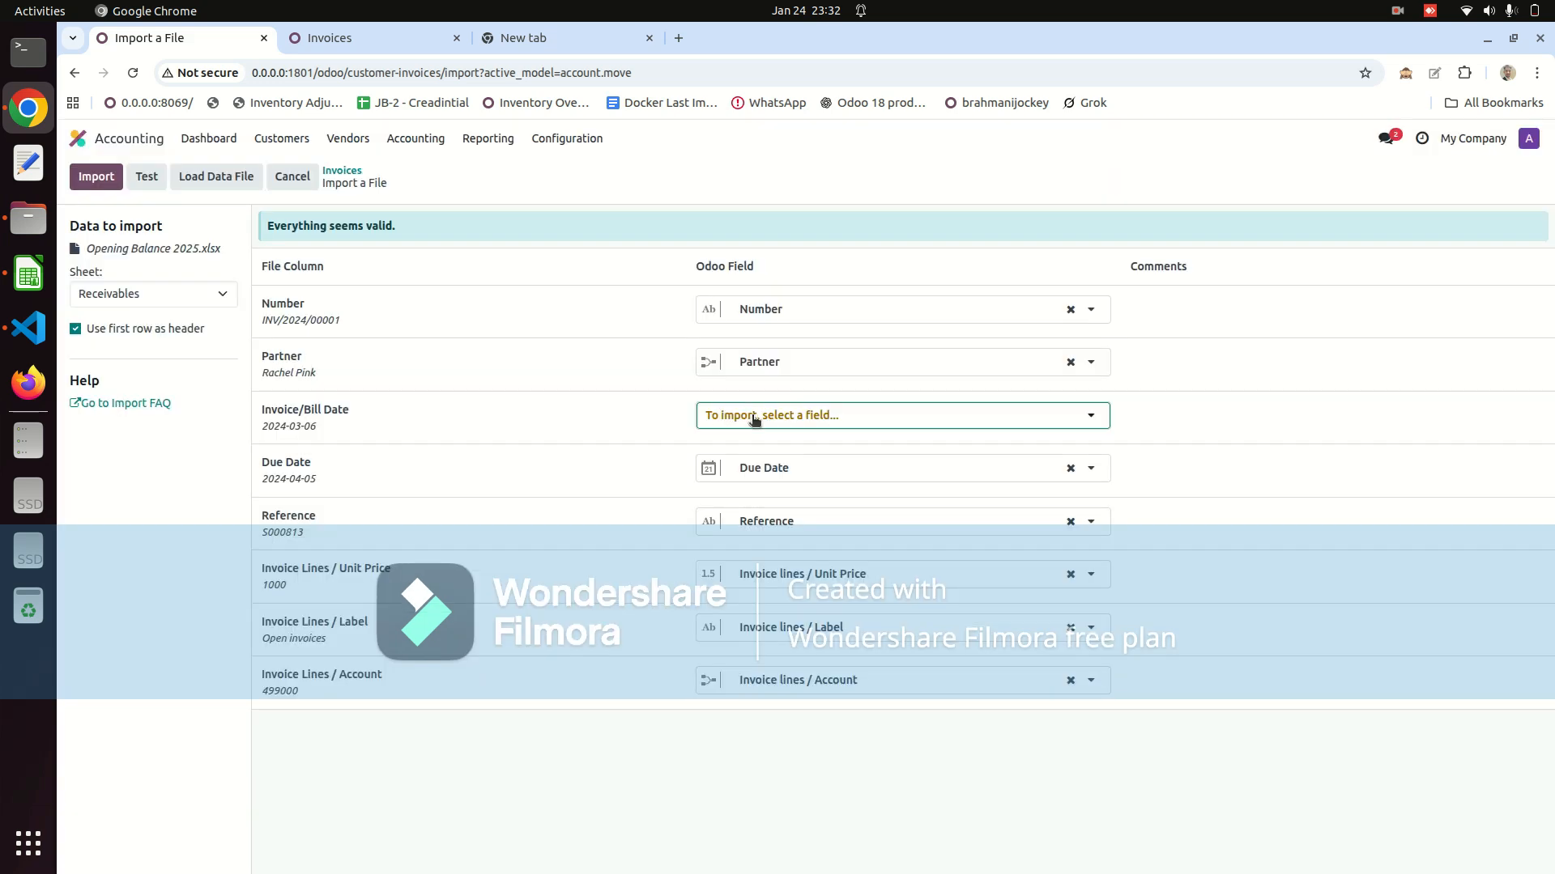
left_click(753, 417)
type("date")
left_click(790, 587)
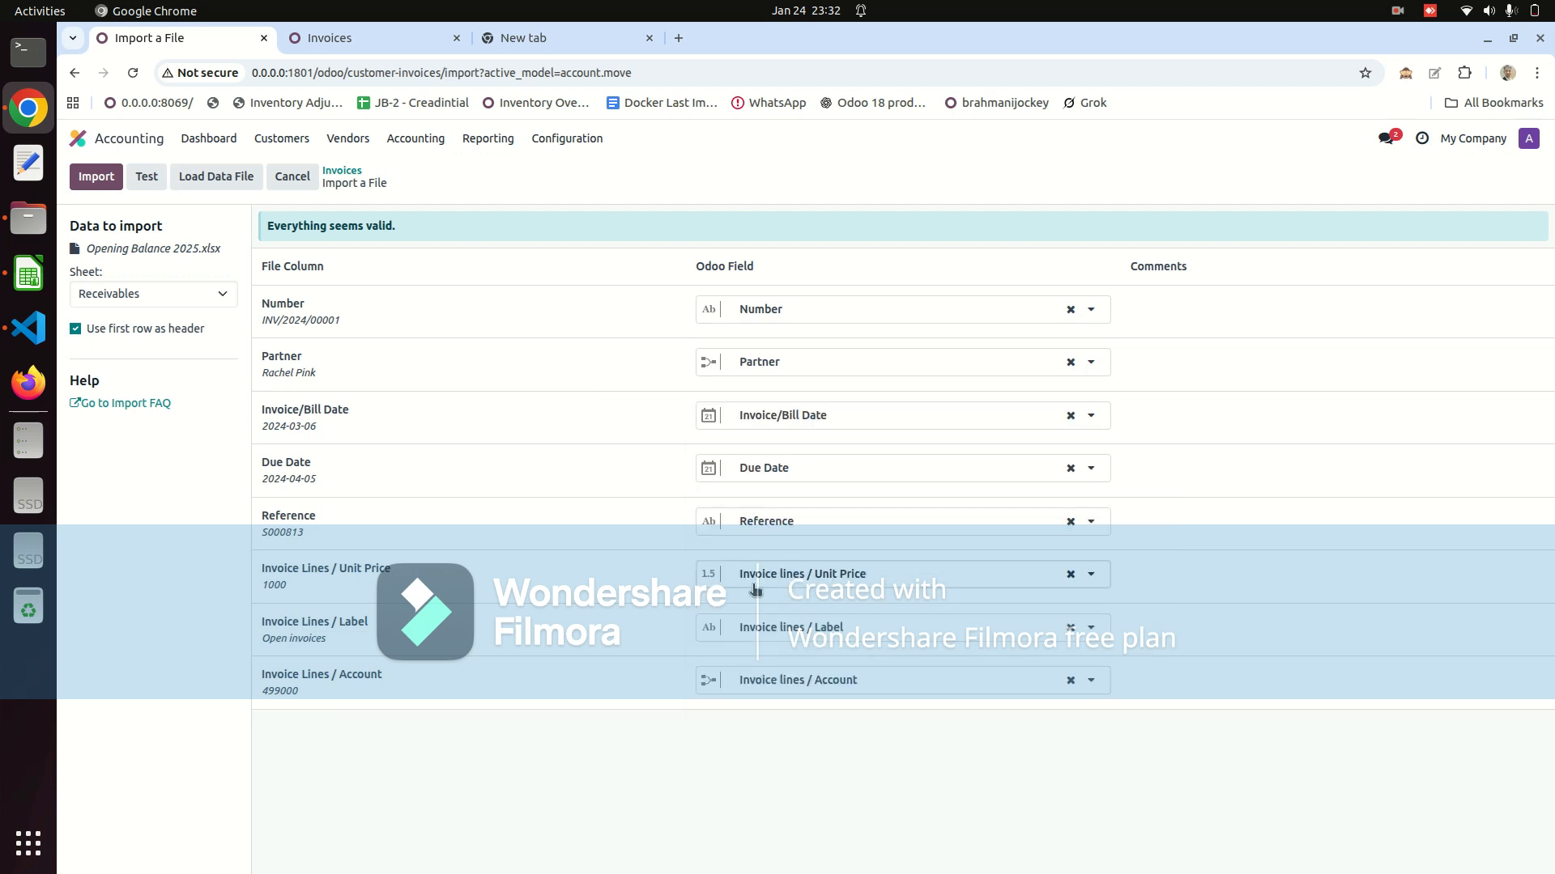
left_click(150, 176)
left_click(100, 177)
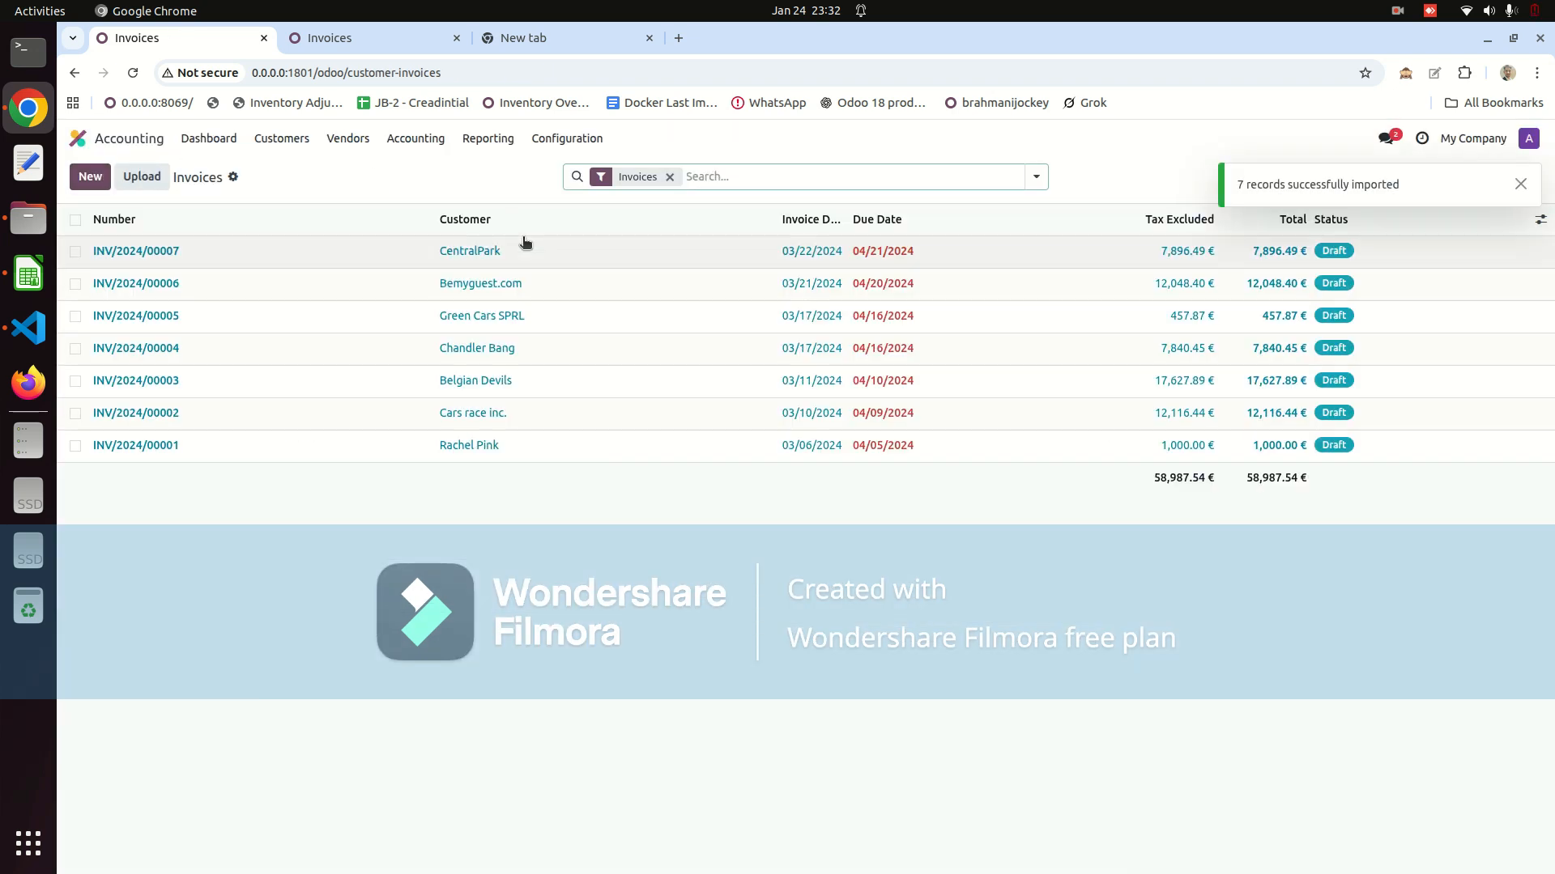
Select all imported customer invoices and post them with Confirm Entries
left_click(76, 219)
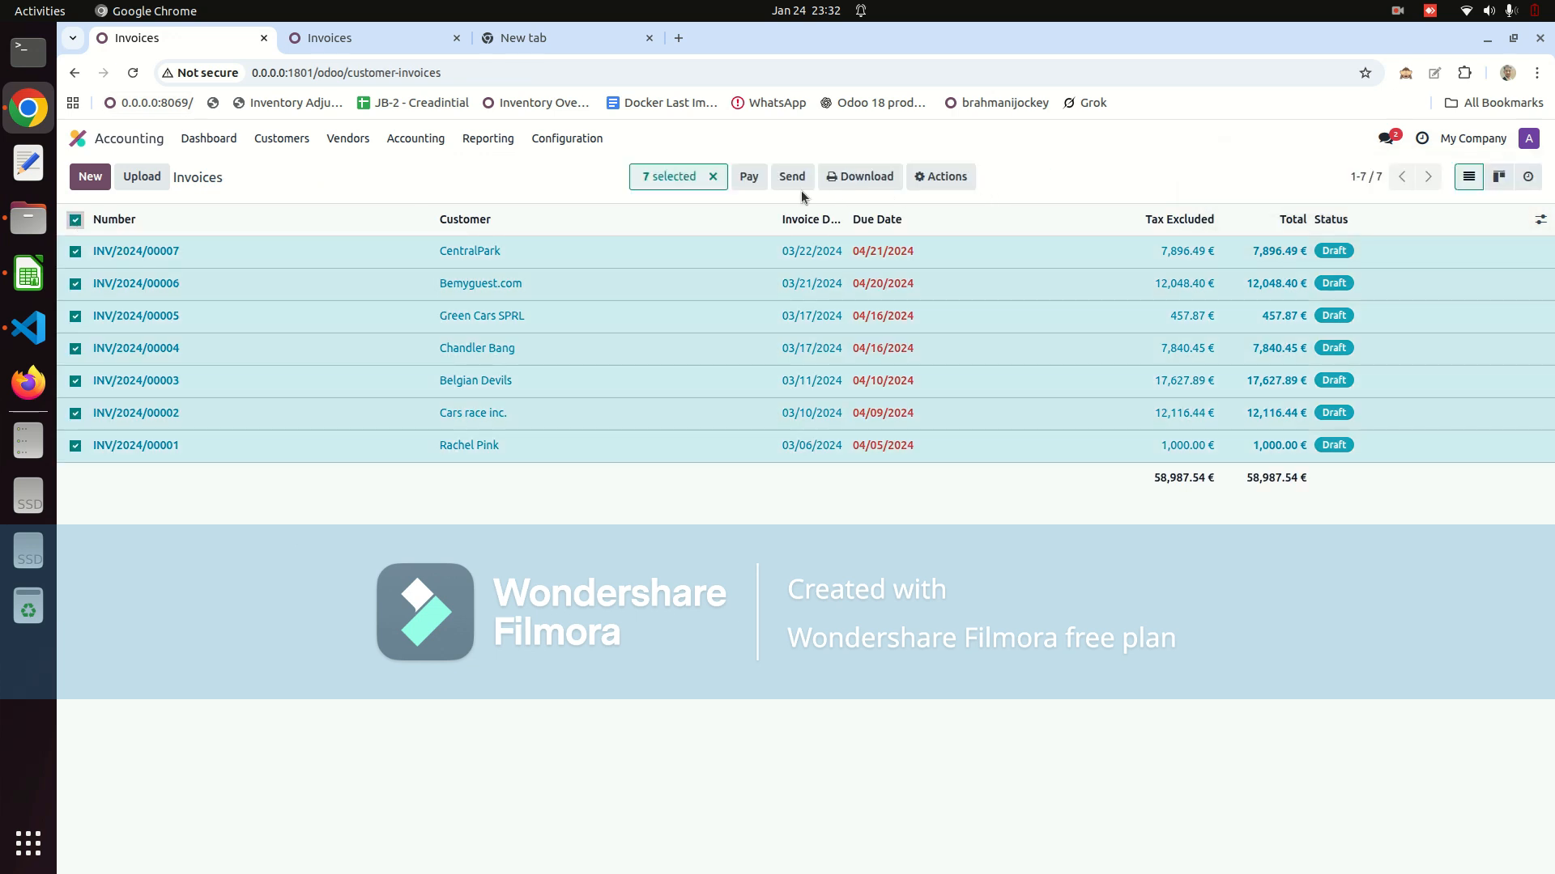
left_click(944, 176)
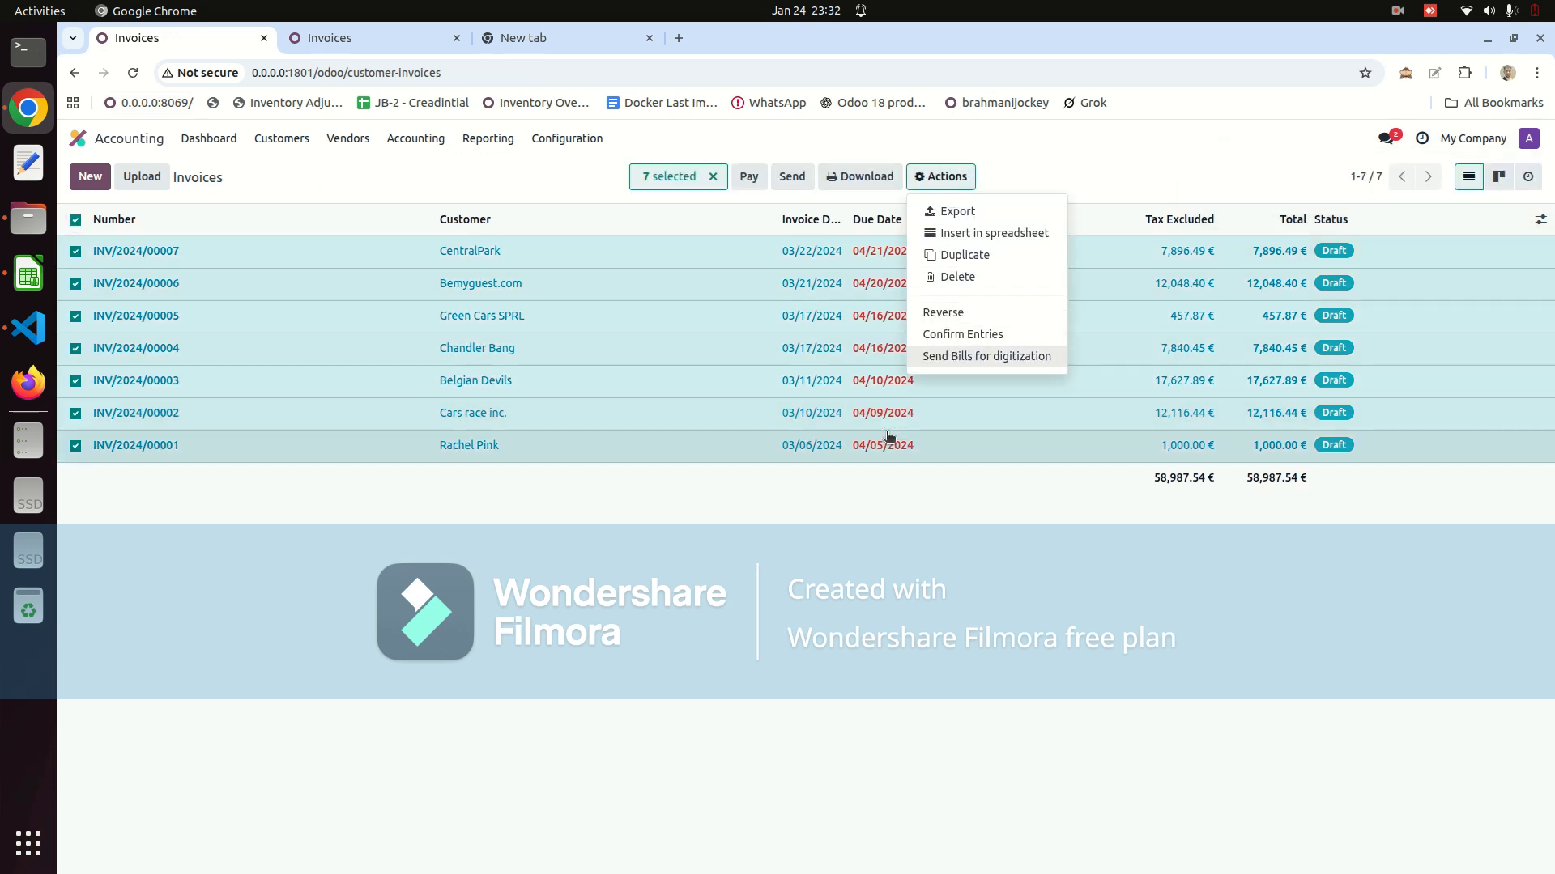
left_click(1023, 336)
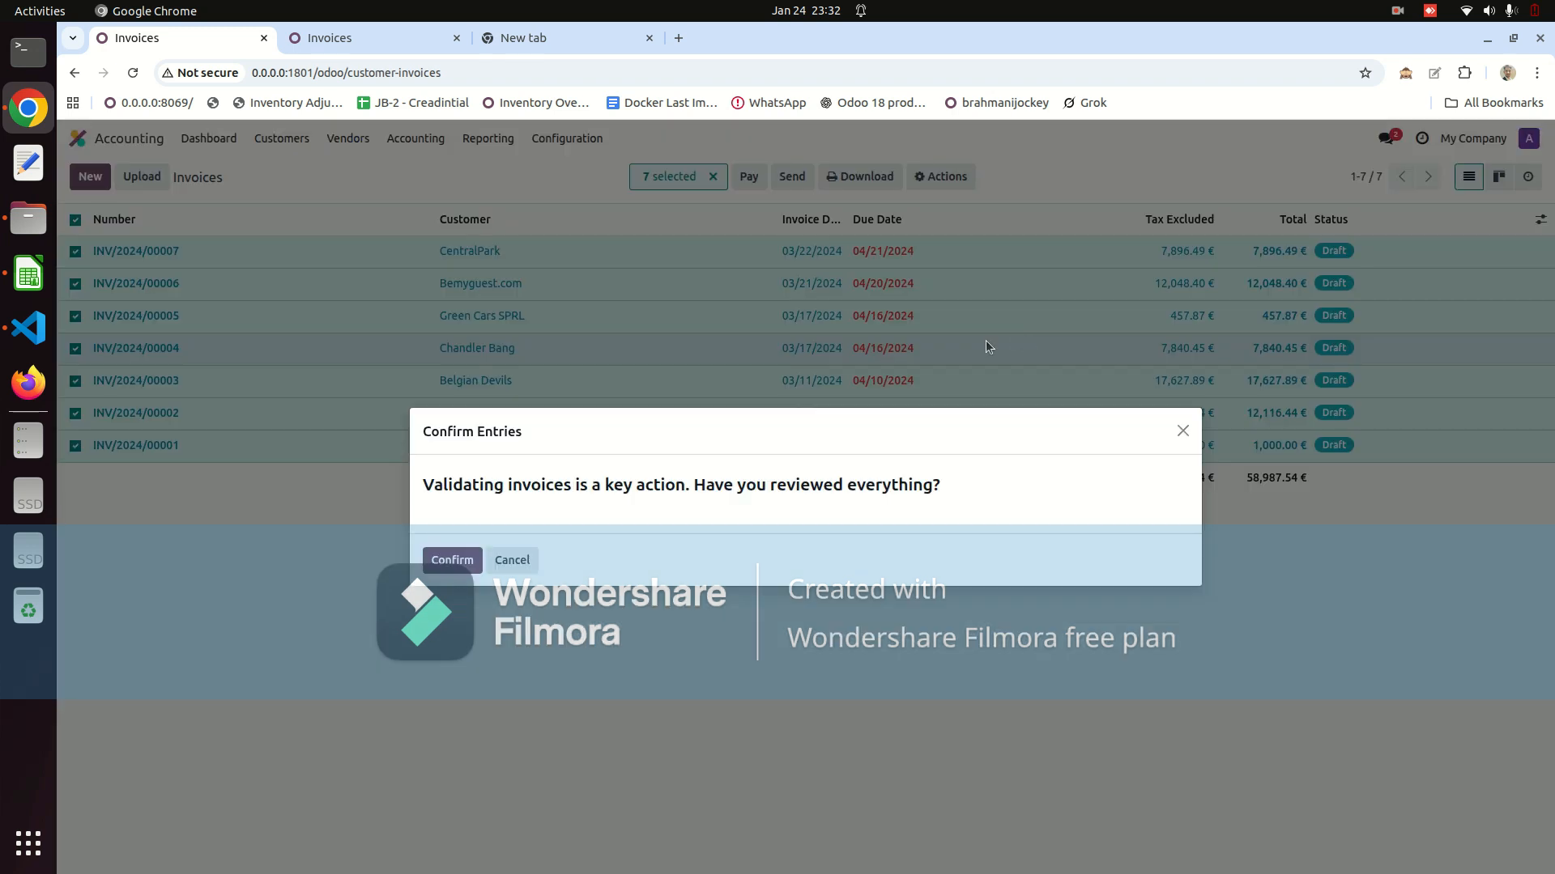
left_click(440, 567)
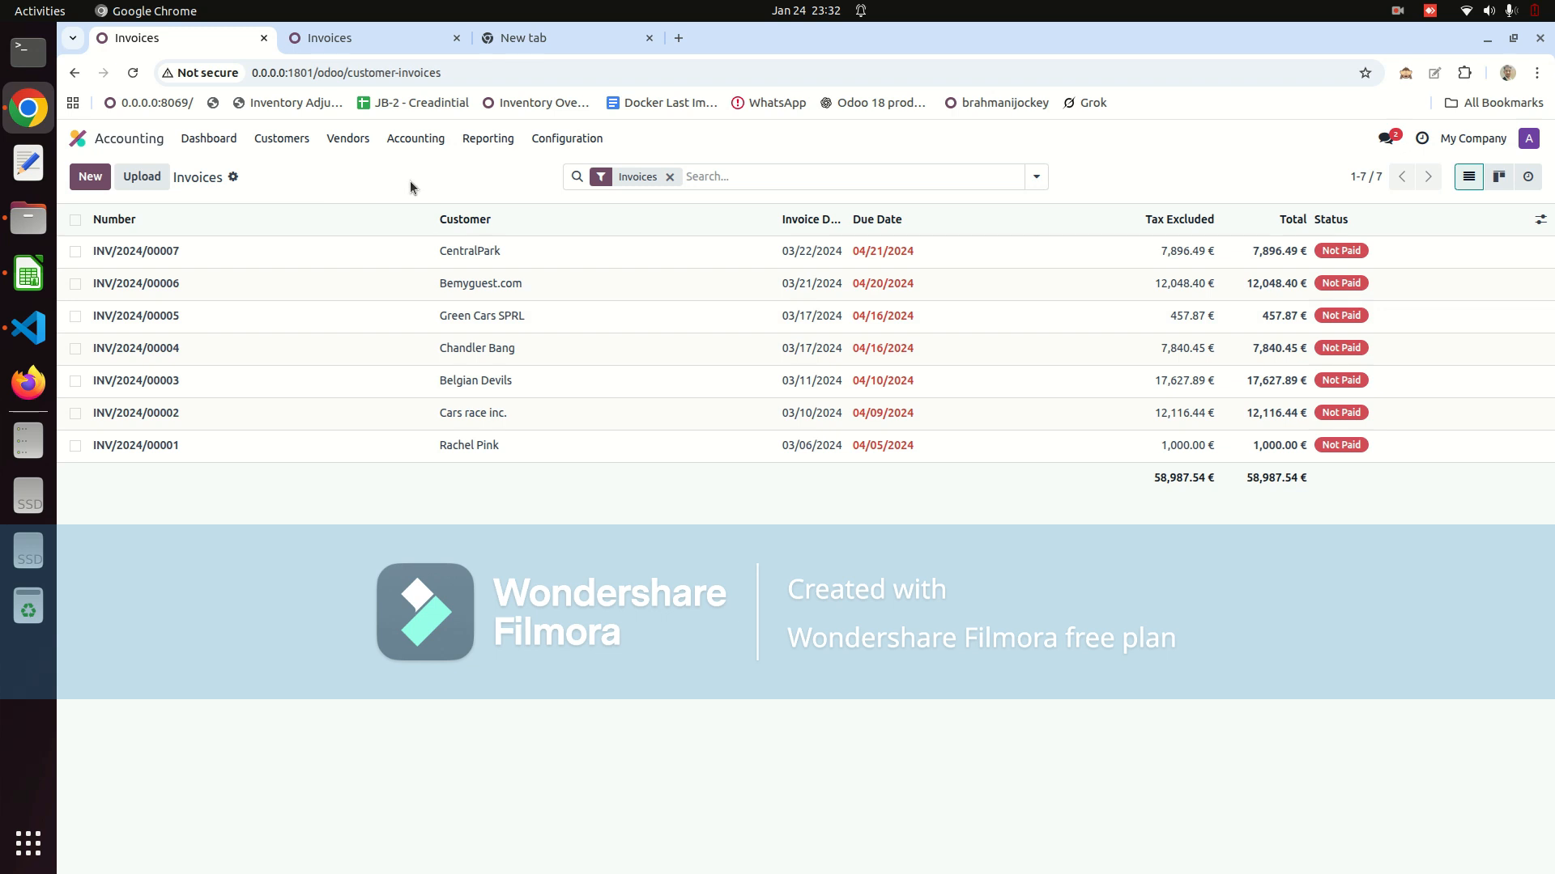
Open the vendor bills list and start importing records from a file
left_click(413, 138)
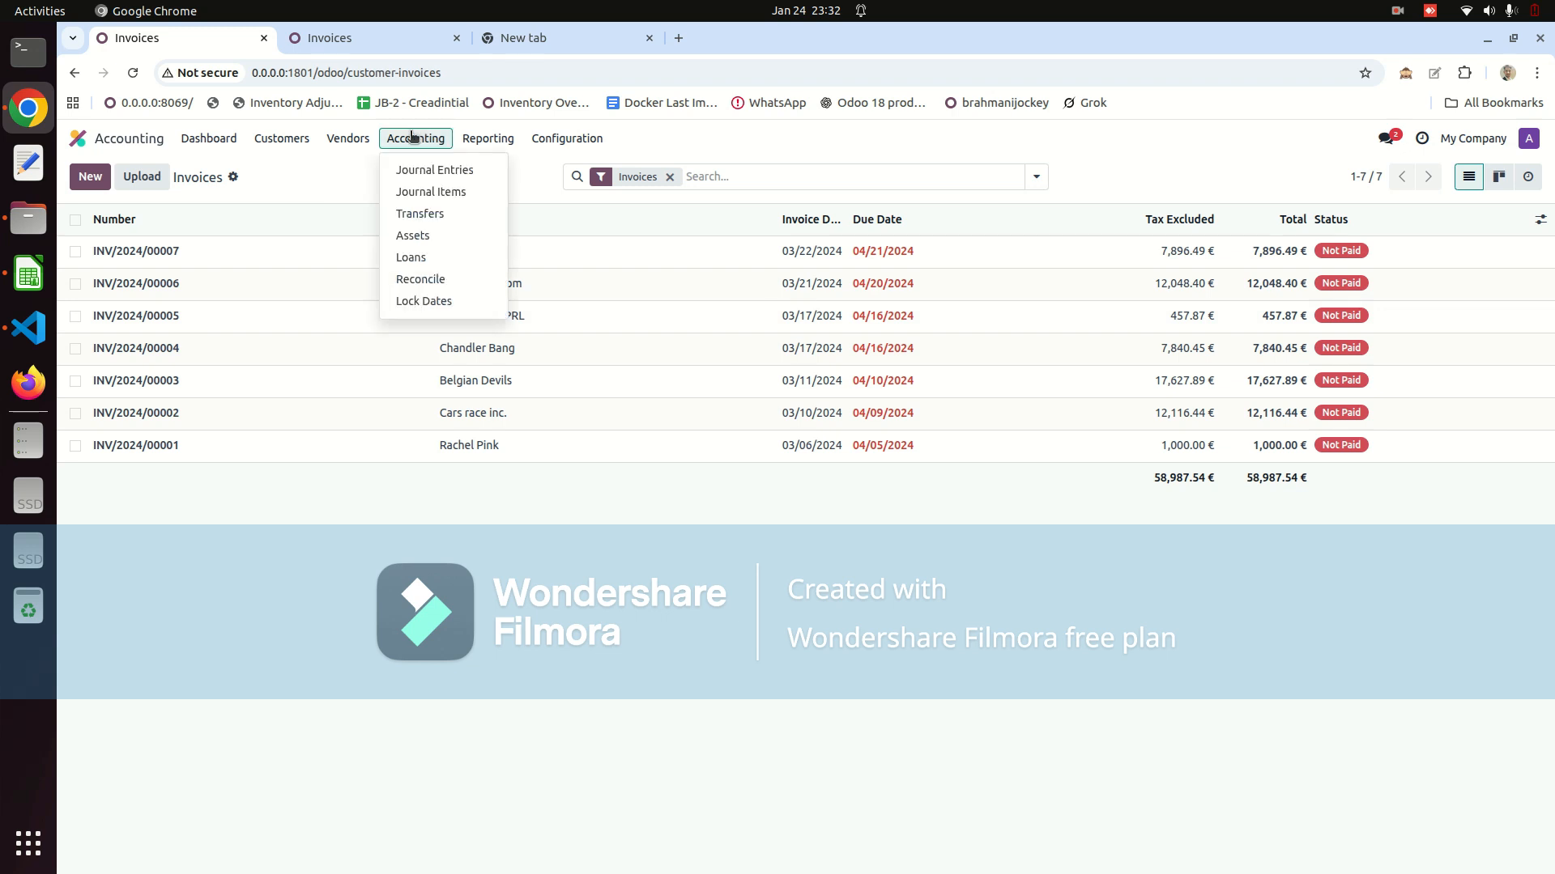
mouse_move(347, 138)
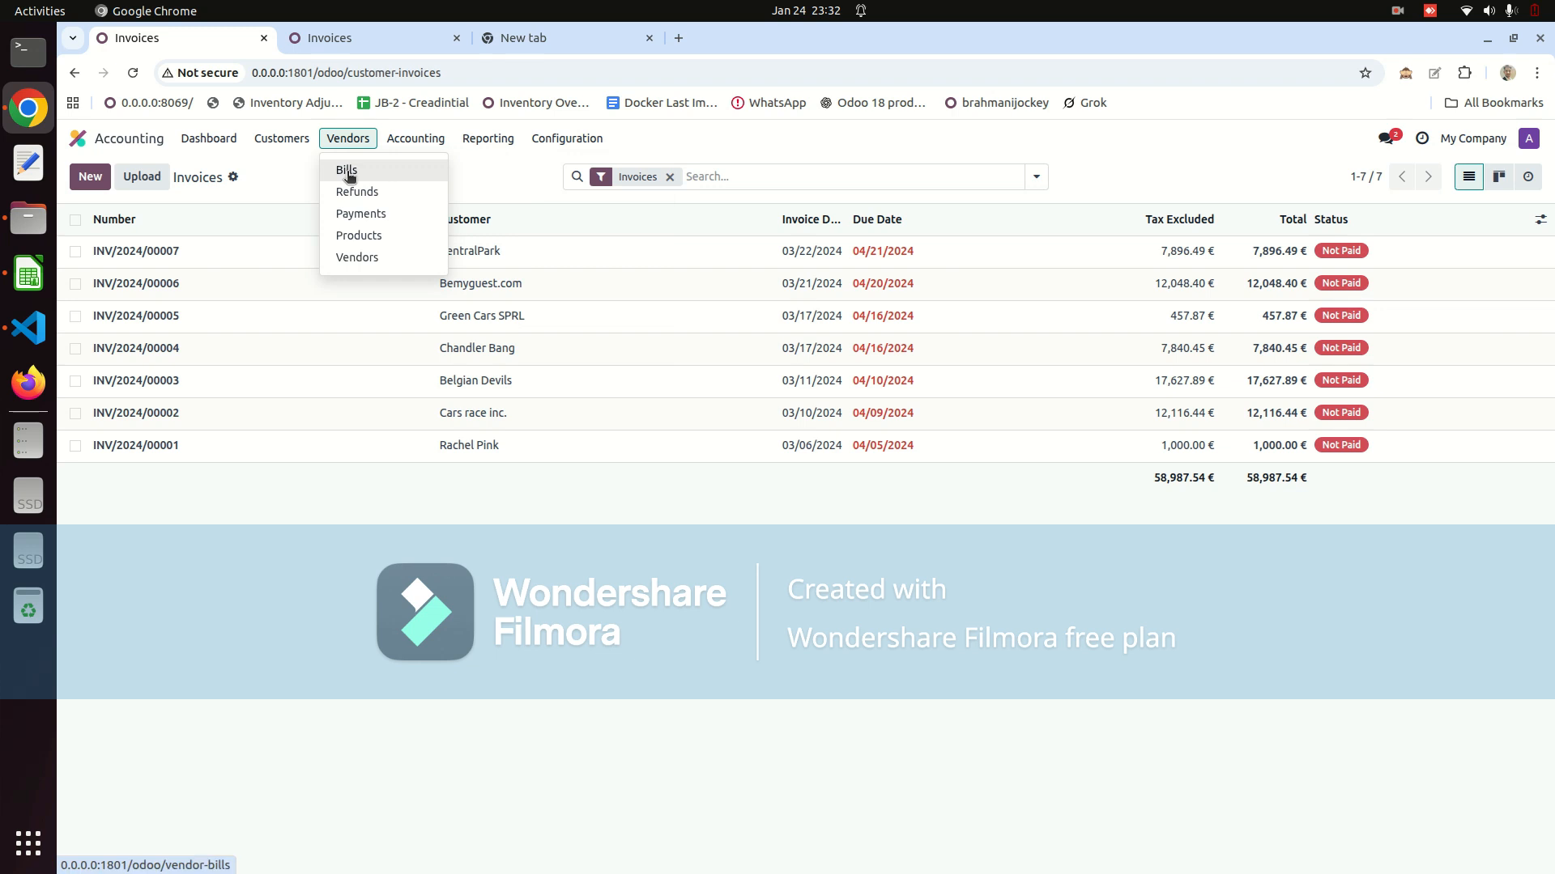
left_click(345, 168)
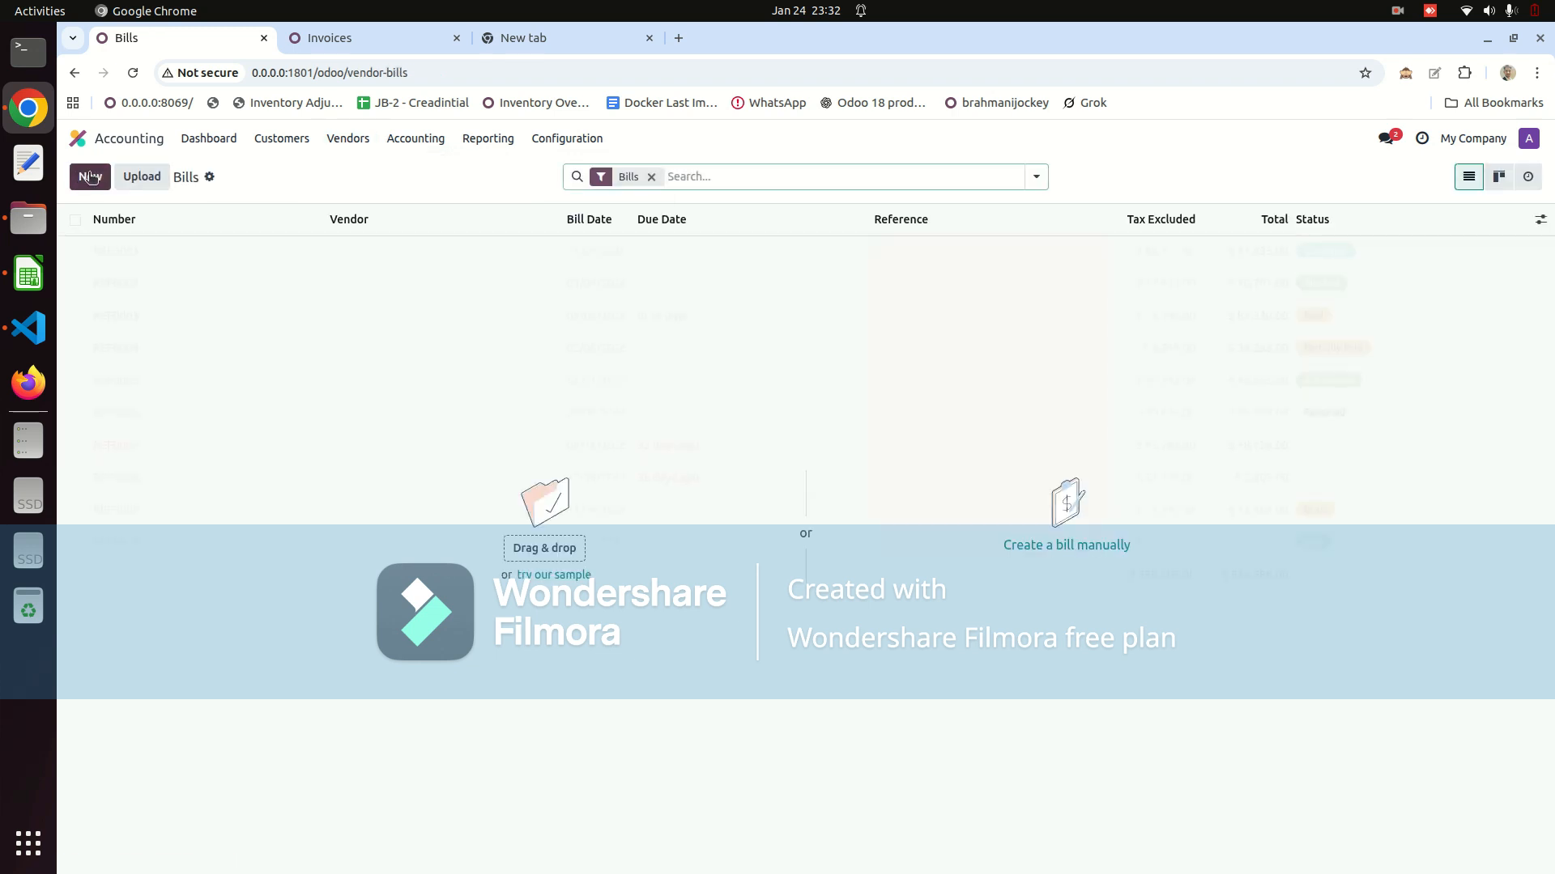
left_click(209, 176)
left_click(253, 209)
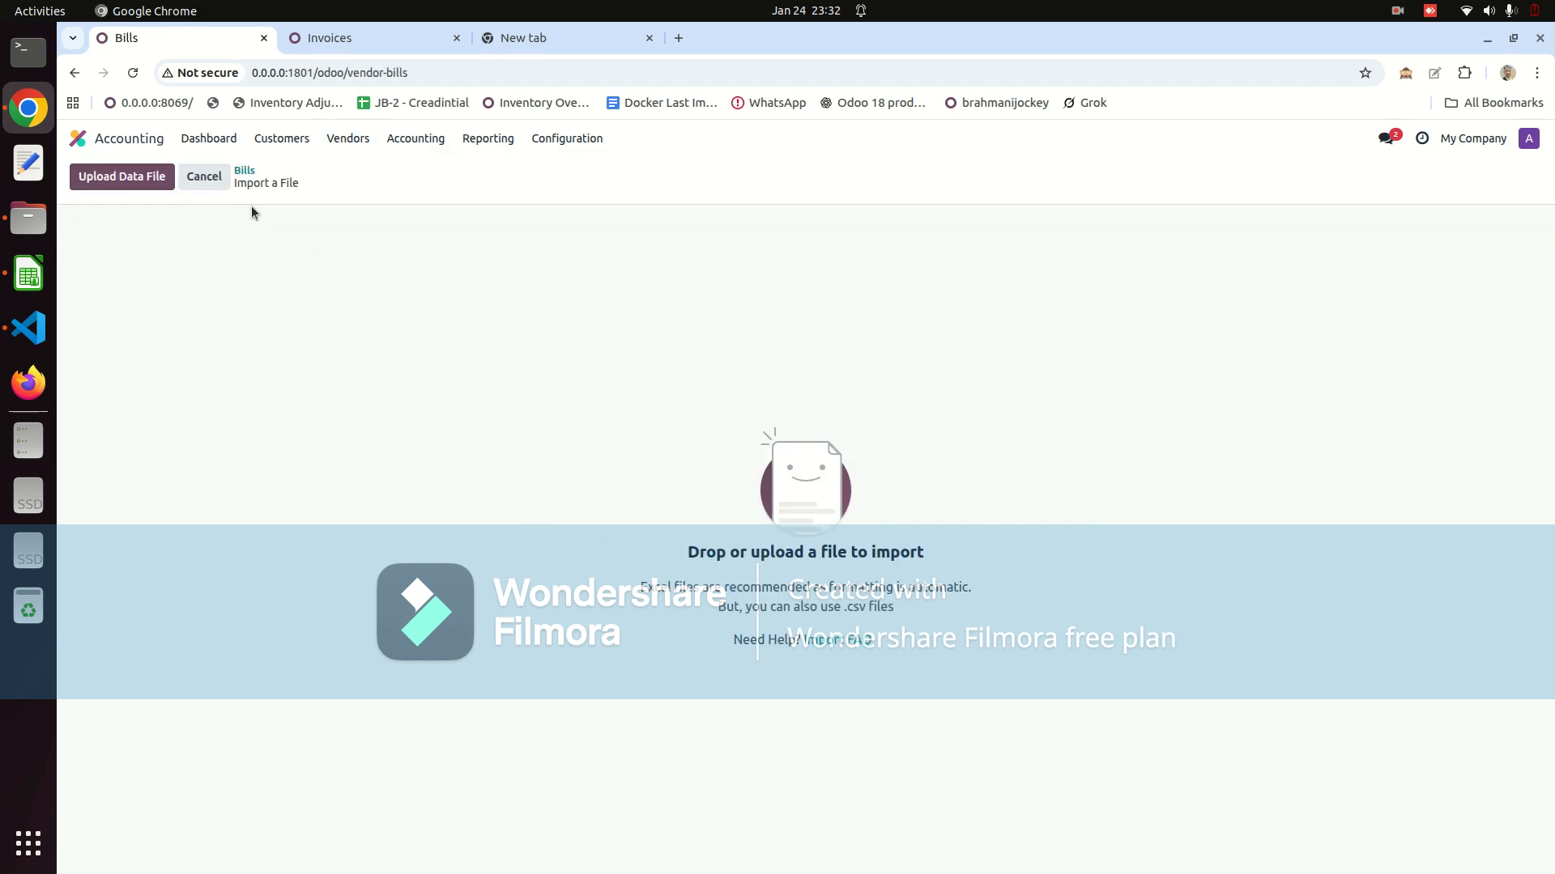
Load Opening Balance 2025.xlsx with its Payables sheet, then test and import it as vendor bills
left_click(121, 176)
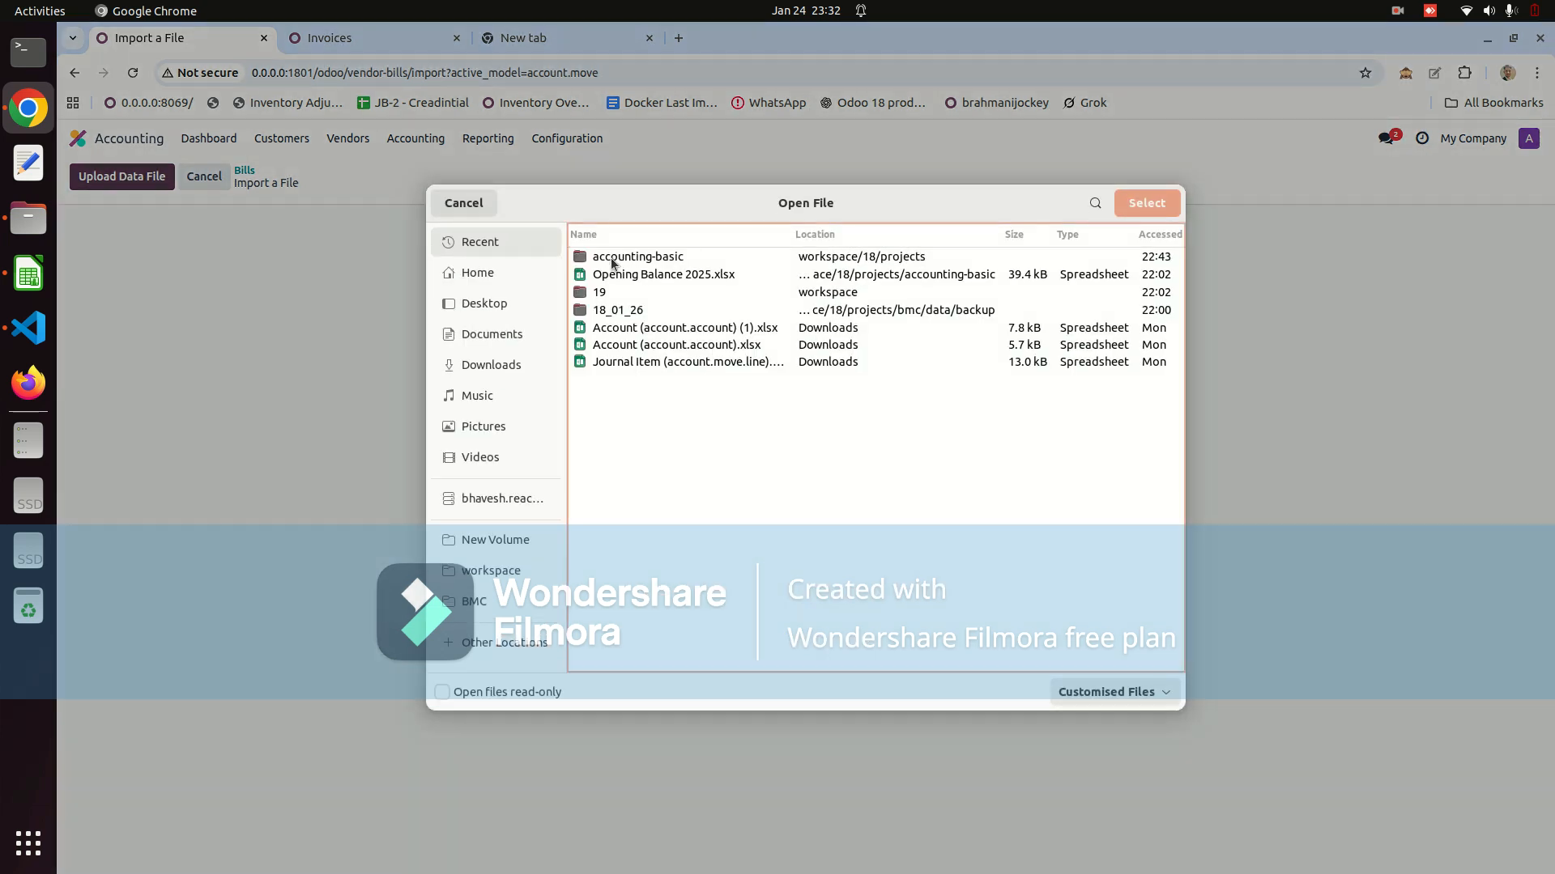
left_click(609, 273)
left_click(1147, 202)
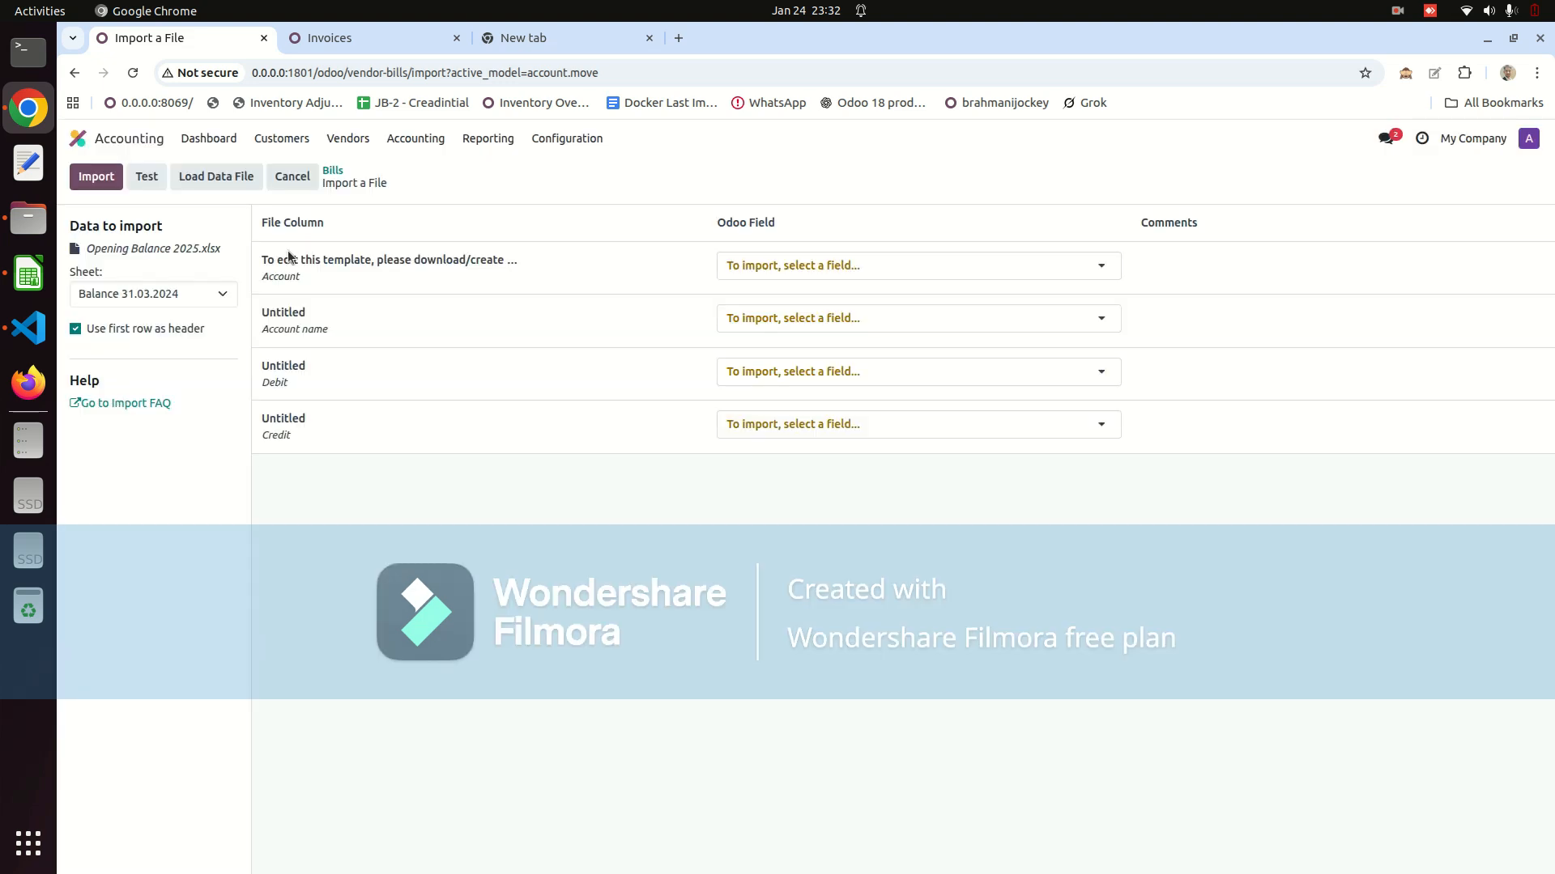
left_click(164, 294)
left_click(153, 377)
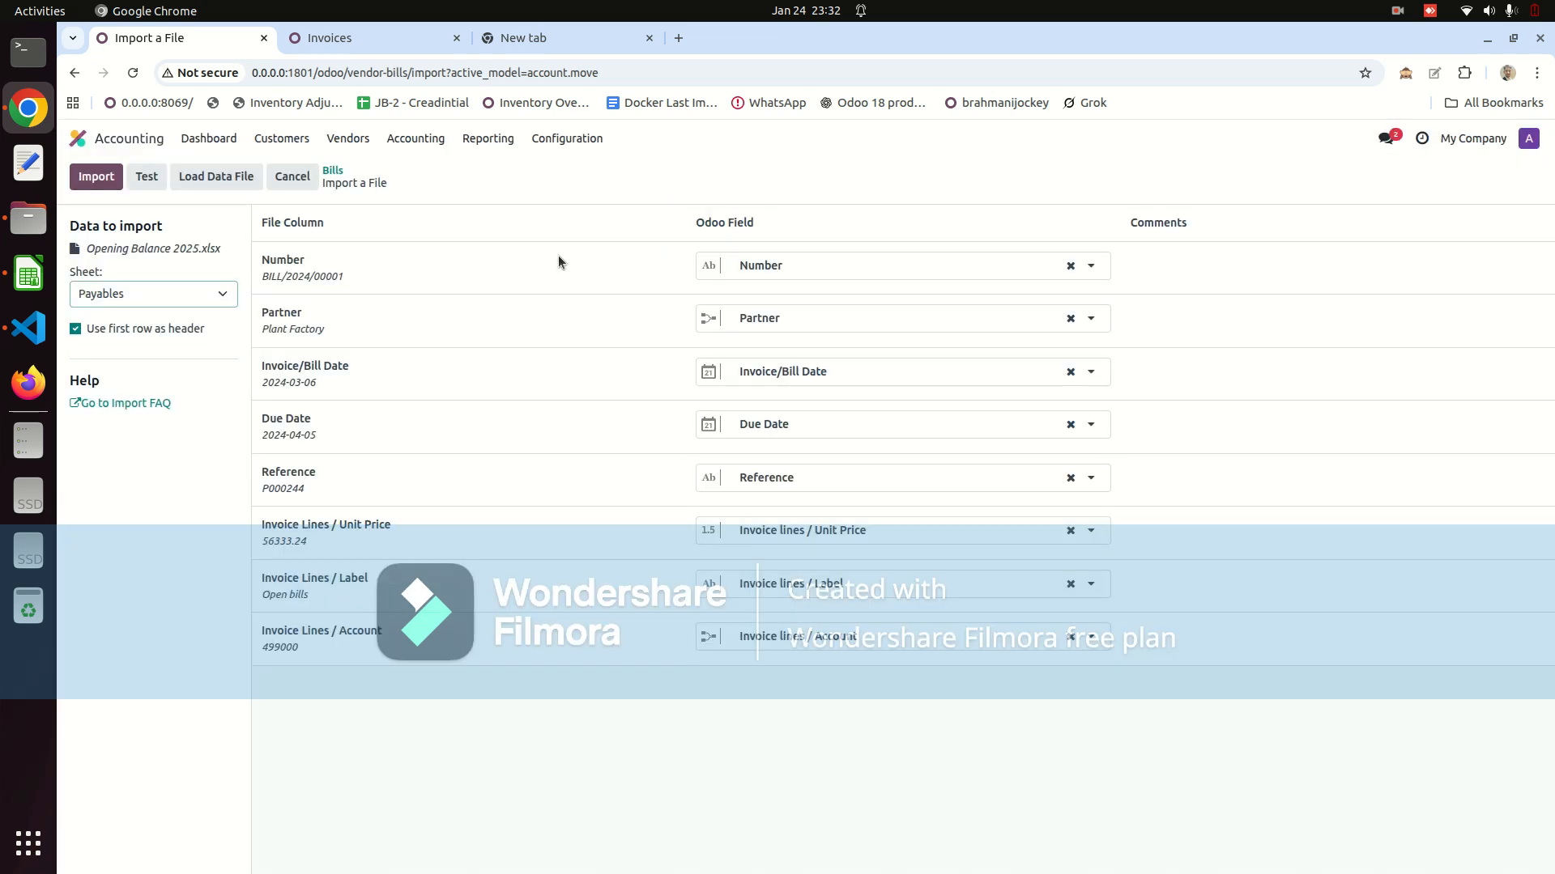
left_click(146, 176)
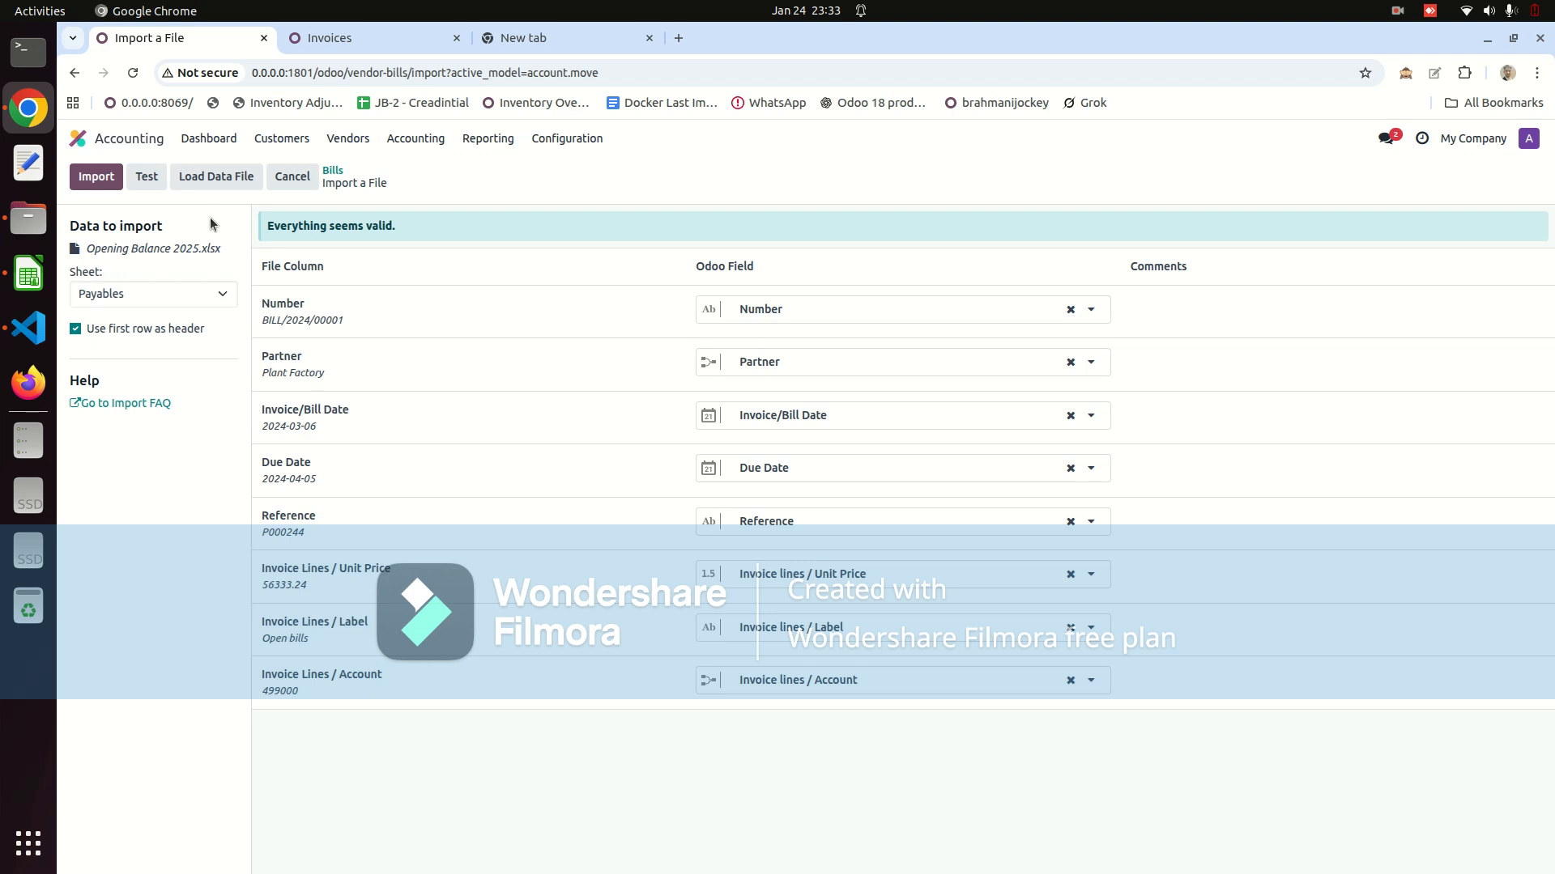
left_click(90, 175)
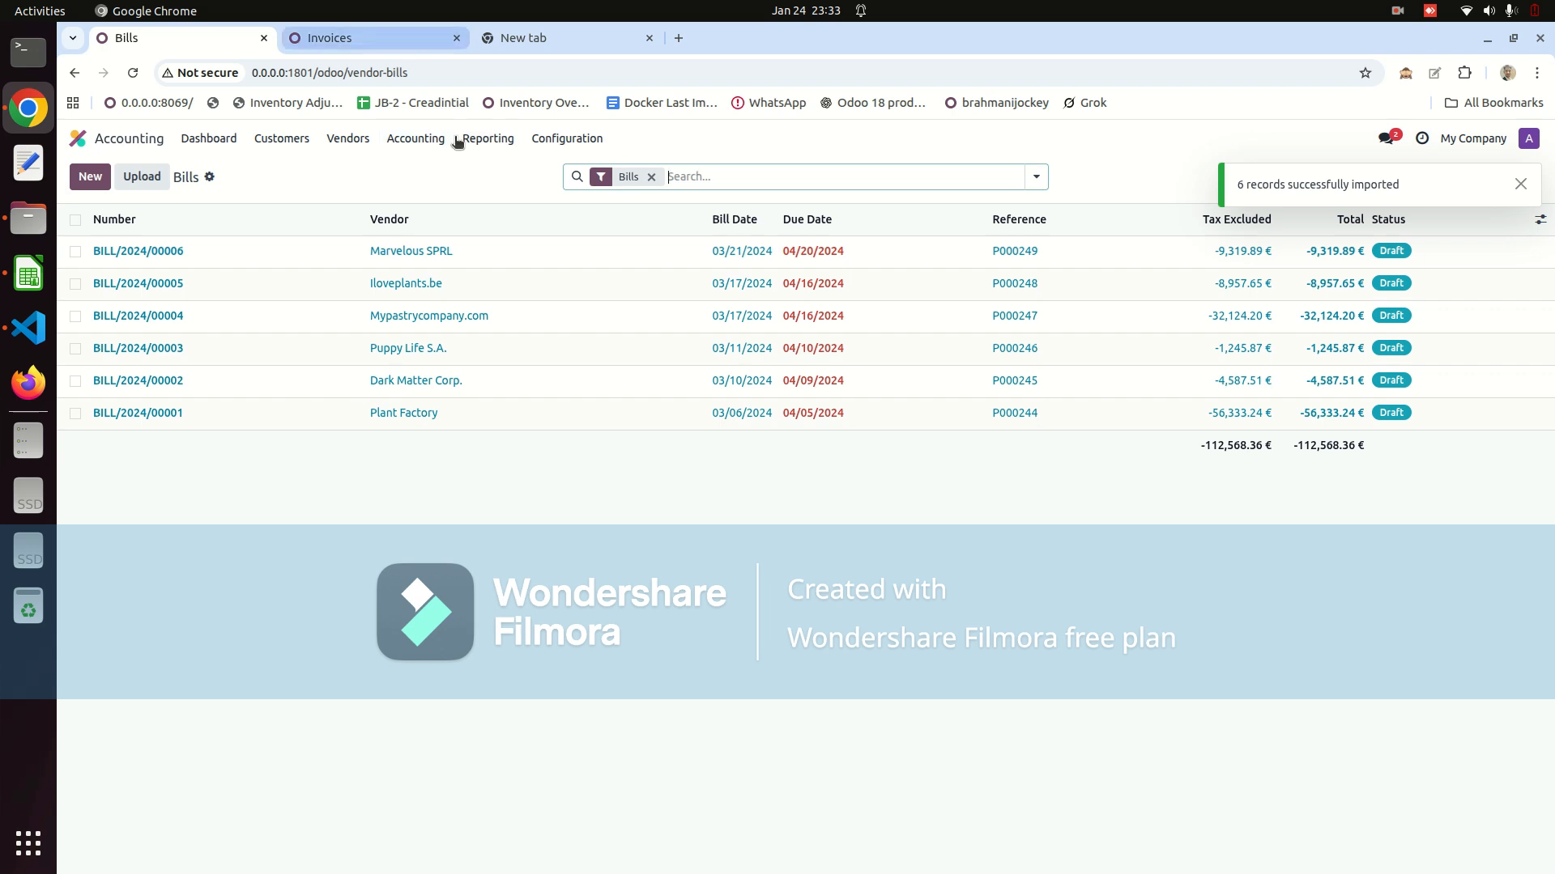
Open the General Ledger report to review the account balances before posting the imported vendor bills
left_click(494, 139)
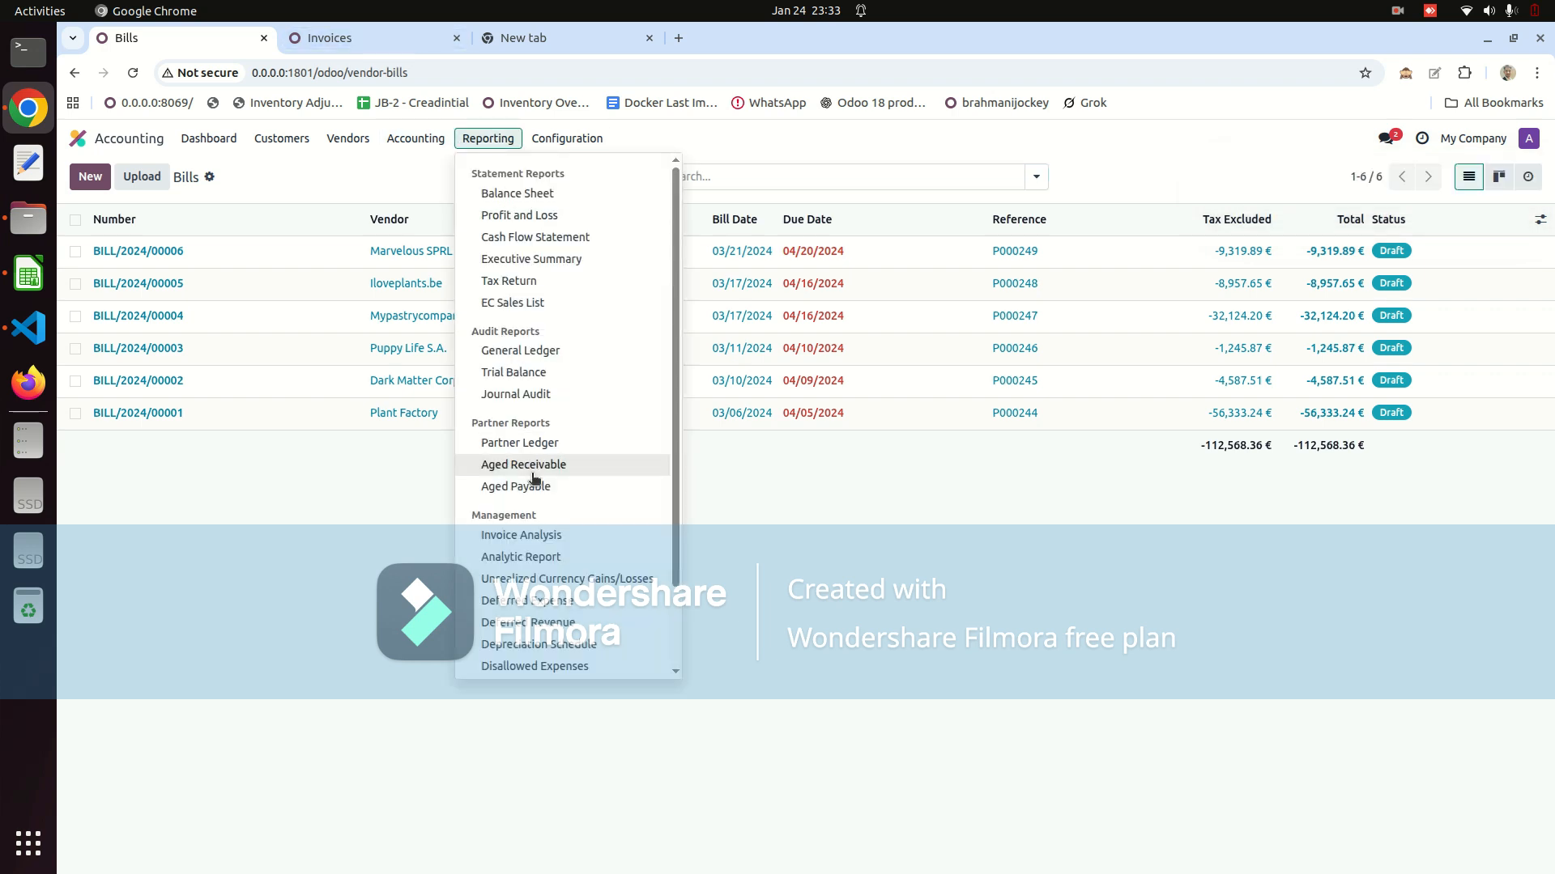
left_click(561, 353)
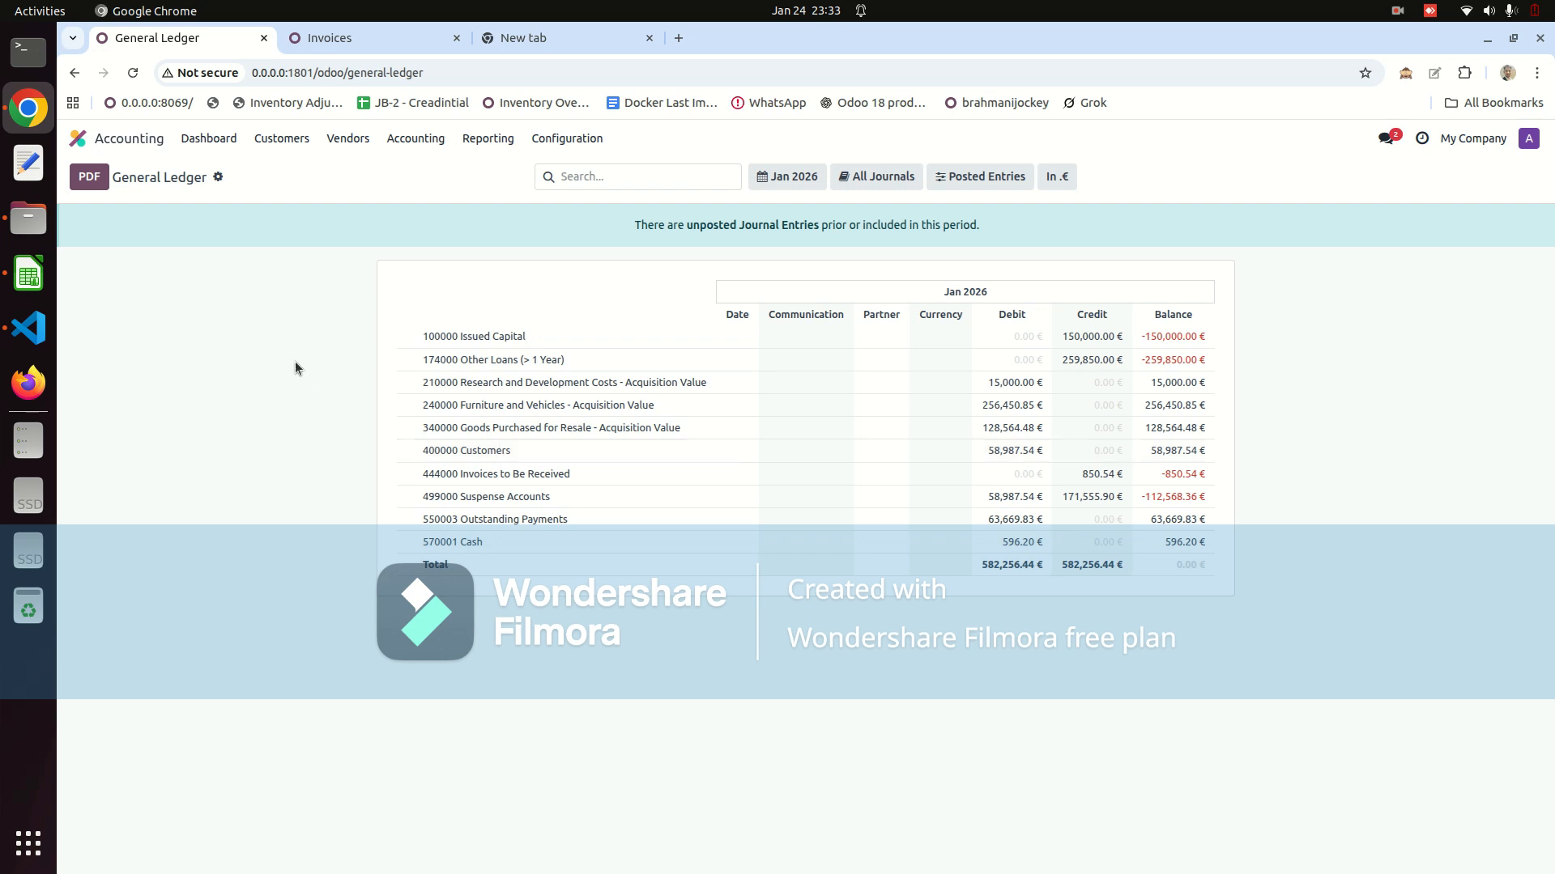
Open the vendor bills list in the other browser tab, select all imported bills and post them with Confirm Entries
left_click(348, 43)
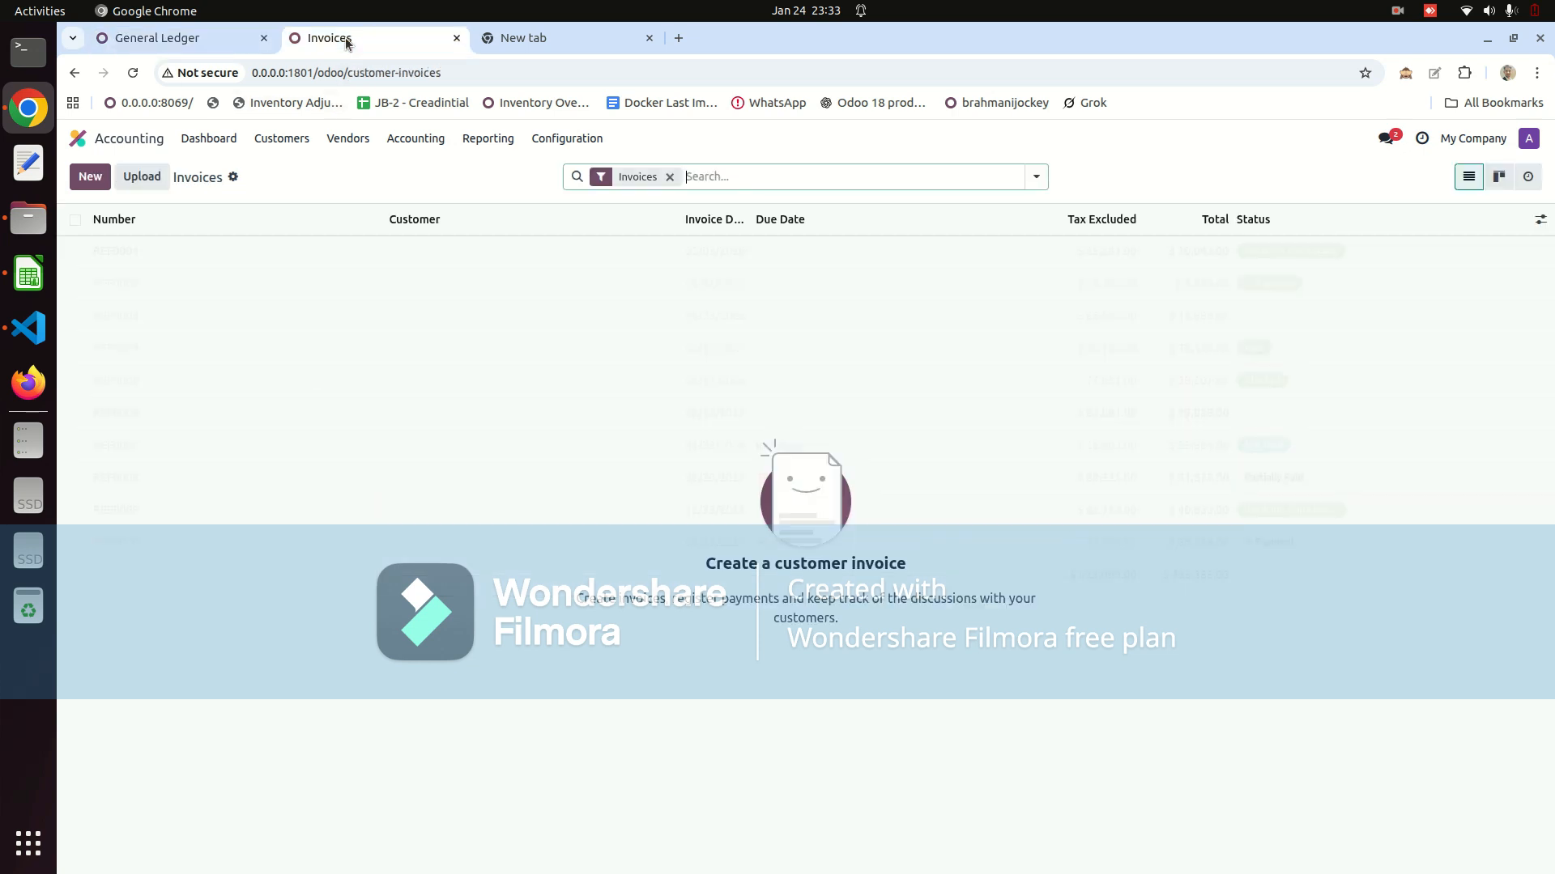
left_click(356, 139)
left_click(366, 168)
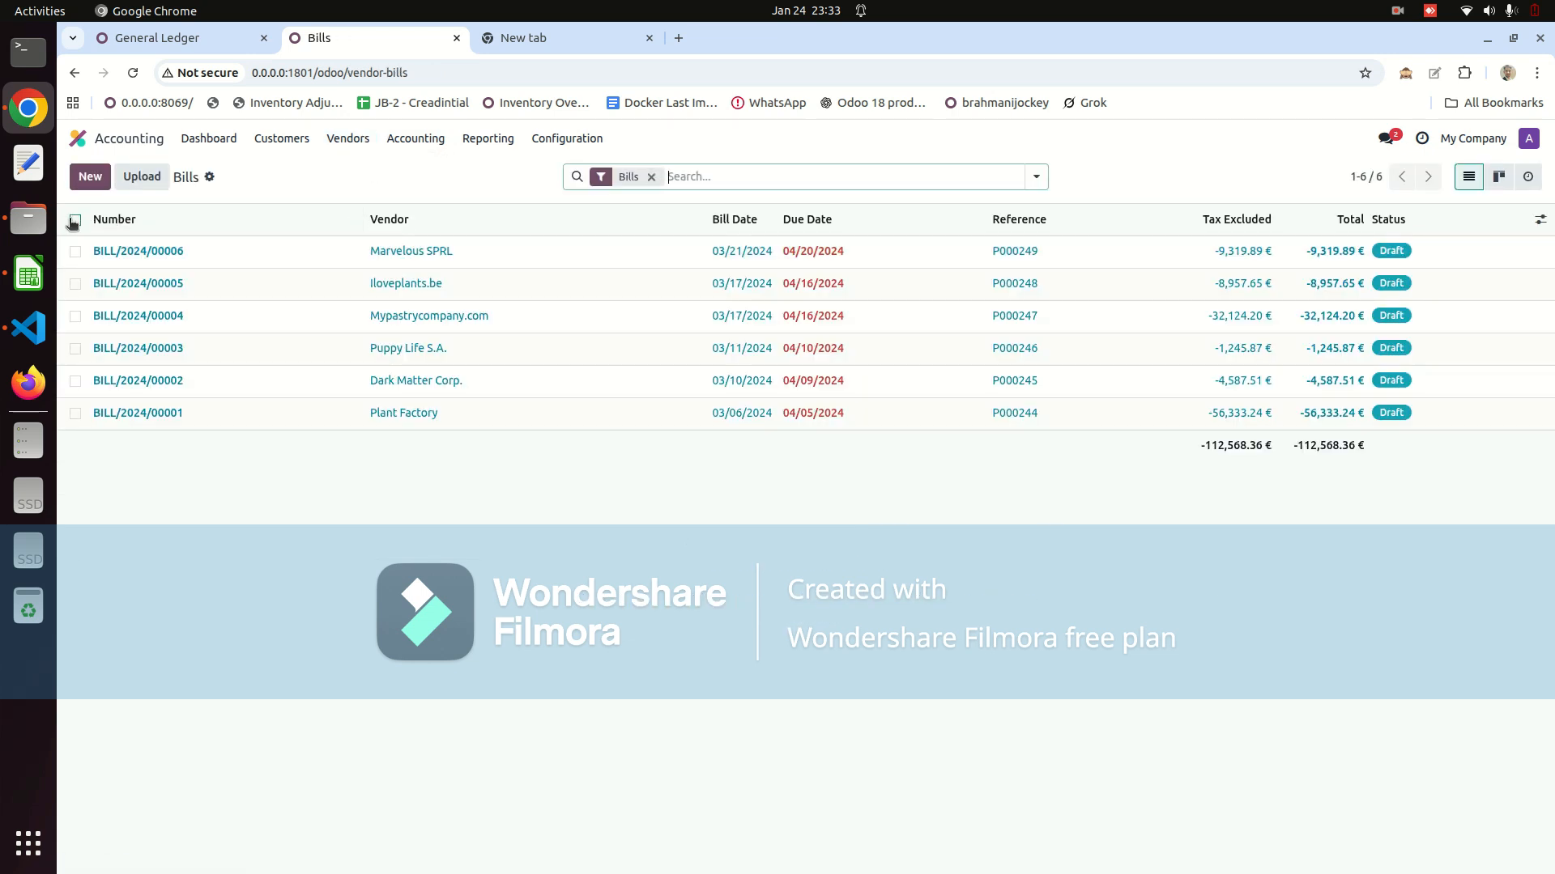
left_click(75, 221)
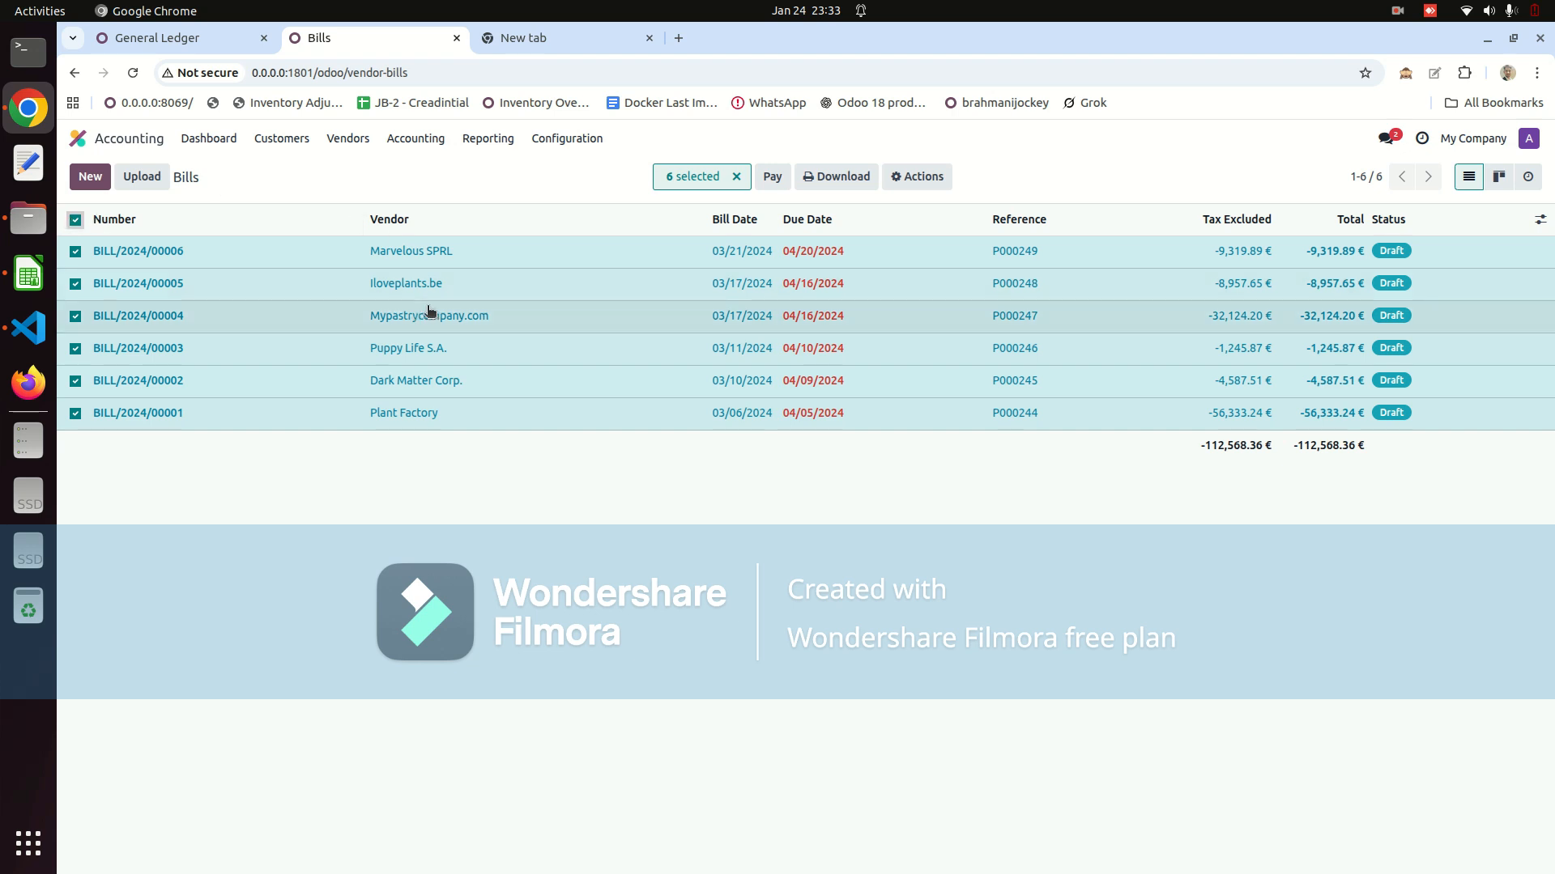
left_click(908, 180)
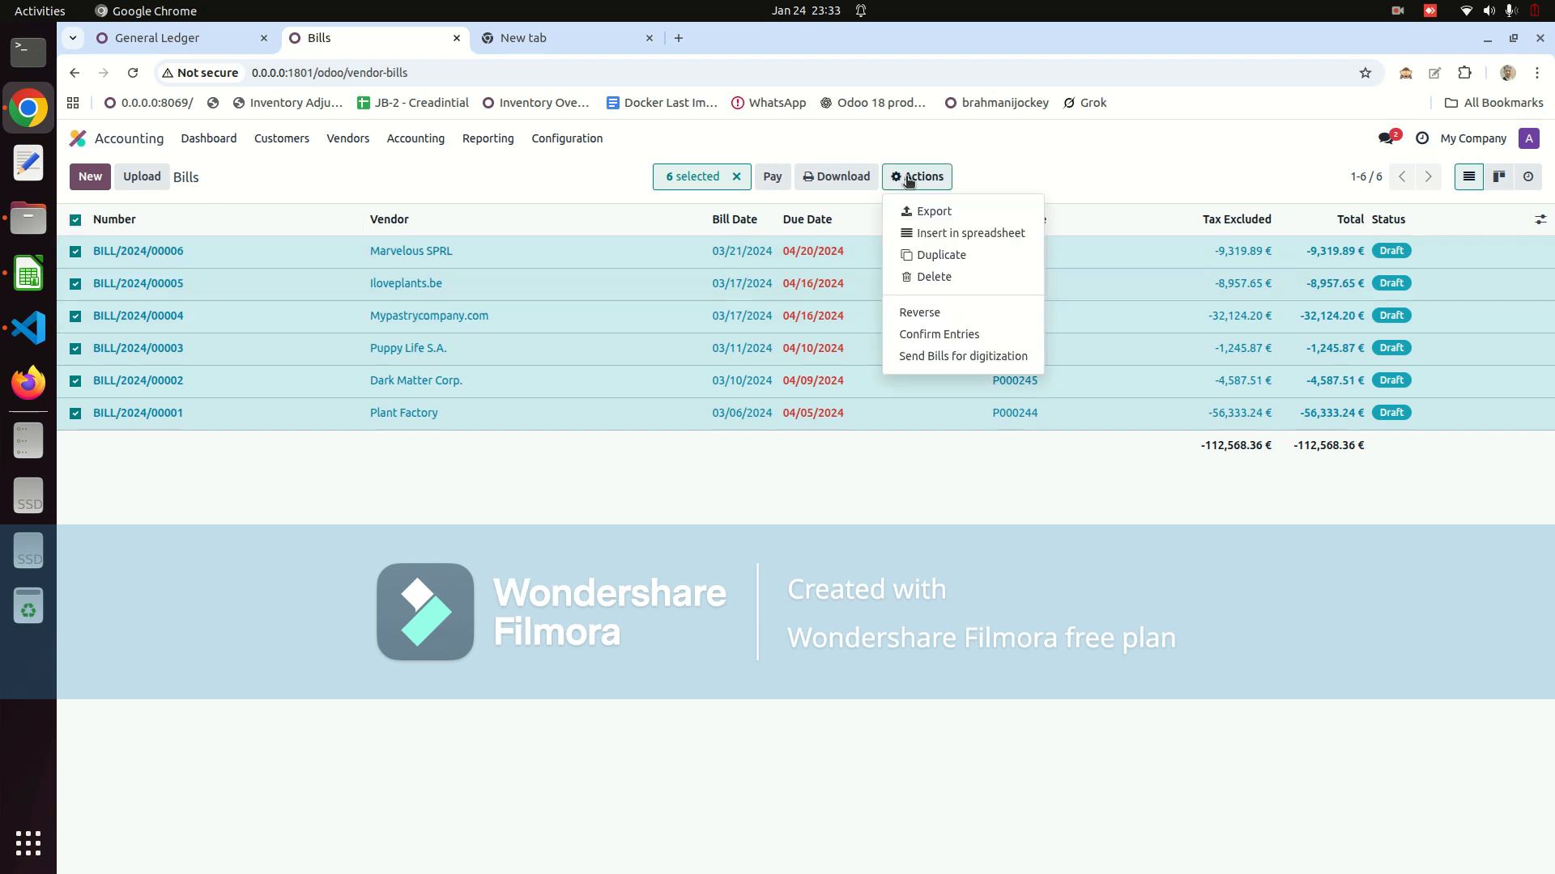
left_click(917, 336)
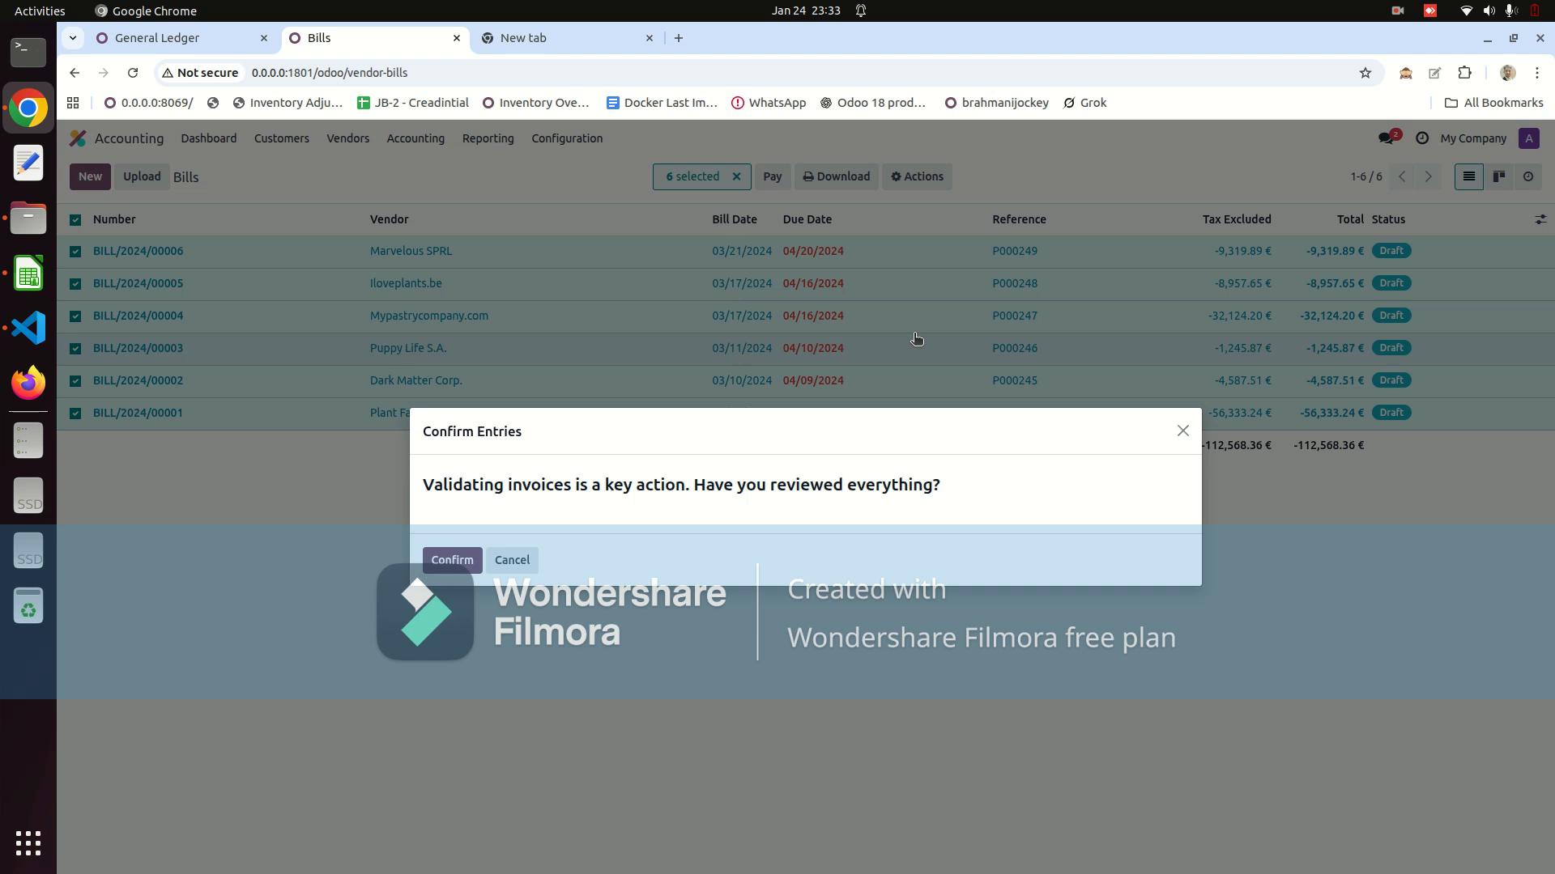
left_click(452, 561)
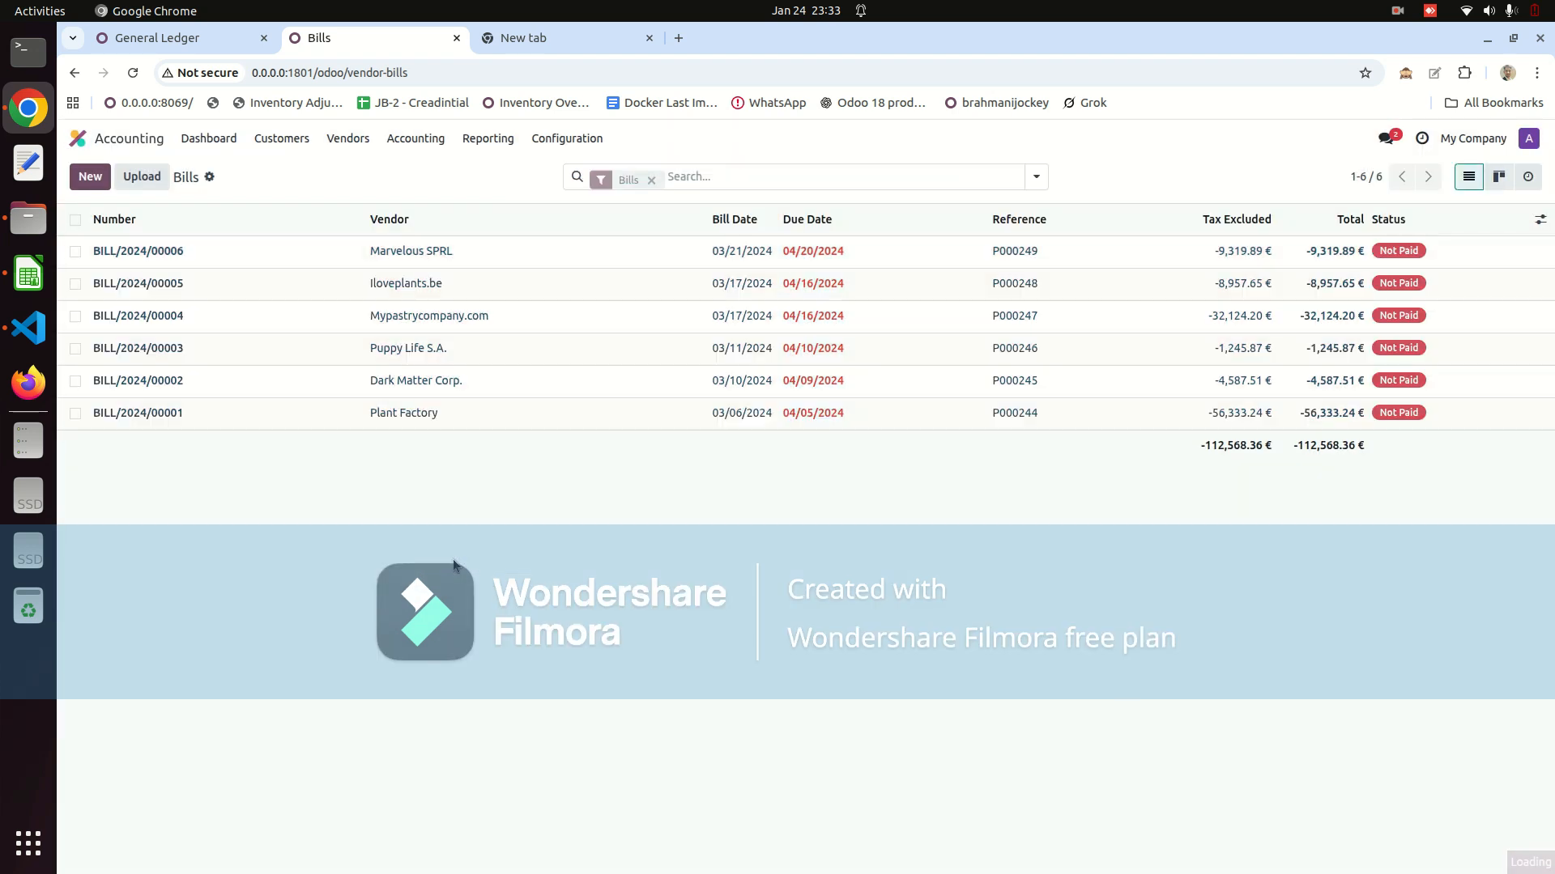
Return to the General Ledger and reload it to check the Suppliers and Suspense Accounts balances
left_click(196, 37)
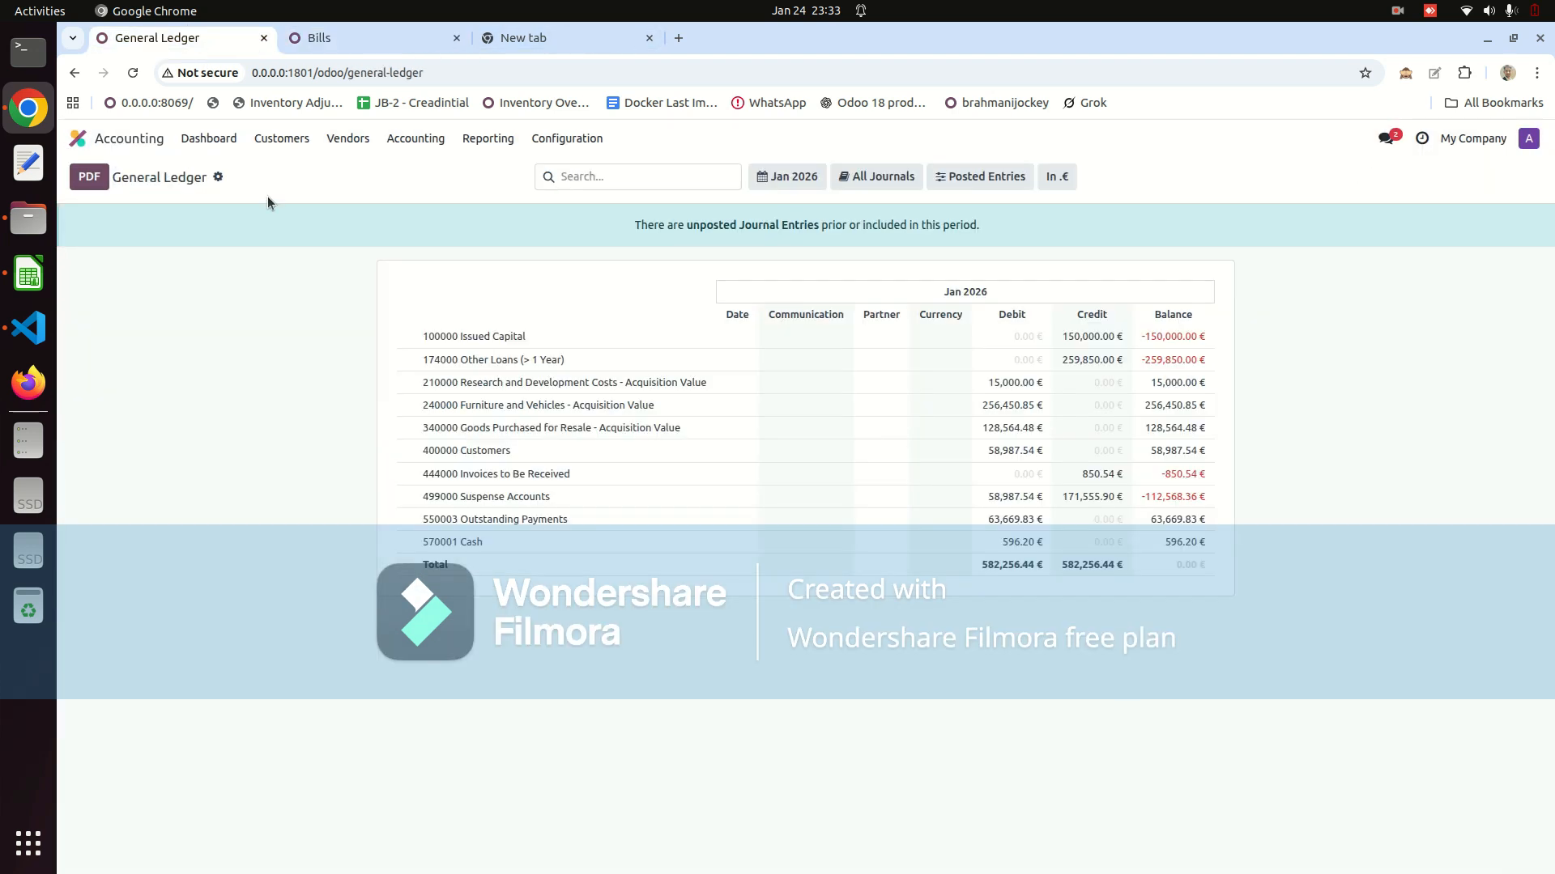
left_click(133, 72)
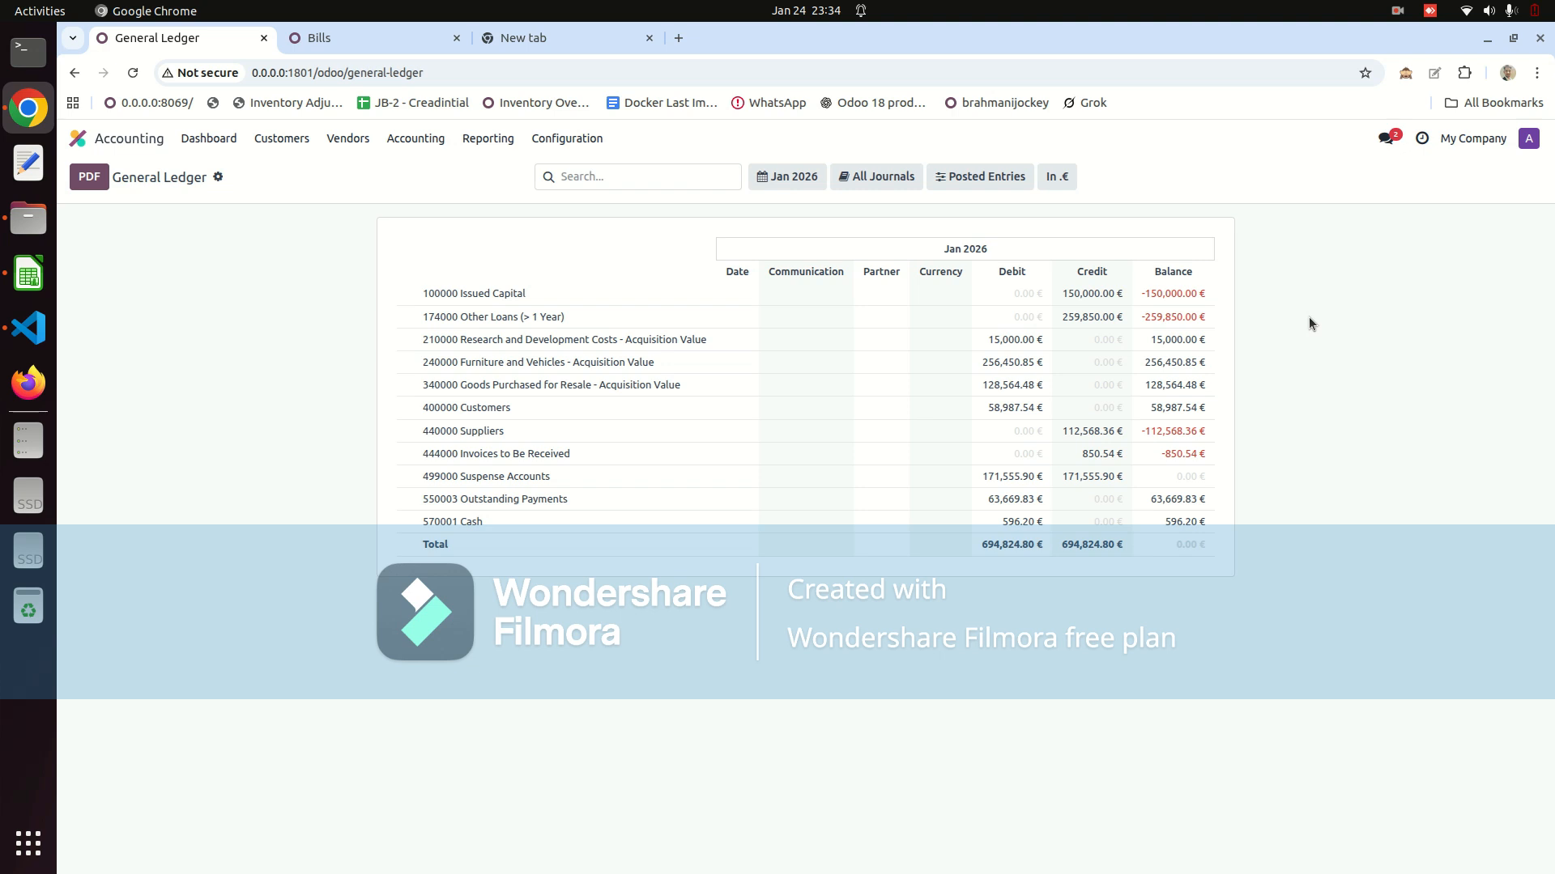
left_click(1397, 11)
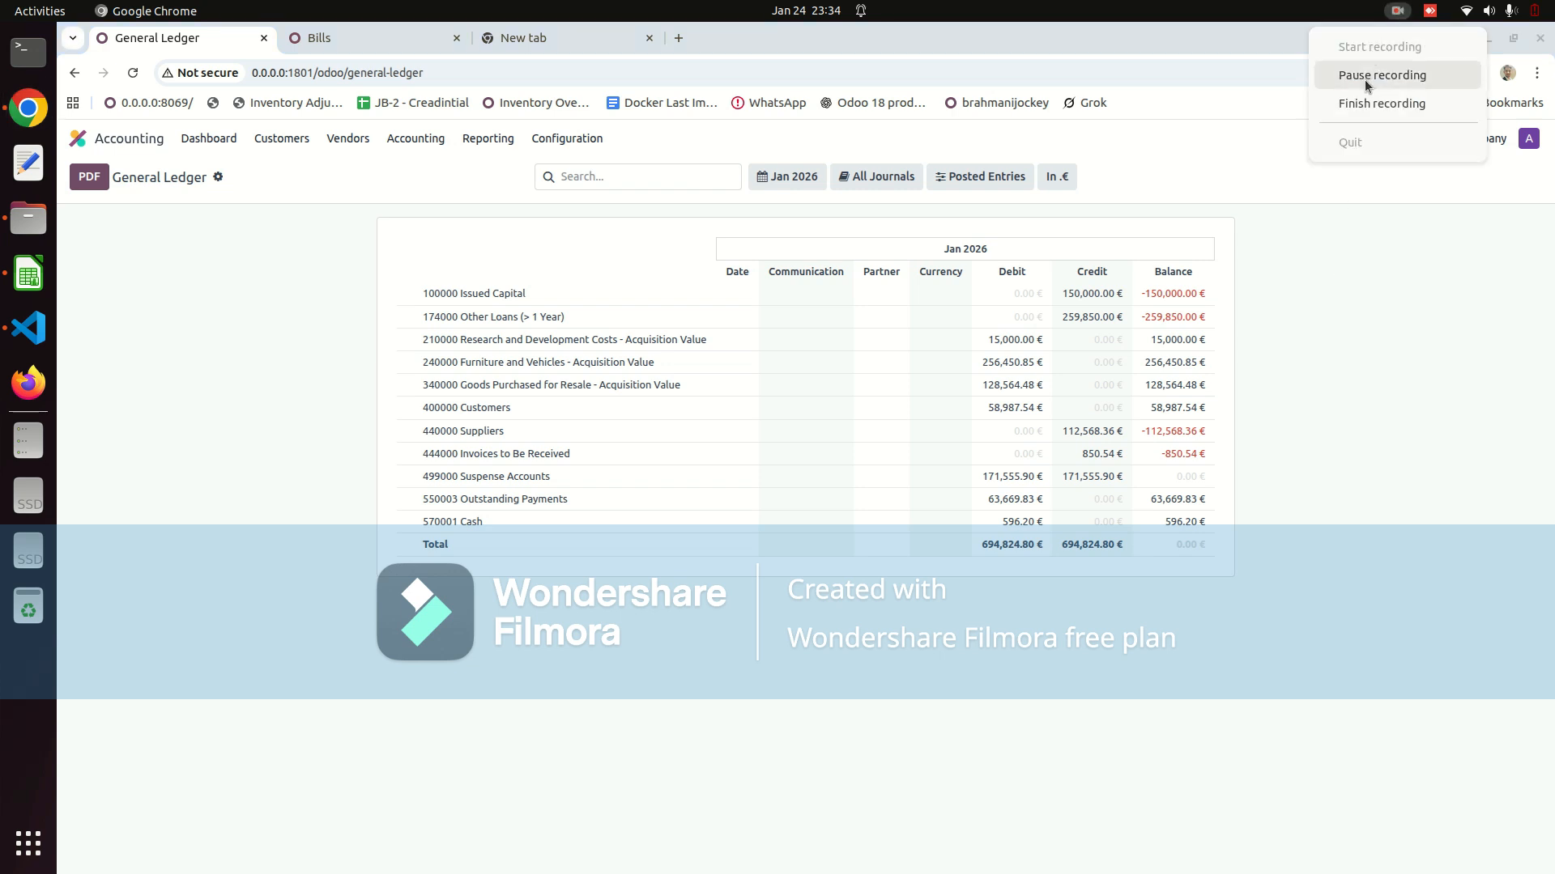